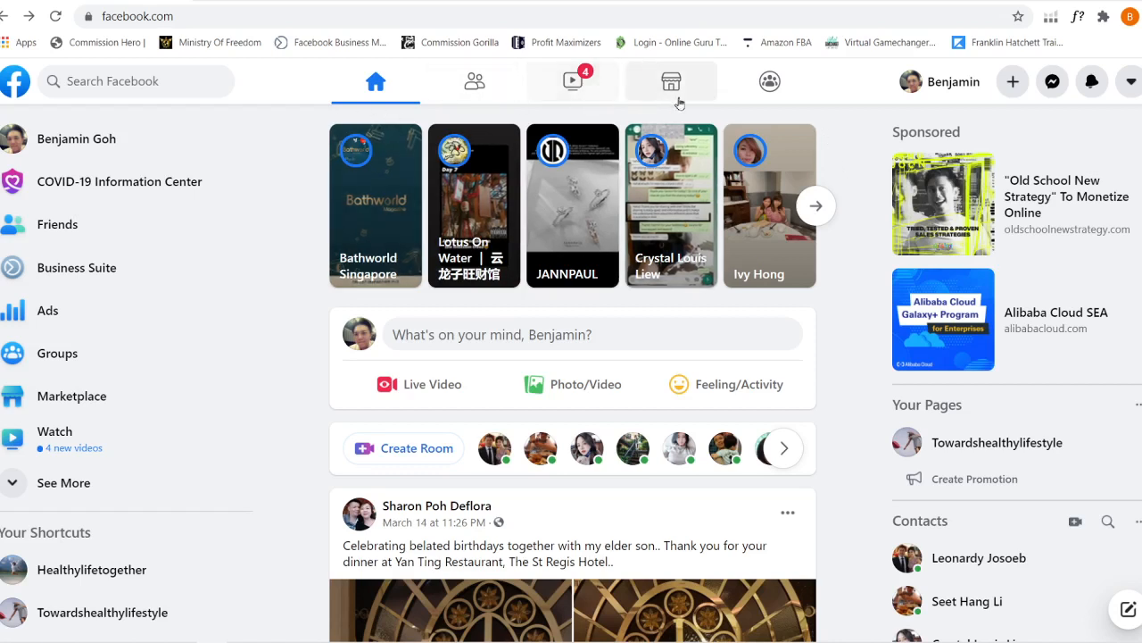
Open the form for creating a new Facebook Page from the home feed
scroll(838, 377, down, 3)
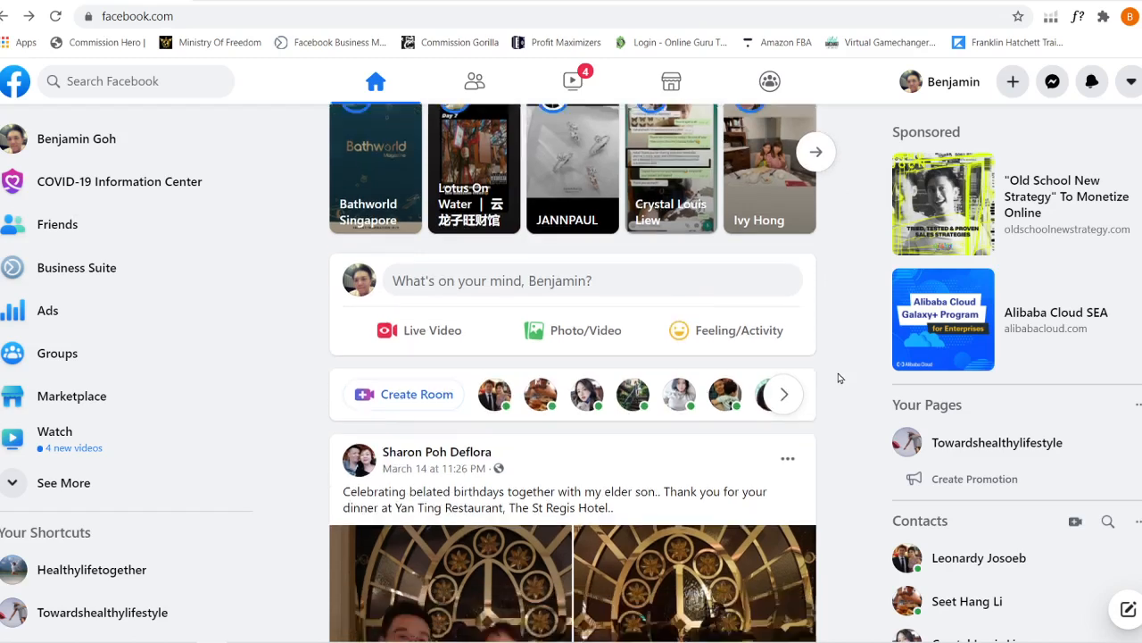
scroll(838, 377, up, 3)
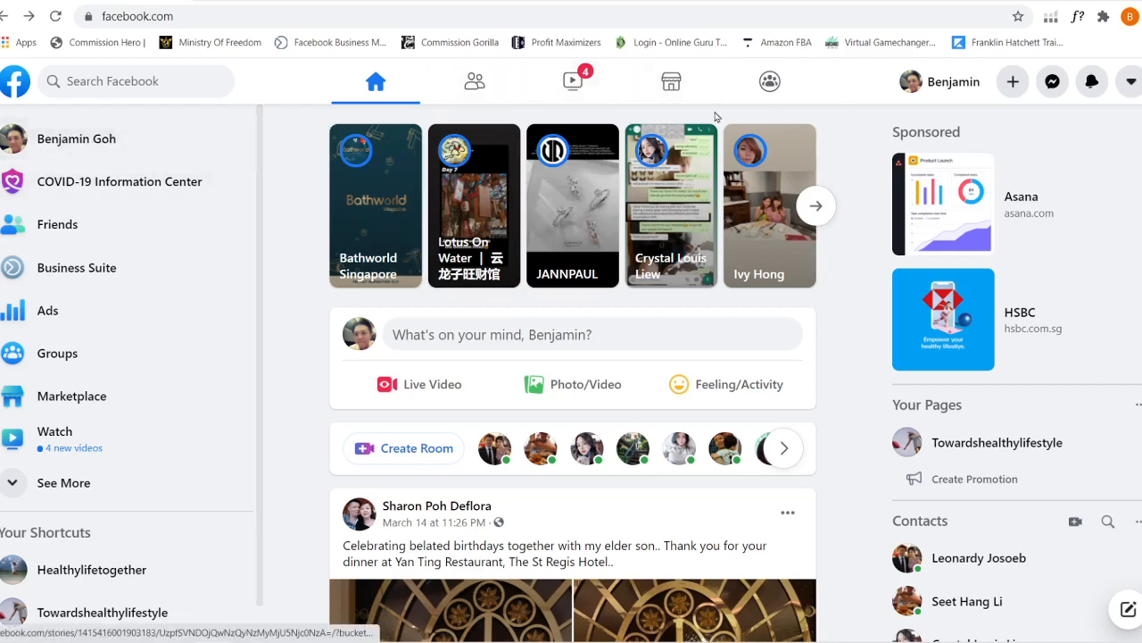
click(1013, 84)
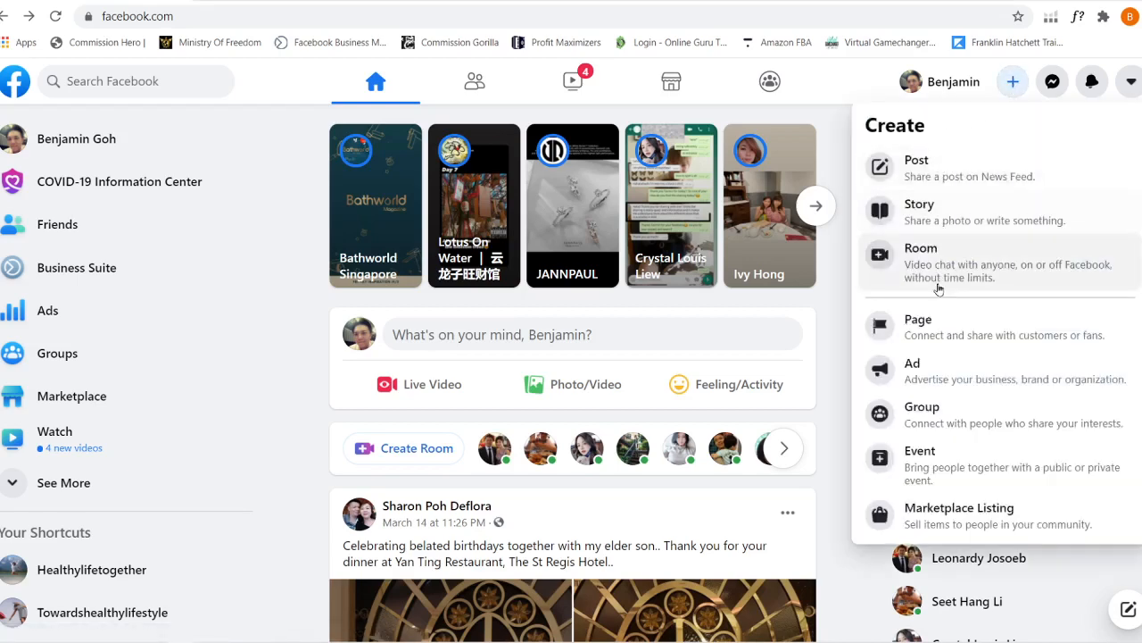
click(945, 332)
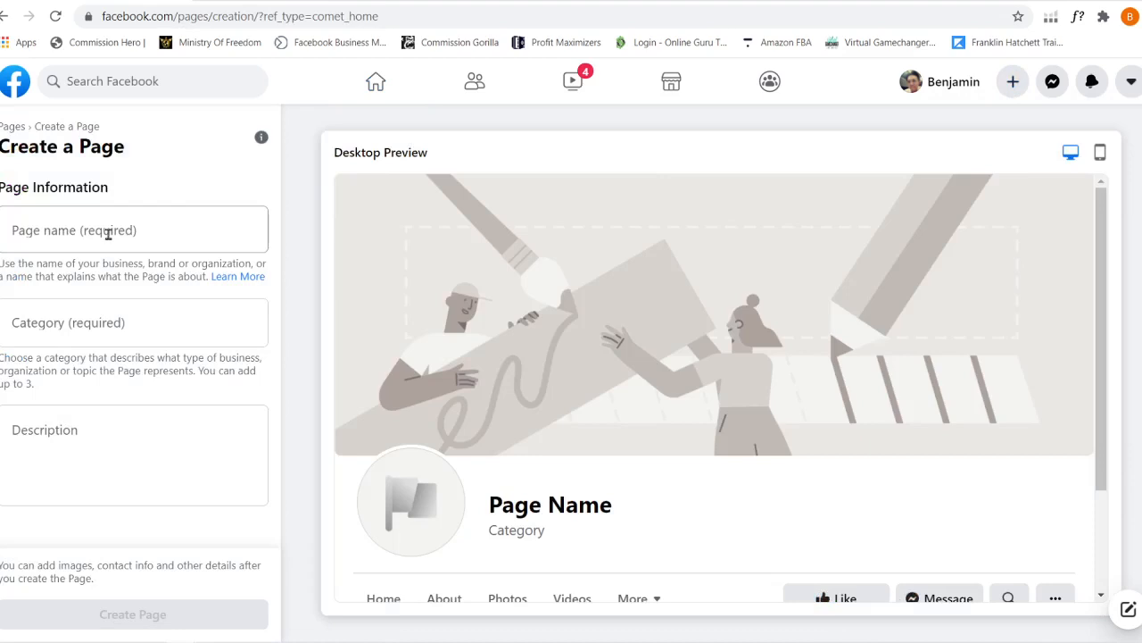
Try "health" as the category of the new Page, clear it and leave the Page creation form
click(137, 327)
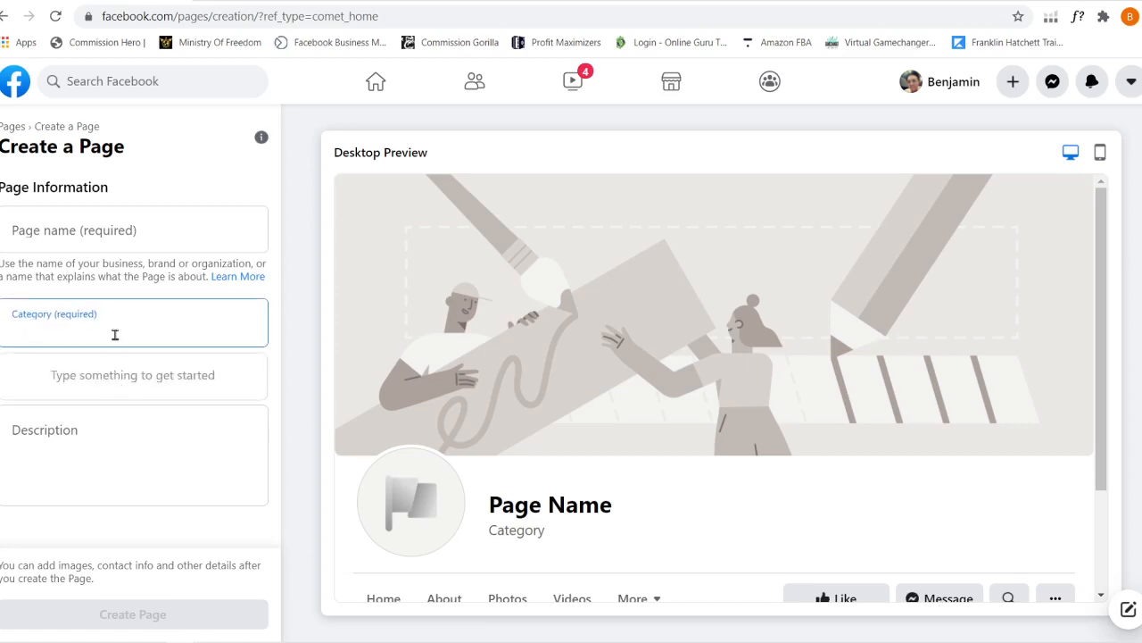
text(health)
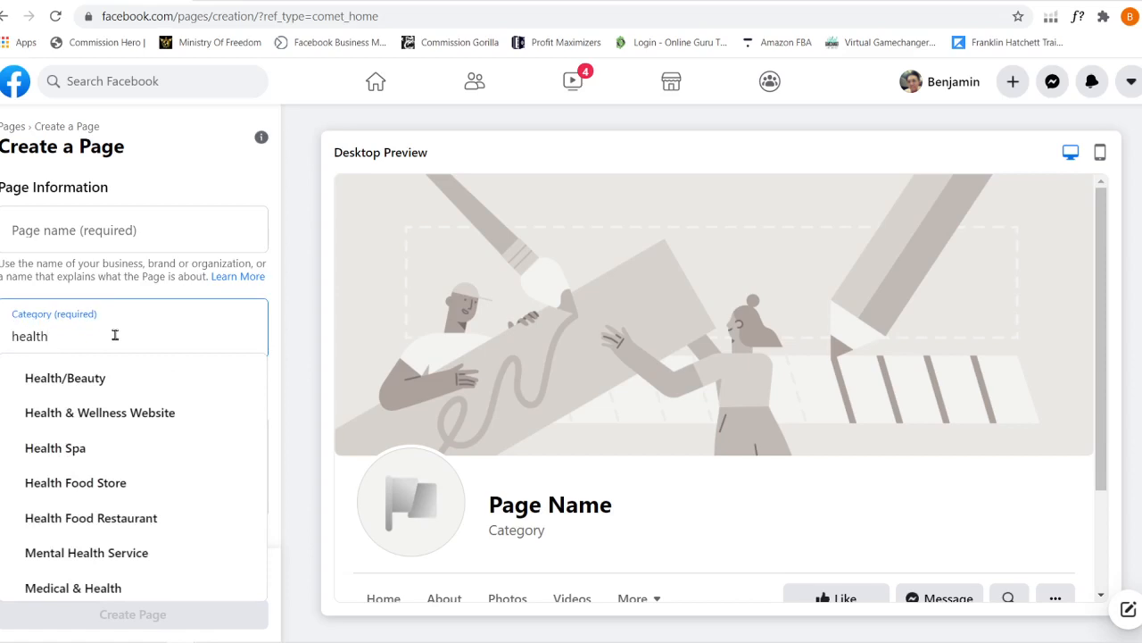
double_click(52, 337)
key(BackSpace)
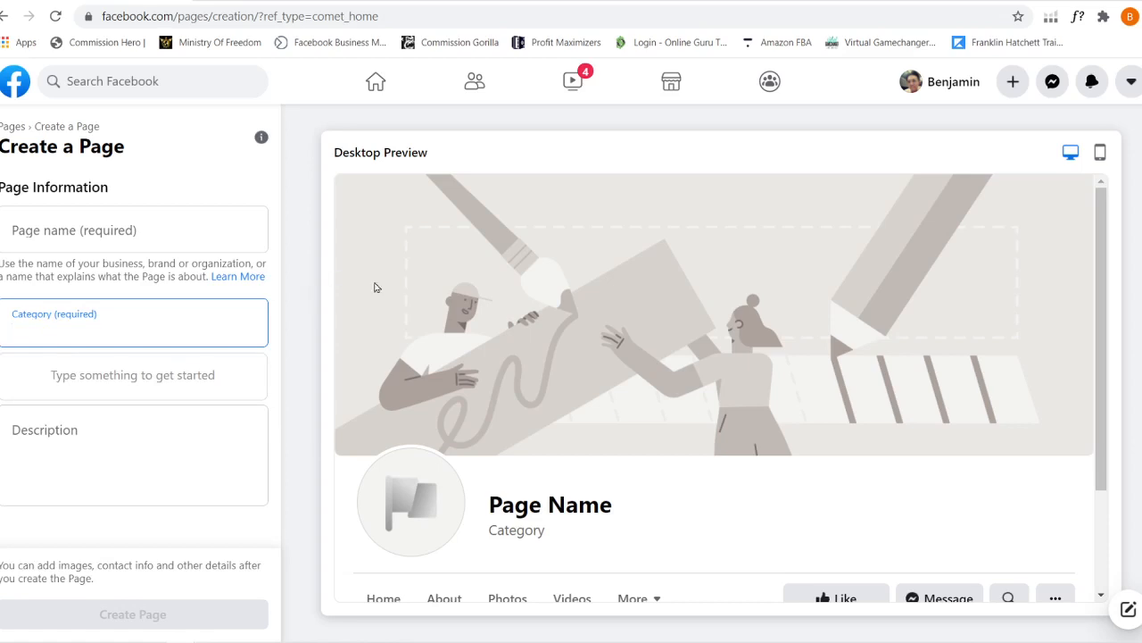
drag(1098, 317, 1097, 415)
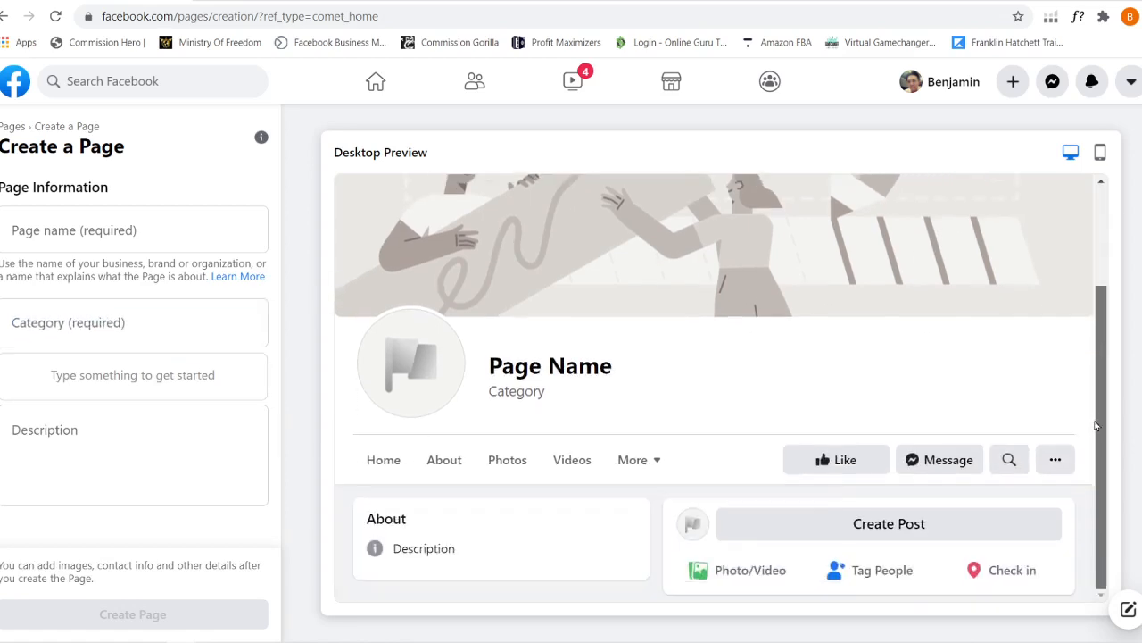
click(4, 18)
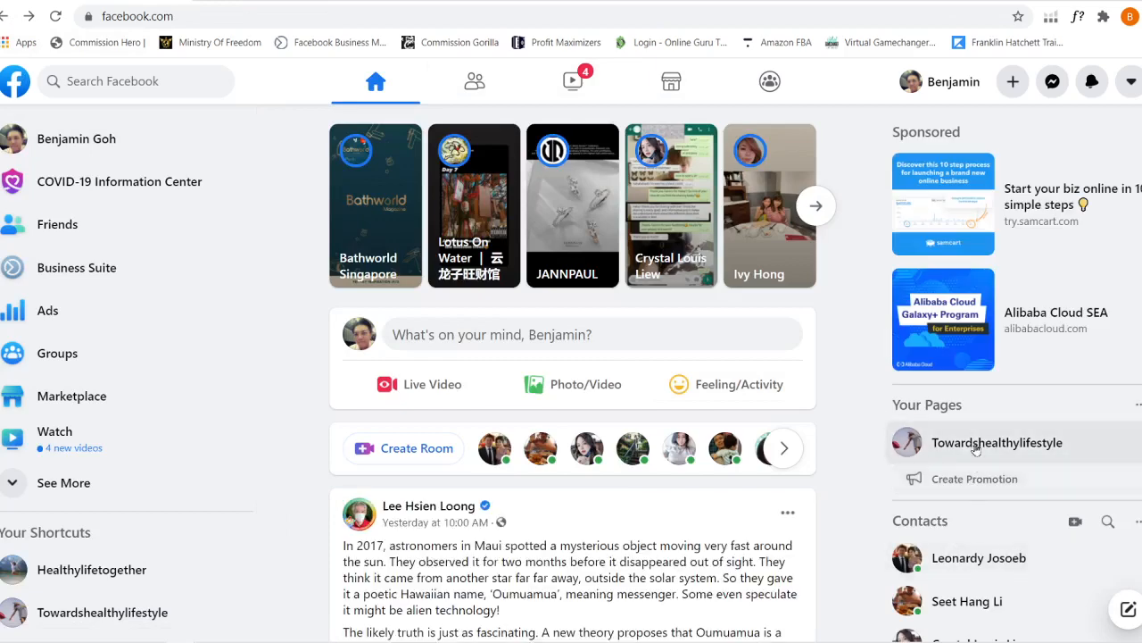
Open the existing Towardshealthylifestyle Page and examine its cover, business details and published posts
click(997, 451)
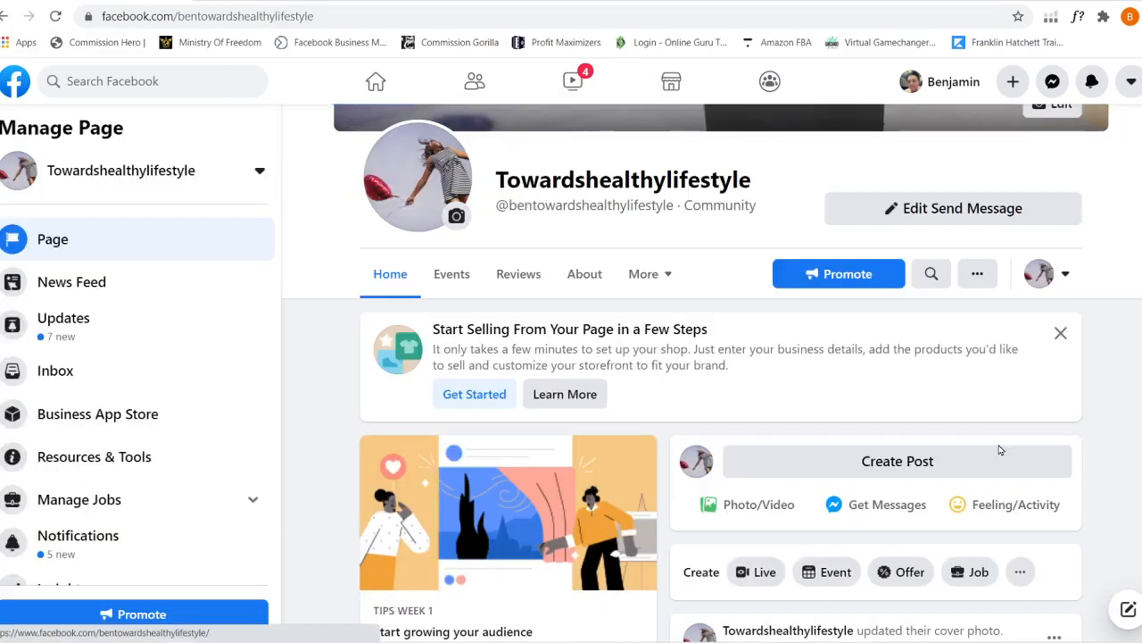
scroll(702, 371, up, 3)
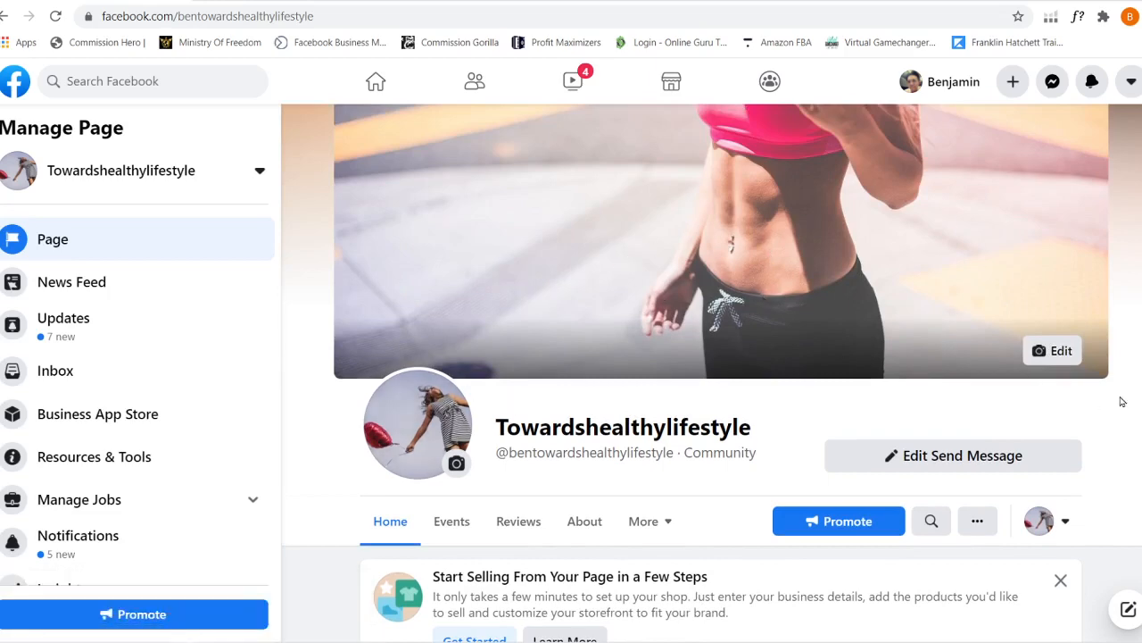
scroll(1122, 403, down, 5)
scroll(1123, 404, down, 3)
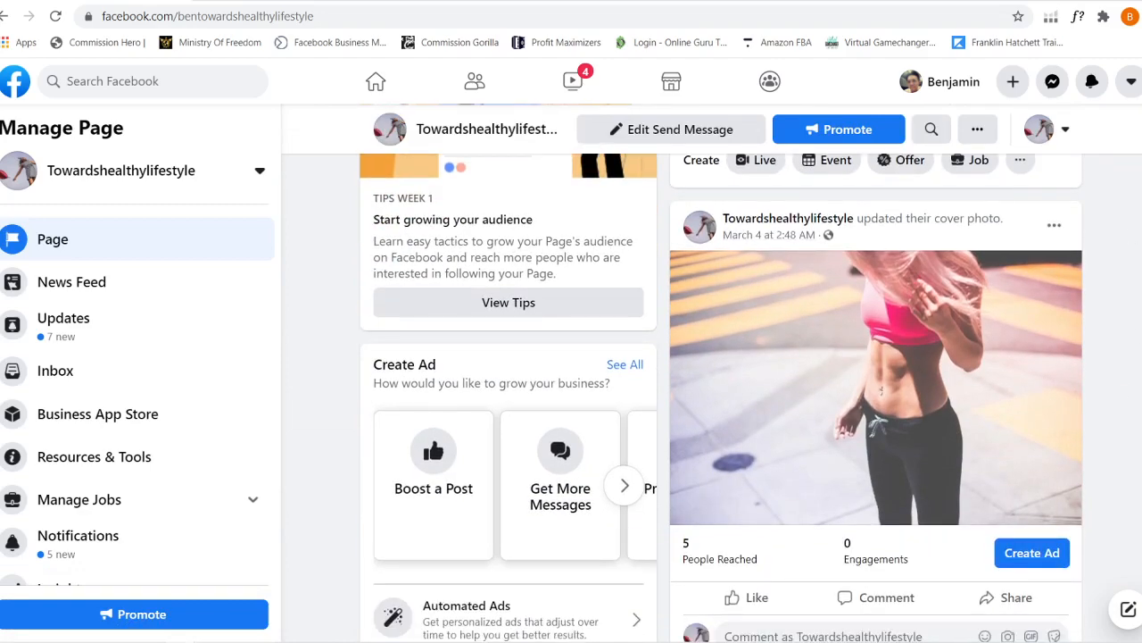
scroll(1123, 404, down, 6)
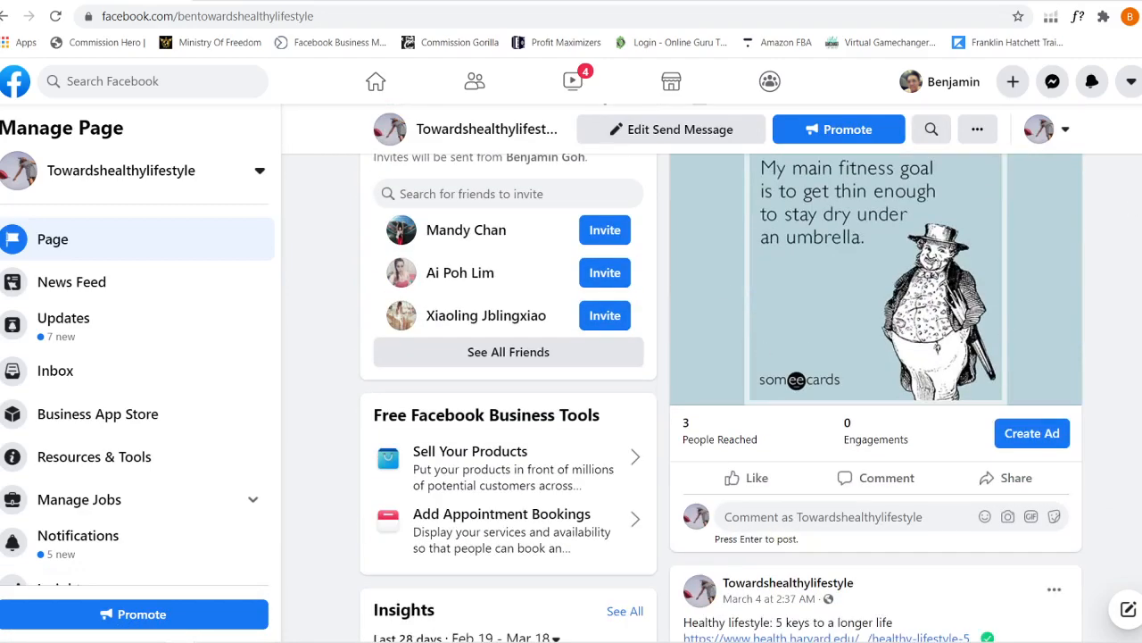
scroll(1122, 403, down, 5)
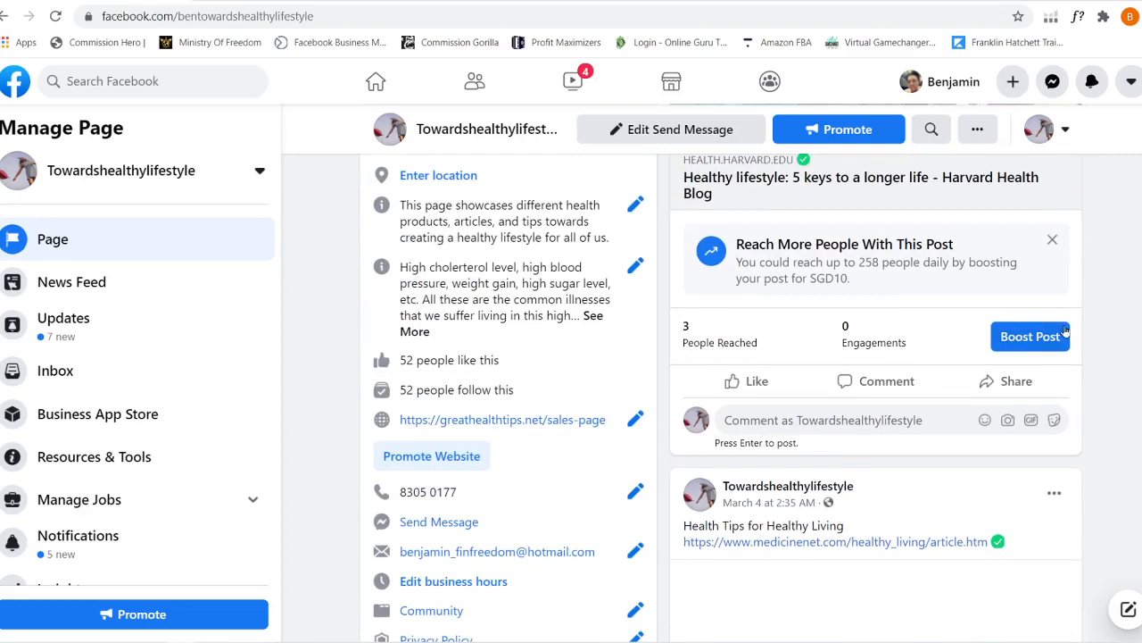
scroll(727, 373, down, 6)
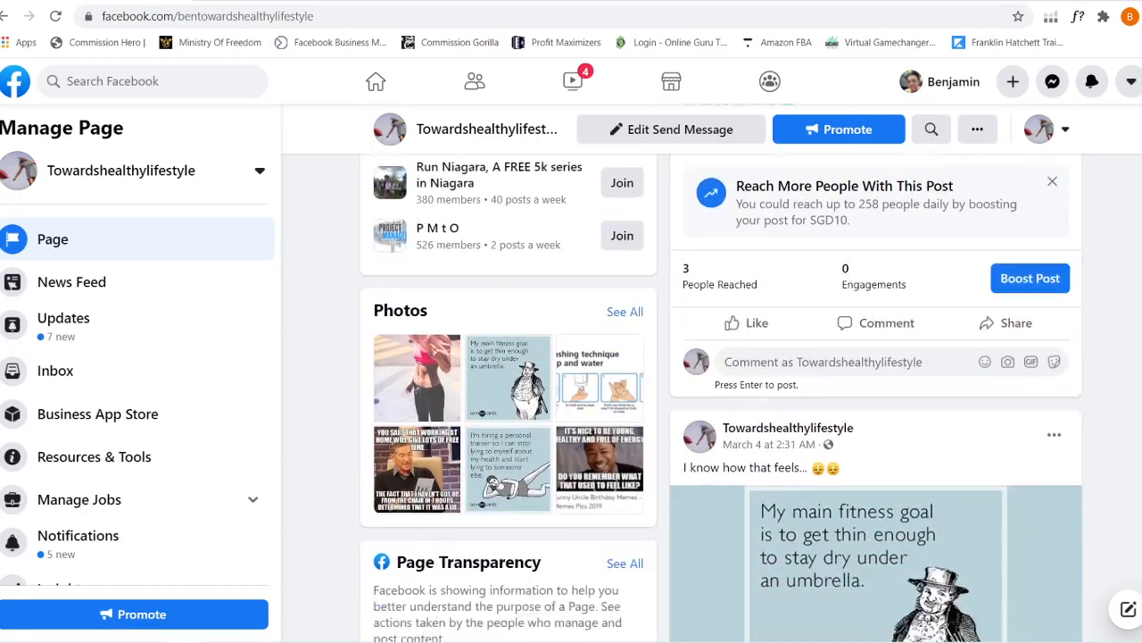
scroll(875, 401, down, 10)
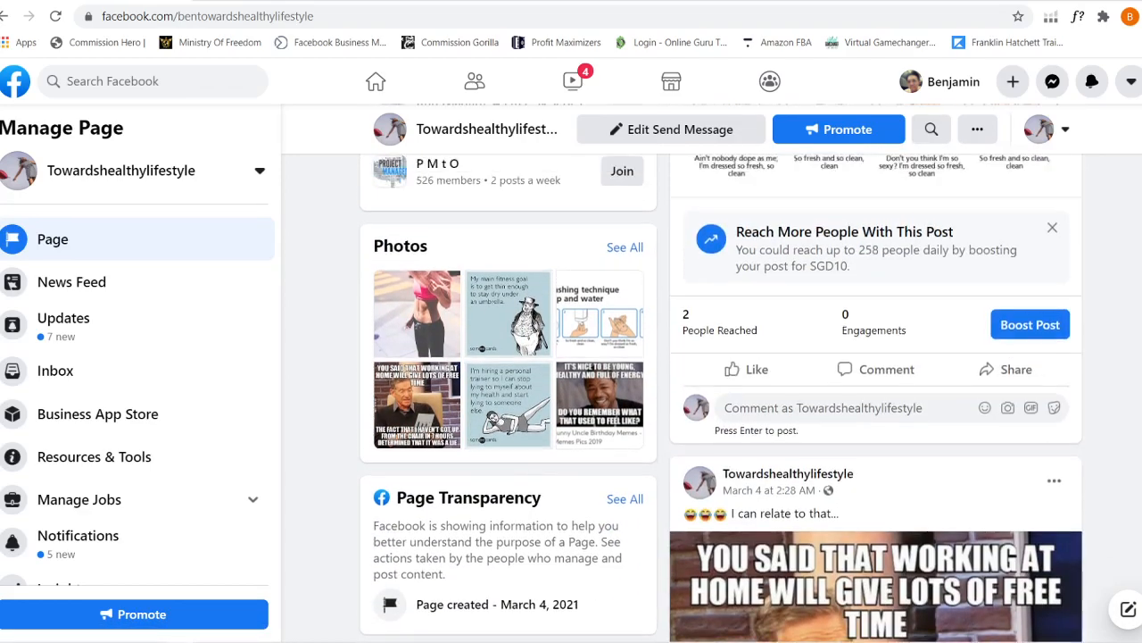
scroll(876, 402, down, 11)
scroll(875, 402, up, 20)
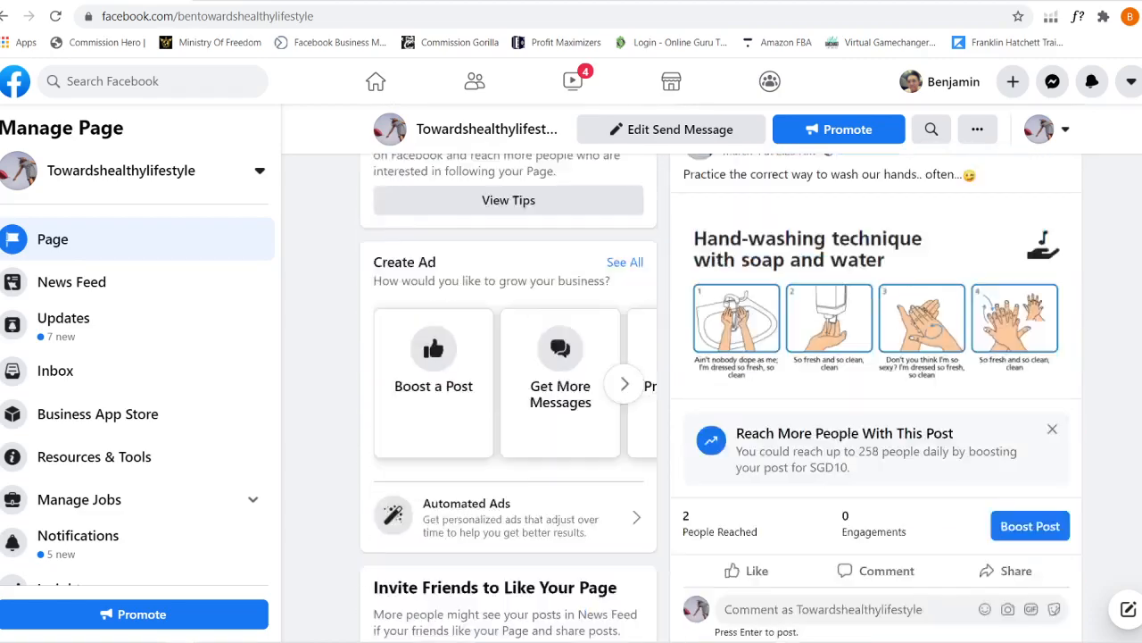
scroll(876, 401, up, 15)
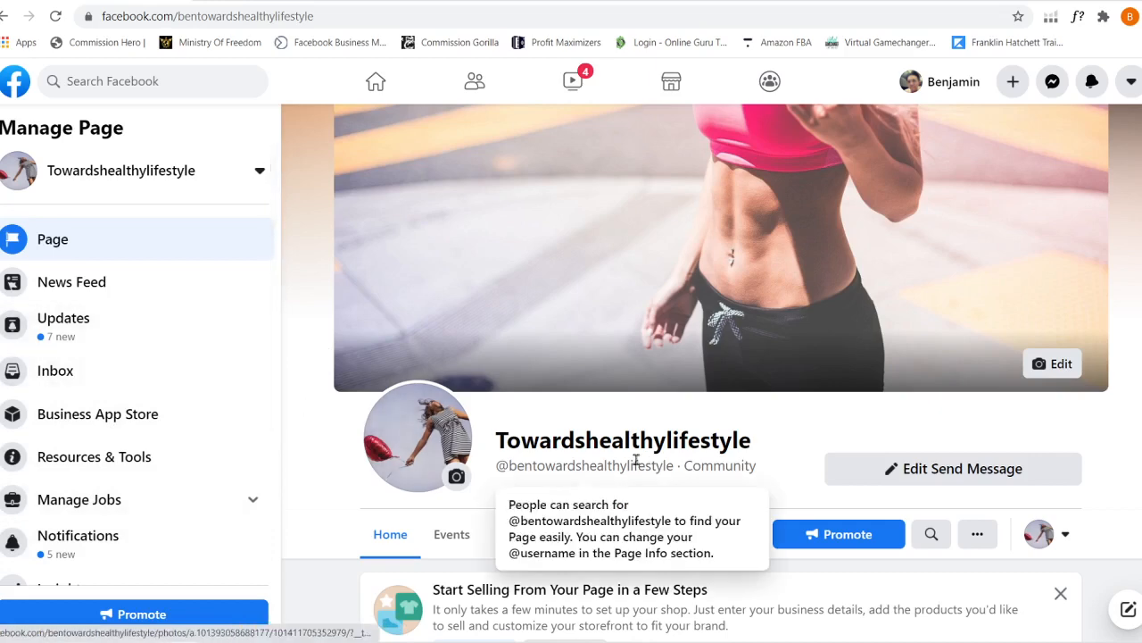
Check the notifications and the updates overview of the Towardshealthylifestyle Page
click(62, 541)
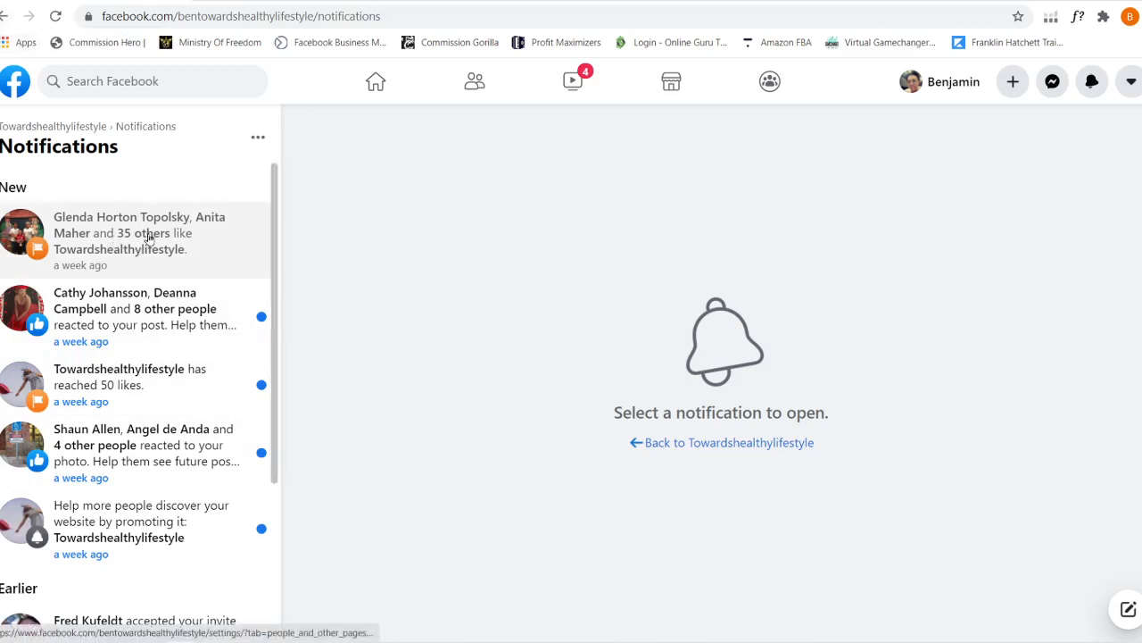
click(7, 18)
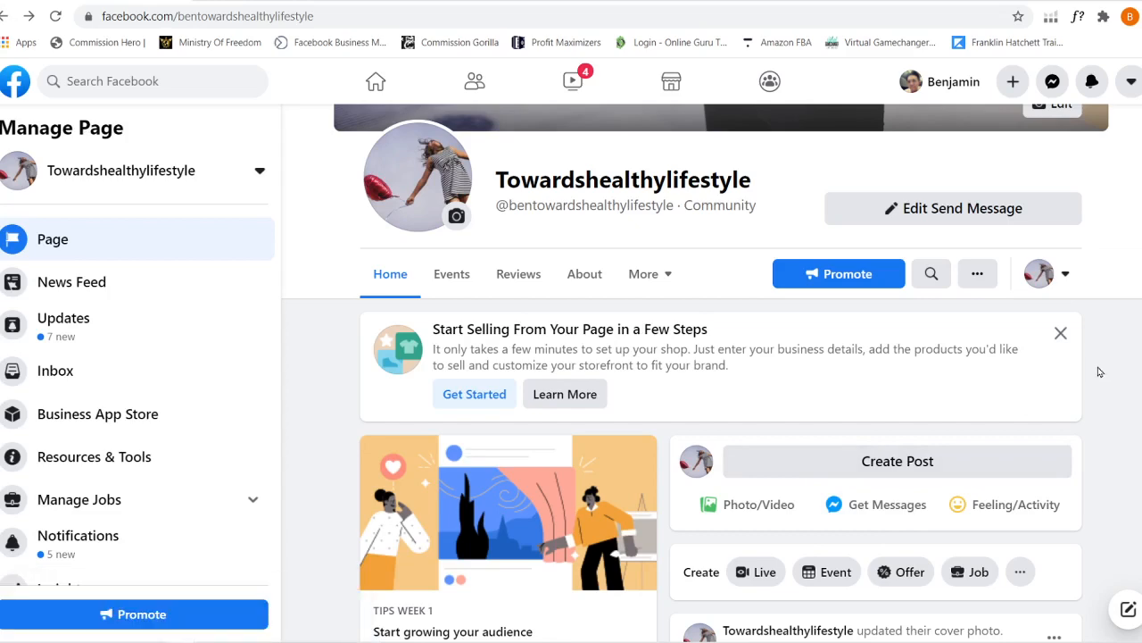
click(68, 324)
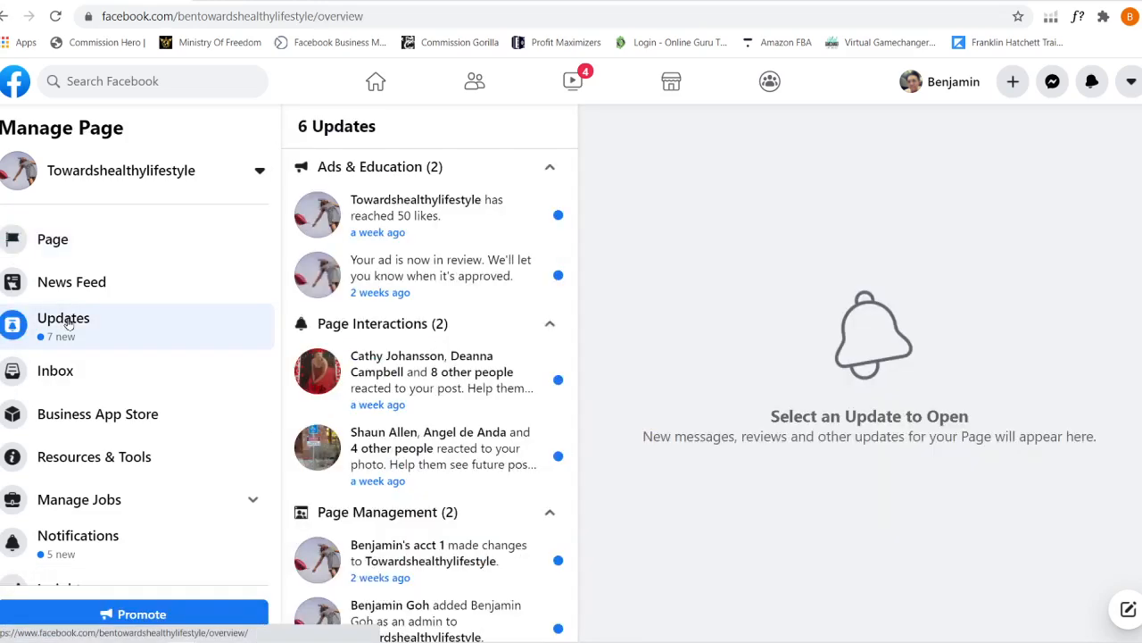
Return to the main view of the Towardshealthylifestyle Page and skim its header and feed again
click(50, 245)
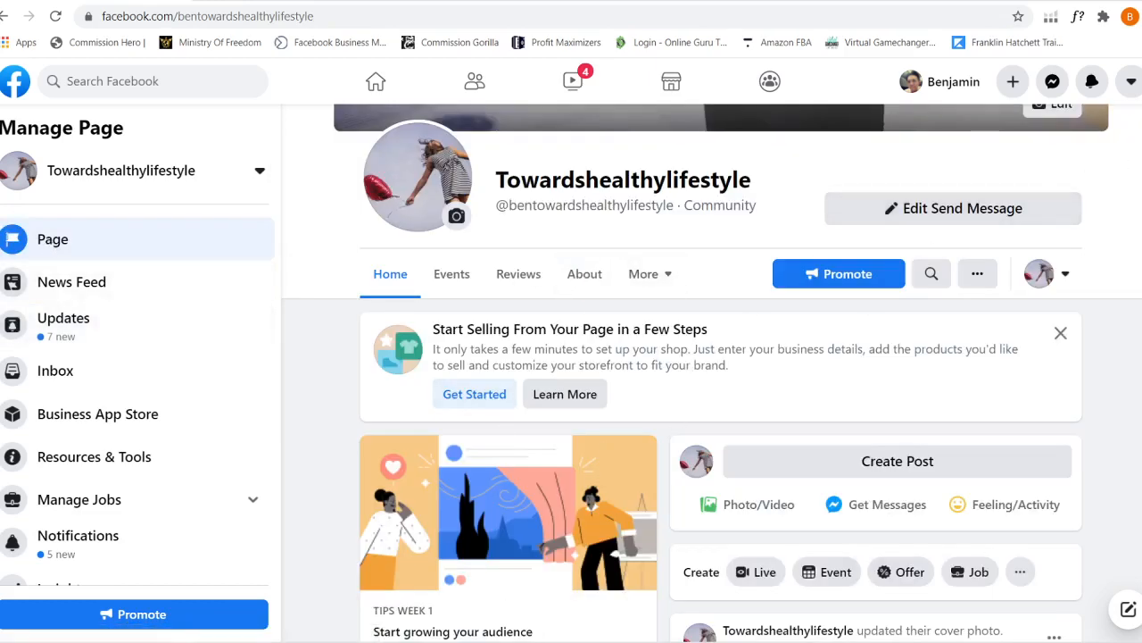
scroll(711, 374, up, 3)
scroll(689, 361, down, 1)
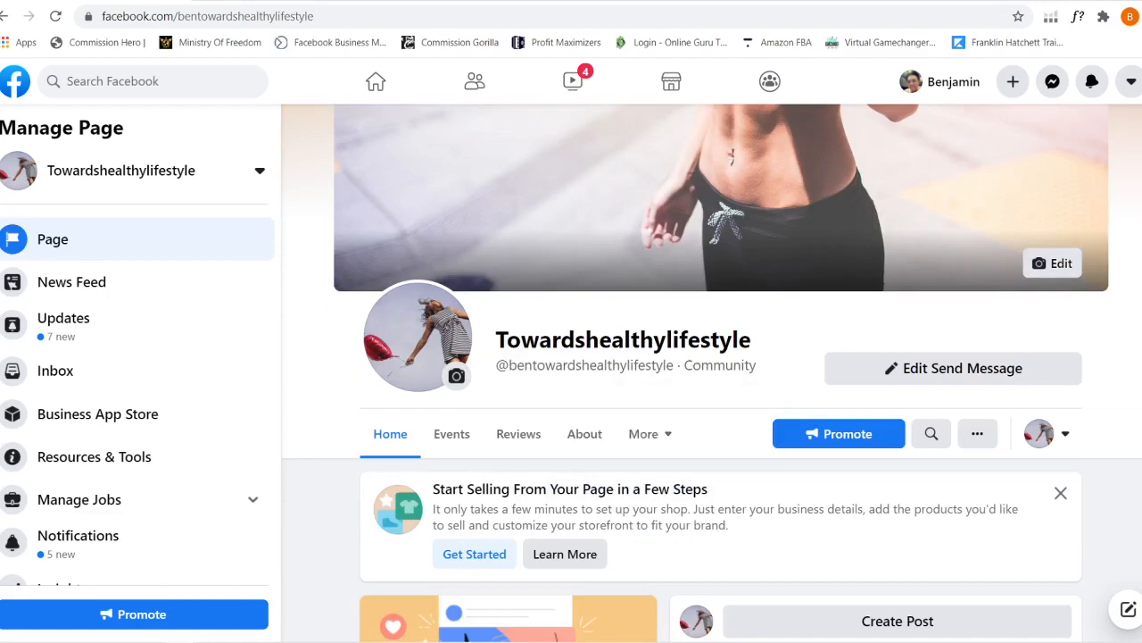
scroll(711, 373, down, 10)
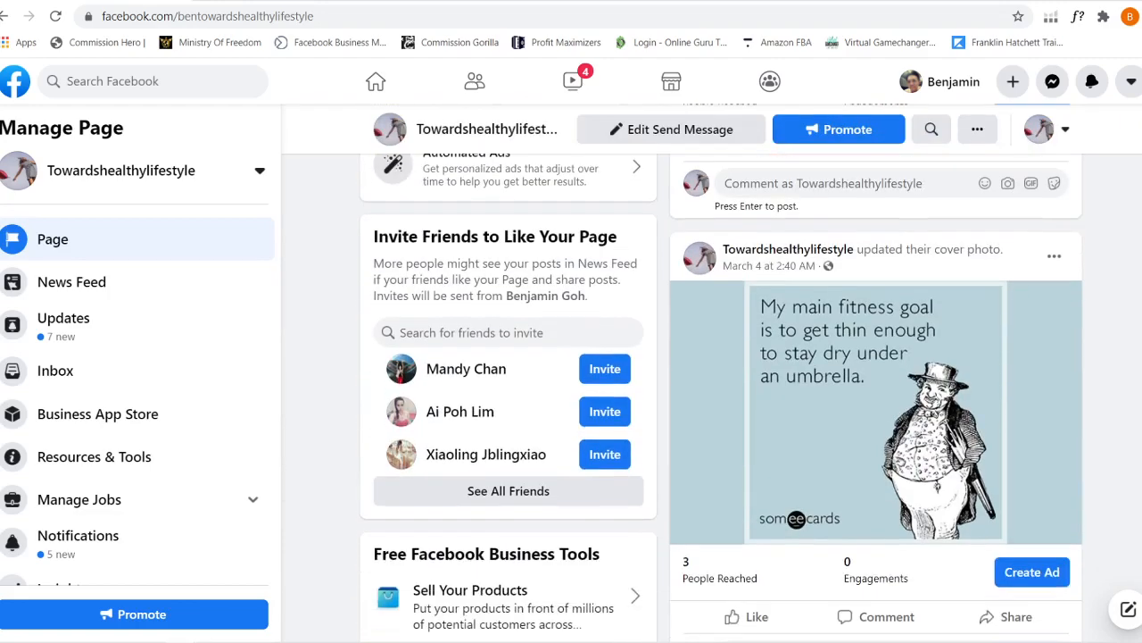
scroll(402, 260, up, 10)
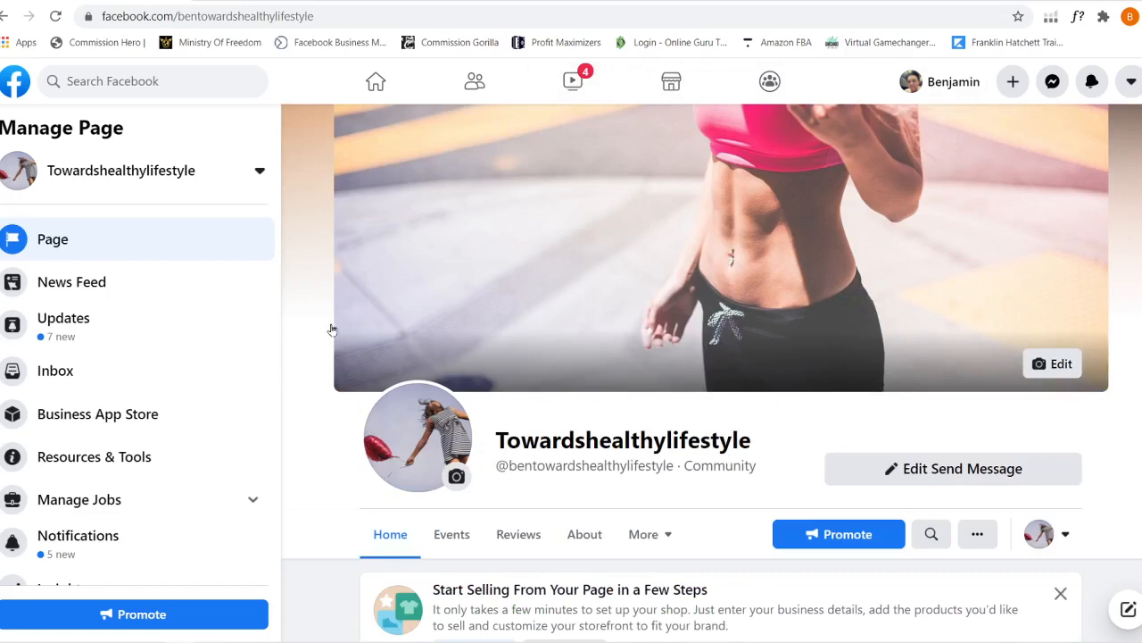
Open Ads Manager from the Facebook home feed and switch to the Health niche ad account
click(20, 89)
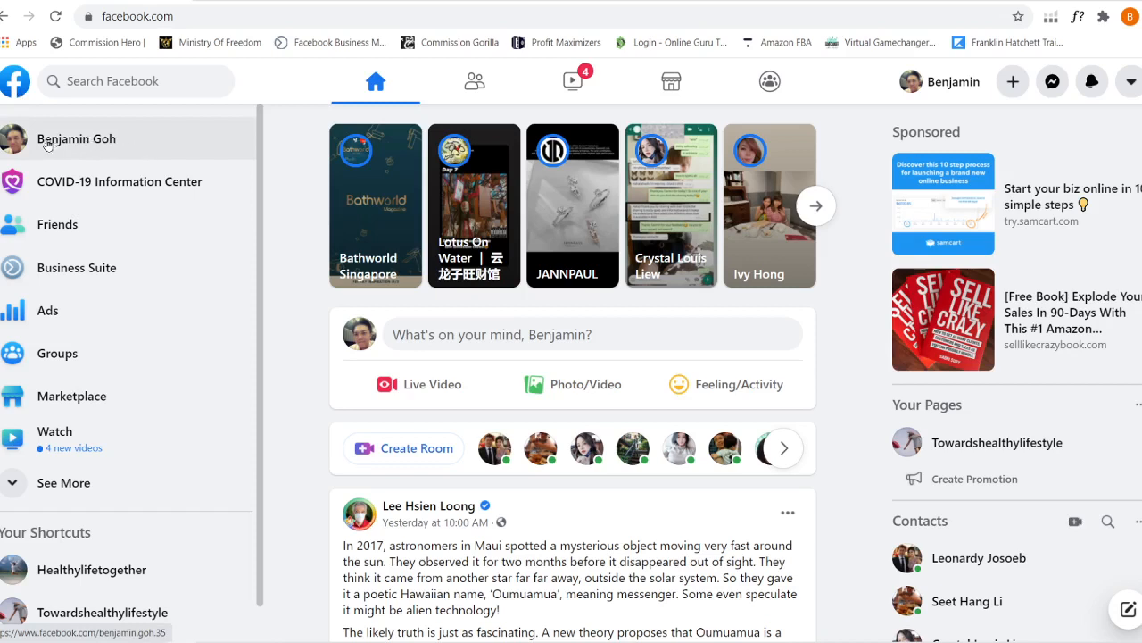
click(98, 317)
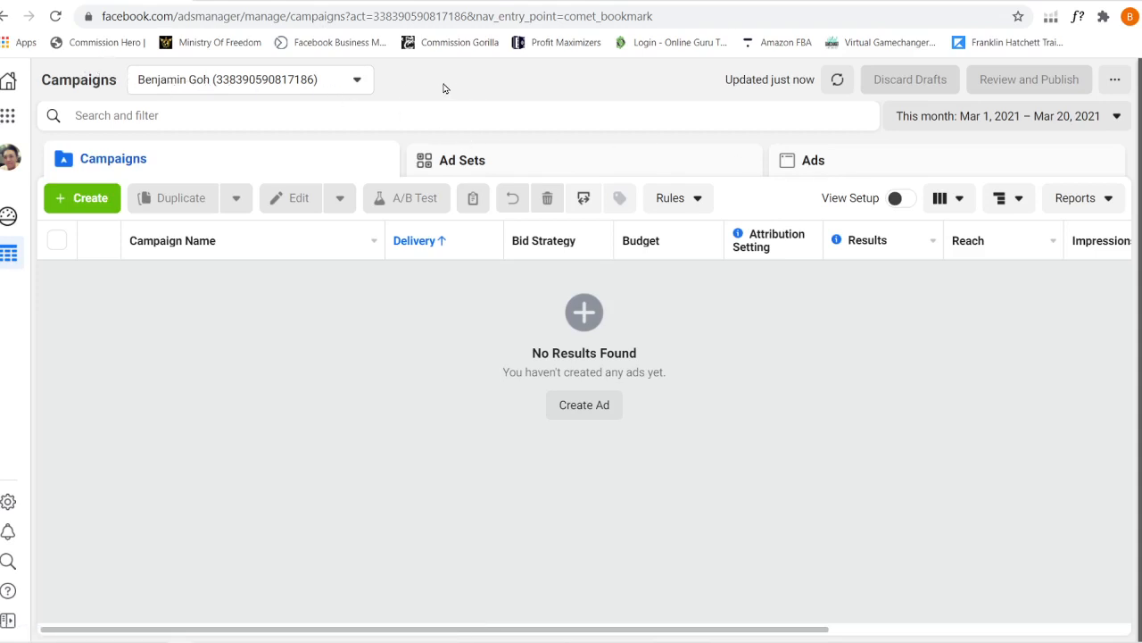
click(358, 83)
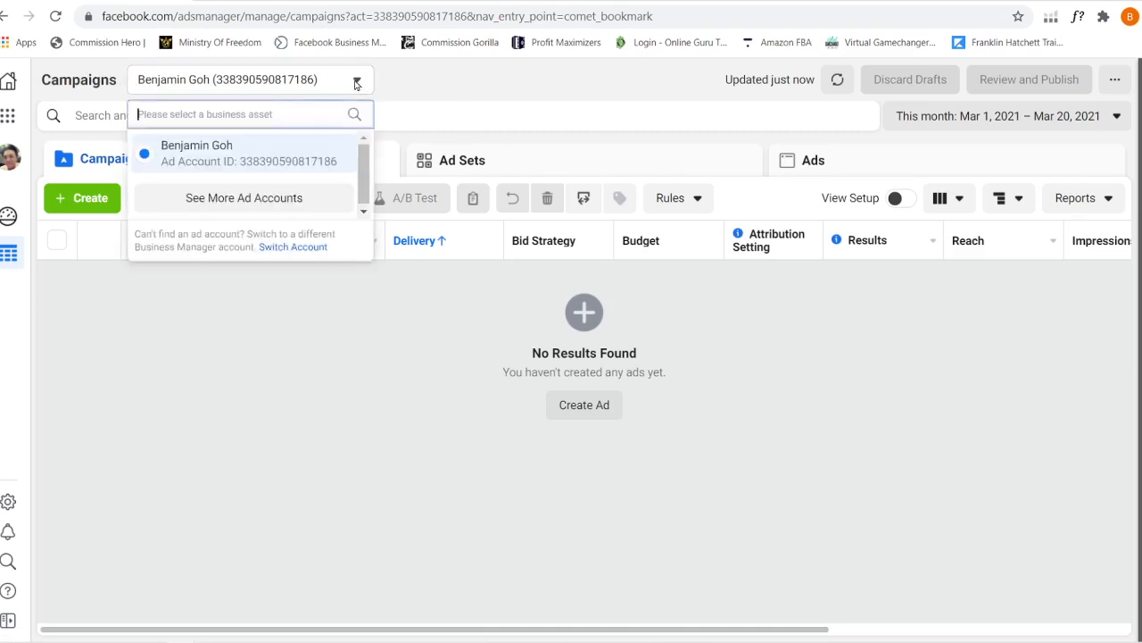
click(263, 196)
click(201, 179)
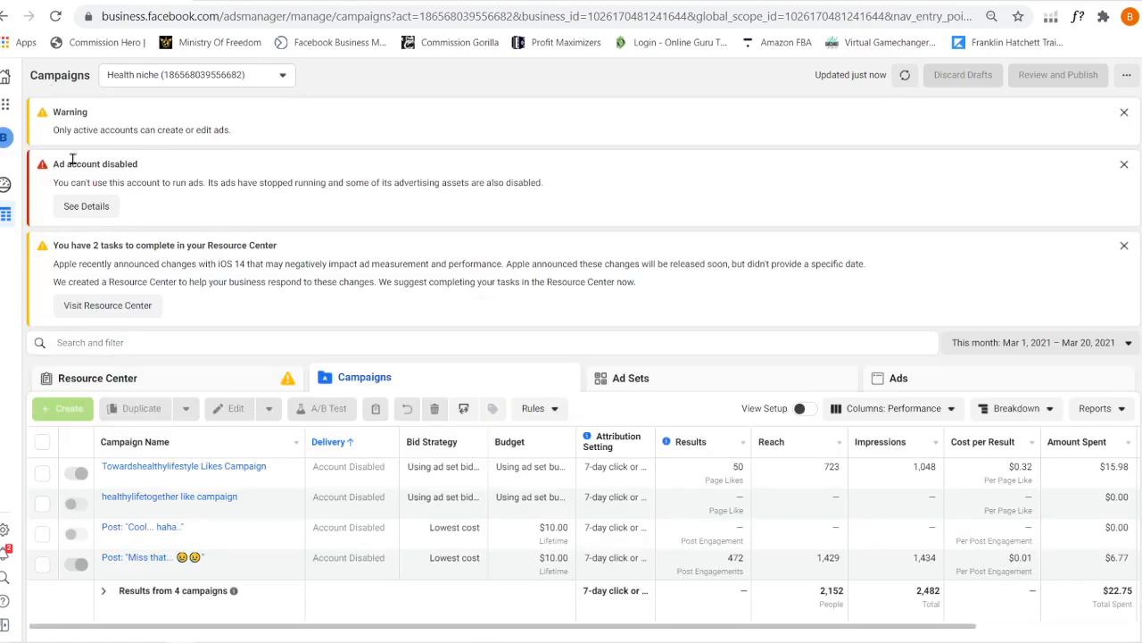
Read the account status notice shown above the campaigns of the Health niche ad account
drag(53, 165, 134, 165)
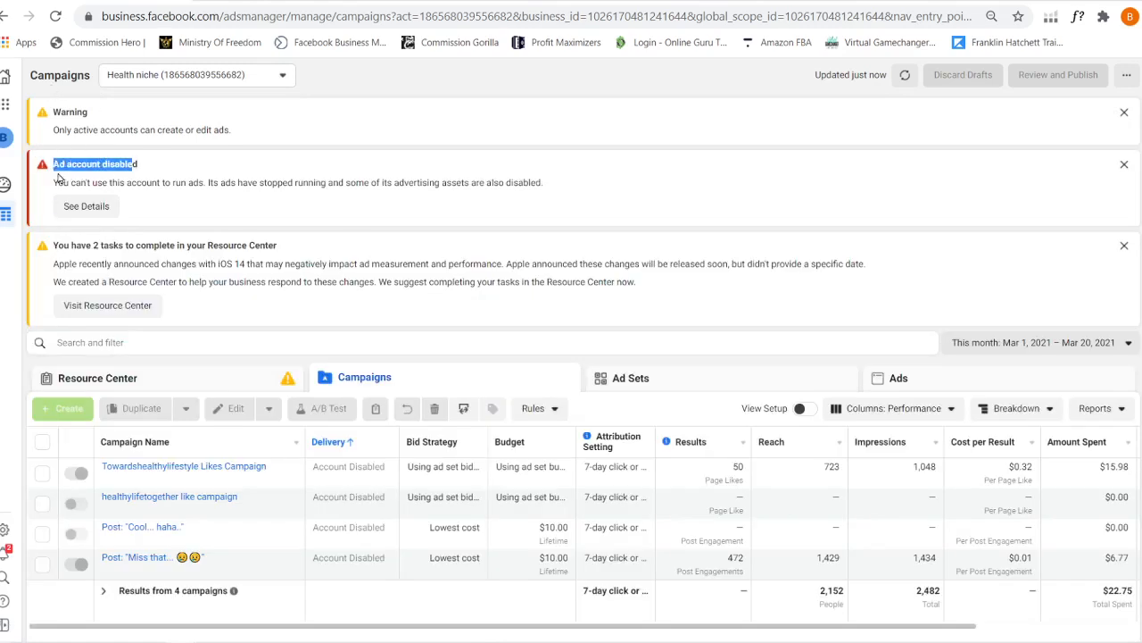
drag(55, 179, 543, 183)
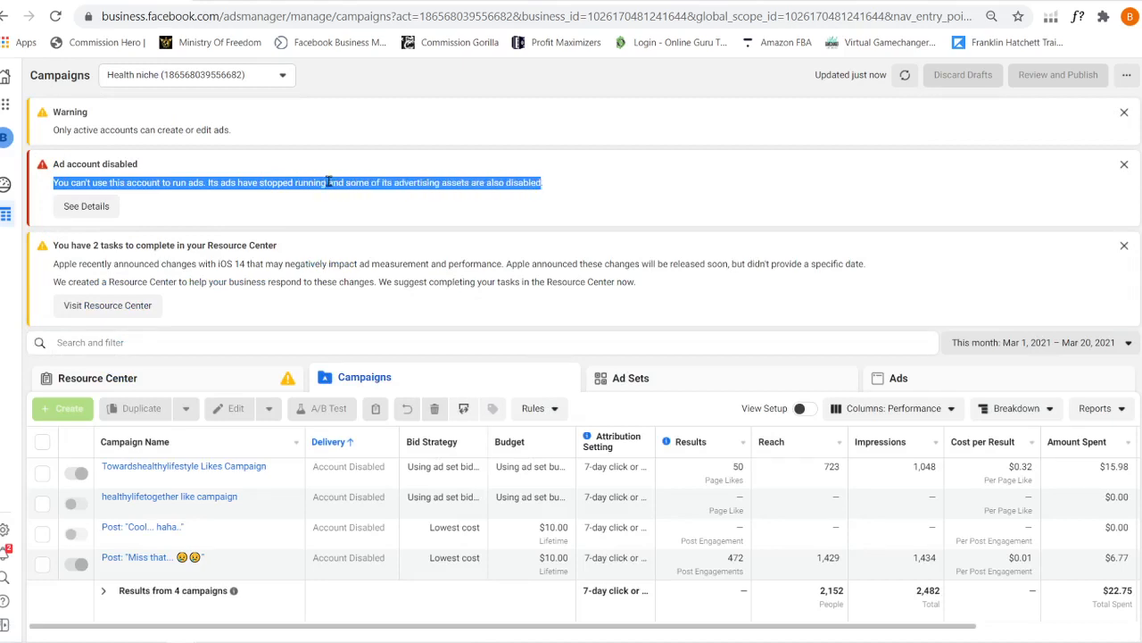
click(217, 263)
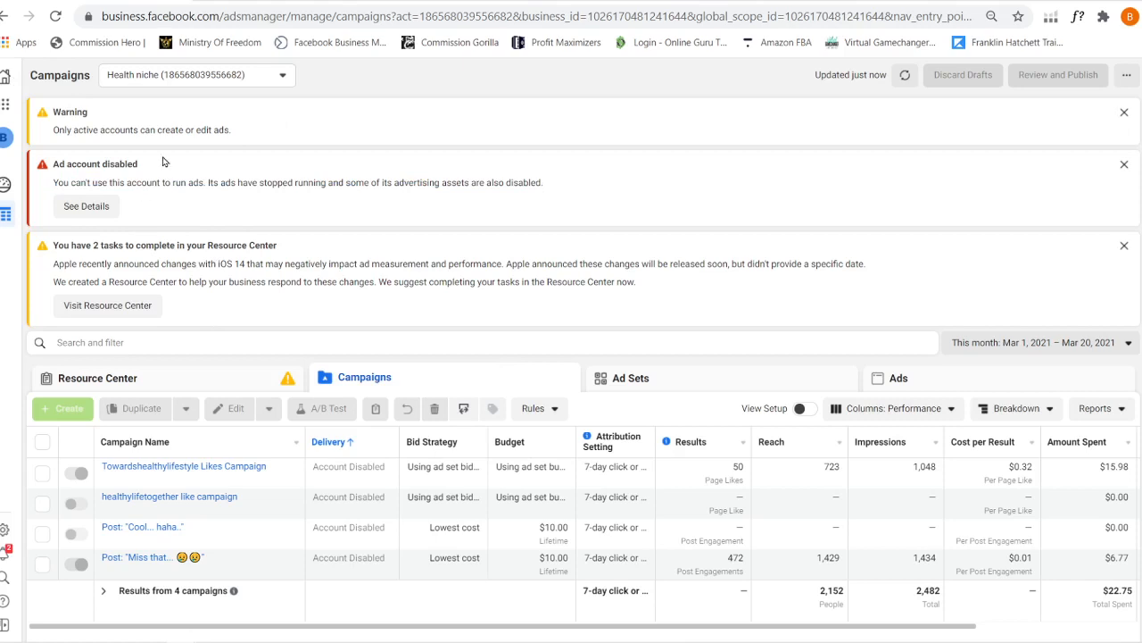
Switch Ads Manager back to the personal ad account
click(203, 81)
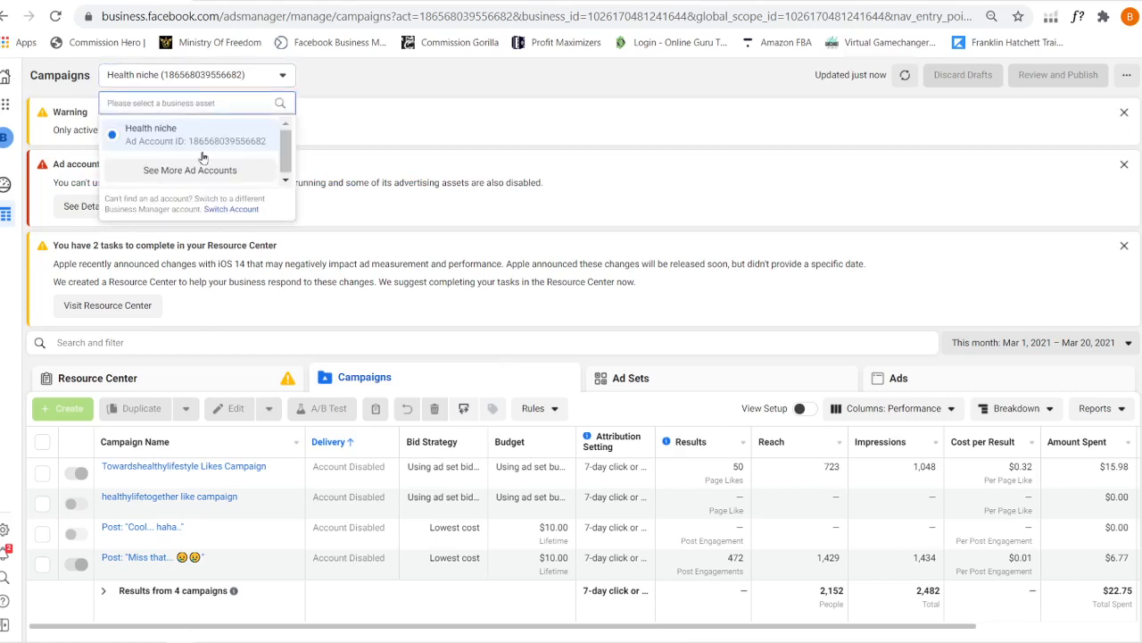
click(154, 211)
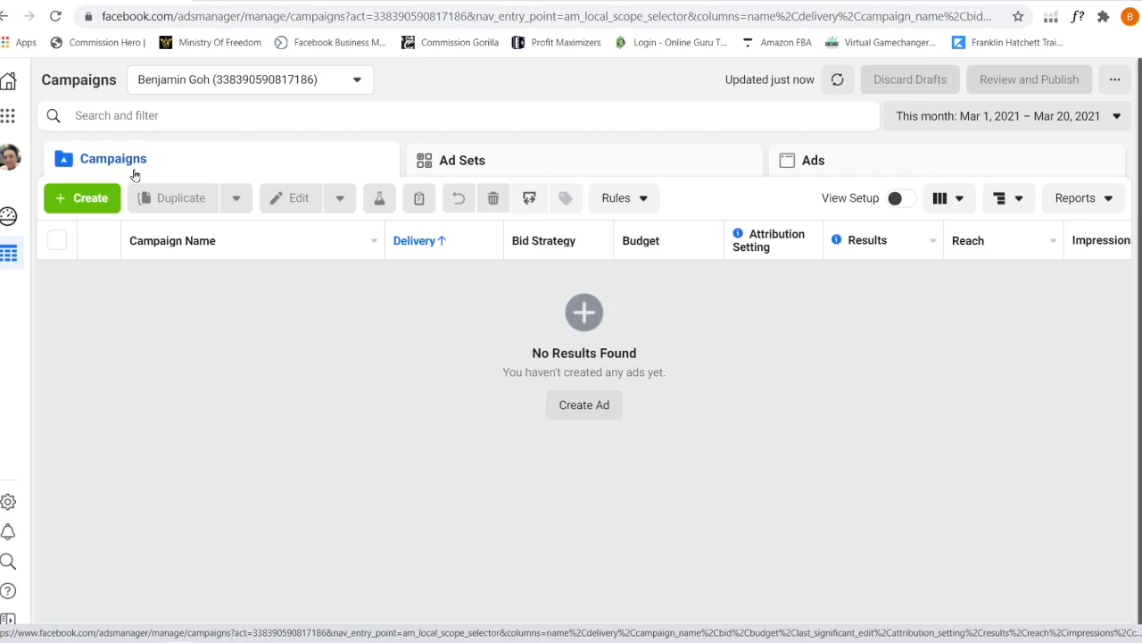
Start a new campaign in the personal ad account and choose Conversions as its objective
click(91, 202)
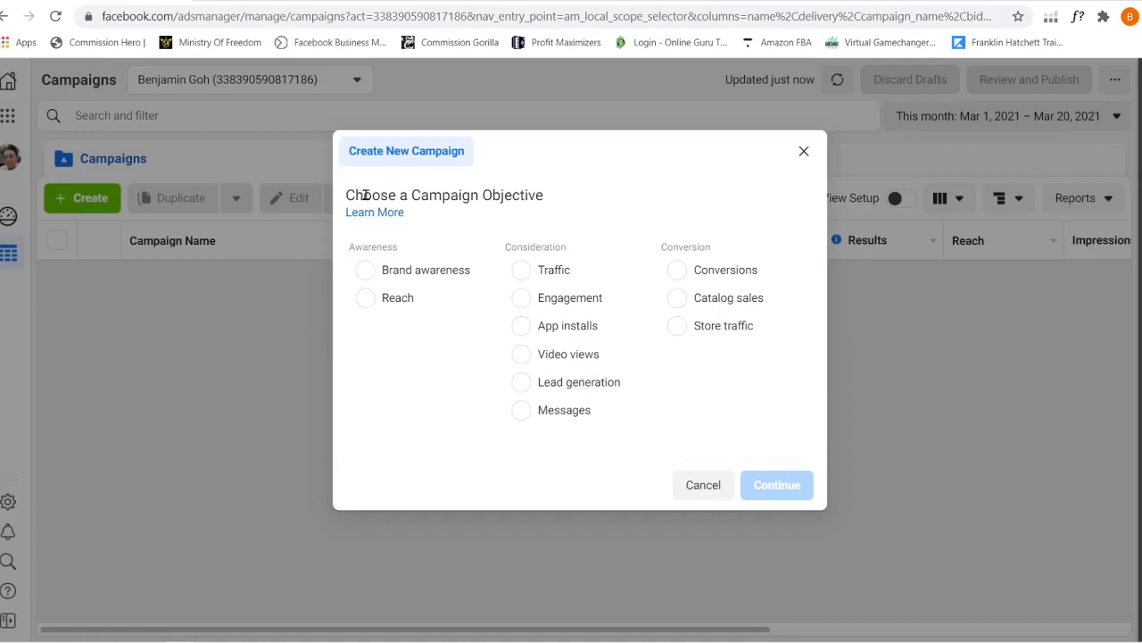
drag(354, 195, 545, 194)
click(575, 200)
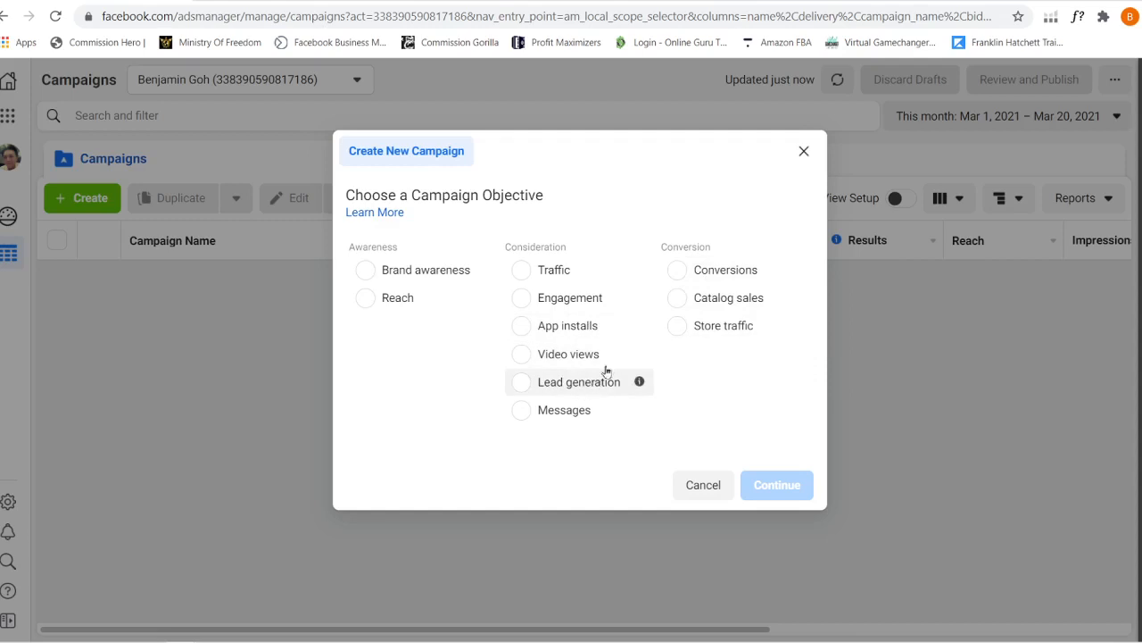
click(734, 280)
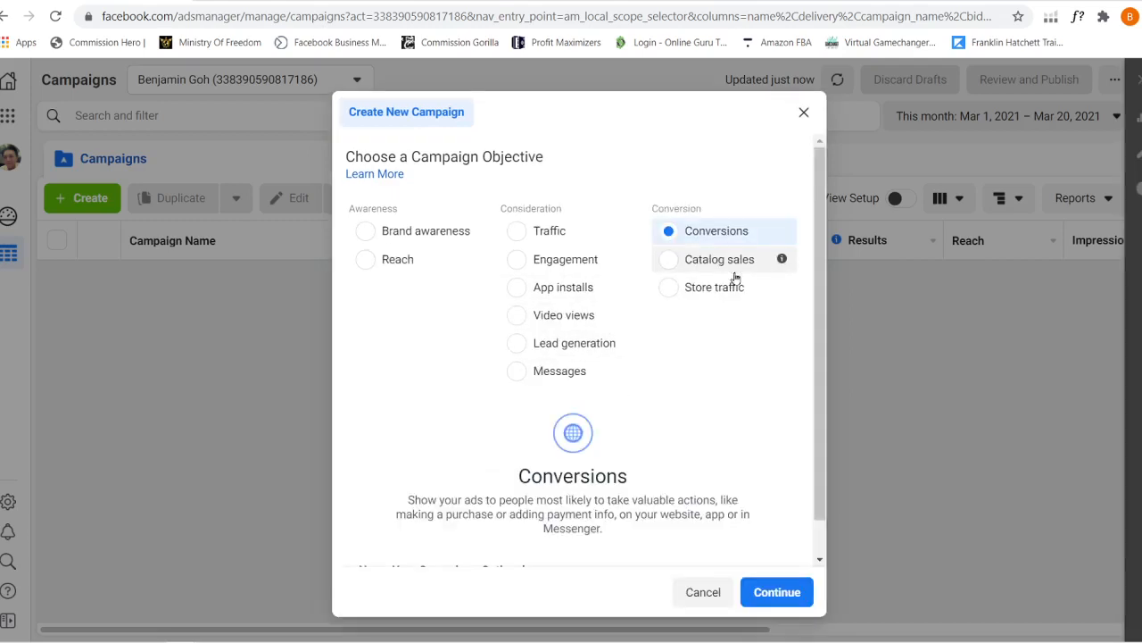
scroll(808, 339, down, 1)
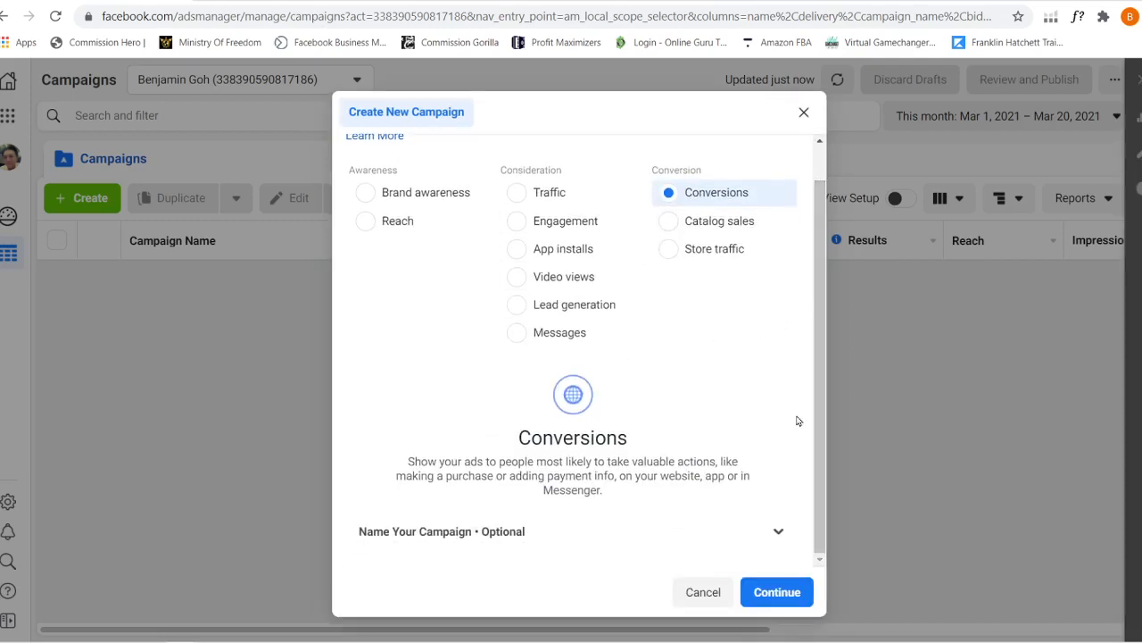
Name the campaign with the account owner's short first name followed by "demo" and continue to the campaign draft
click(780, 533)
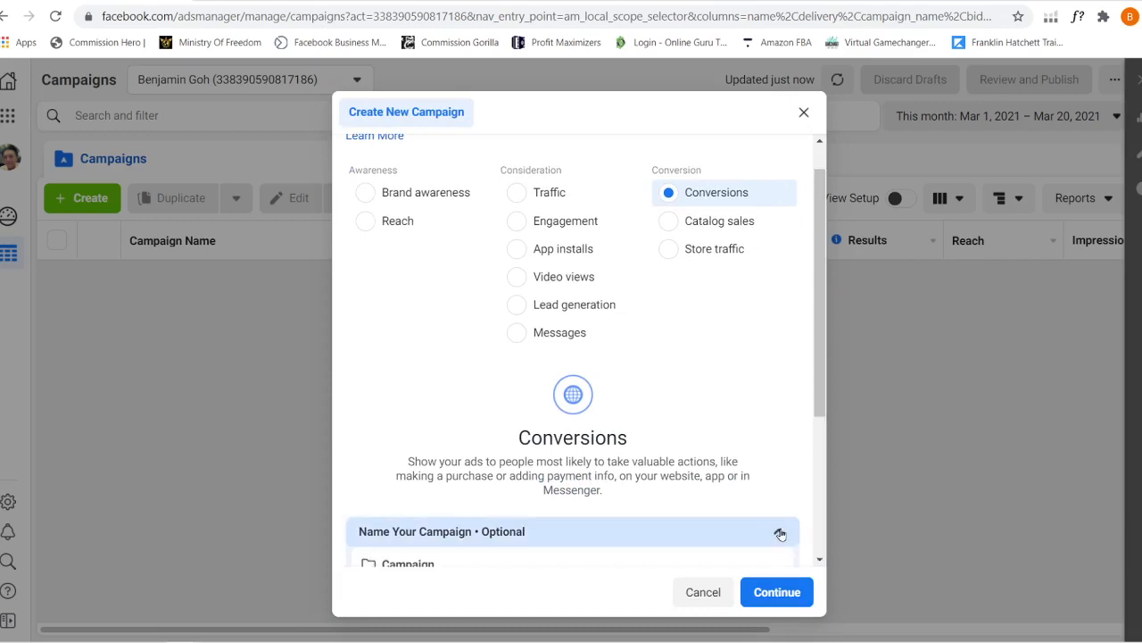
click(439, 369)
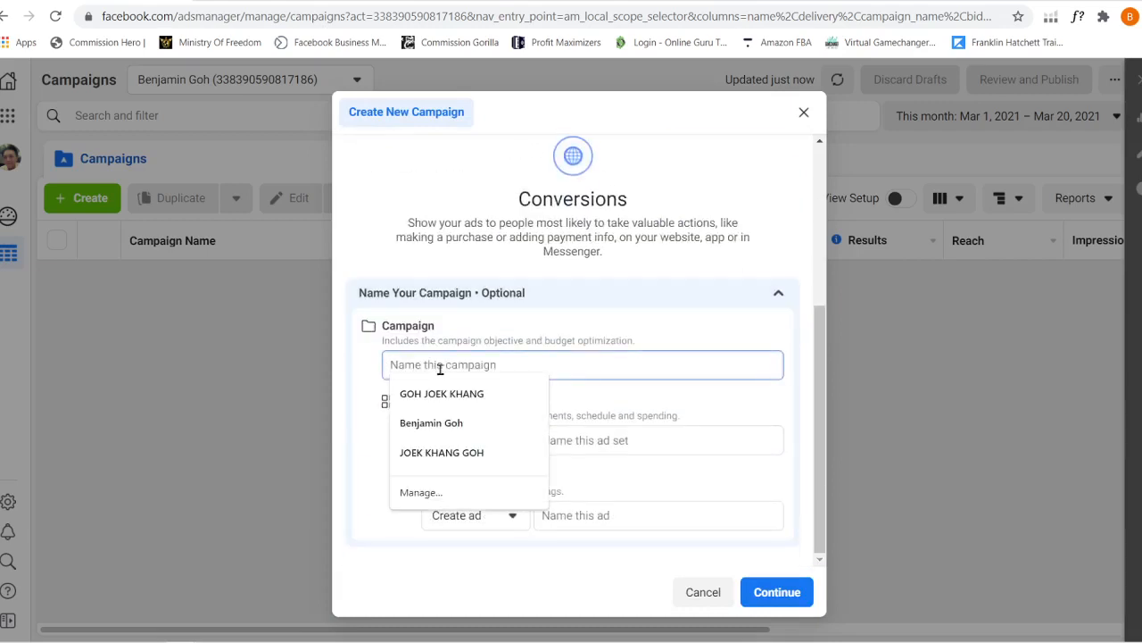
text(Ben dmo)
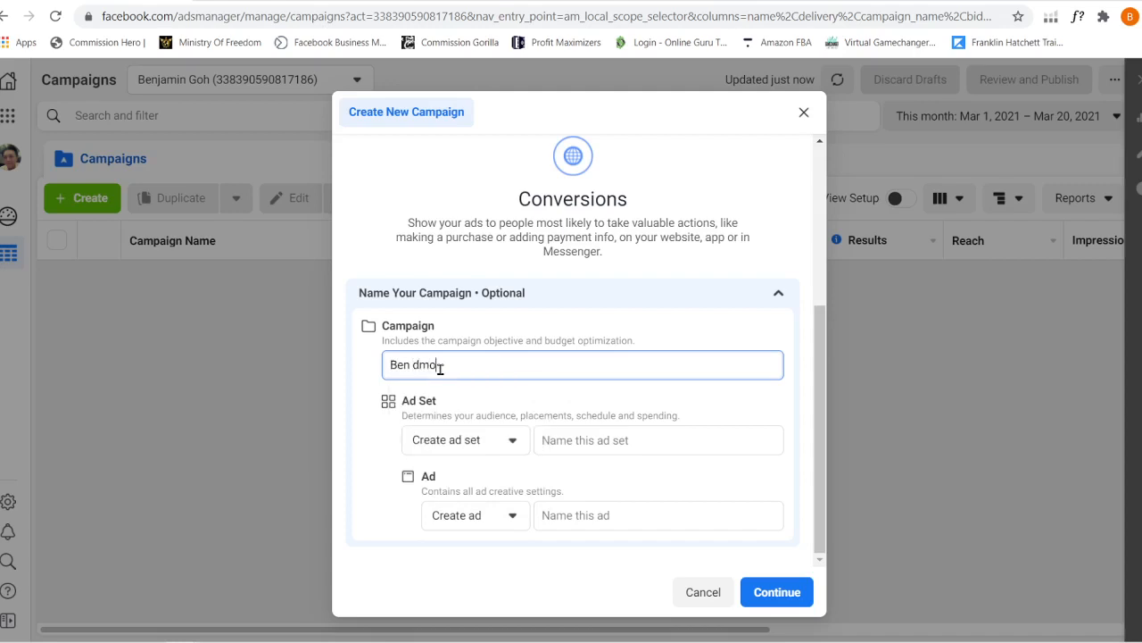
key(BackSpace)
key(BackSpace)
text(emo)
click(773, 593)
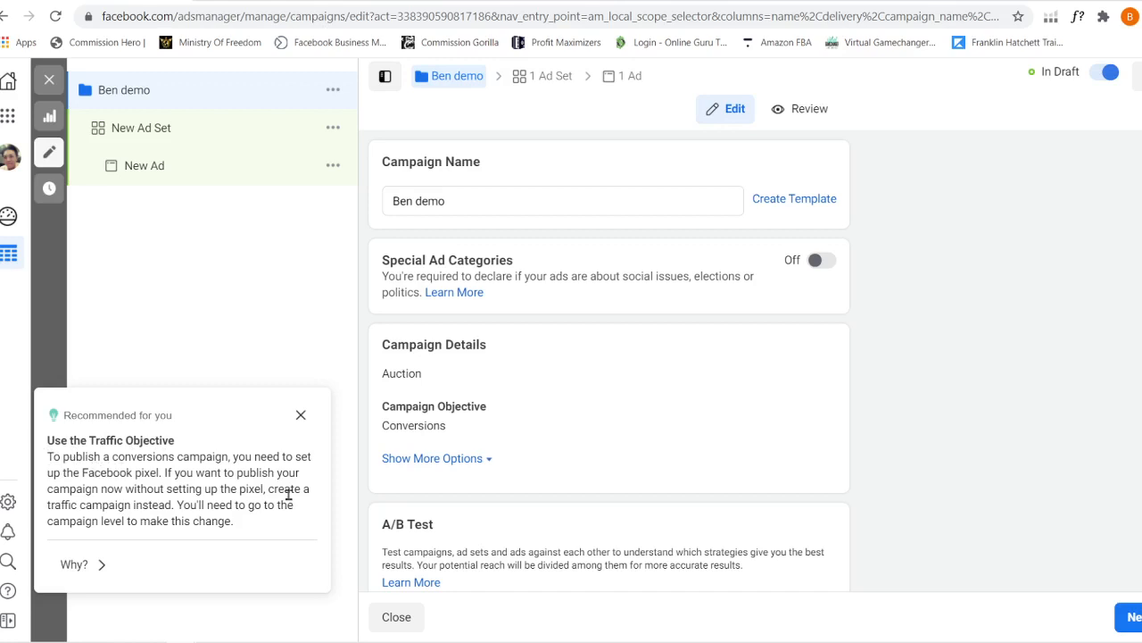
Read and dismiss the Traffic objective recommendation, and expand the additional options under Campaign Details
drag(83, 474, 168, 476)
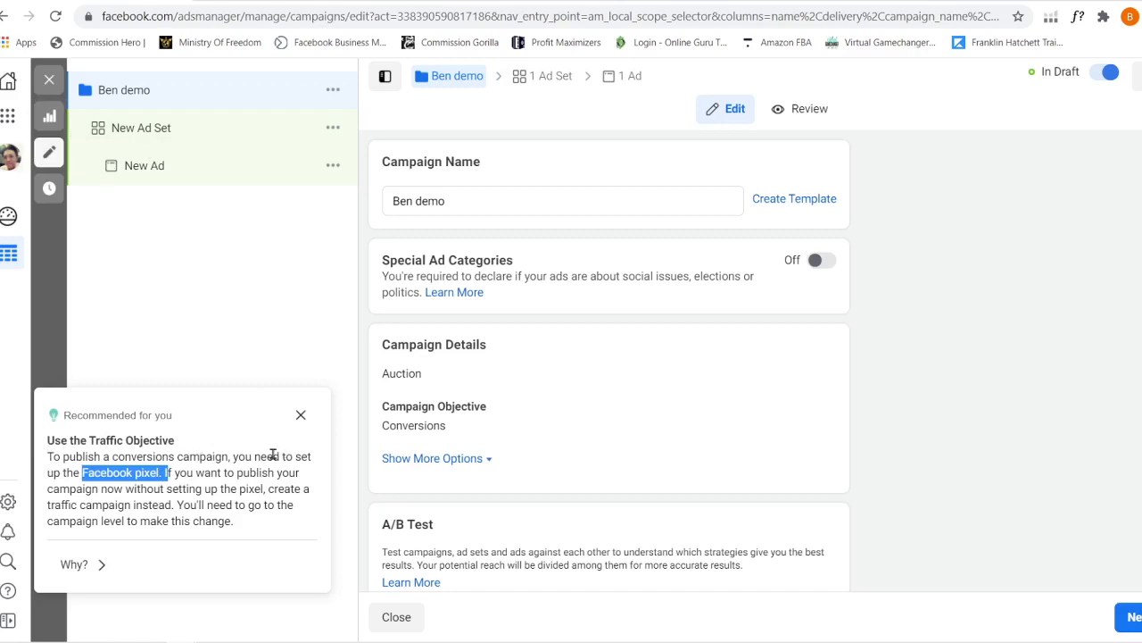
click(301, 418)
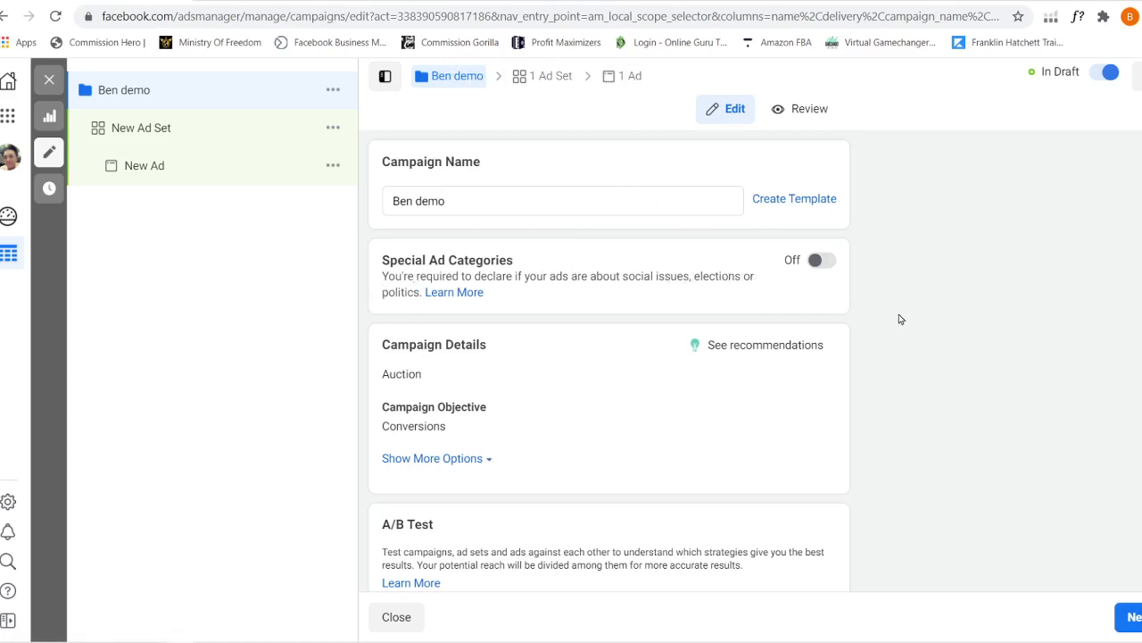
scroll(900, 319, down, 2)
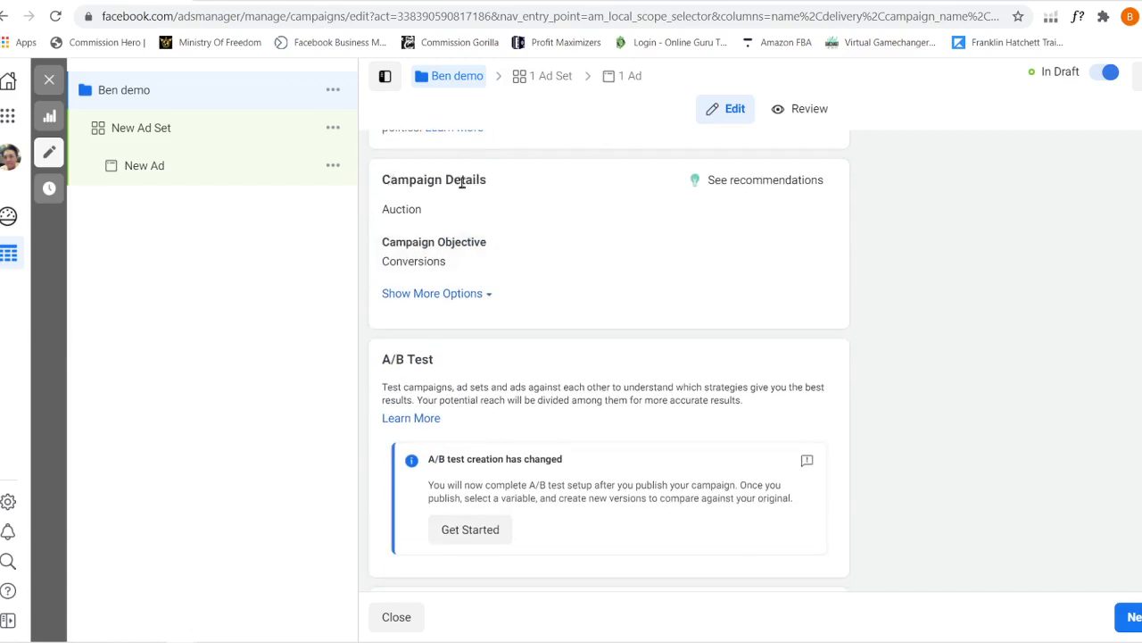
click(457, 294)
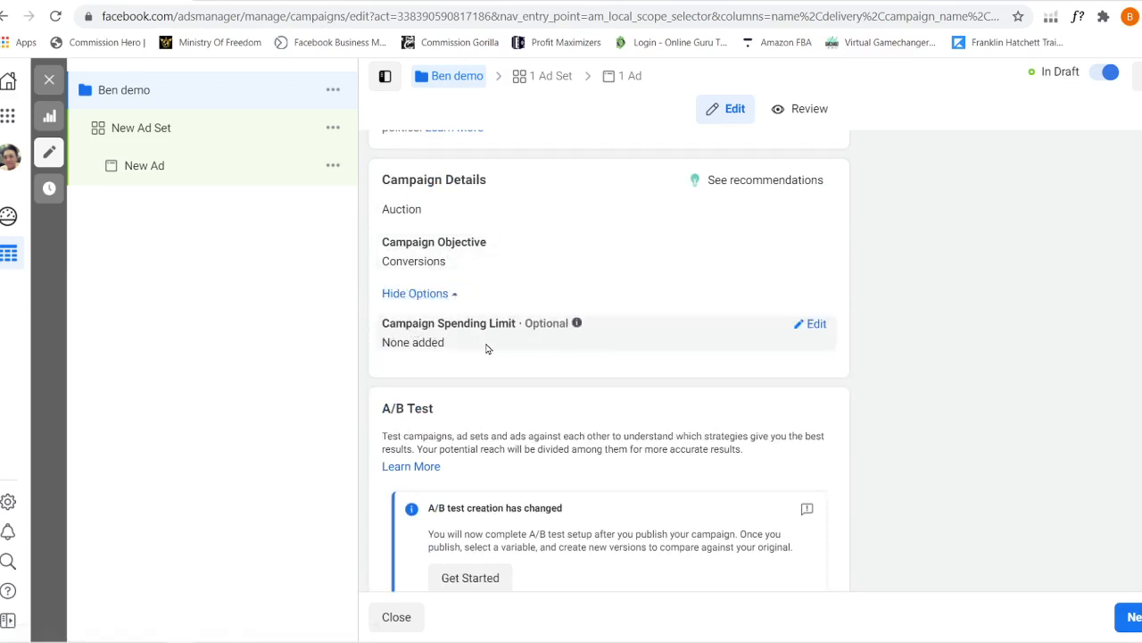
Turn Campaign Budget Optimization on to view its budget options and turn it back off
scroll(894, 400, down, 2)
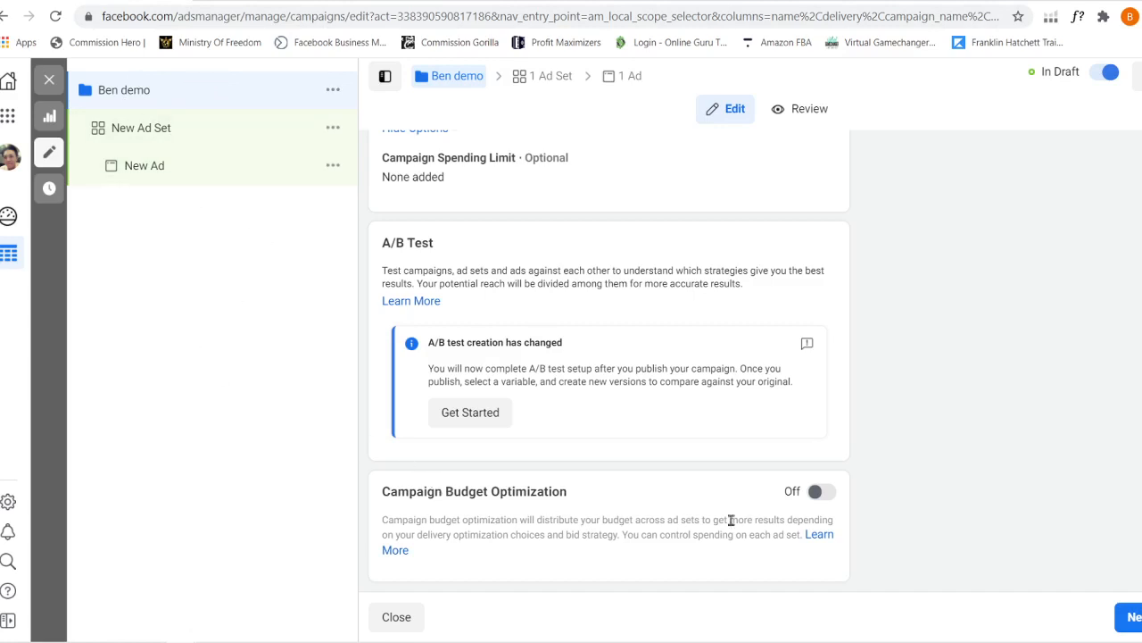
click(816, 493)
scroll(902, 446, down, 2)
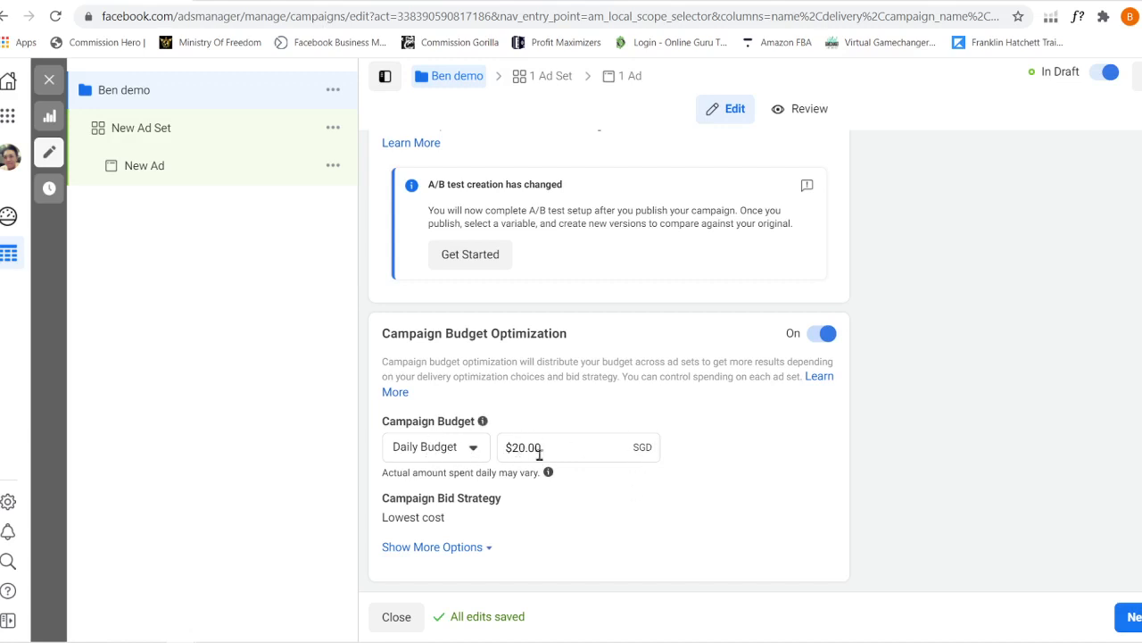
click(819, 335)
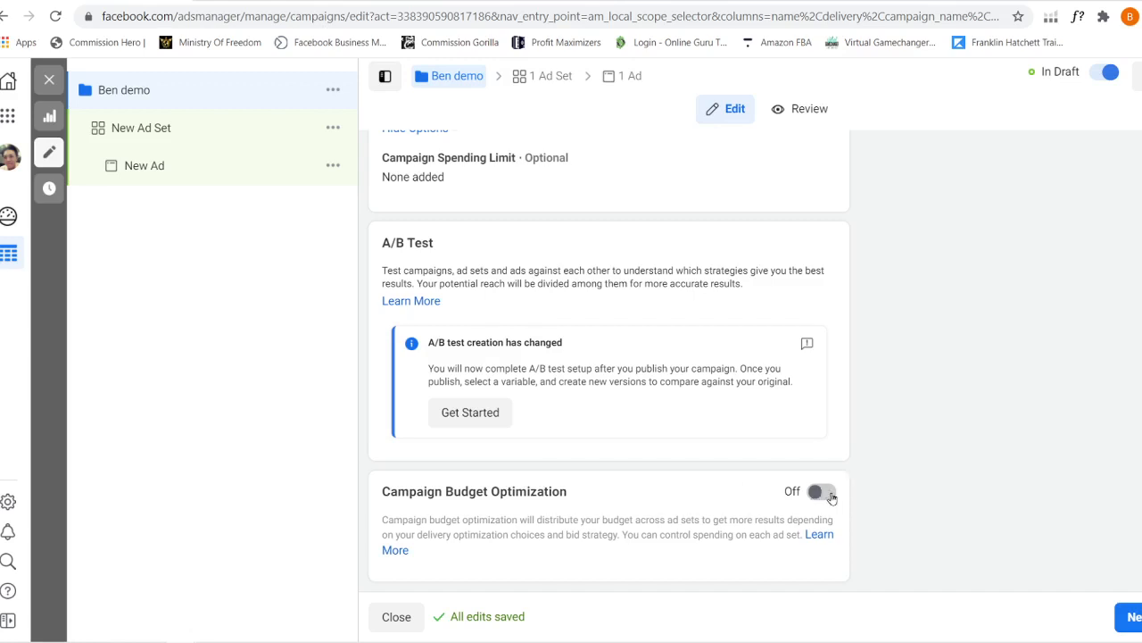
Proceed to the ad set level and name the ad set "Top 5 - (interest)"
click(1127, 616)
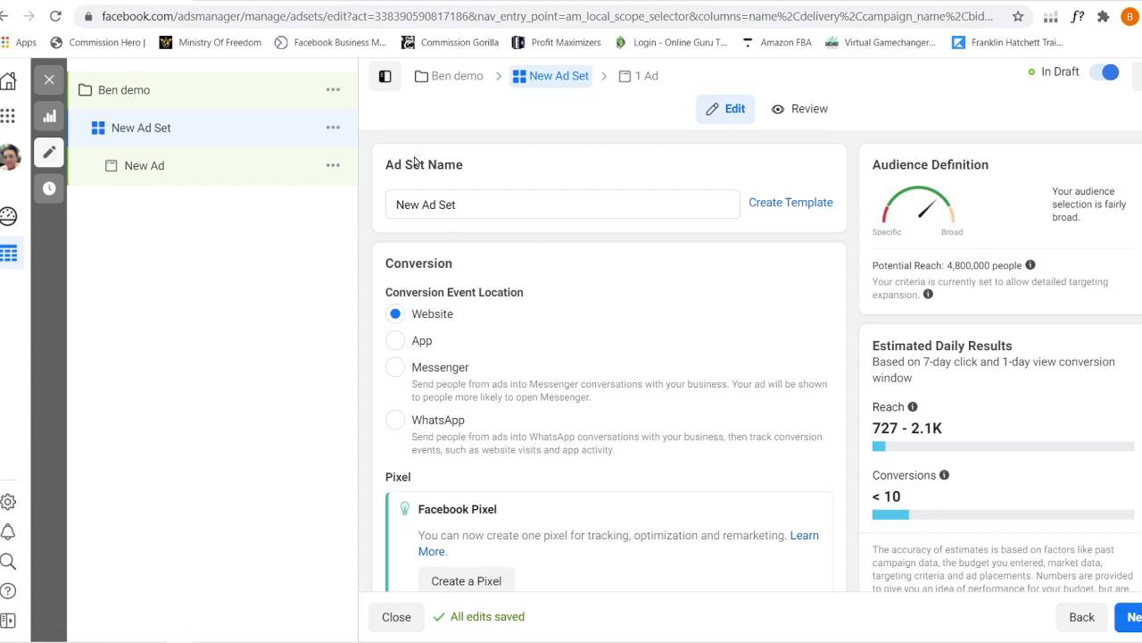
click(461, 205)
drag(461, 204, 378, 208)
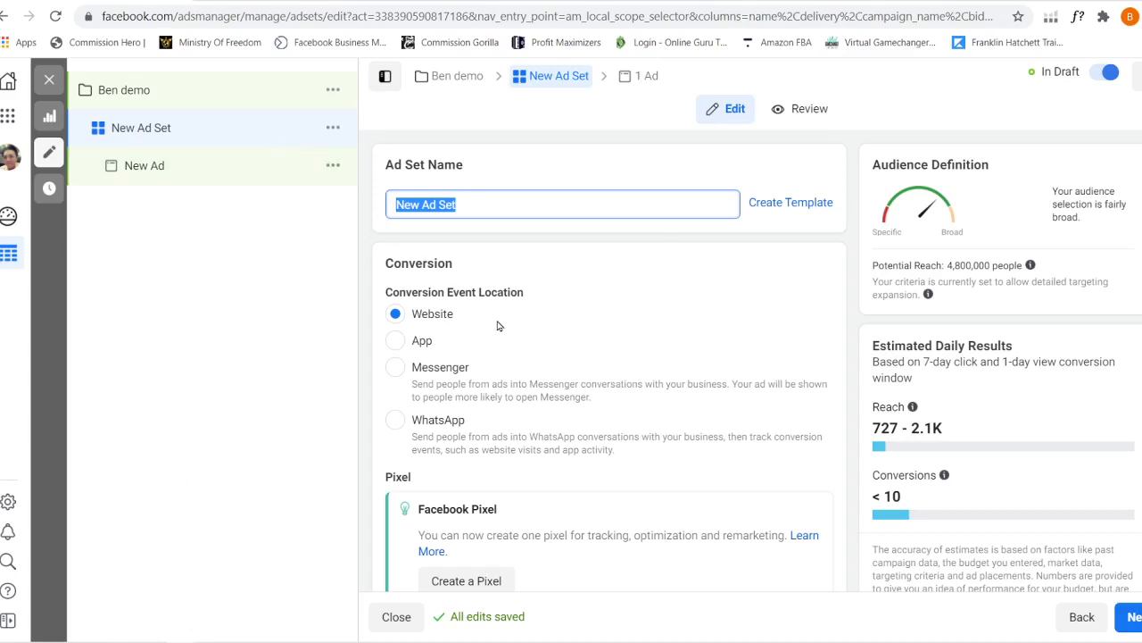
text(Top 5)
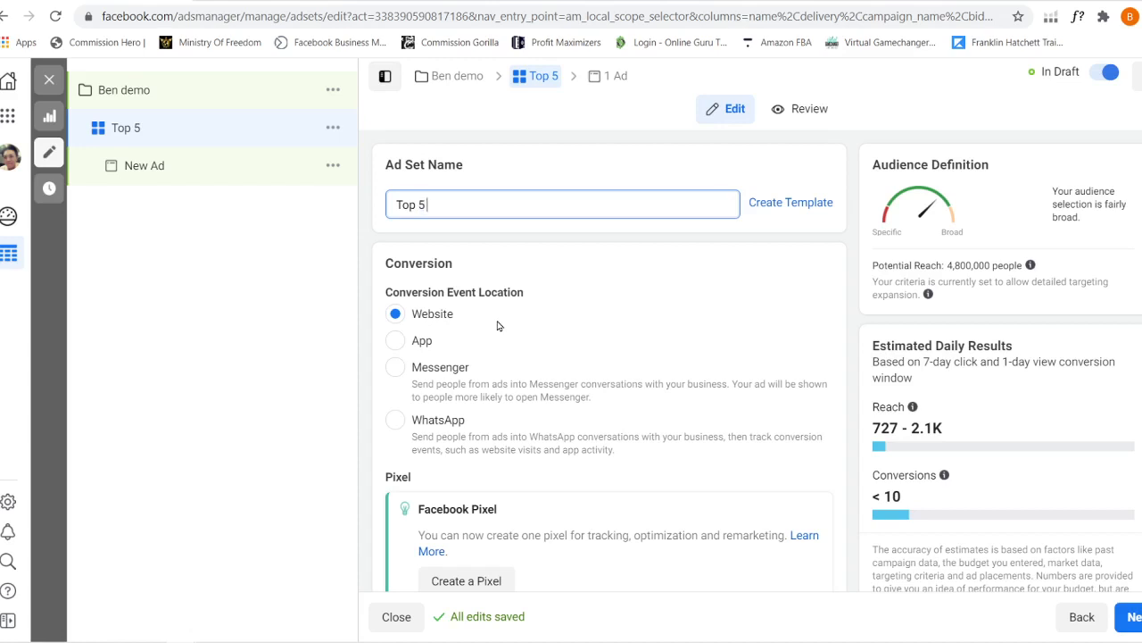
text(-)
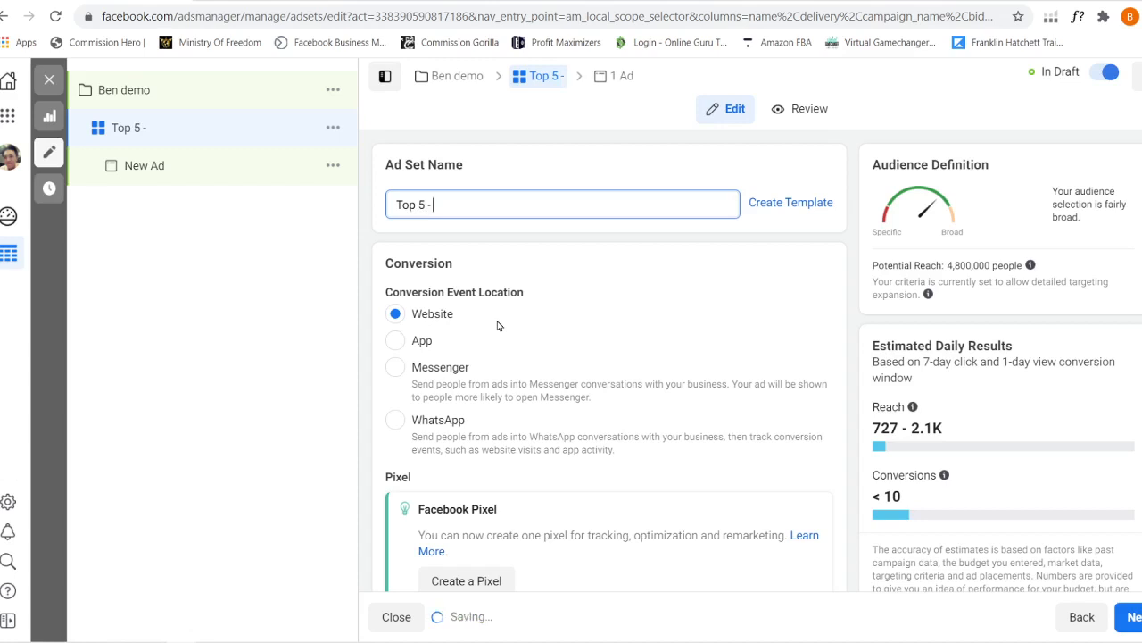
text( M)
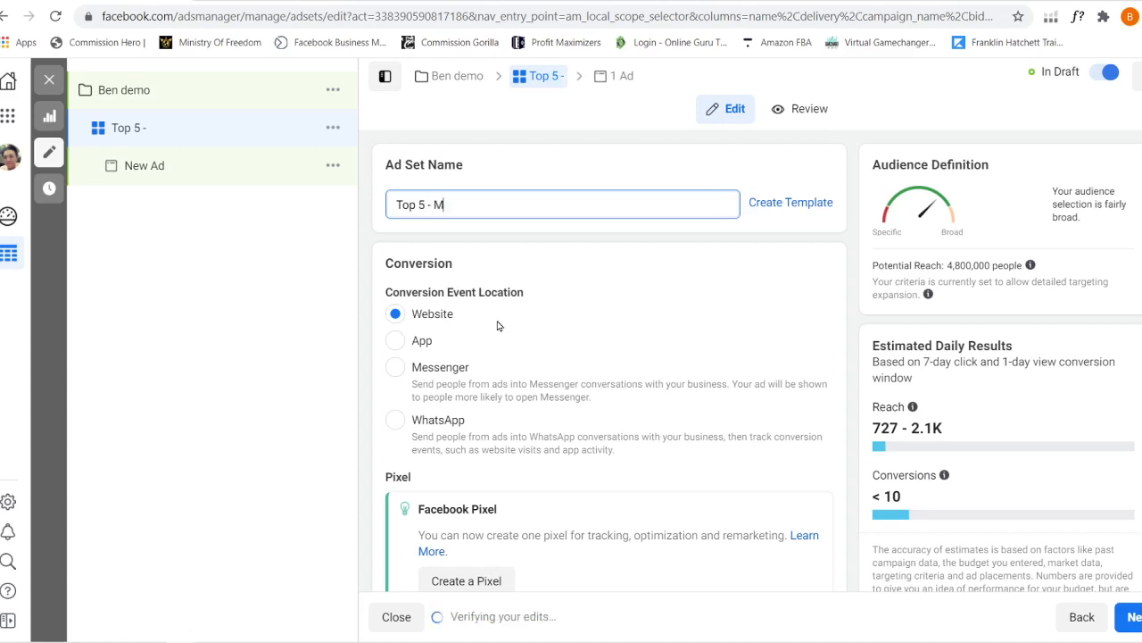
key(BackSpace)
text(F)
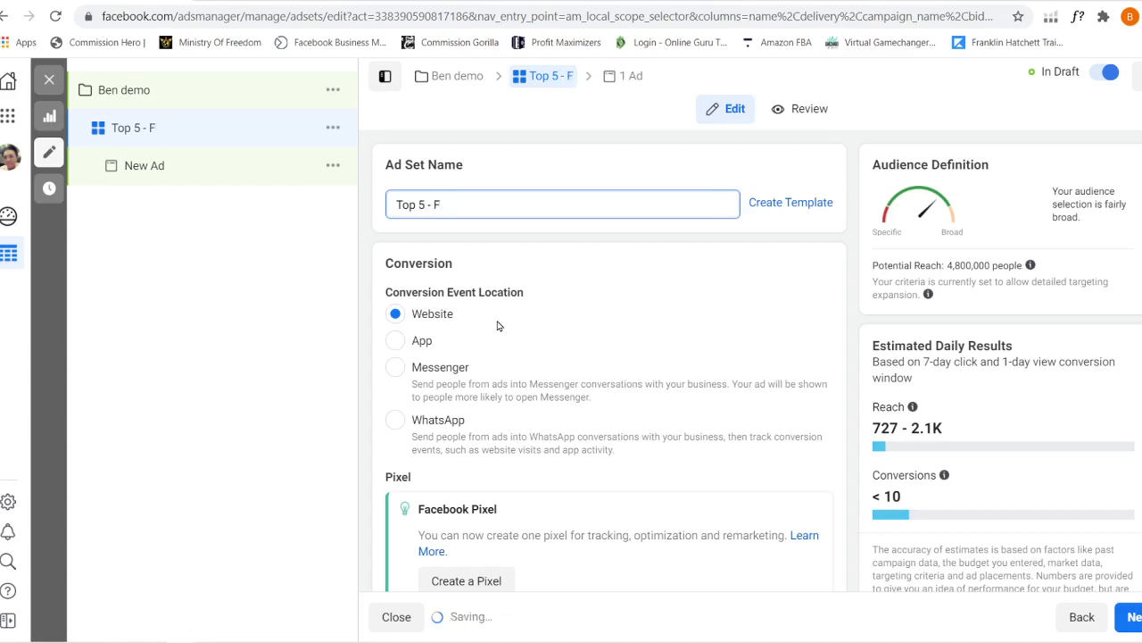
key(BackSpace)
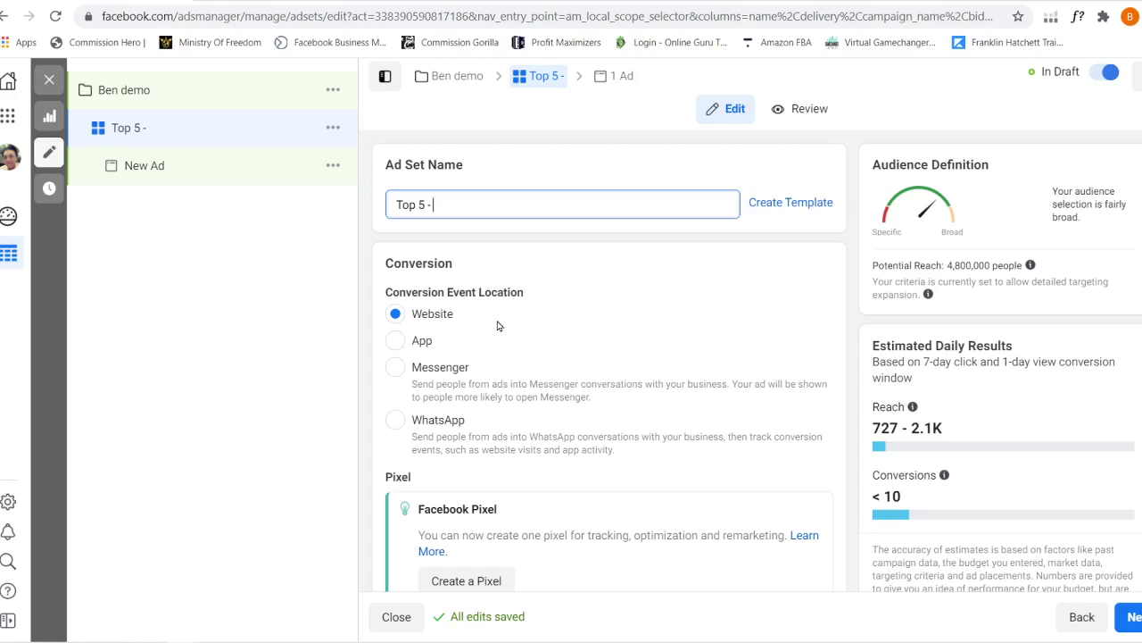
text(interest))
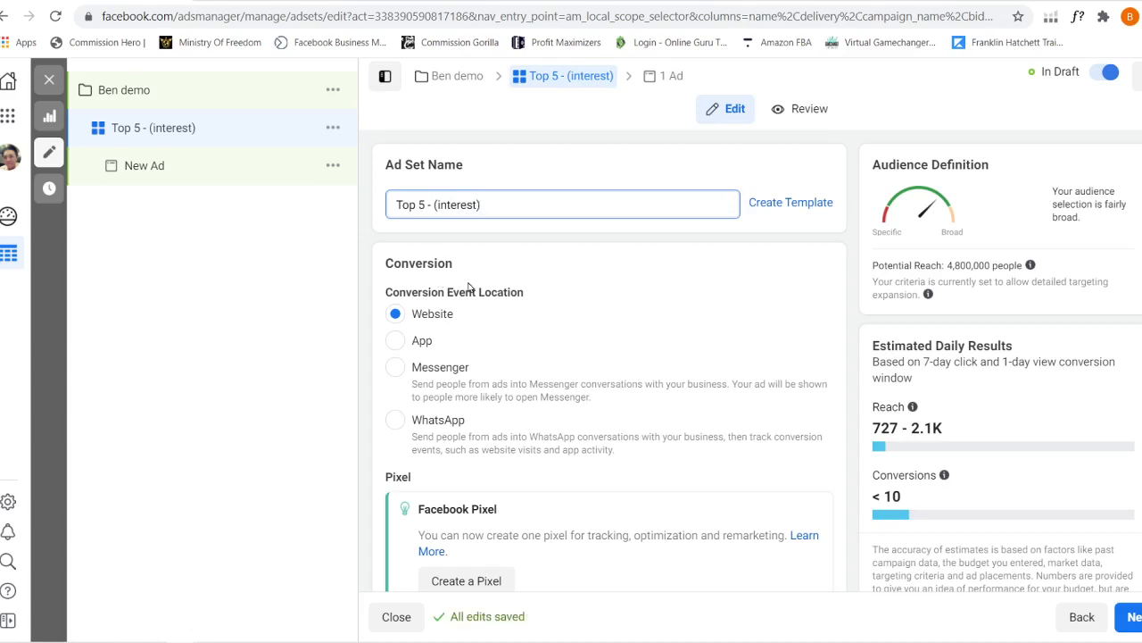
Create a Facebook Pixel for the ad set's website conversions, keeping the suggested name and leaving the website URL blank
scroll(855, 310, down, 1)
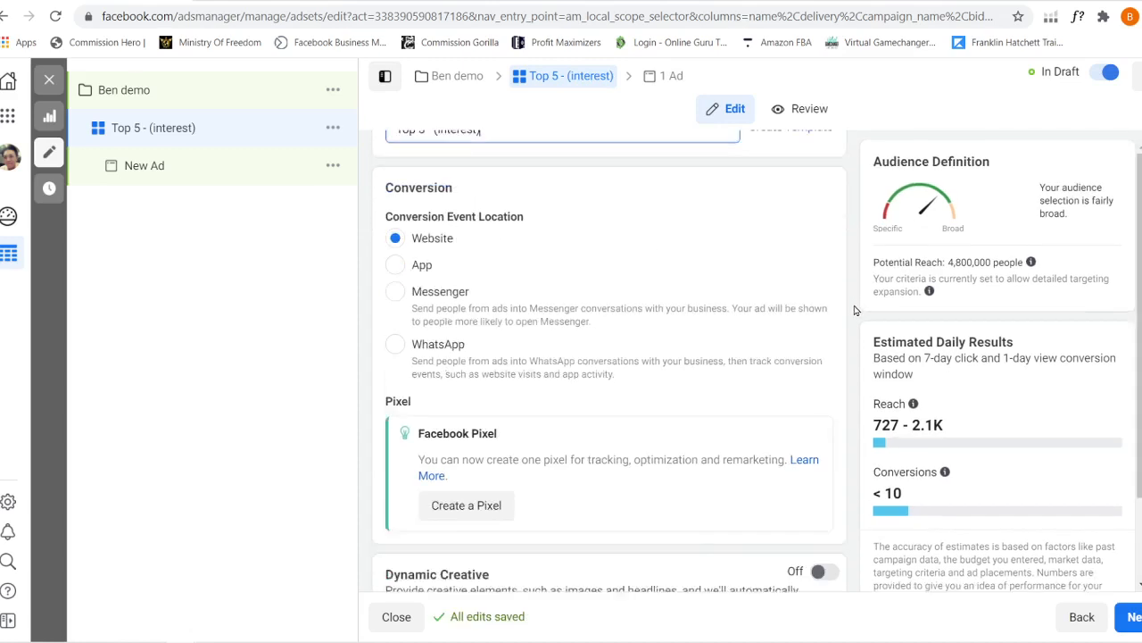
scroll(854, 310, down, 1)
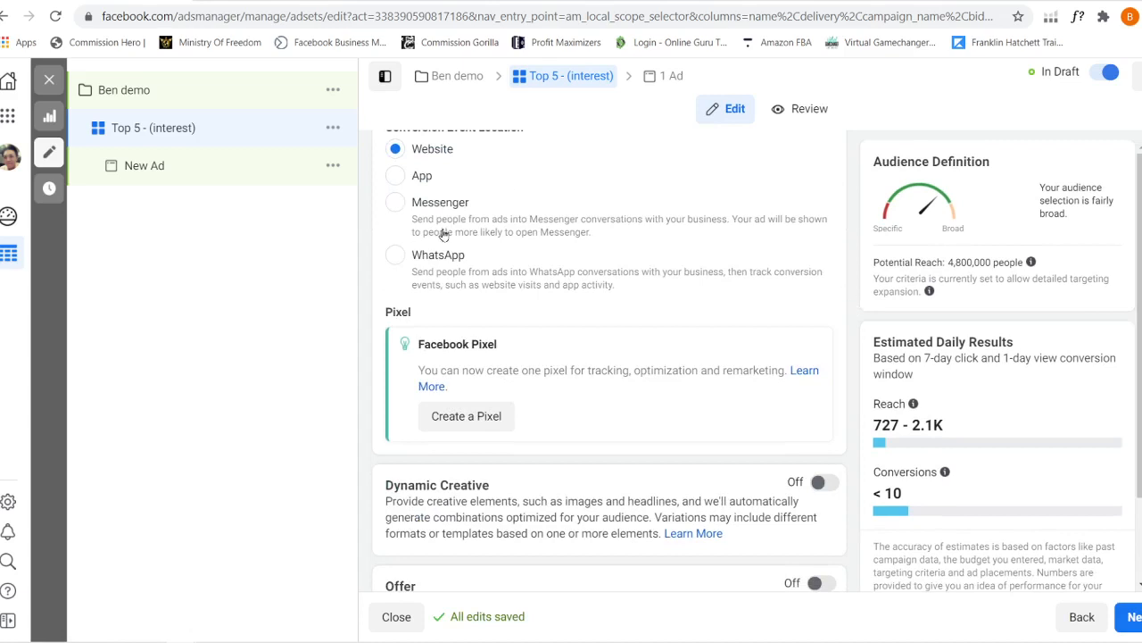
scroll(439, 218, up, 1)
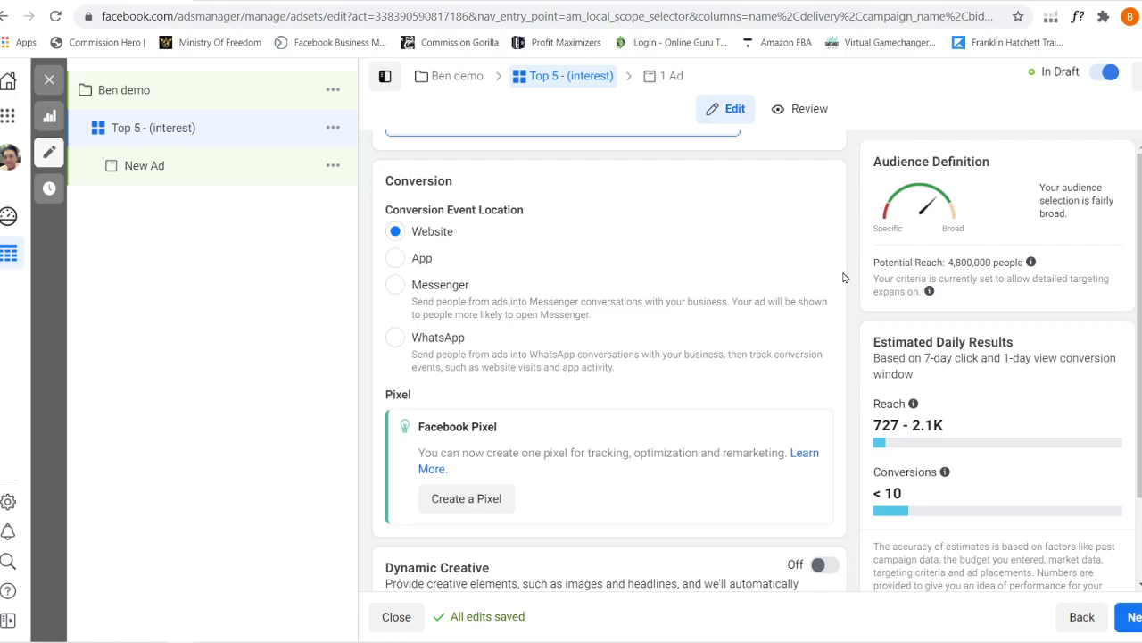
scroll(859, 276, down, 2)
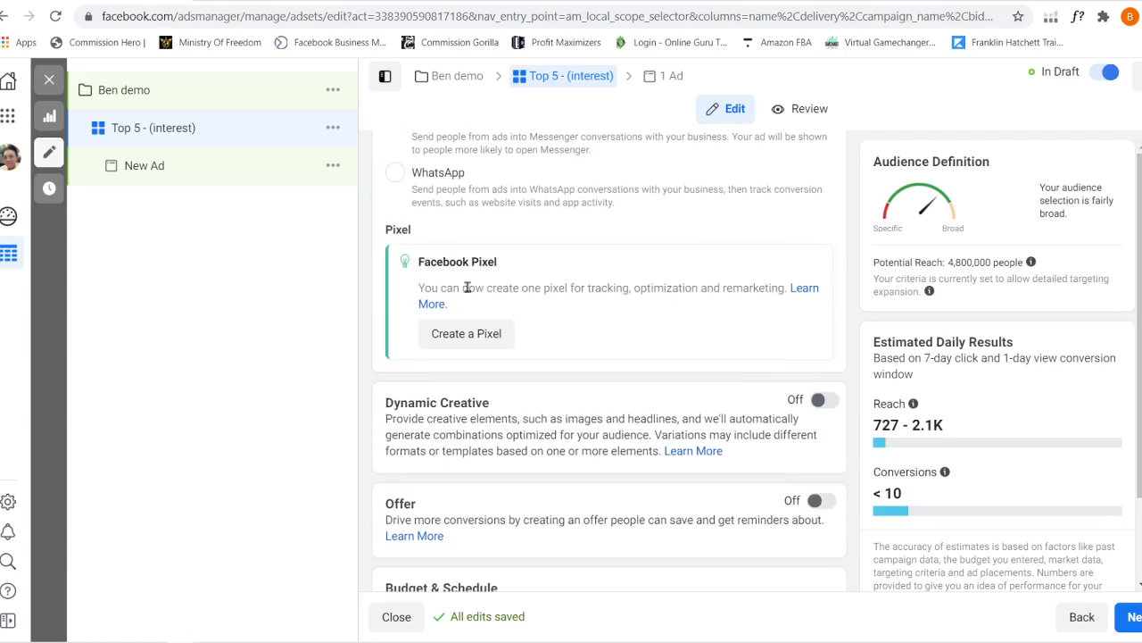
click(463, 333)
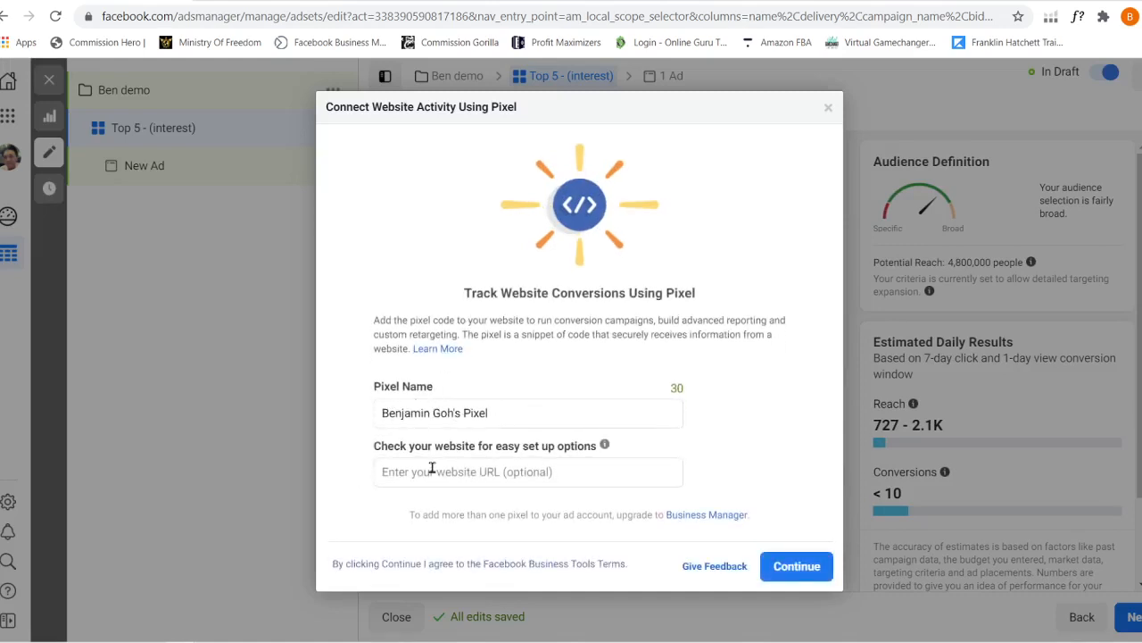
click(808, 567)
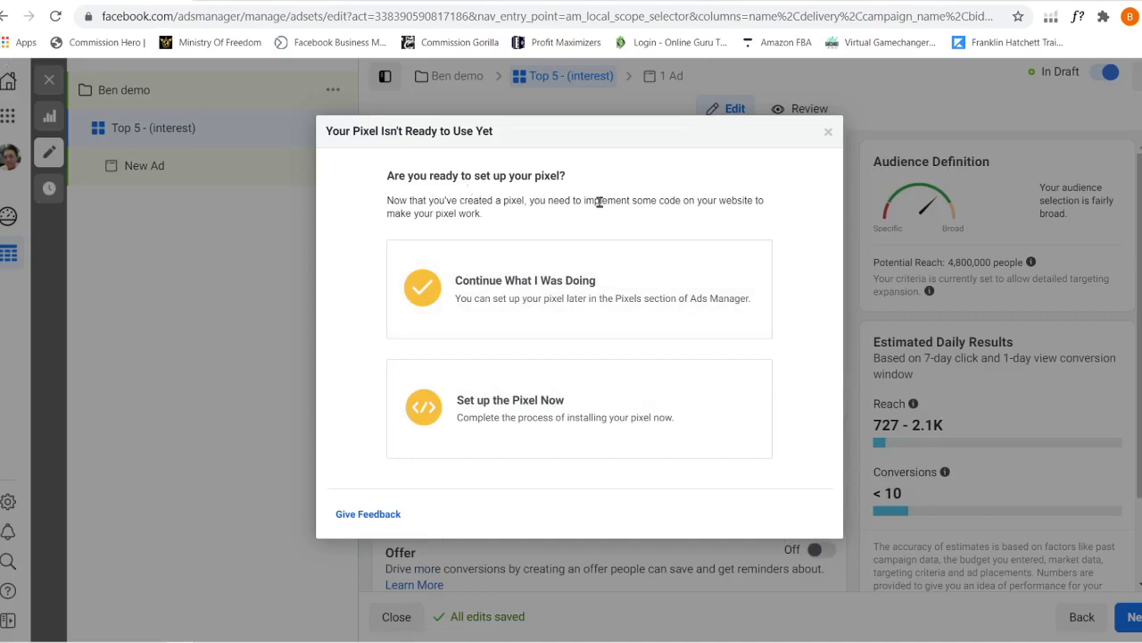
Choose to set up the pixel manually, examine its base code and Automatic Advanced Matching section, and close the installation guide
click(591, 389)
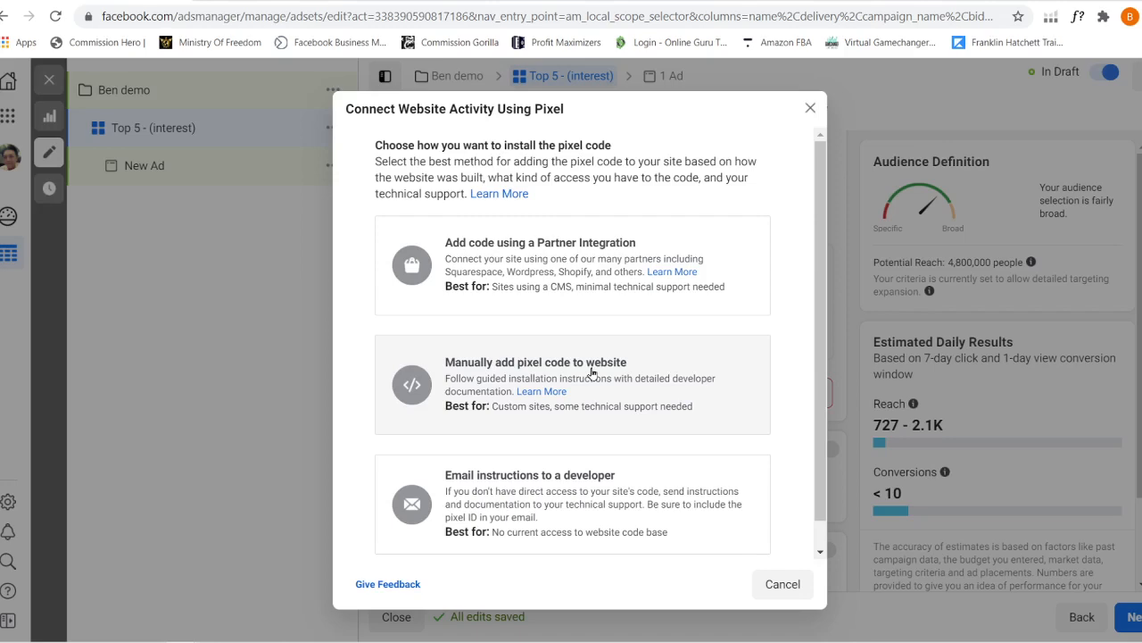
click(591, 373)
mouse_move(591, 373)
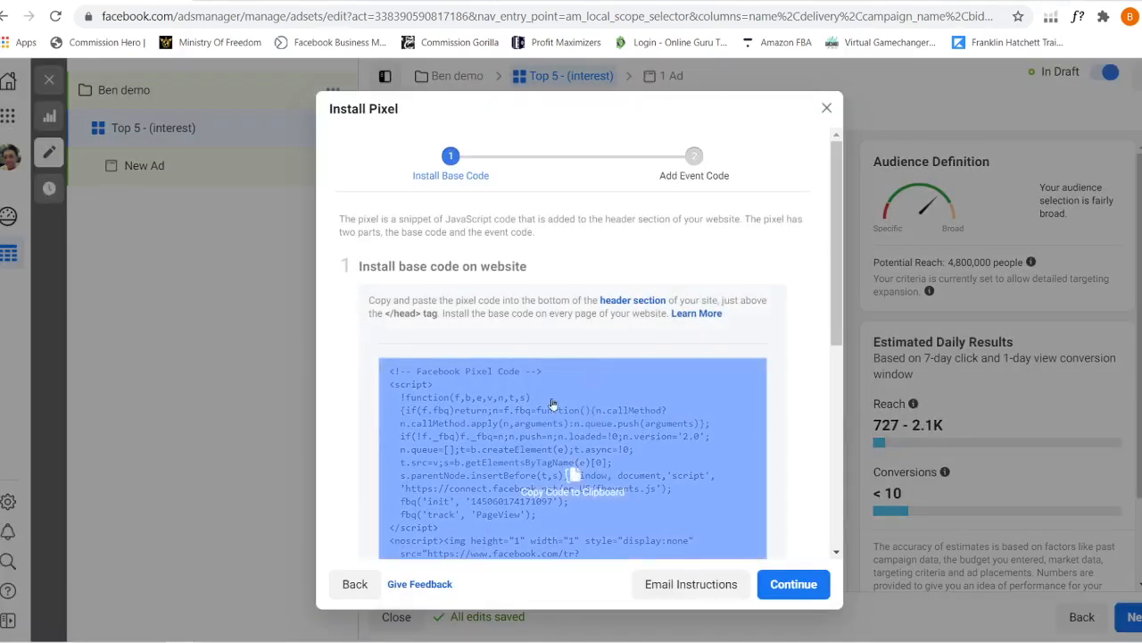
scroll(839, 399, down, 2)
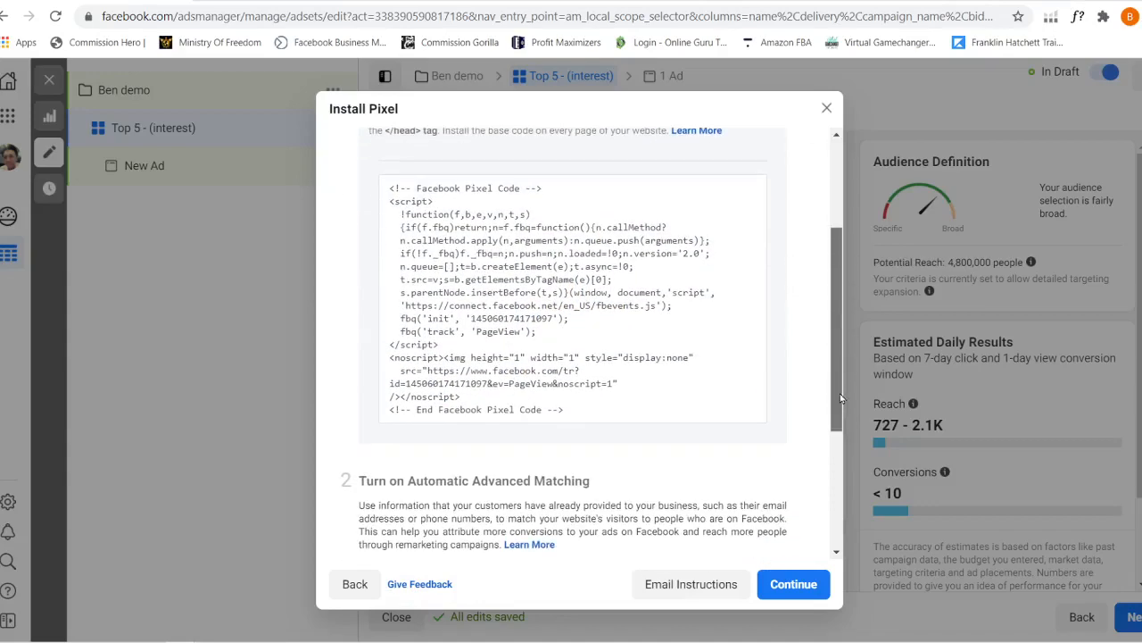
drag(840, 399, 841, 404)
mouse_move(588, 207)
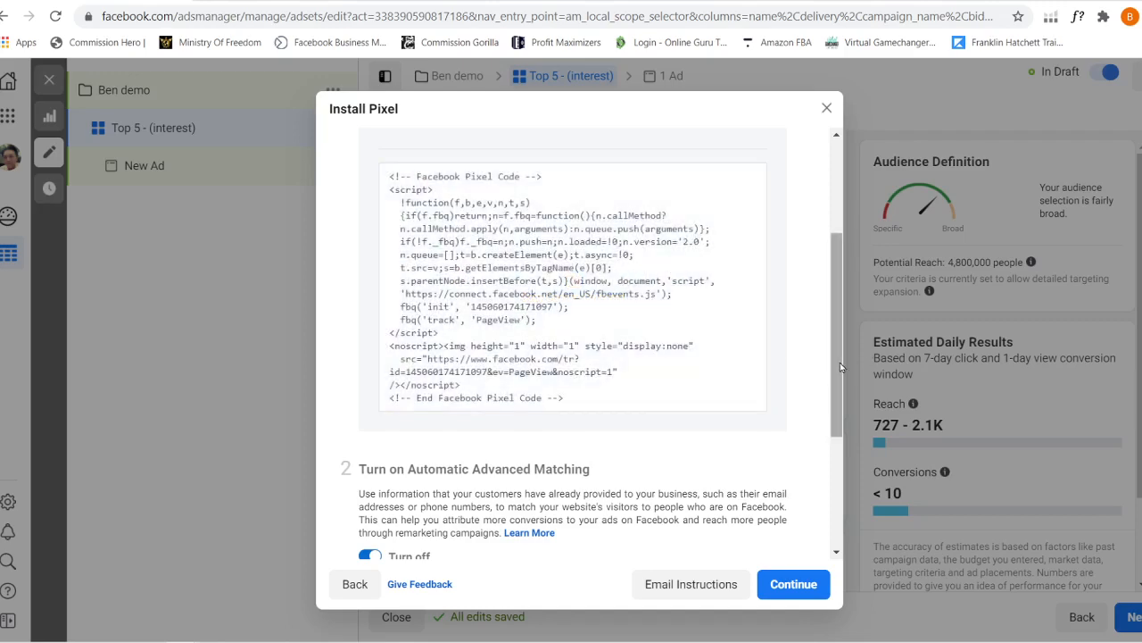
mouse_move(670, 306)
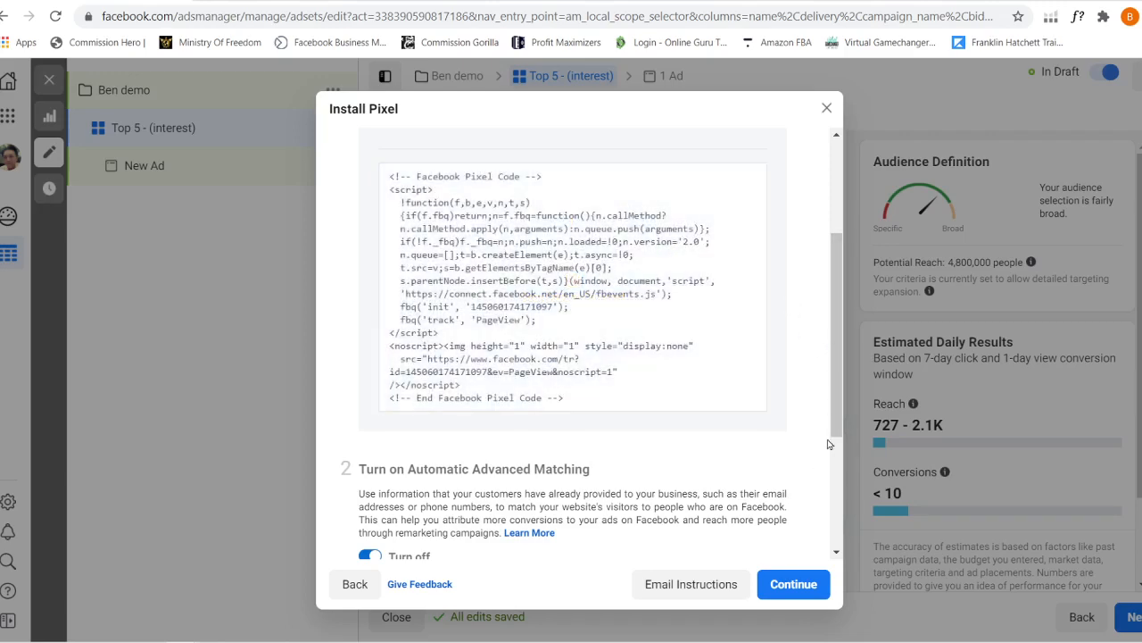
click(825, 110)
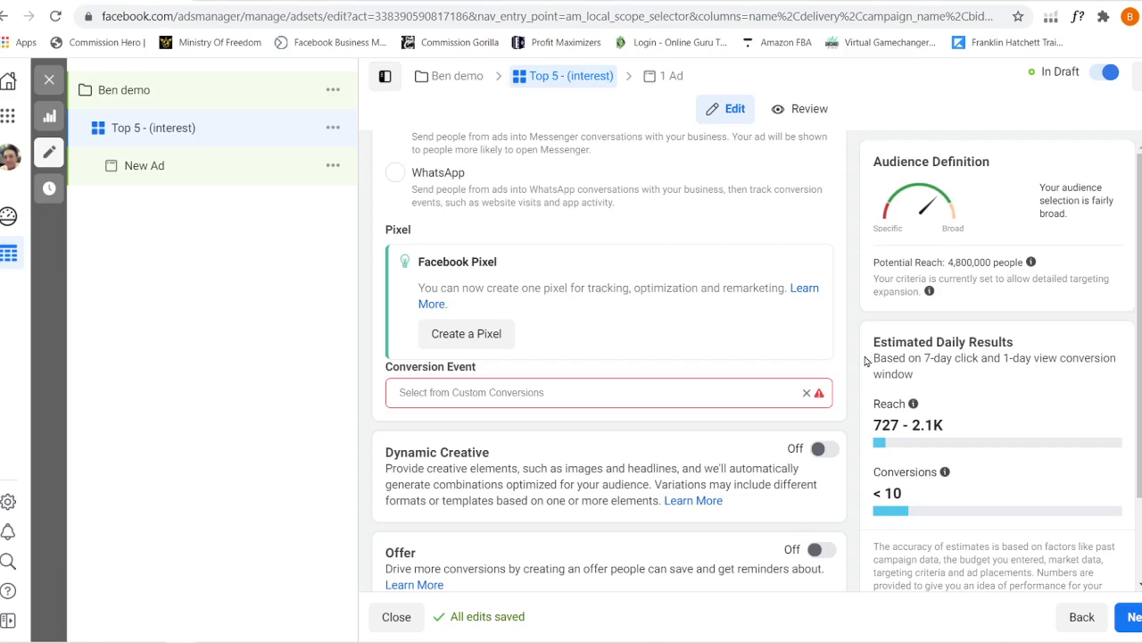
Turn Dynamic Creative on for the ad set and turn it back off, accepting both prompts
scroll(868, 360, down, 1)
scroll(867, 360, up, 1)
scroll(865, 360, down, 1)
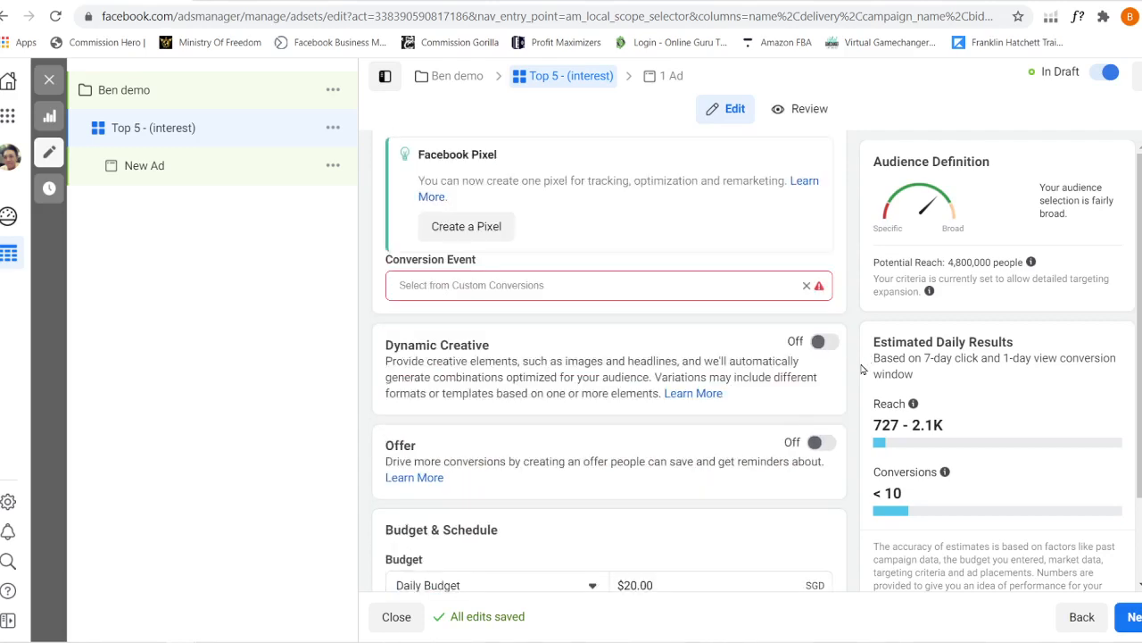
scroll(464, 360, down, 2)
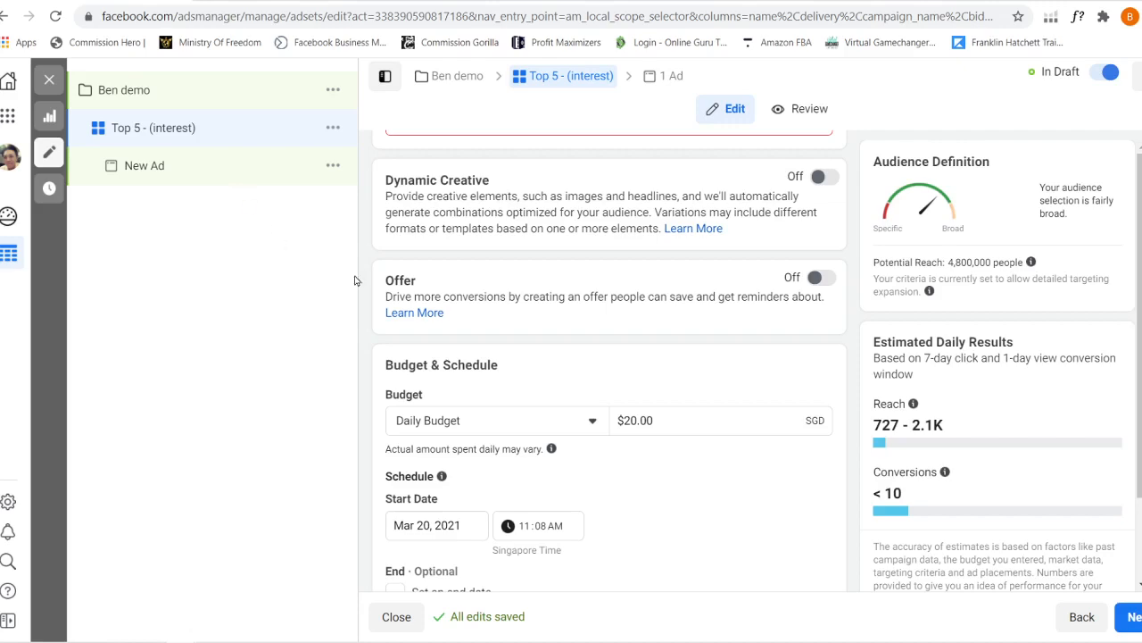
click(823, 178)
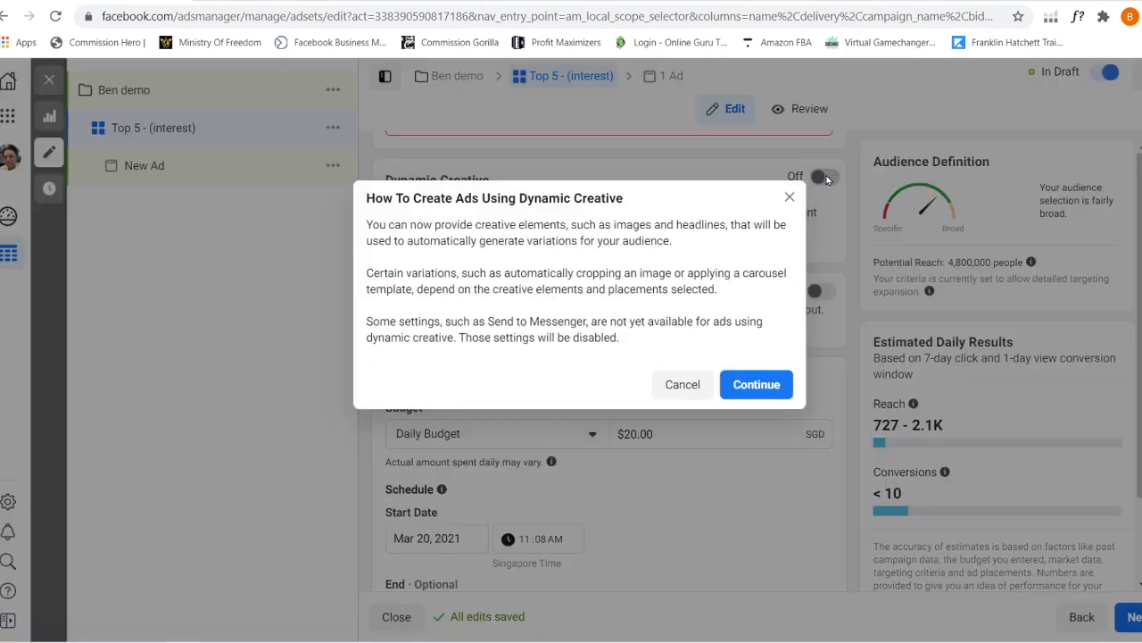
click(750, 385)
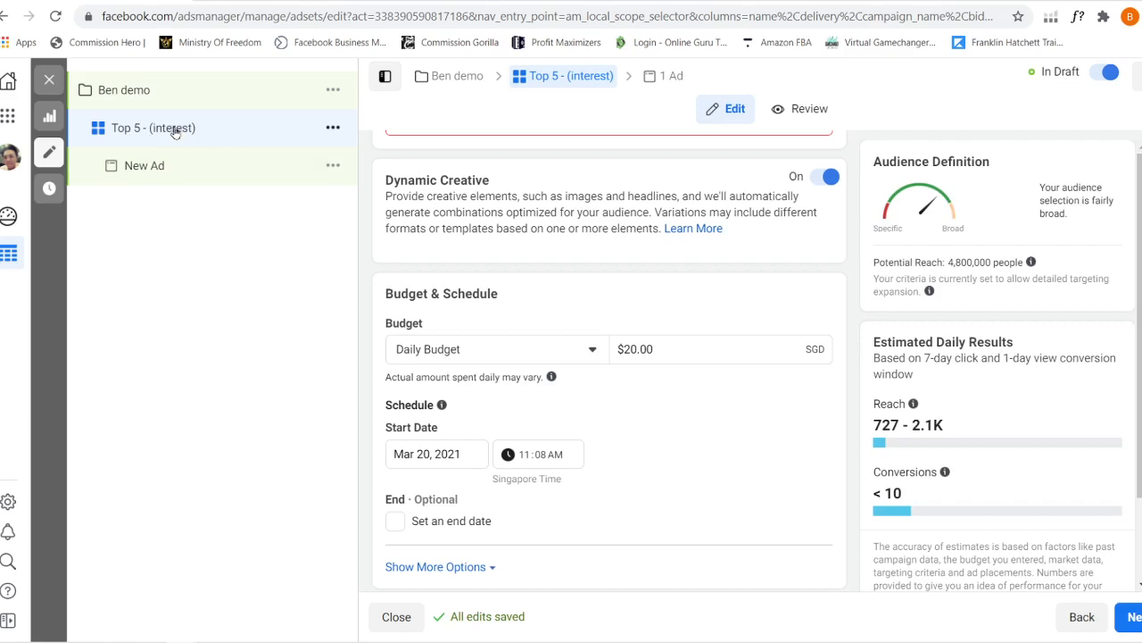
mouse_move(633, 378)
click(828, 177)
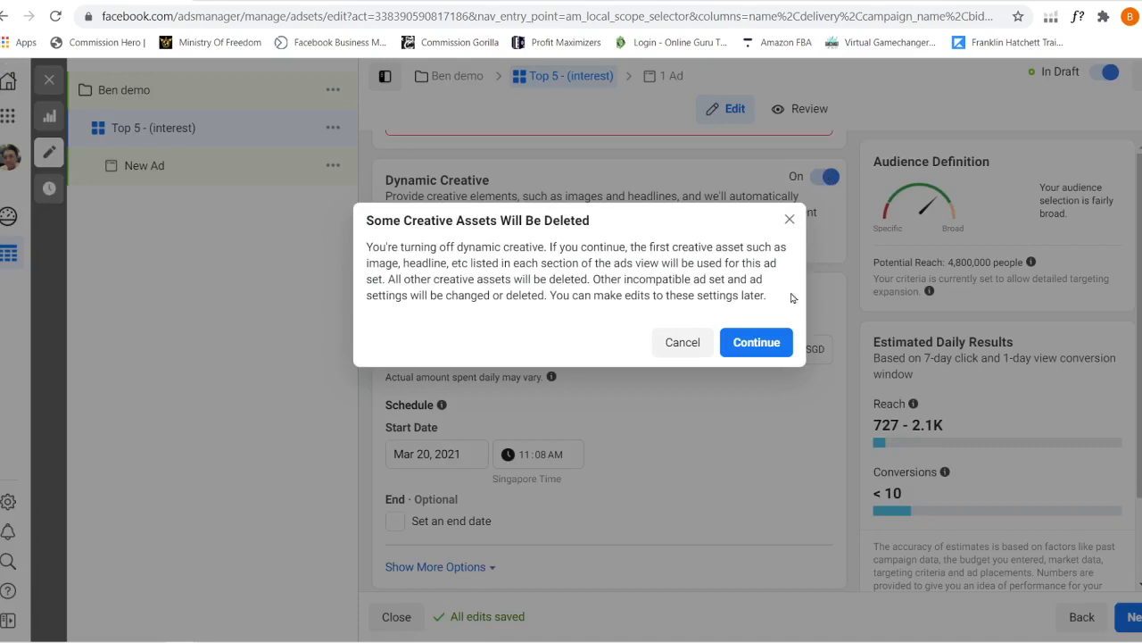
click(756, 341)
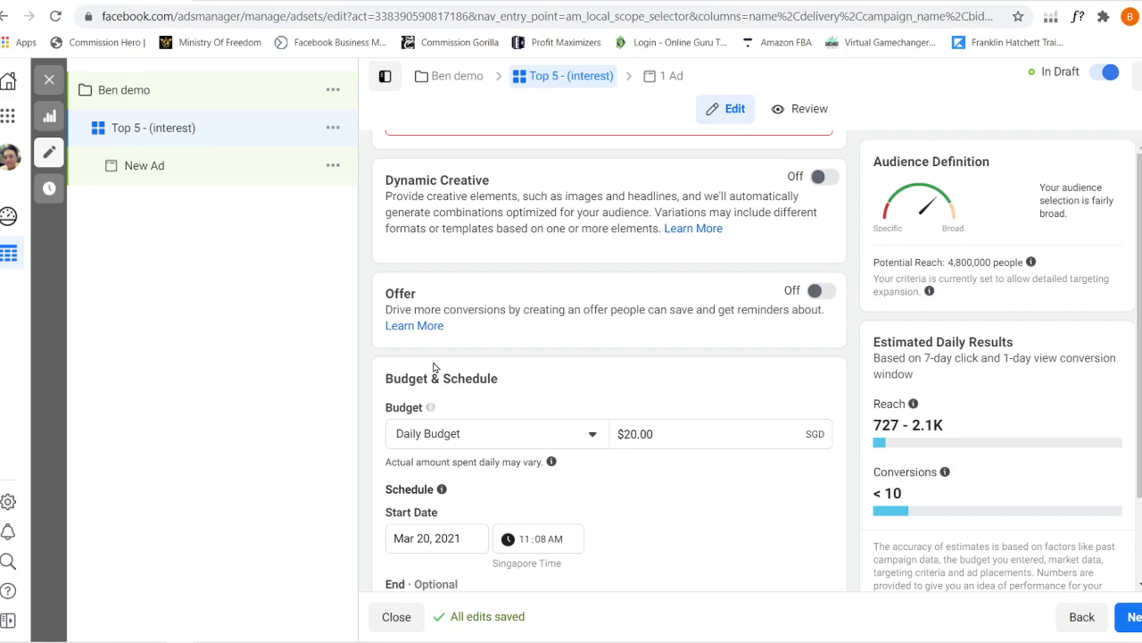
Set the daily budget to $10.00 SGD and the ad set's start to March 21, 2021 at 12:00 AM
drag(629, 434, 596, 444)
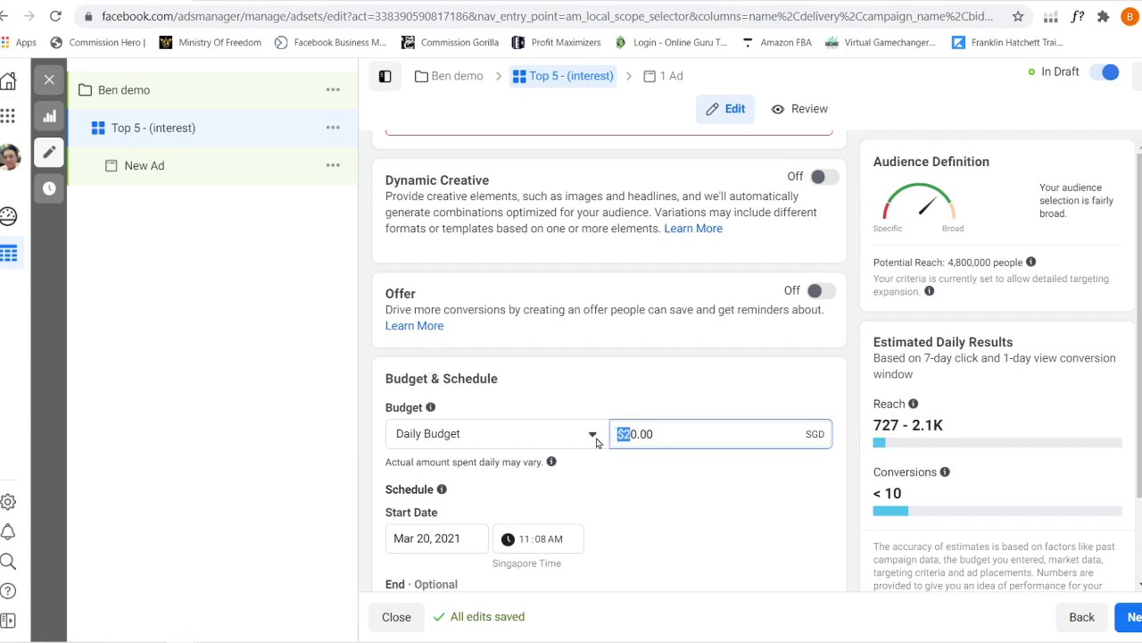
text(1)
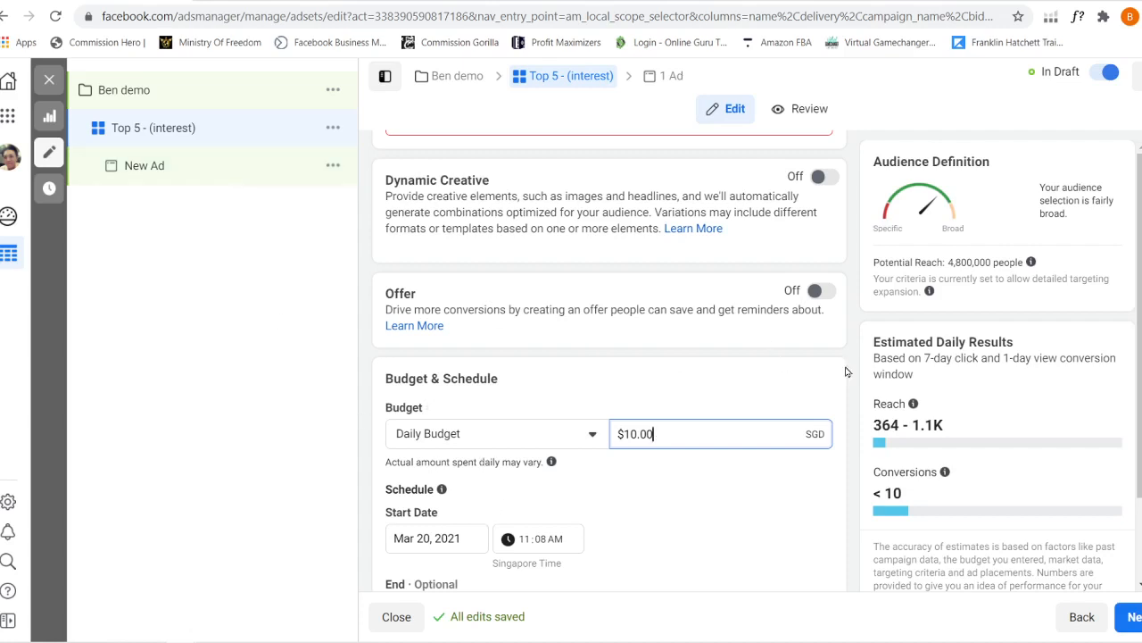
scroll(829, 406, down, 2)
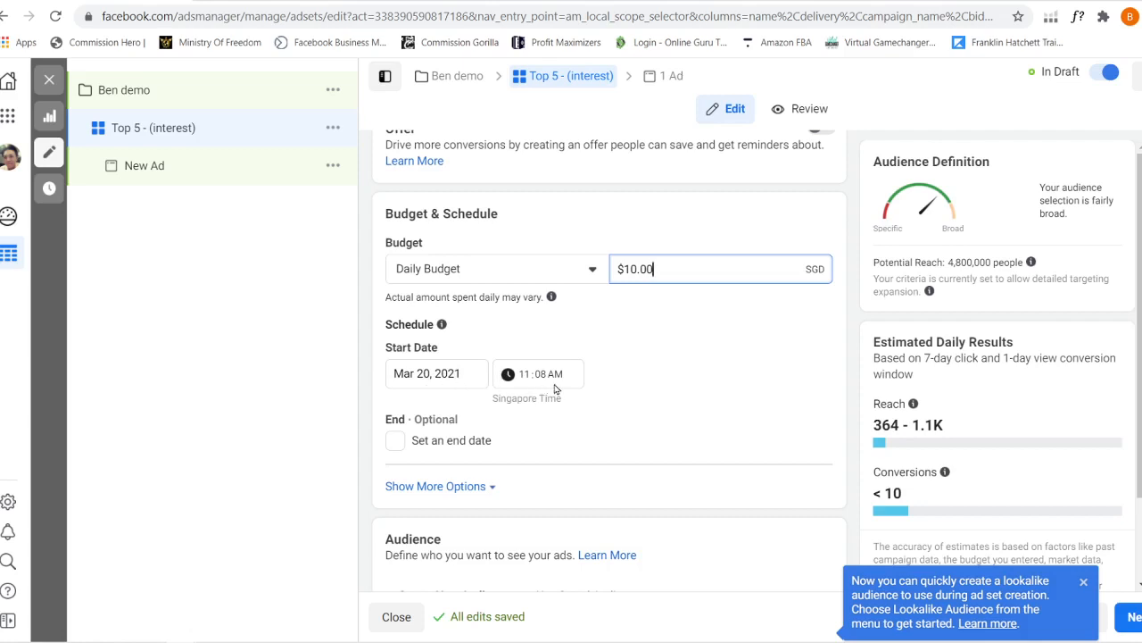
click(426, 374)
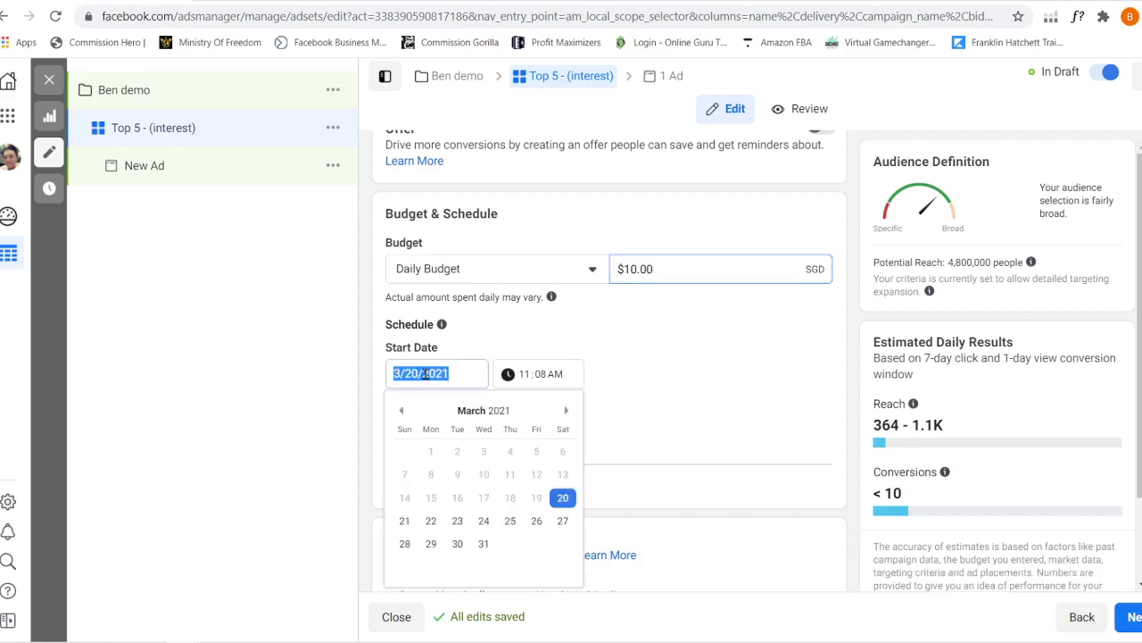
click(406, 520)
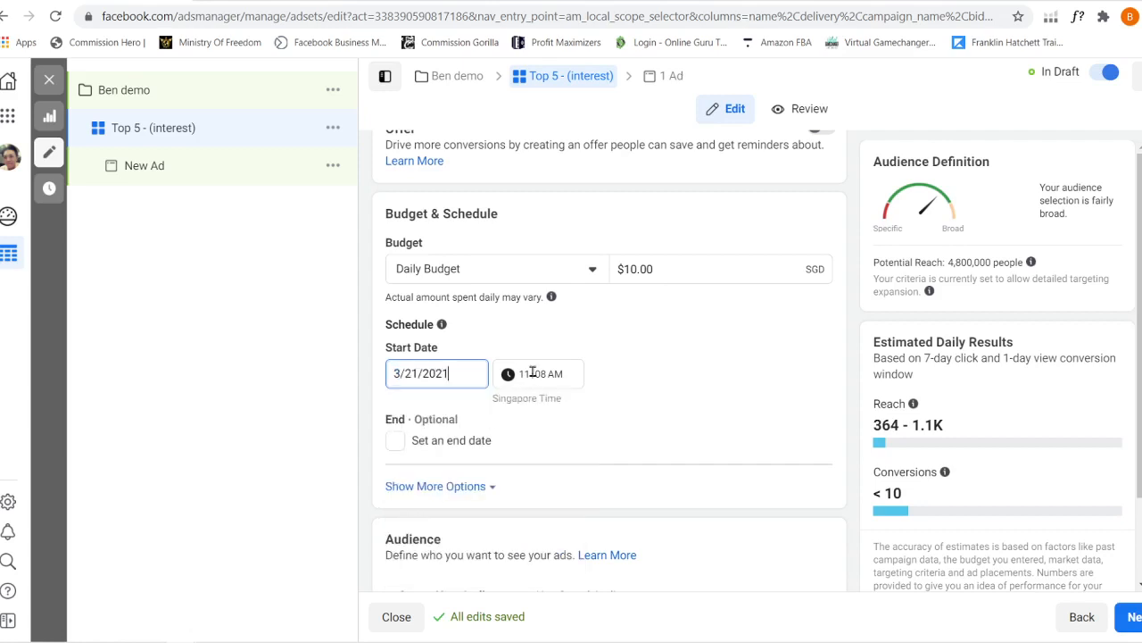
click(529, 374)
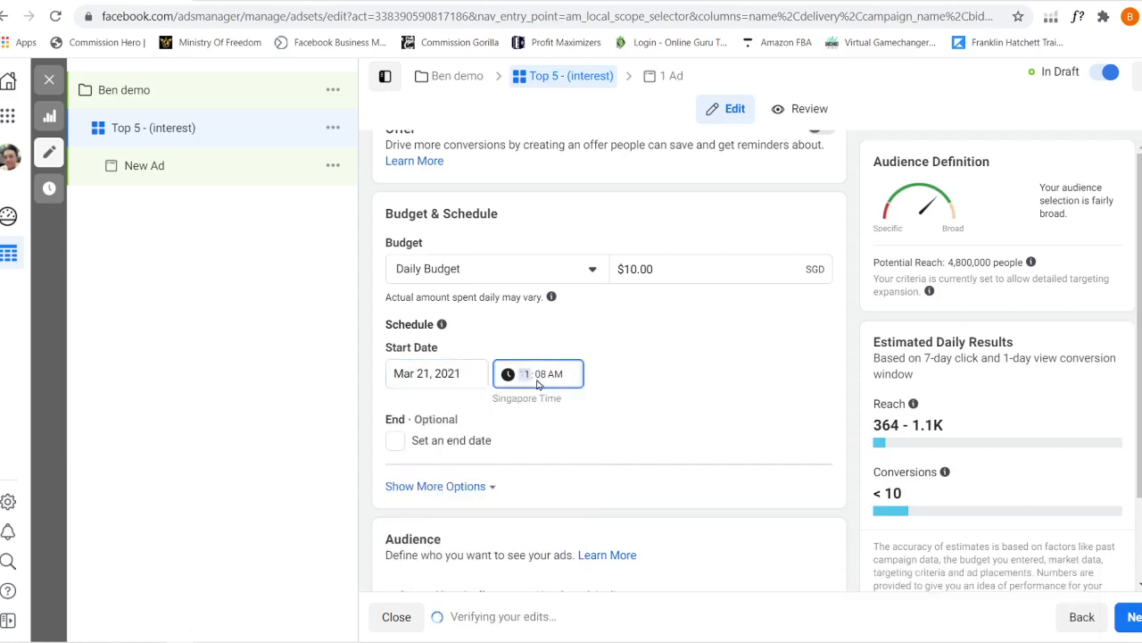
text(12)
click(680, 377)
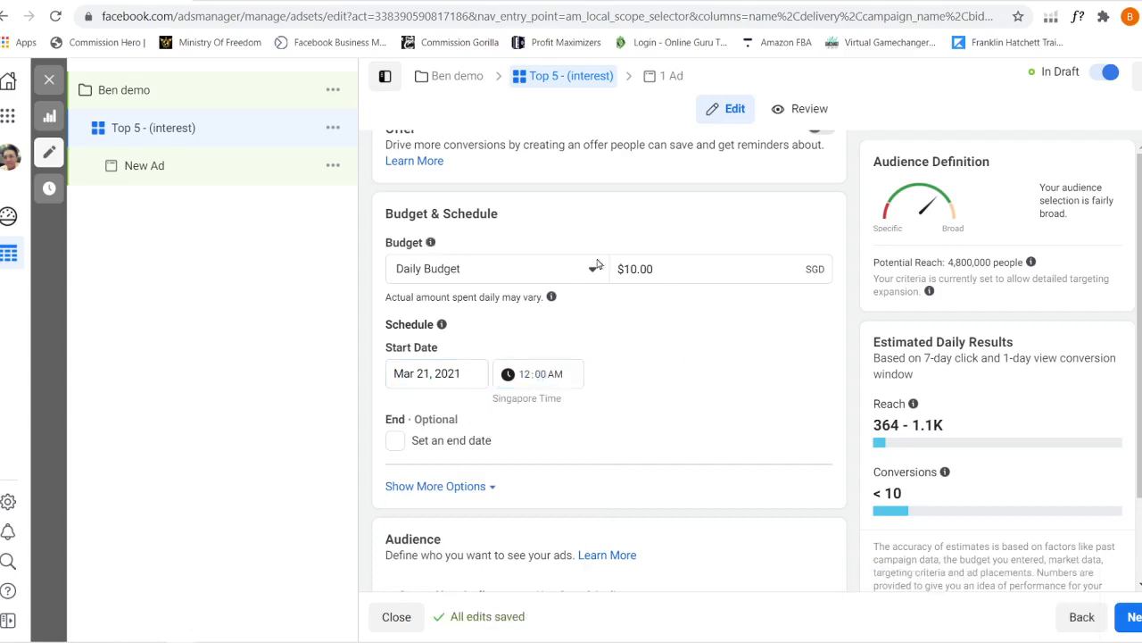
Change the ad set's start to March 20, 2021 at 11:00 PM
mouse_move(552, 297)
click(422, 375)
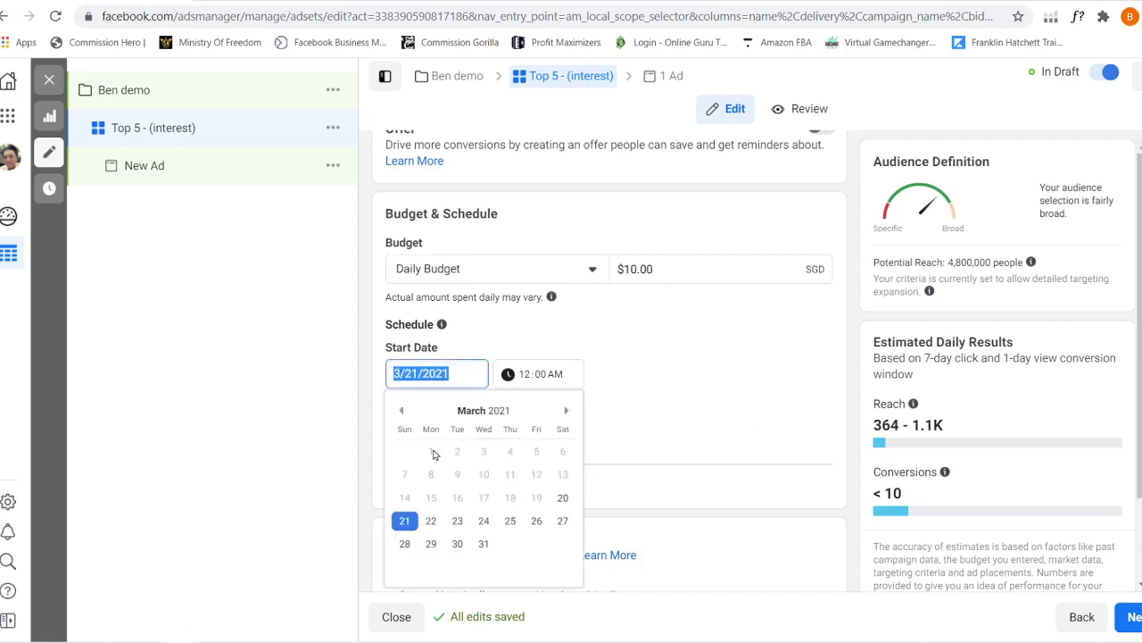
click(562, 498)
click(581, 379)
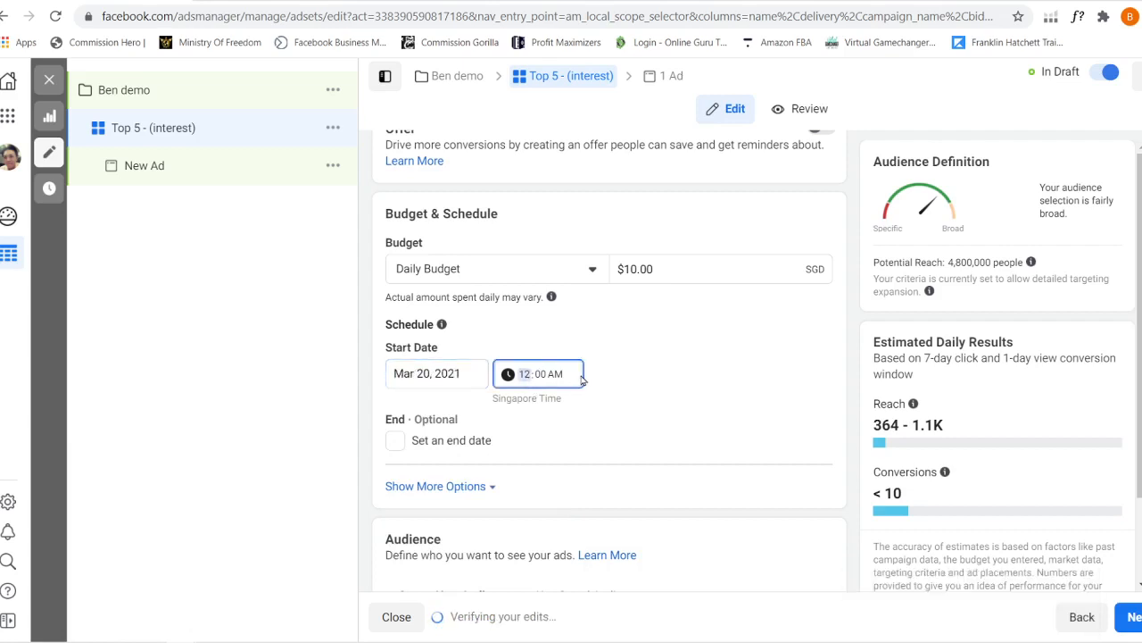
text(11)
click(561, 378)
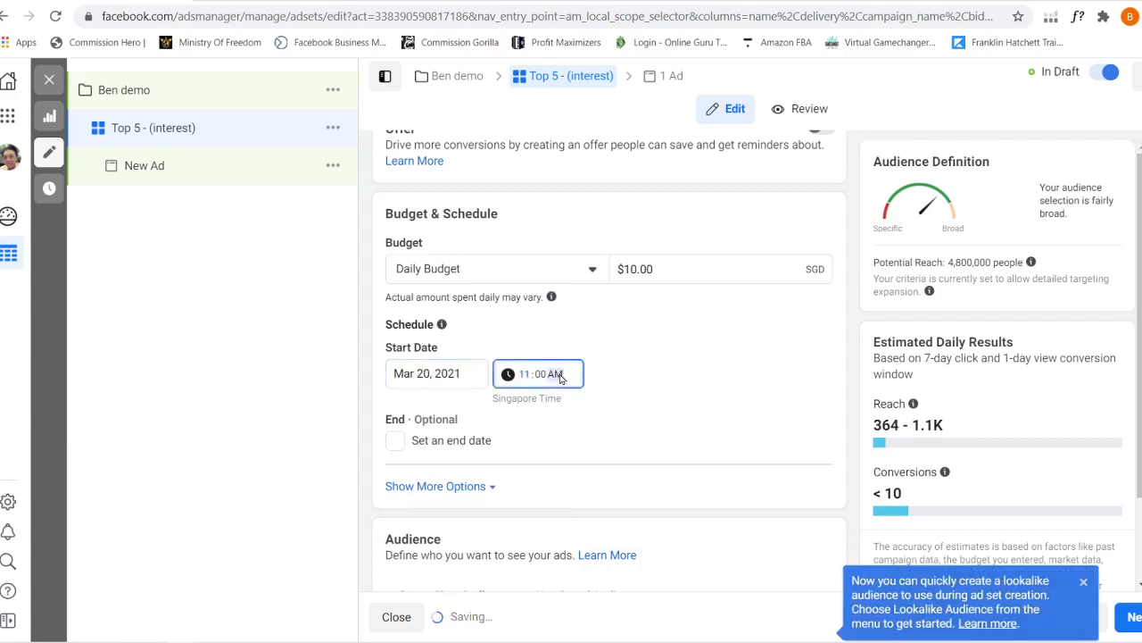
text(p)
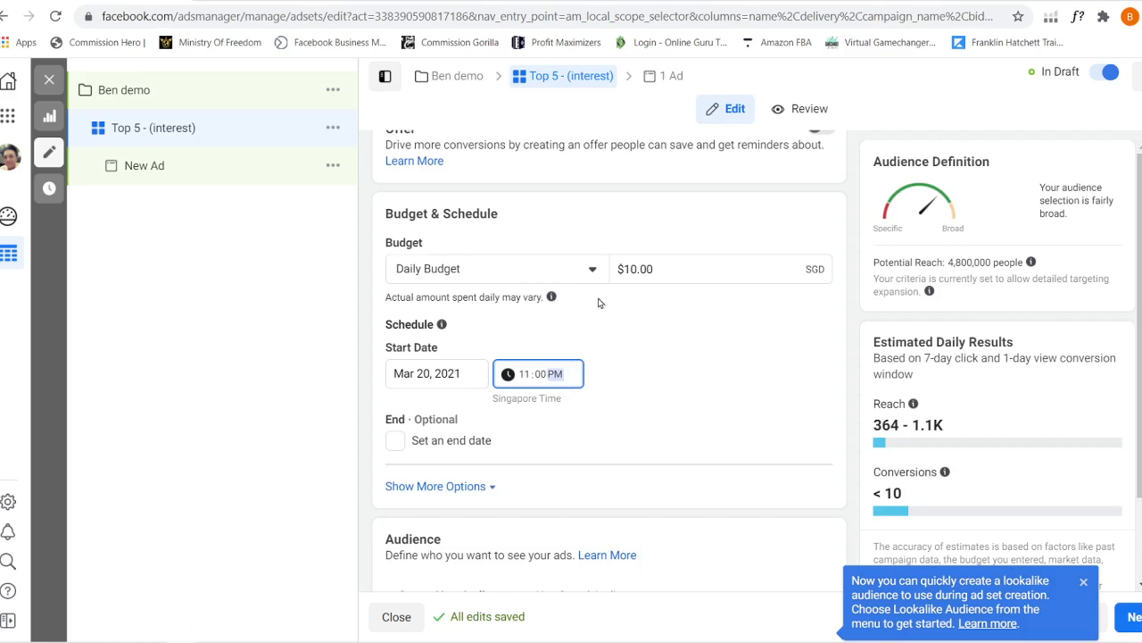
Dismiss the lookalike audience tip and move the ad set's start back to March 21, 2021 at 12:00 AM
click(1083, 582)
scroll(536, 362, down, 3)
scroll(557, 383, down, 2)
scroll(558, 386, up, 2)
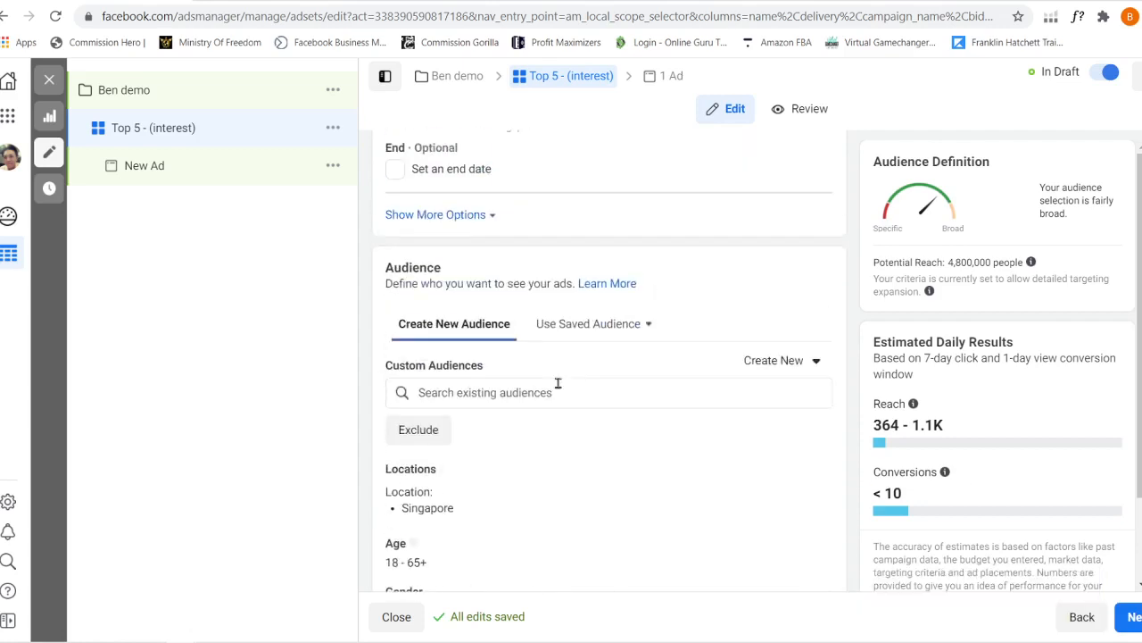
scroll(558, 384, up, 3)
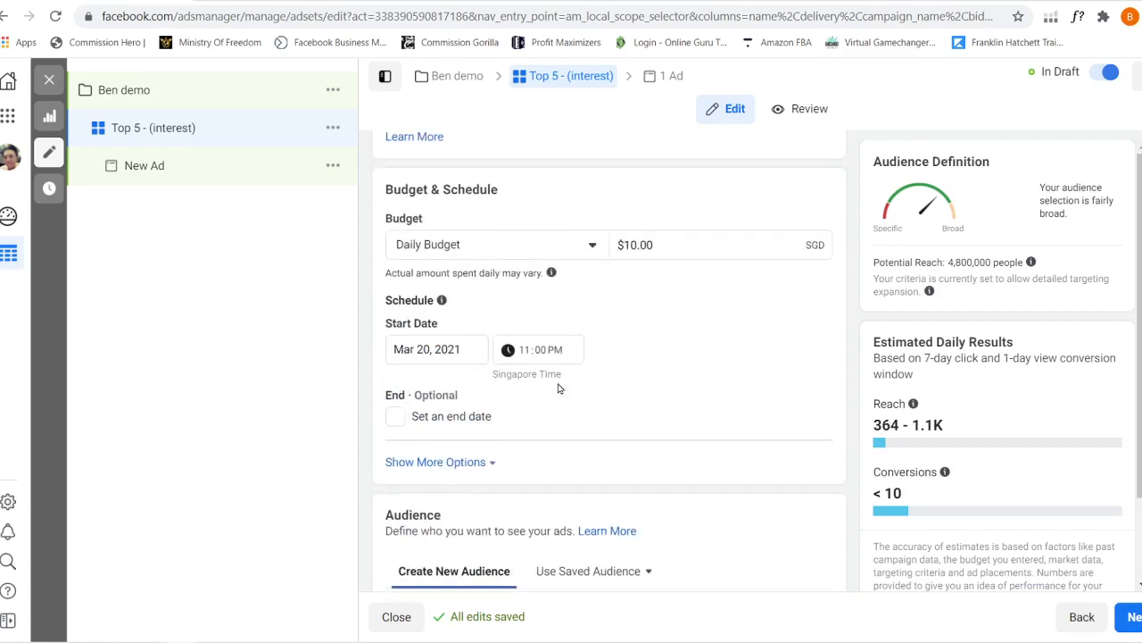
click(400, 352)
click(399, 500)
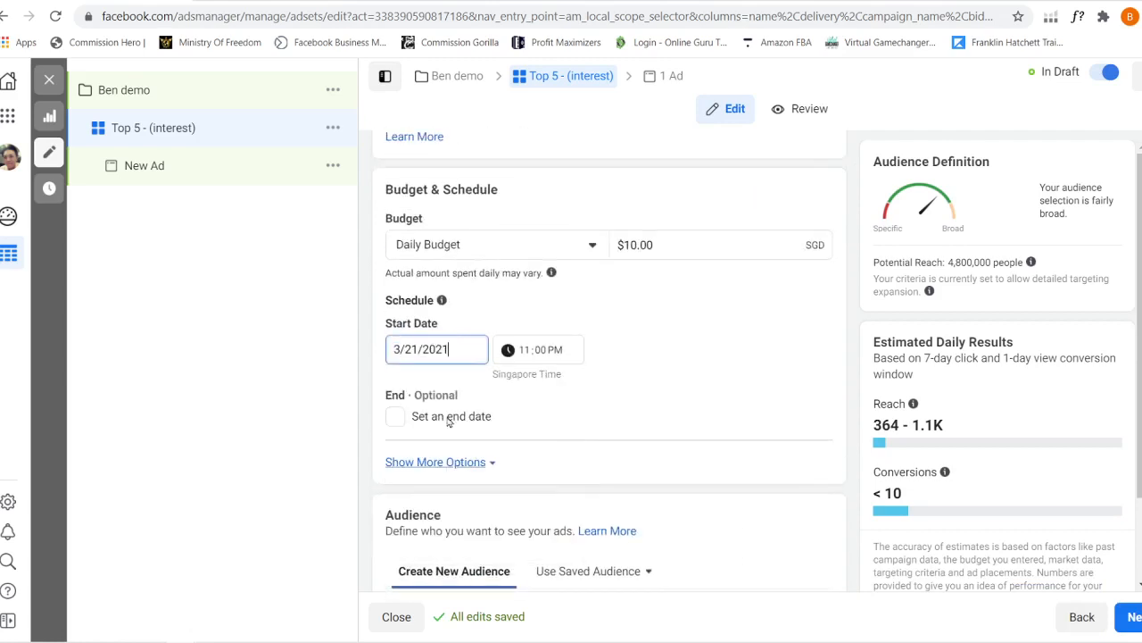
click(523, 352)
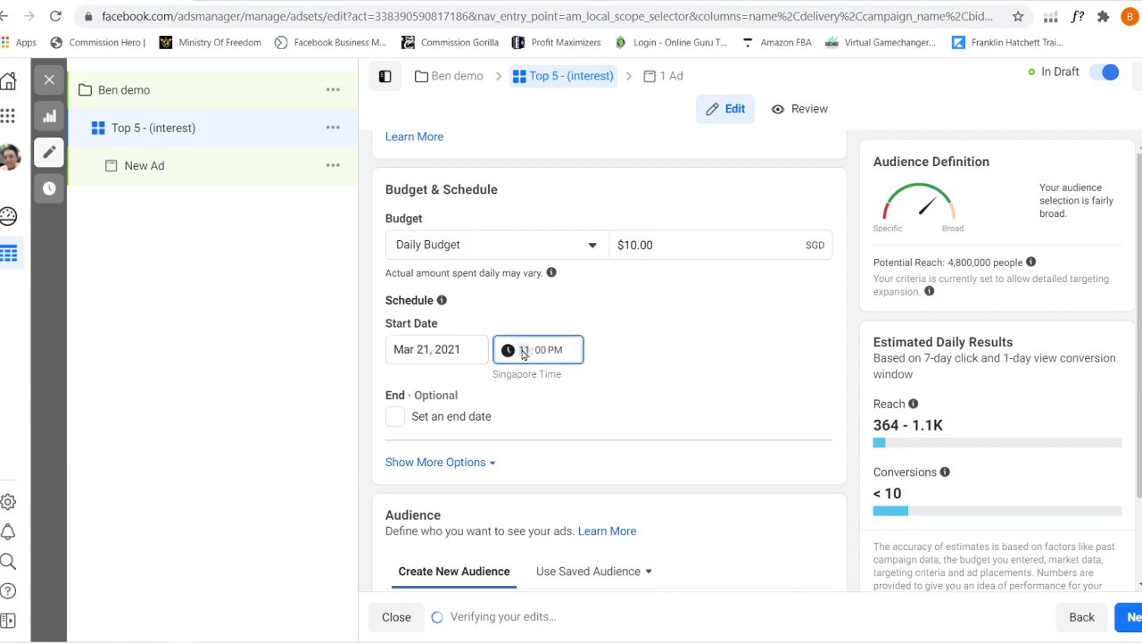
text(12)
click(558, 351)
text(a)
click(639, 345)
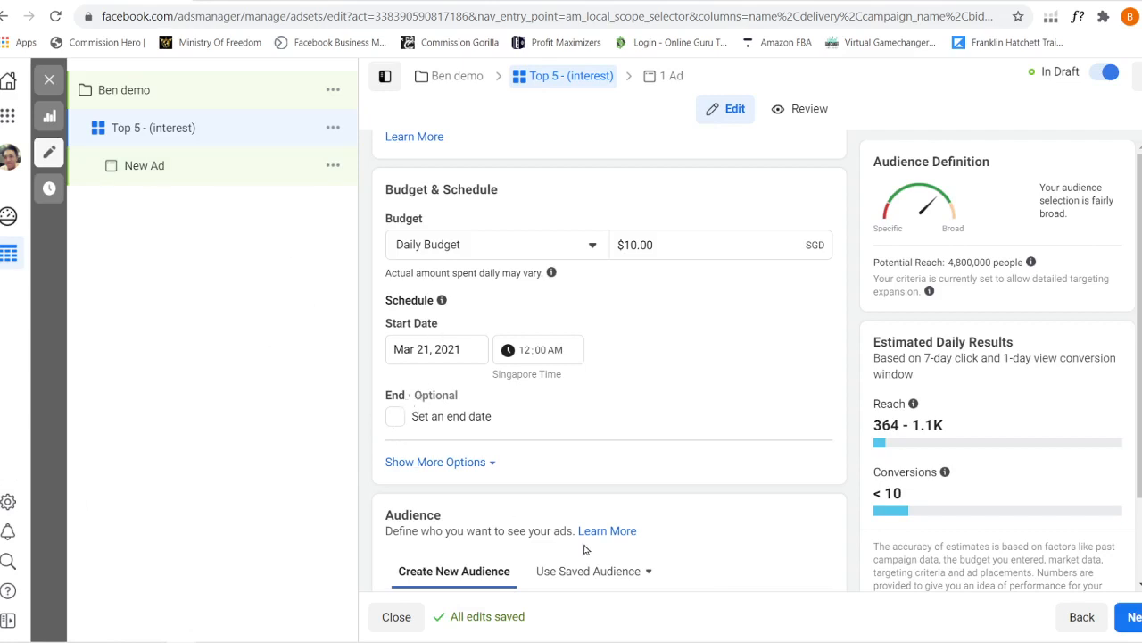
Edit the audience's locations to target only "People living in this location"
scroll(741, 446, down, 2)
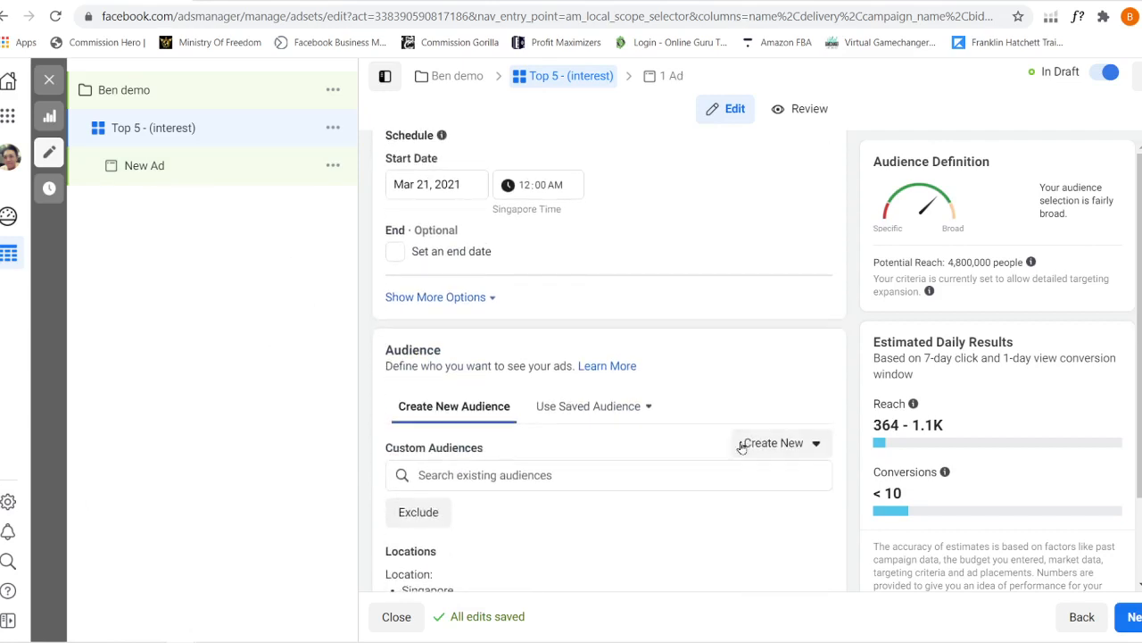
scroll(658, 441, down, 2)
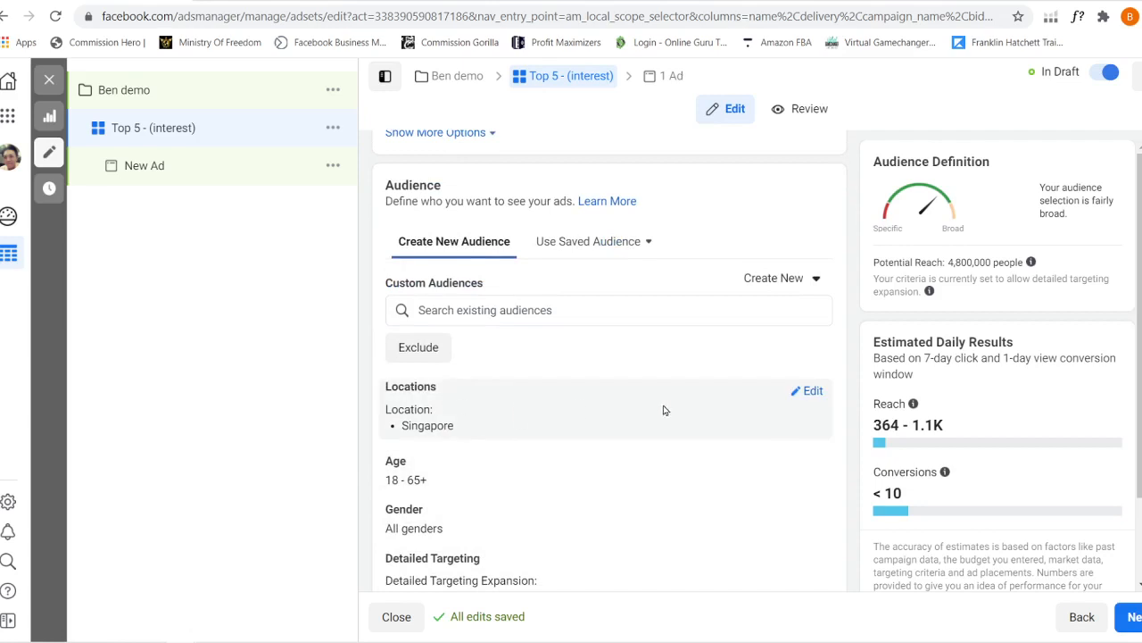
click(812, 391)
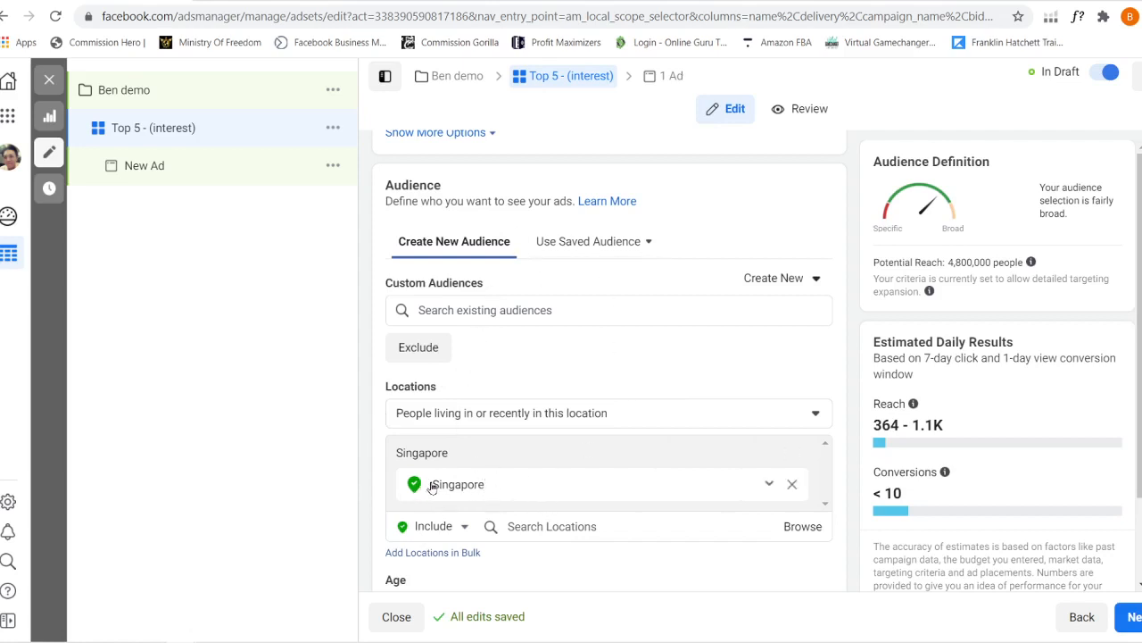
click(815, 416)
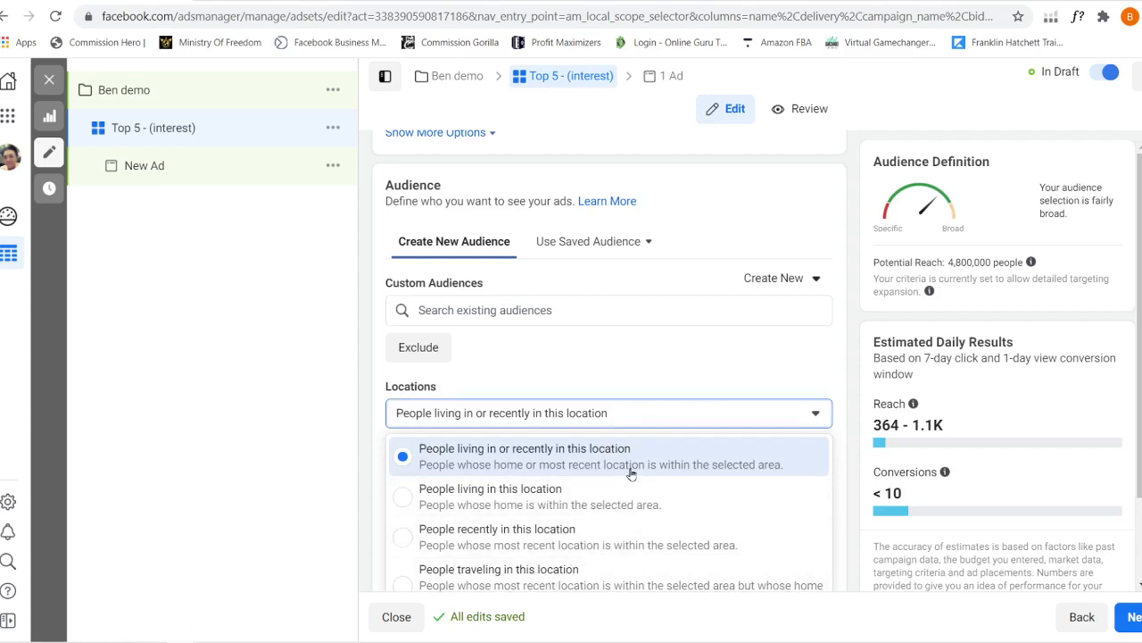
click(455, 492)
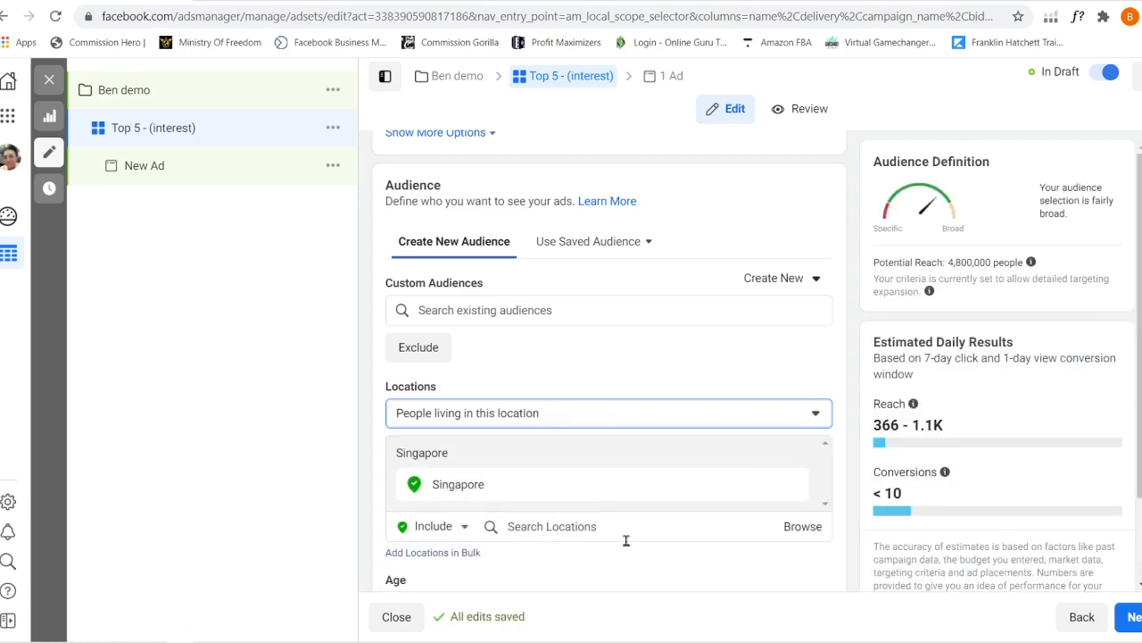
Add the countries United States, United Kingdom, Canada and Australia to the audience's included locations
scroll(628, 540, down, 2)
click(640, 364)
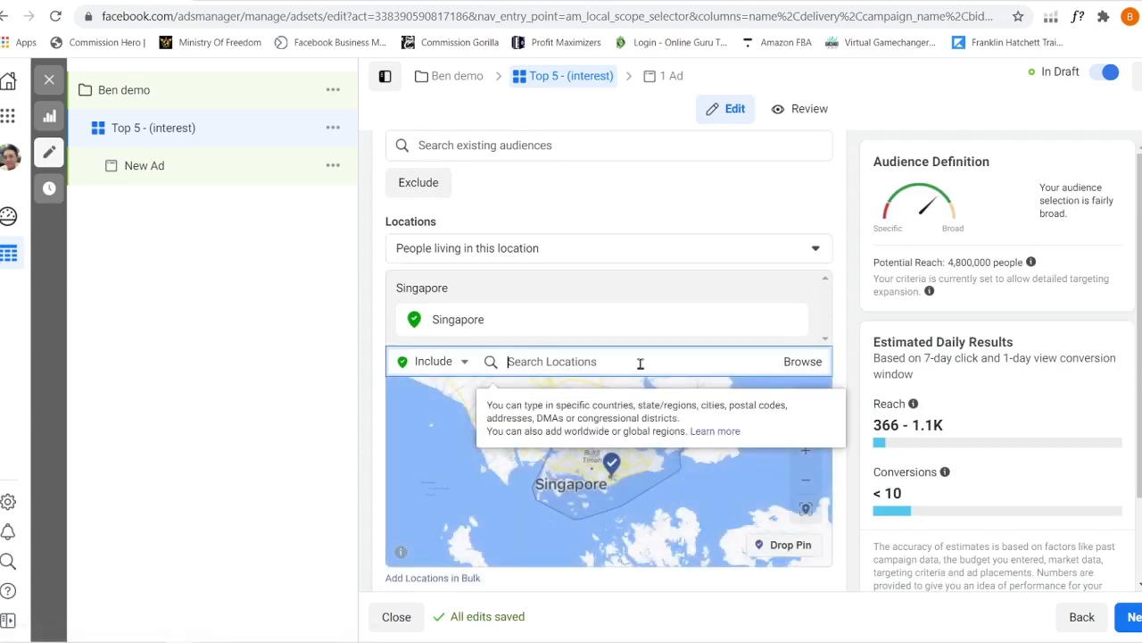
text(united states)
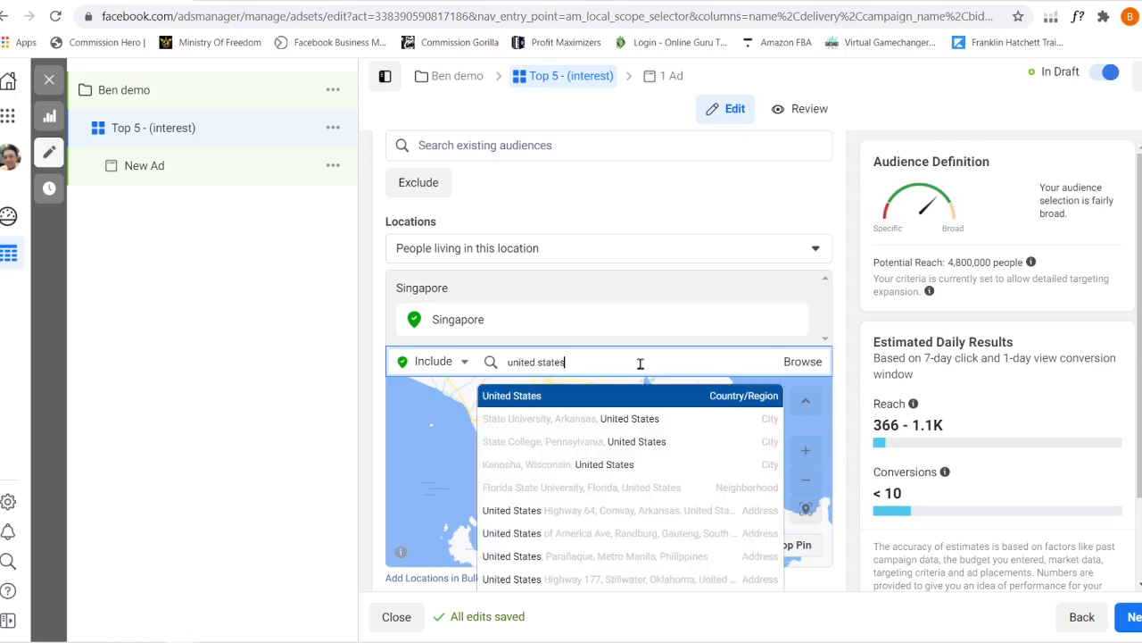
click(741, 395)
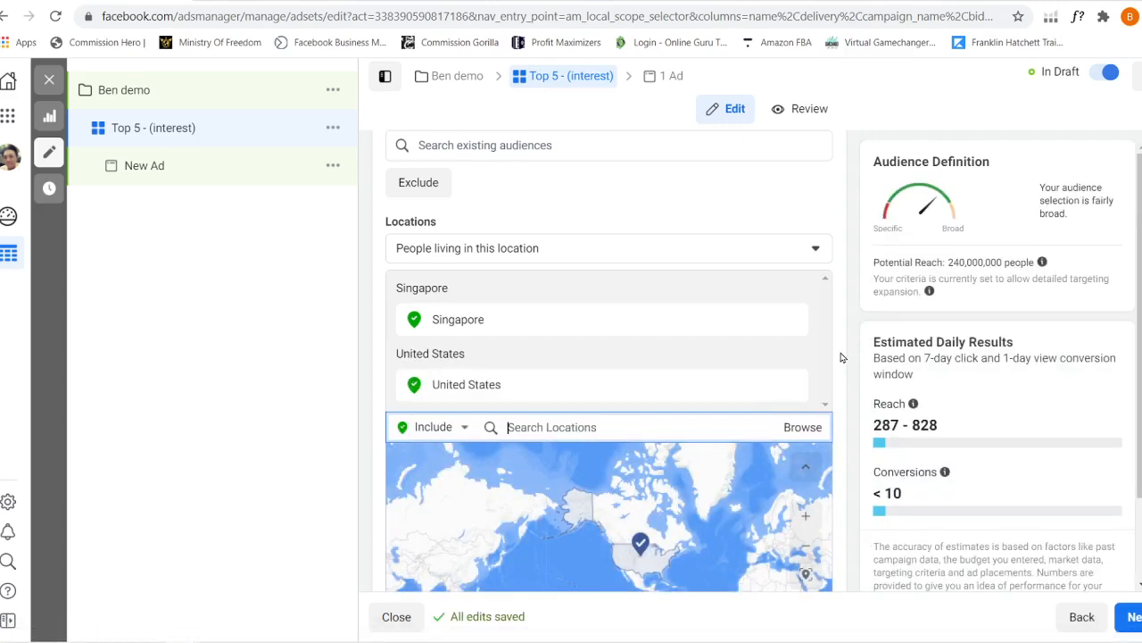
text(united kingdom)
click(722, 463)
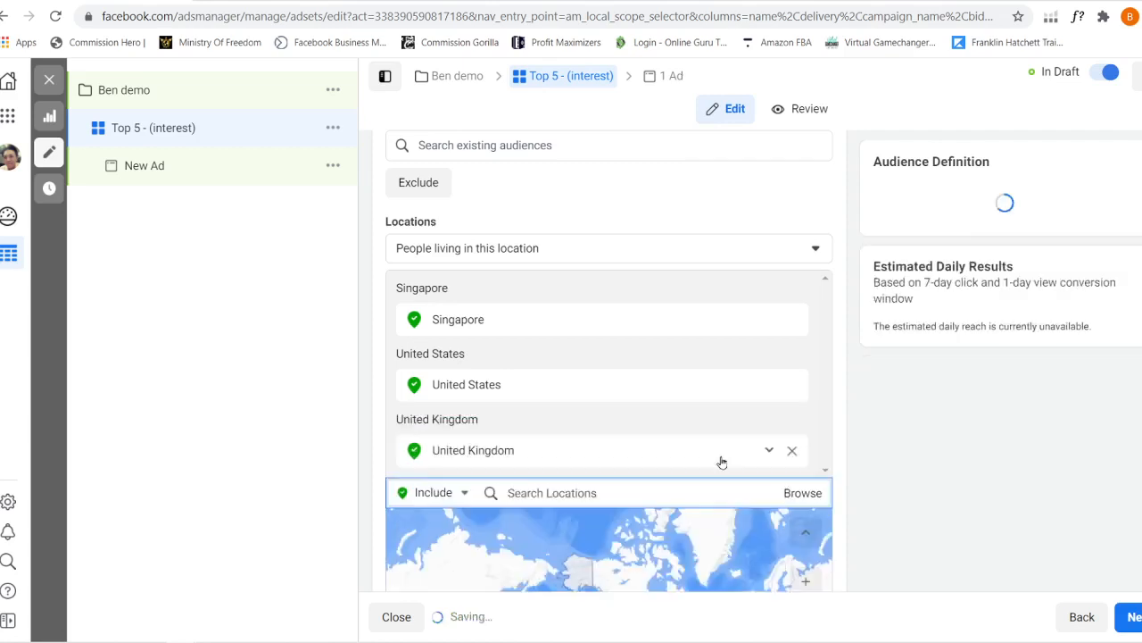
text(canada)
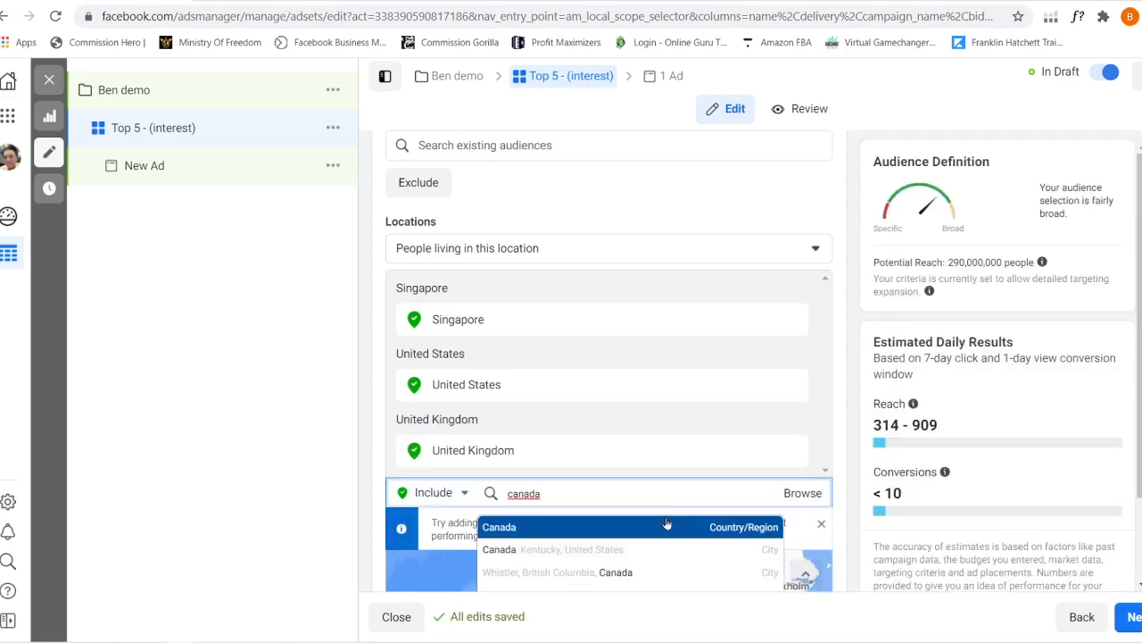
click(667, 526)
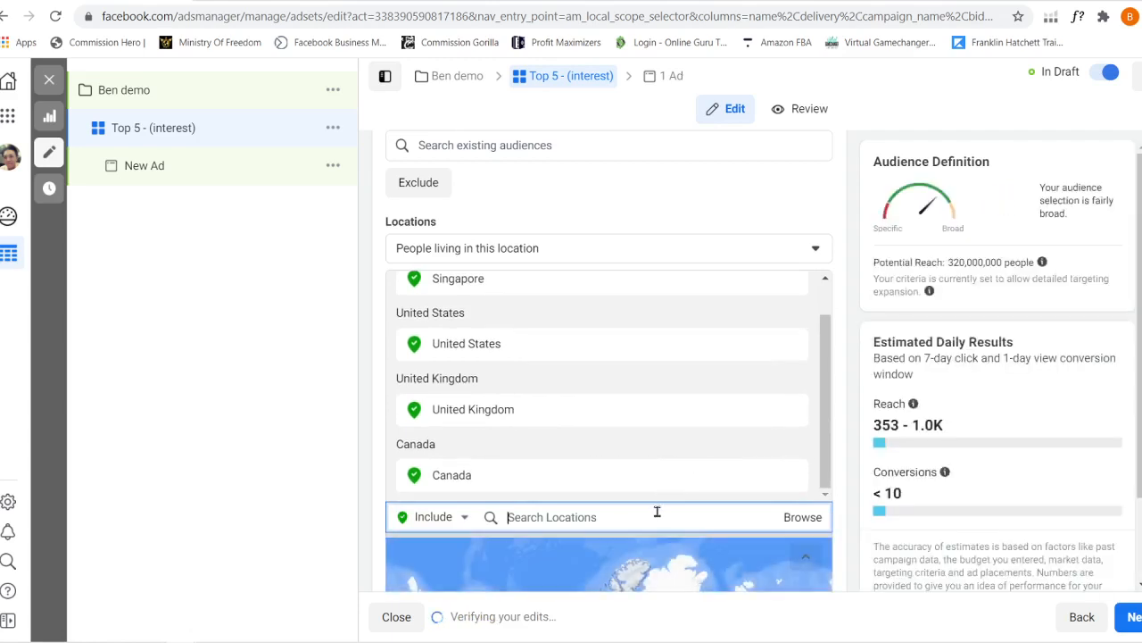
text(australia)
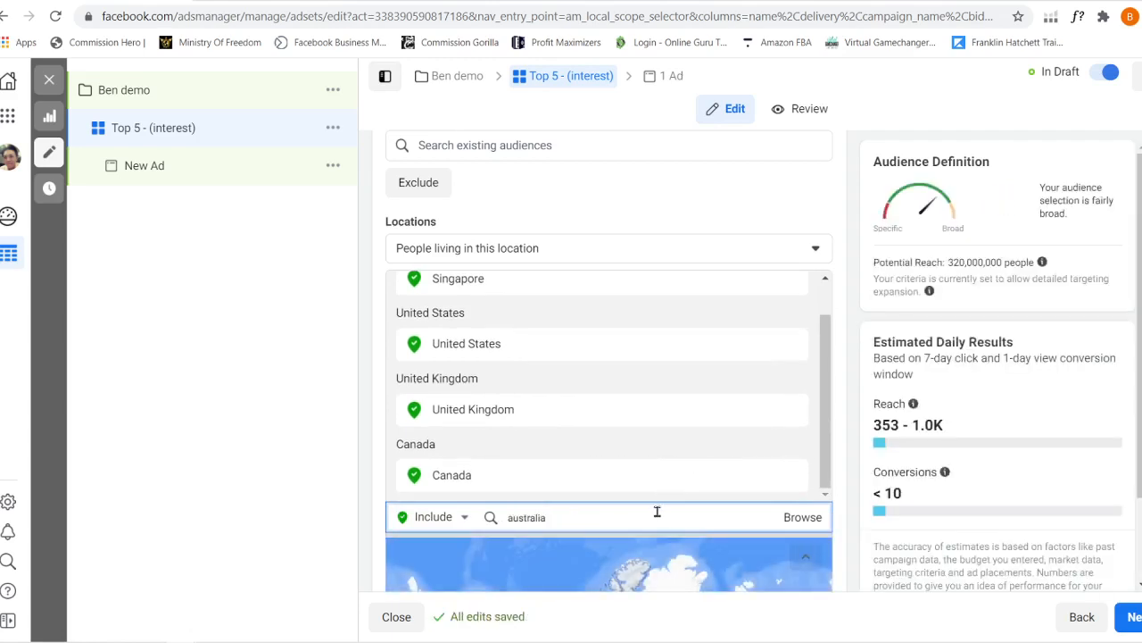
click(646, 568)
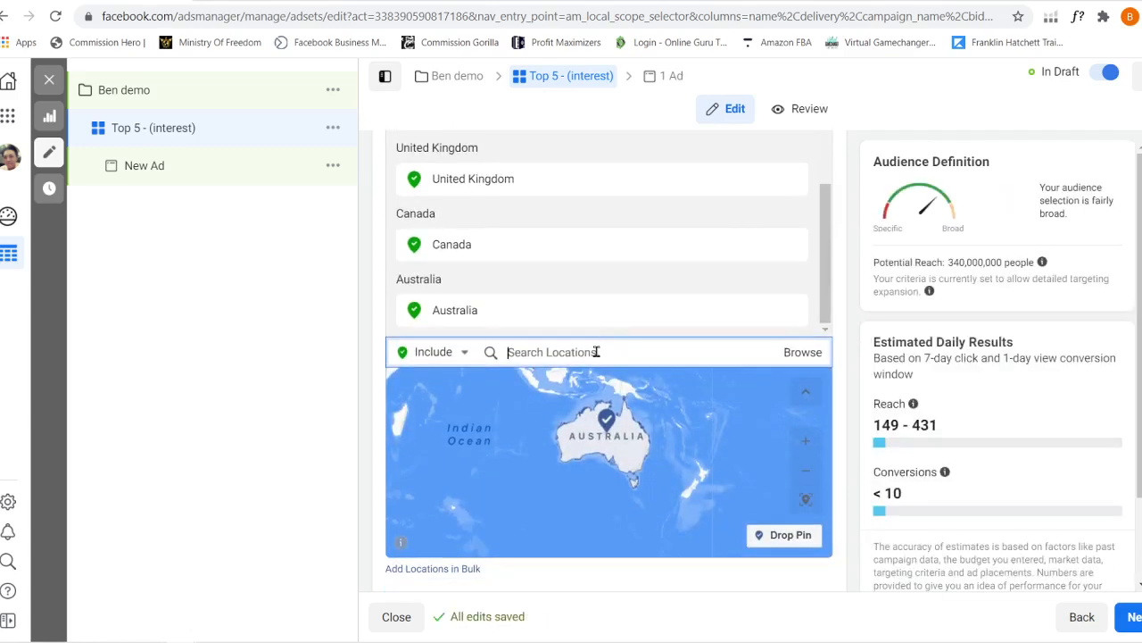
Add New Zealand to the audience's included locations and remove Singapore from them
text(new zea)
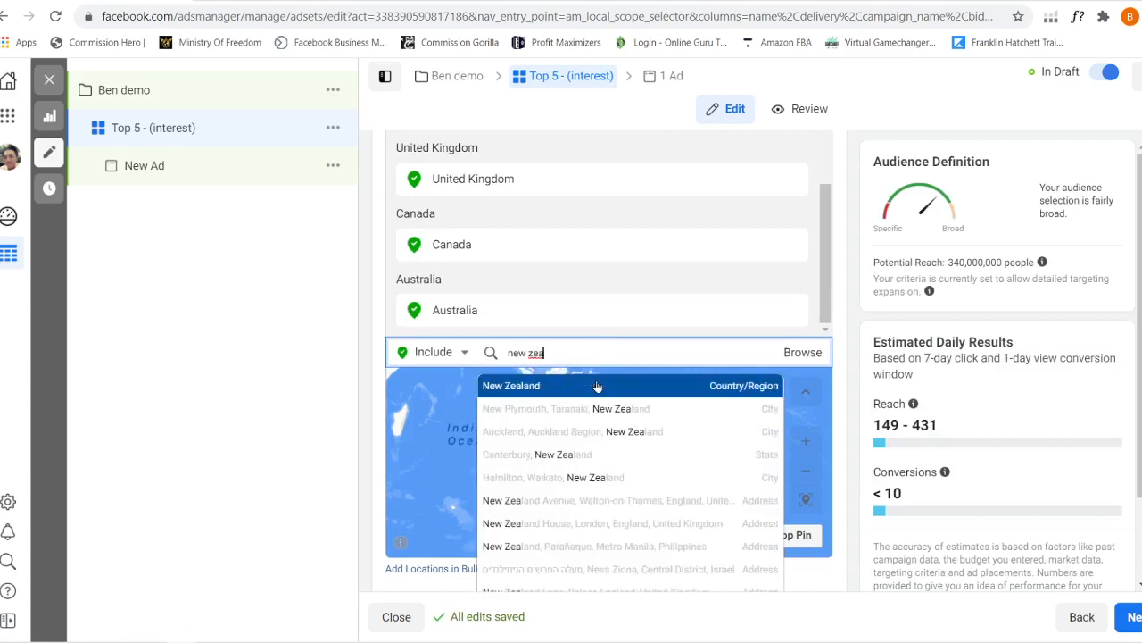
click(597, 386)
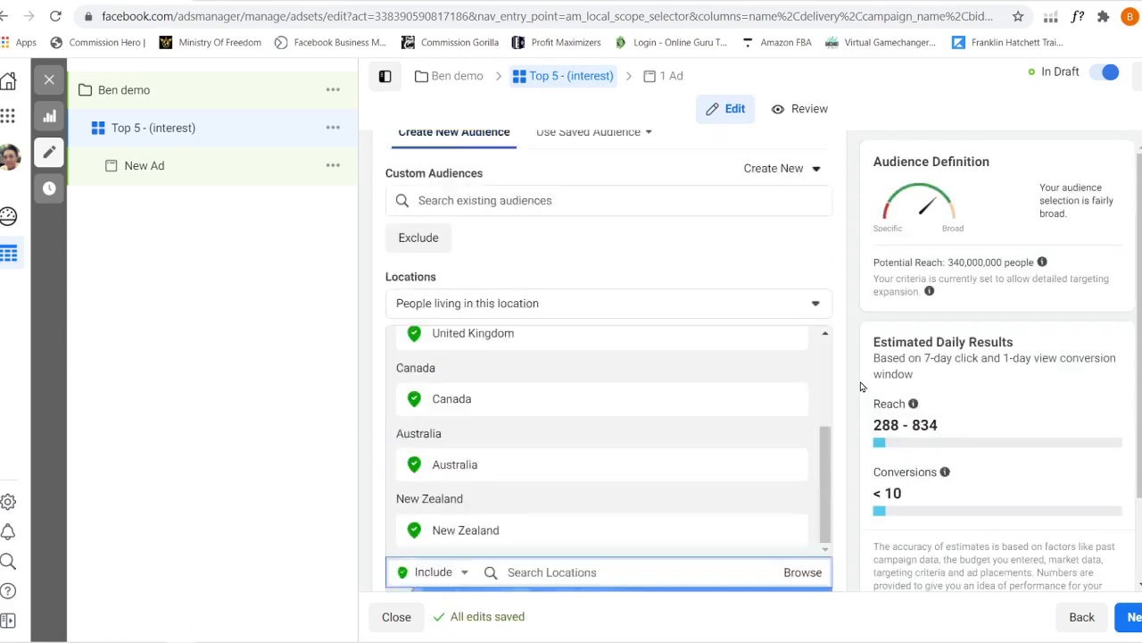
scroll(862, 387, down, 1)
drag(825, 377, 829, 287)
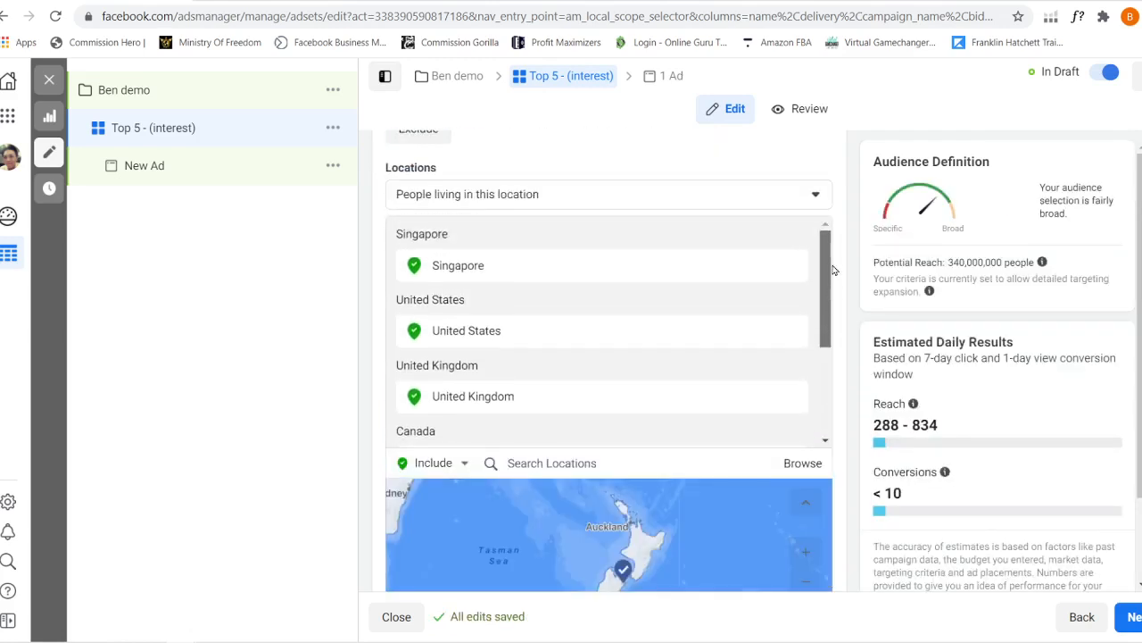
click(794, 267)
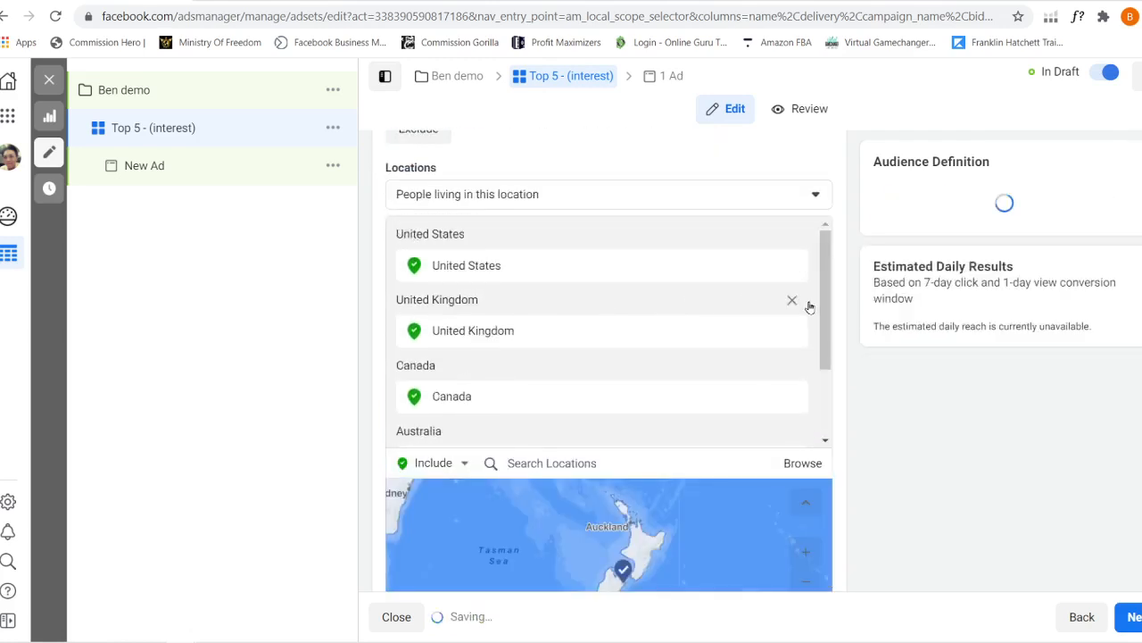
drag(826, 272, 852, 222)
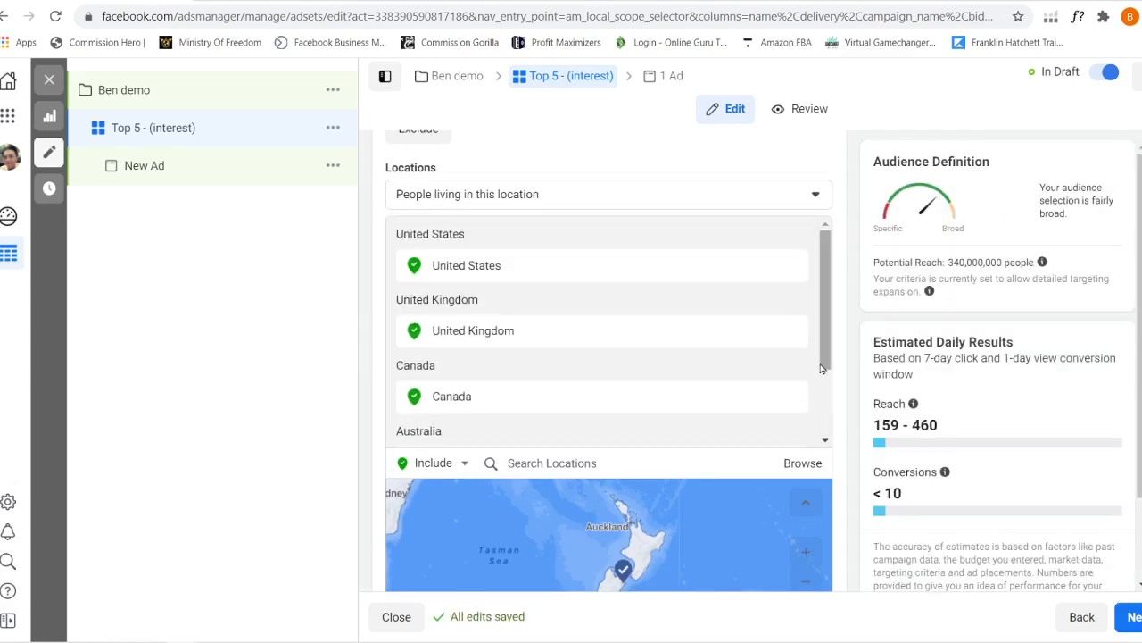
double_click(953, 263)
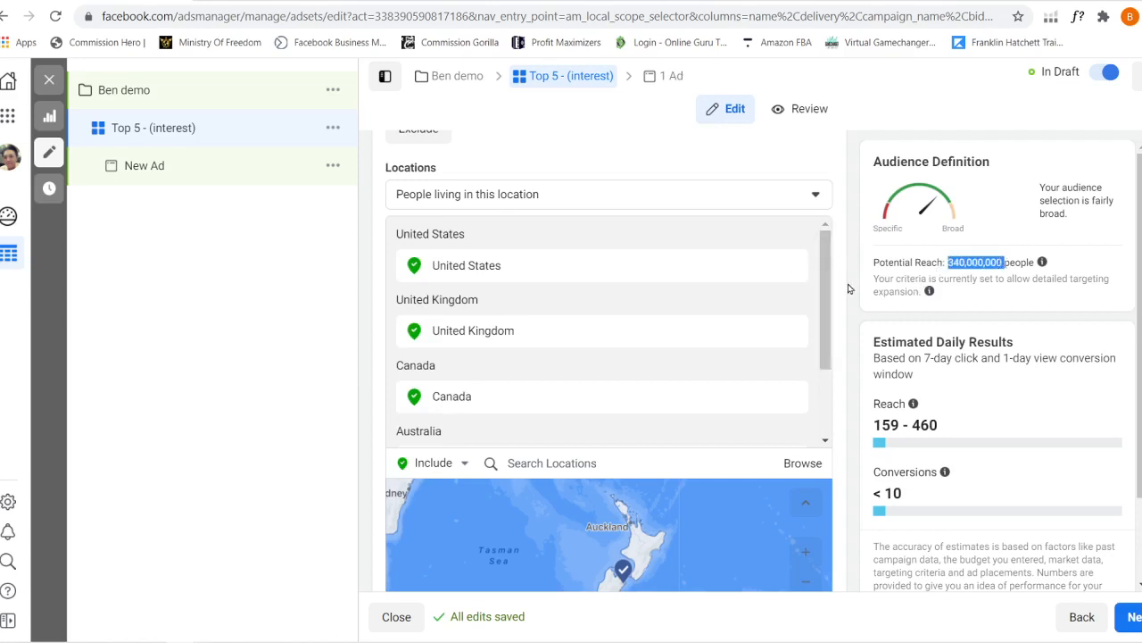
Set the audience's age range to 35–60 and its gender to Women
scroll(840, 293, down, 3)
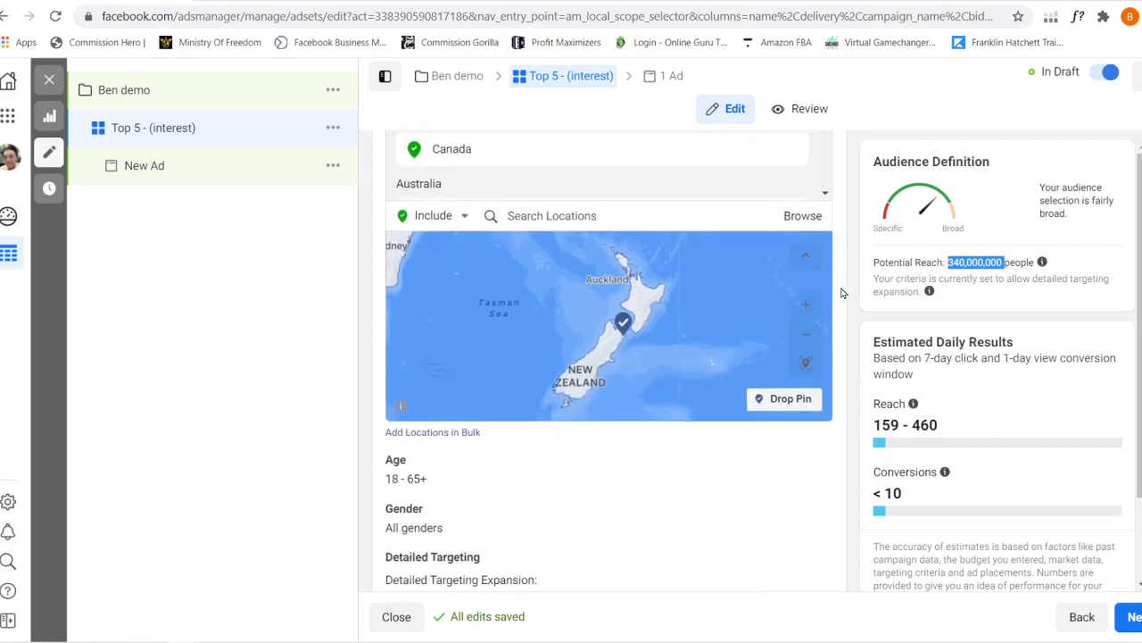
scroll(840, 293, down, 2)
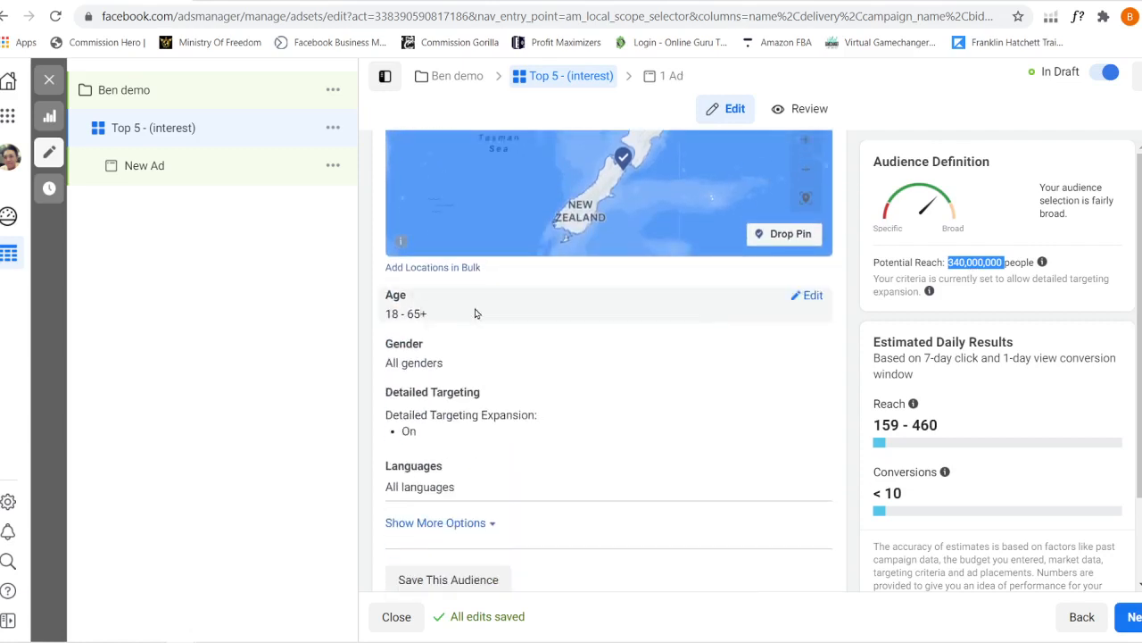
click(816, 298)
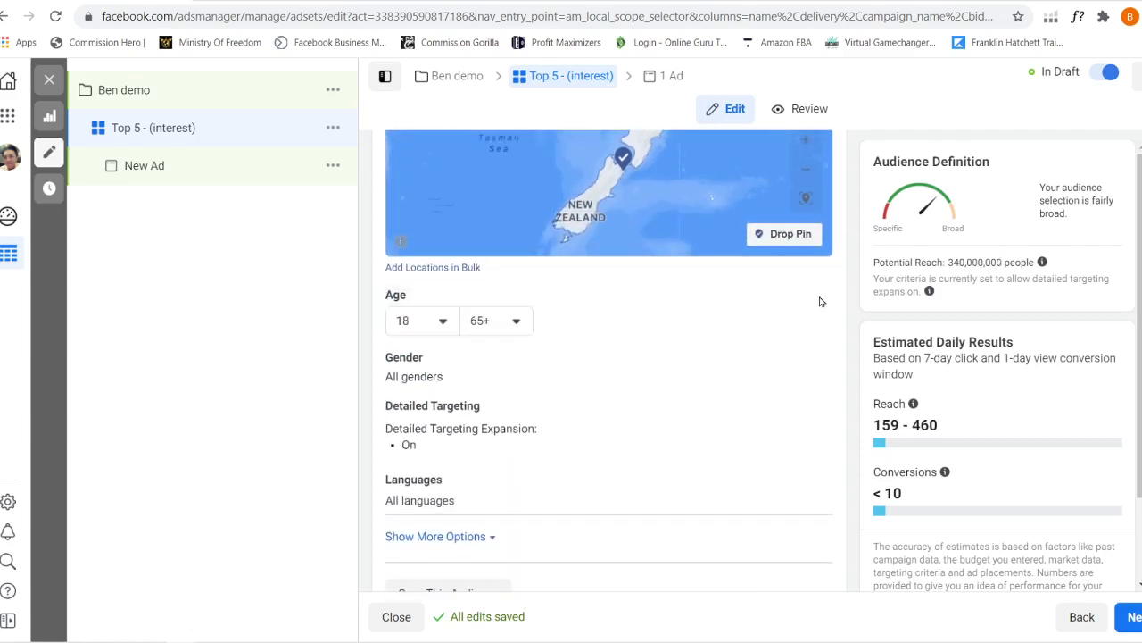
click(450, 328)
scroll(429, 462, down, 3)
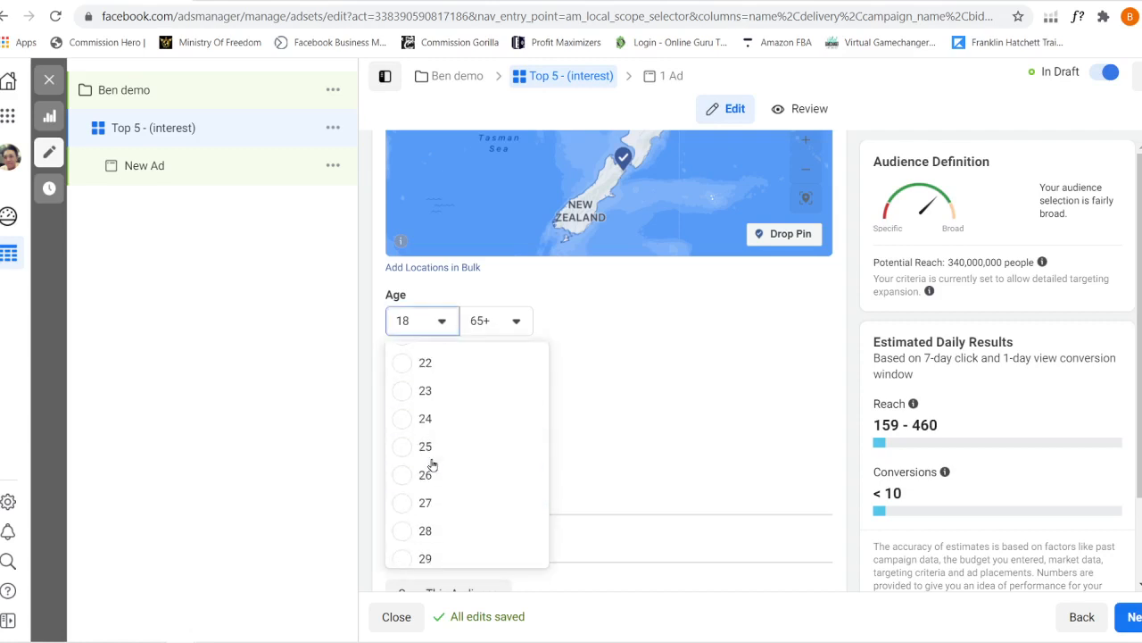
scroll(430, 457, down, 3)
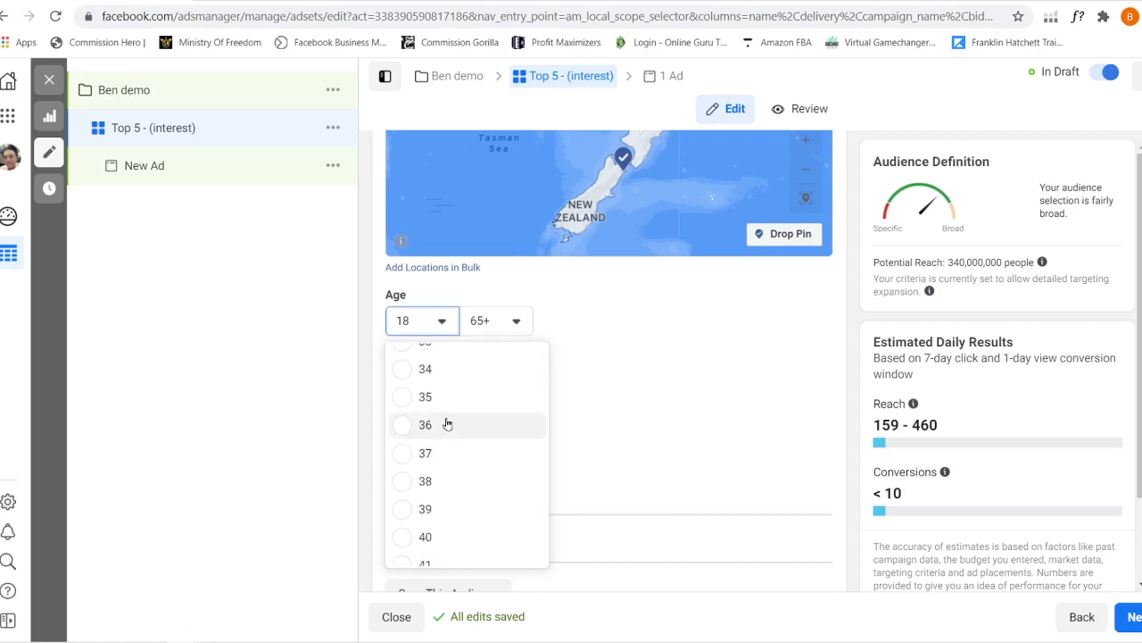
click(488, 396)
click(499, 321)
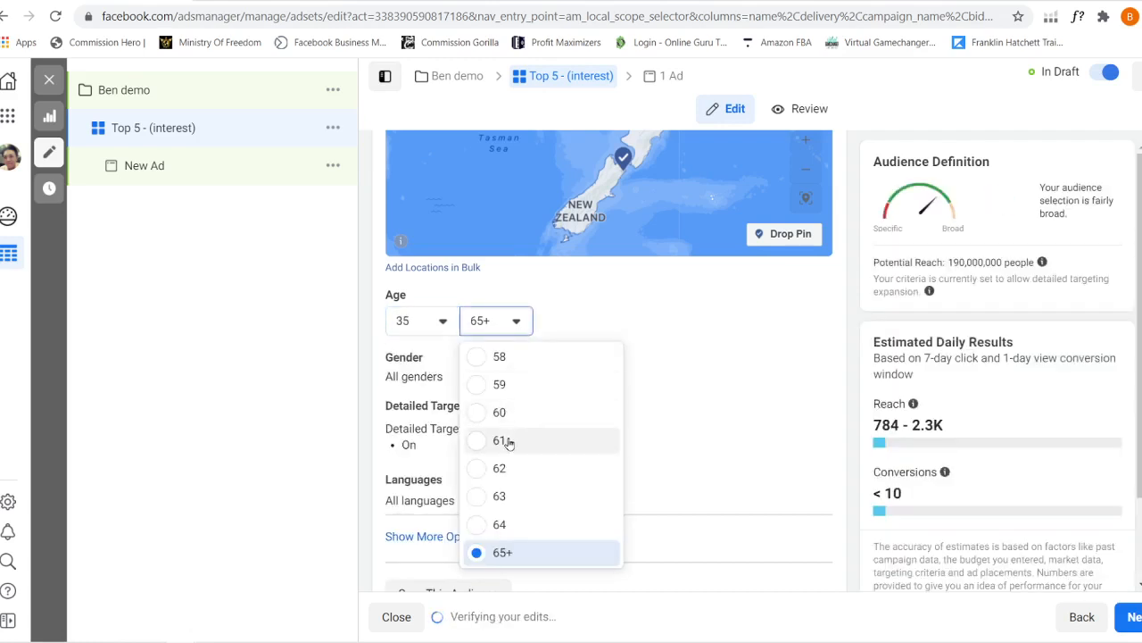
click(516, 416)
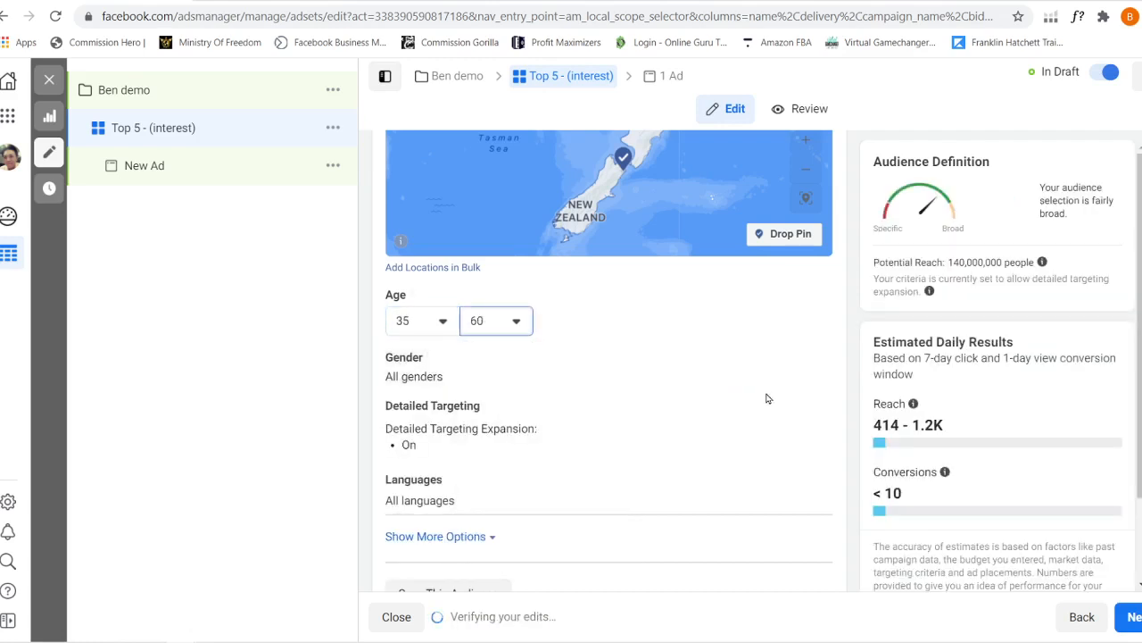
click(813, 366)
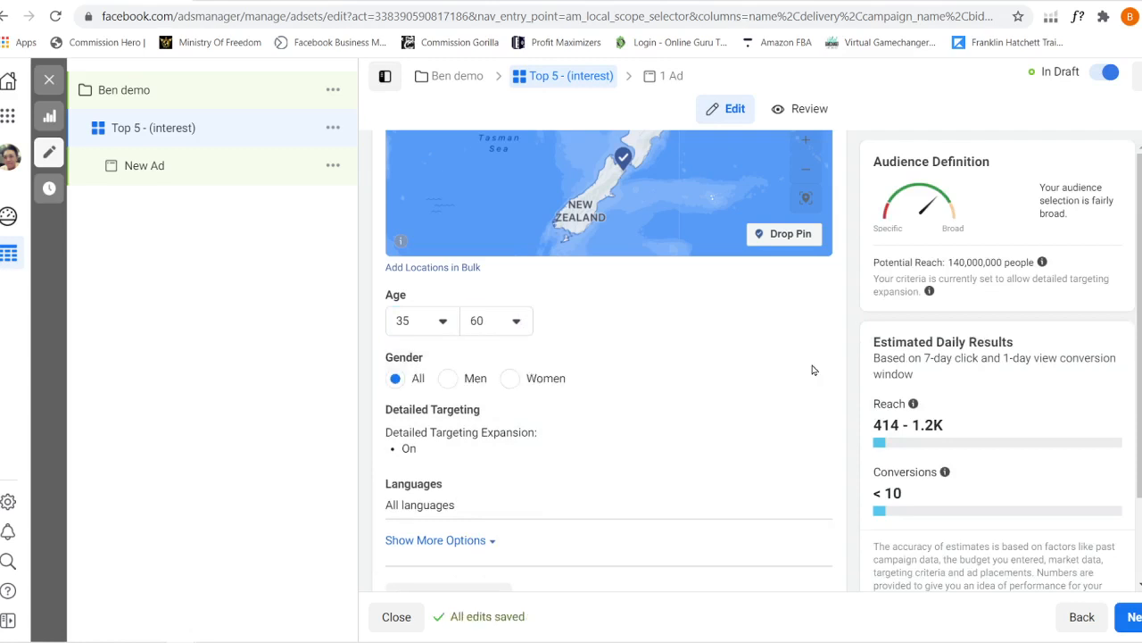
click(546, 378)
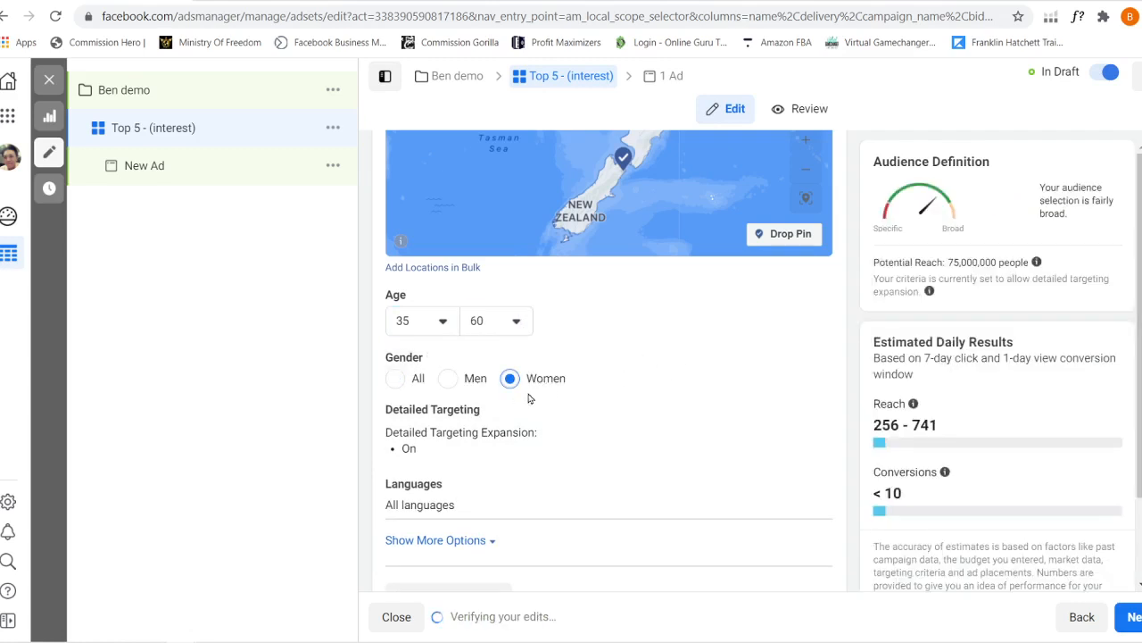
Add the interest Weight Loss (Fitness & wellness) to the audience's detailed targeting and dismiss the tip about adding more options
mouse_move(404, 415)
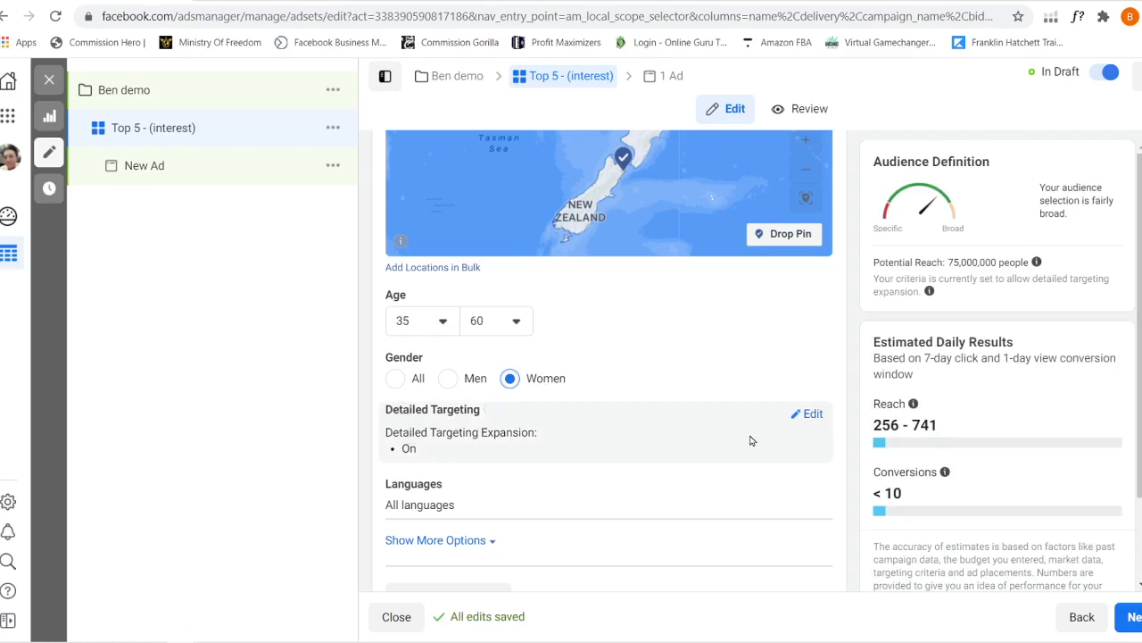
click(810, 415)
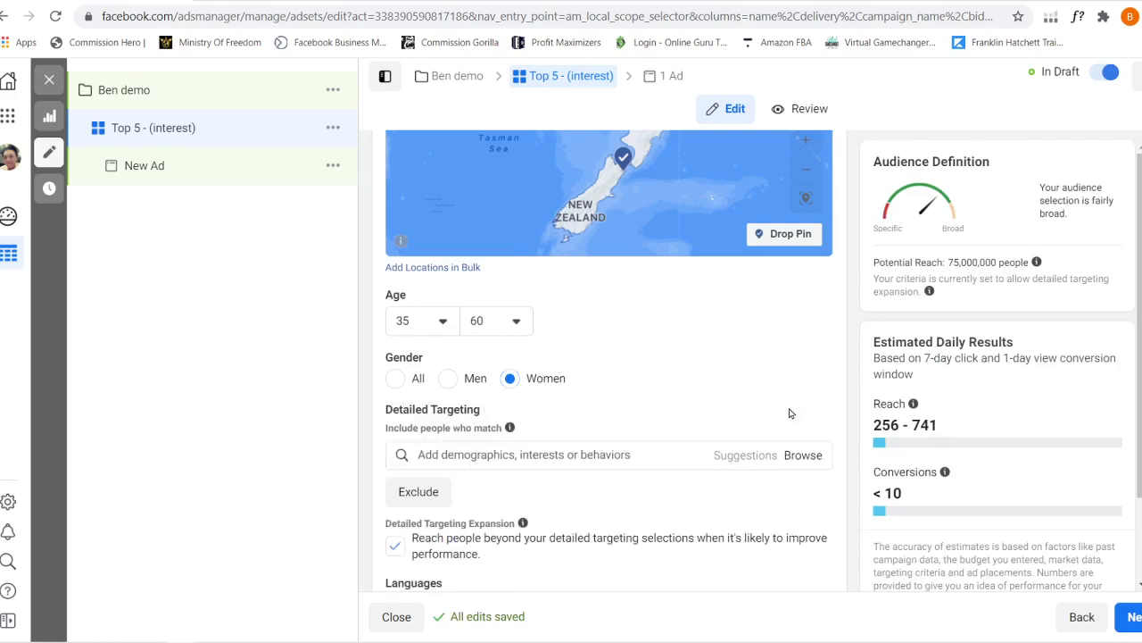
scroll(658, 415, down, 3)
mouse_move(603, 213)
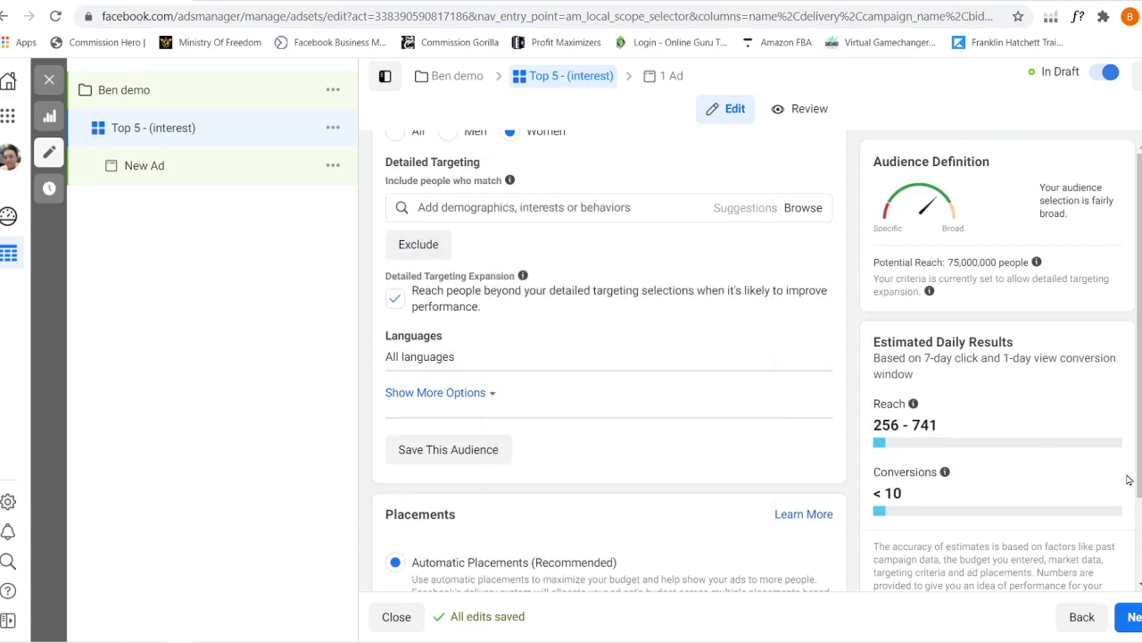
scroll(963, 136, up, 15)
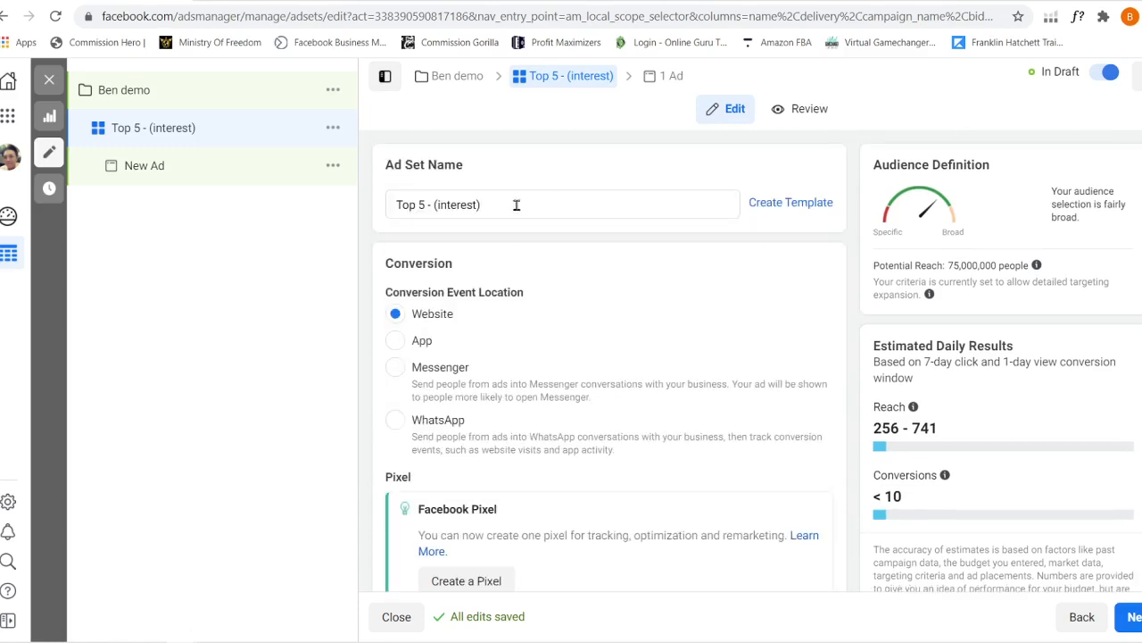
scroll(608, 357, down, 10)
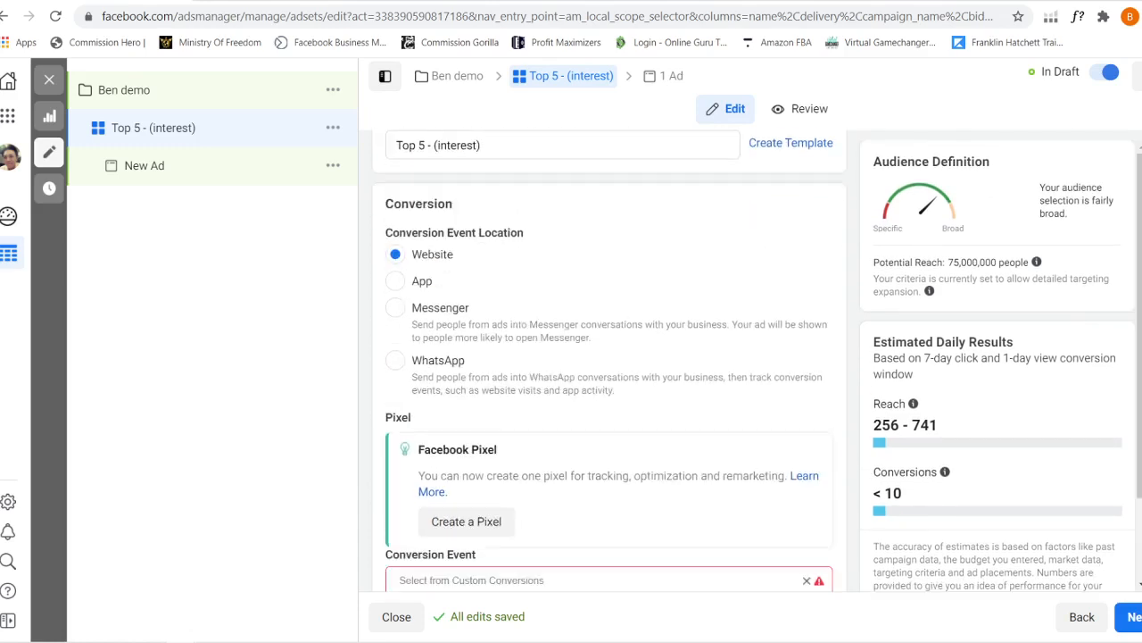
scroll(704, 347, down, 5)
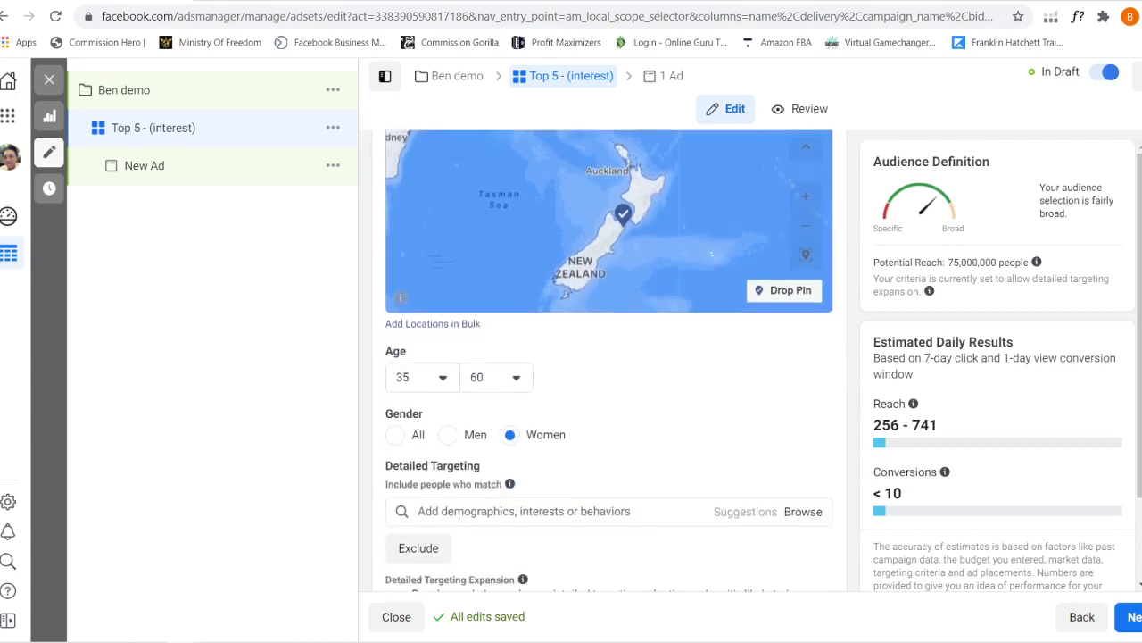
click(532, 365)
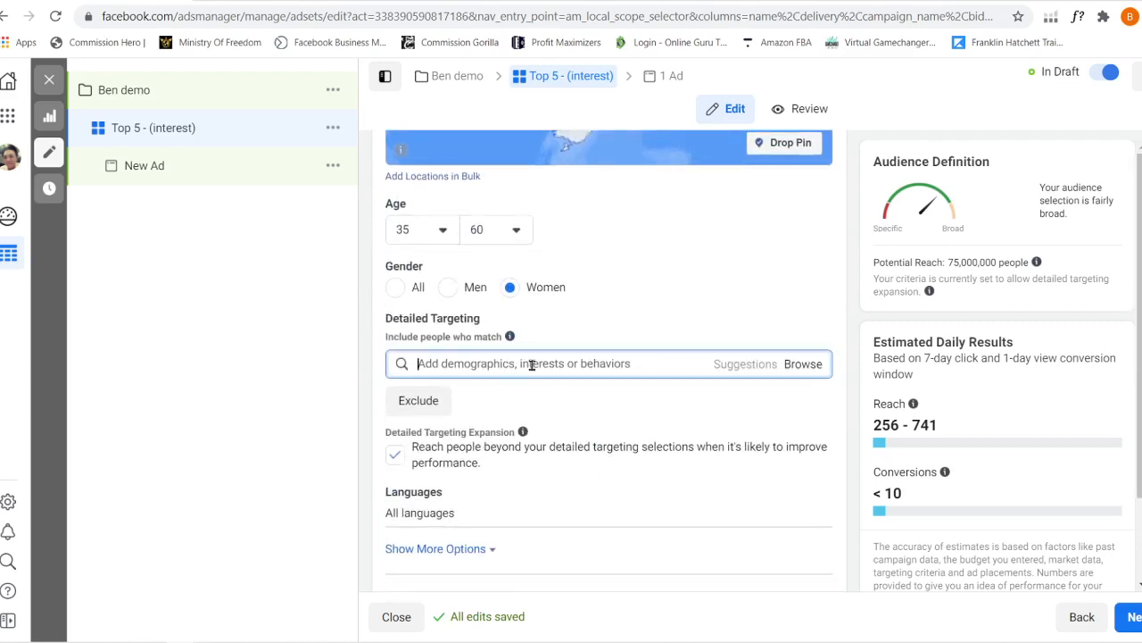
text(weight loss)
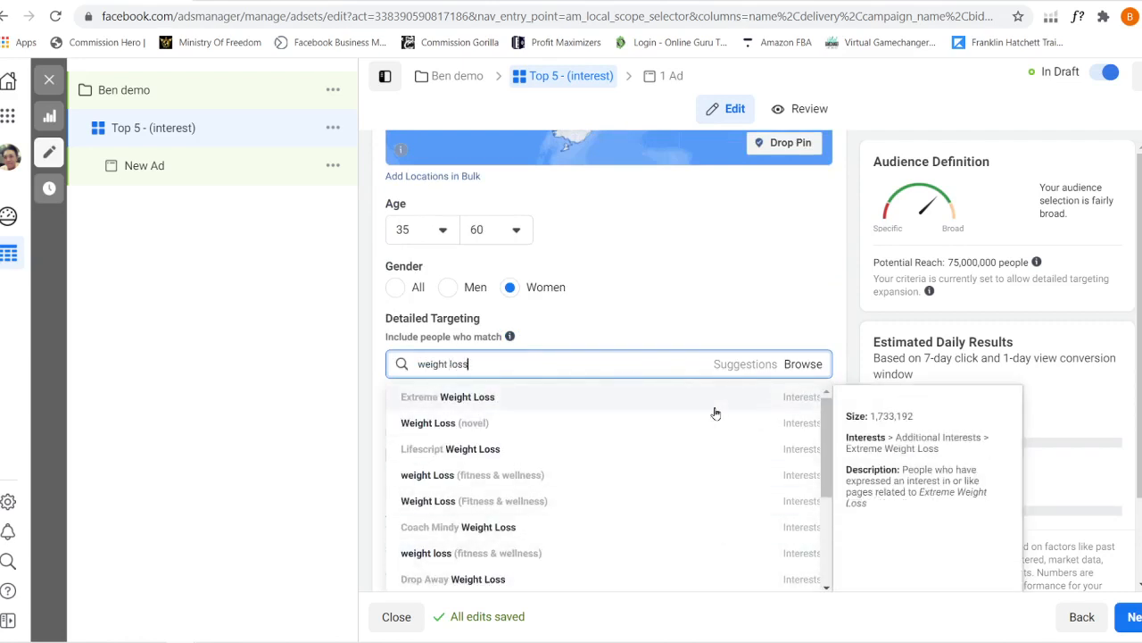
click(523, 505)
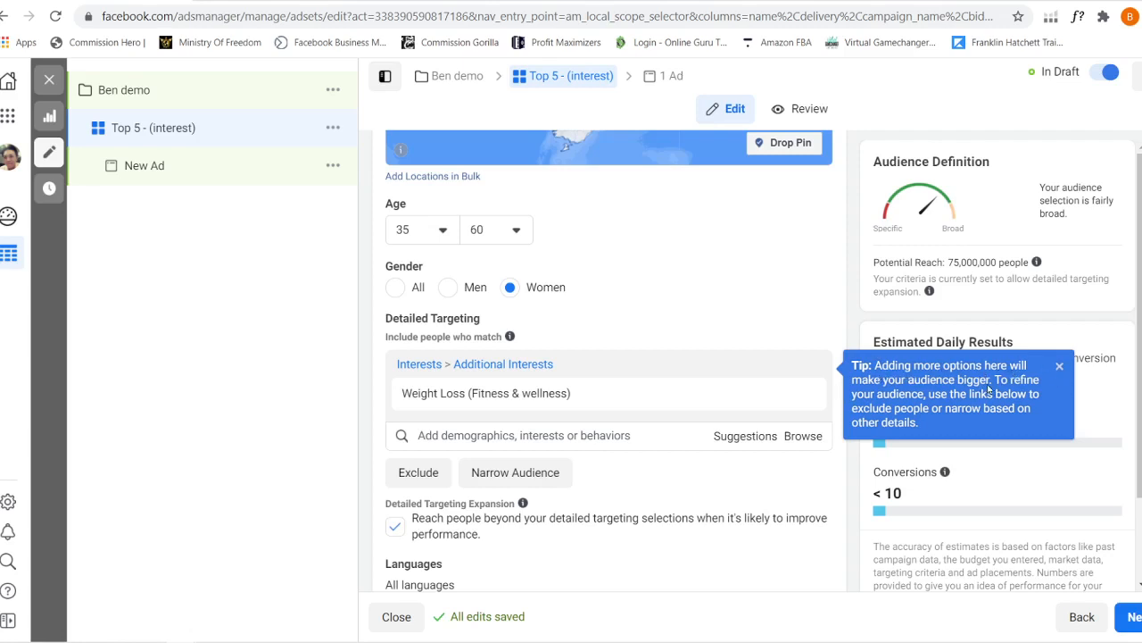
click(1060, 370)
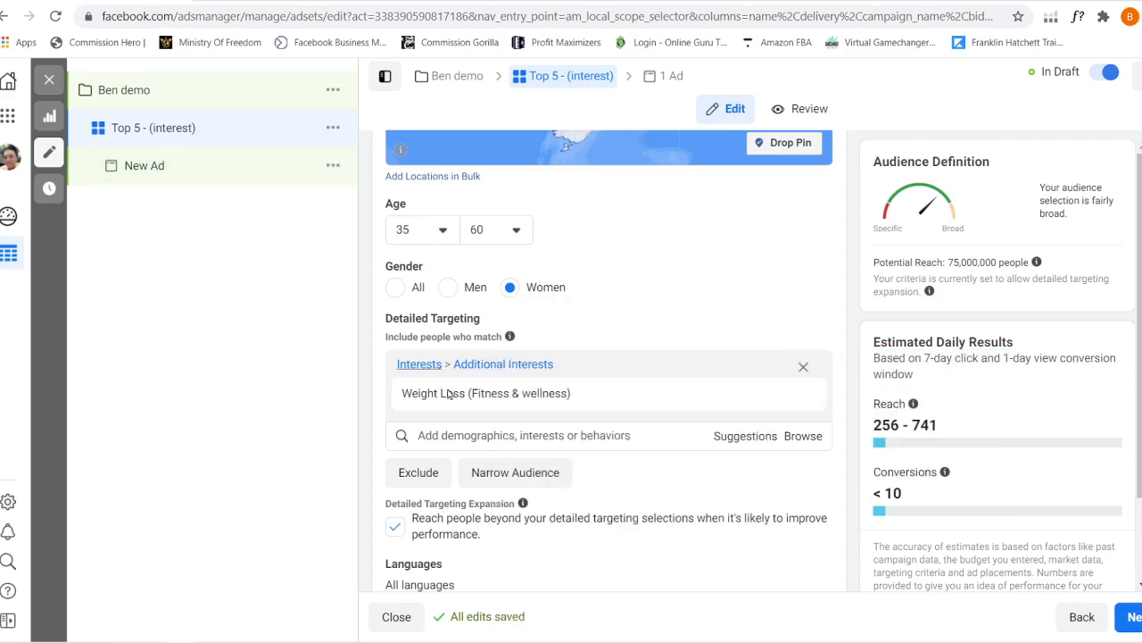
Review the ad set's budget, schedule and audience targeting settings
mouse_move(463, 409)
mouse_move(538, 407)
scroll(620, 258, up, 7)
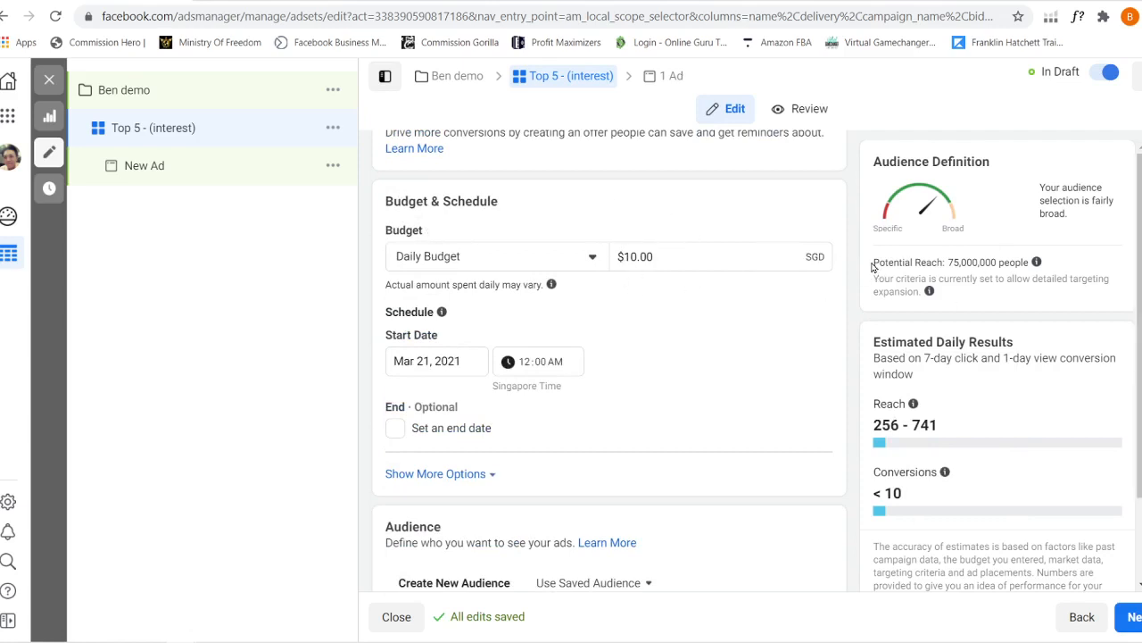
scroll(610, 361, down, 7)
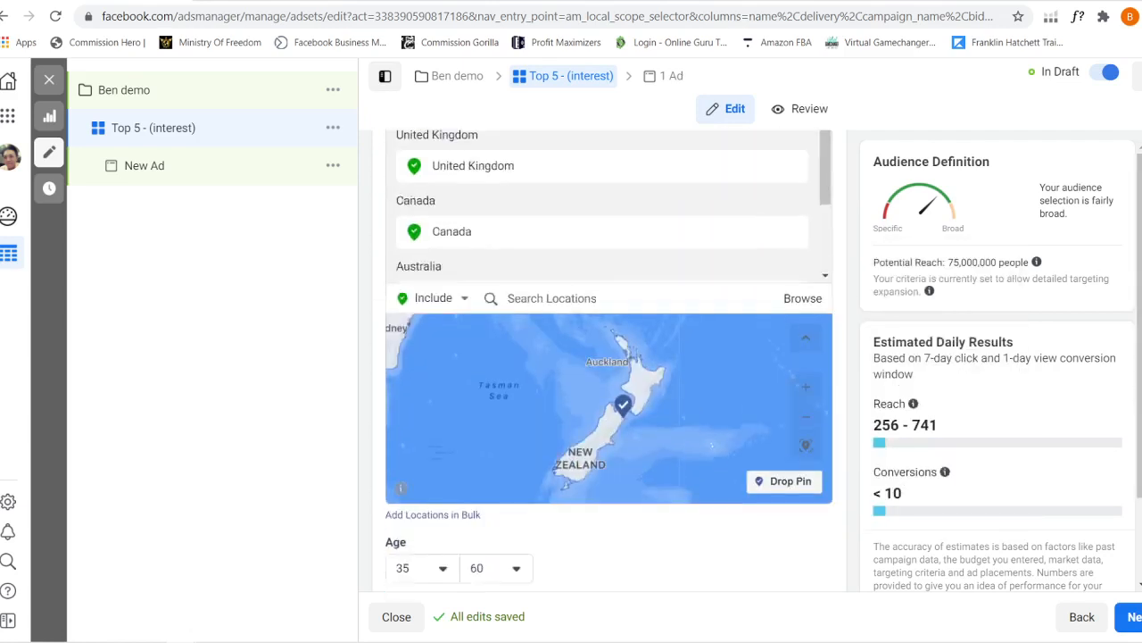
scroll(518, 322, down, 1)
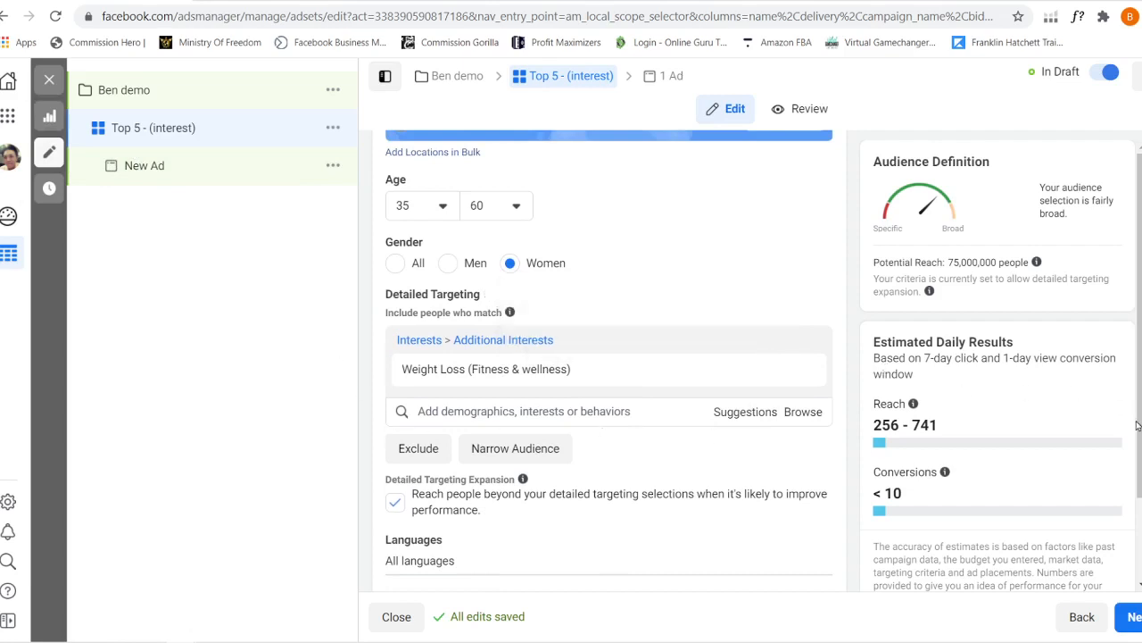
scroll(610, 357, down, 3)
scroll(577, 336, up, 3)
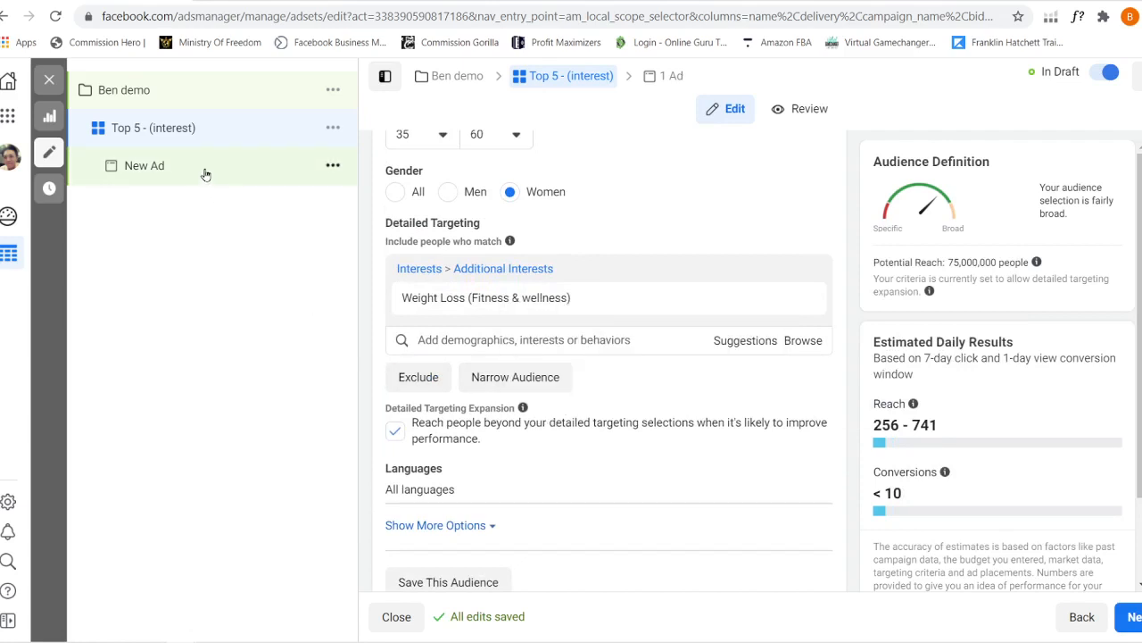
mouse_move(490, 294)
click(545, 341)
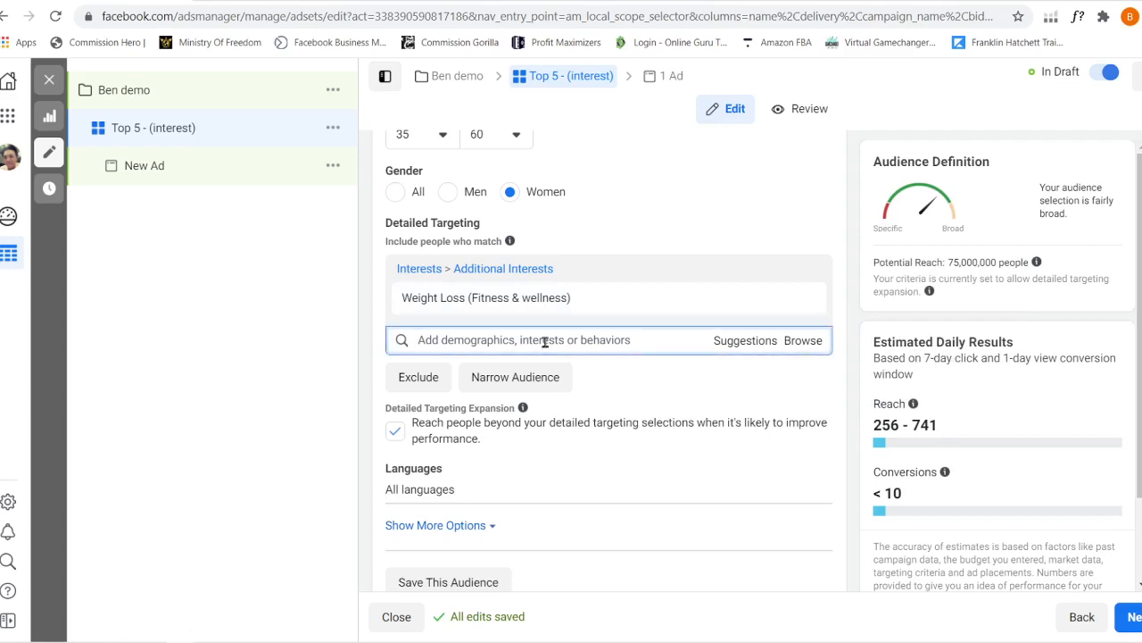
text(well)
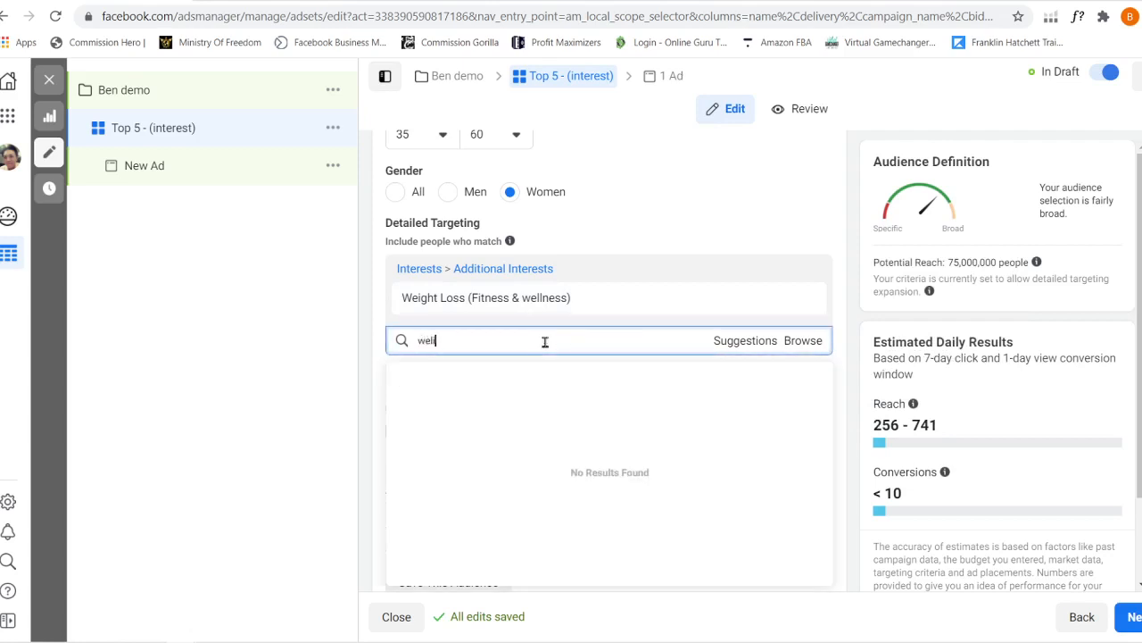
key(BackSpace)
key(BackSpace)
key(BackSpace)
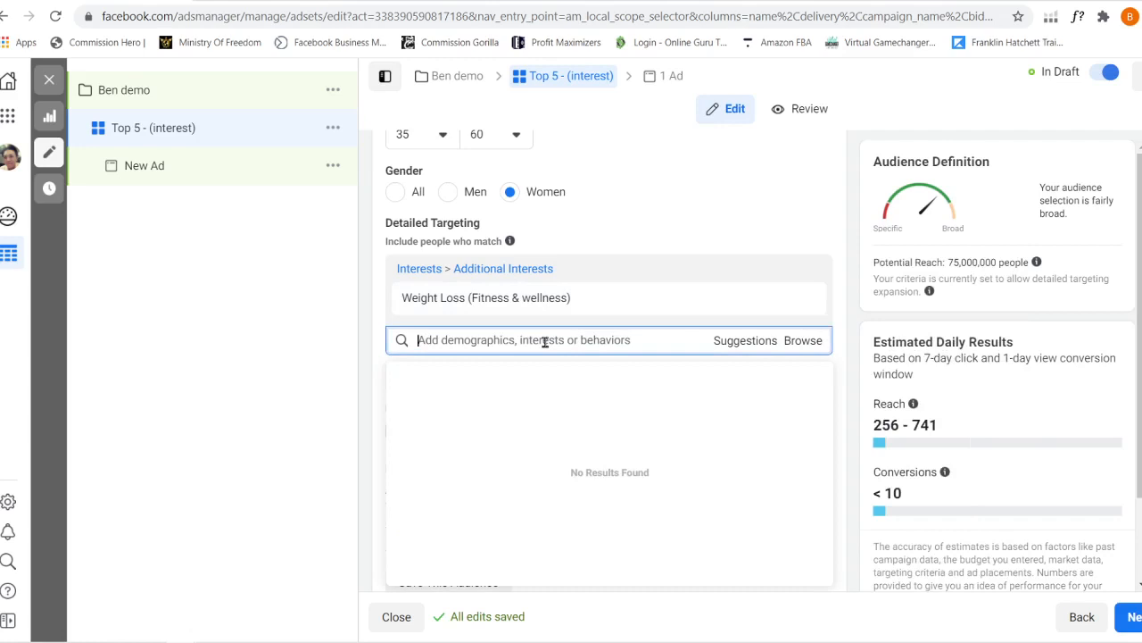
text(her ma)
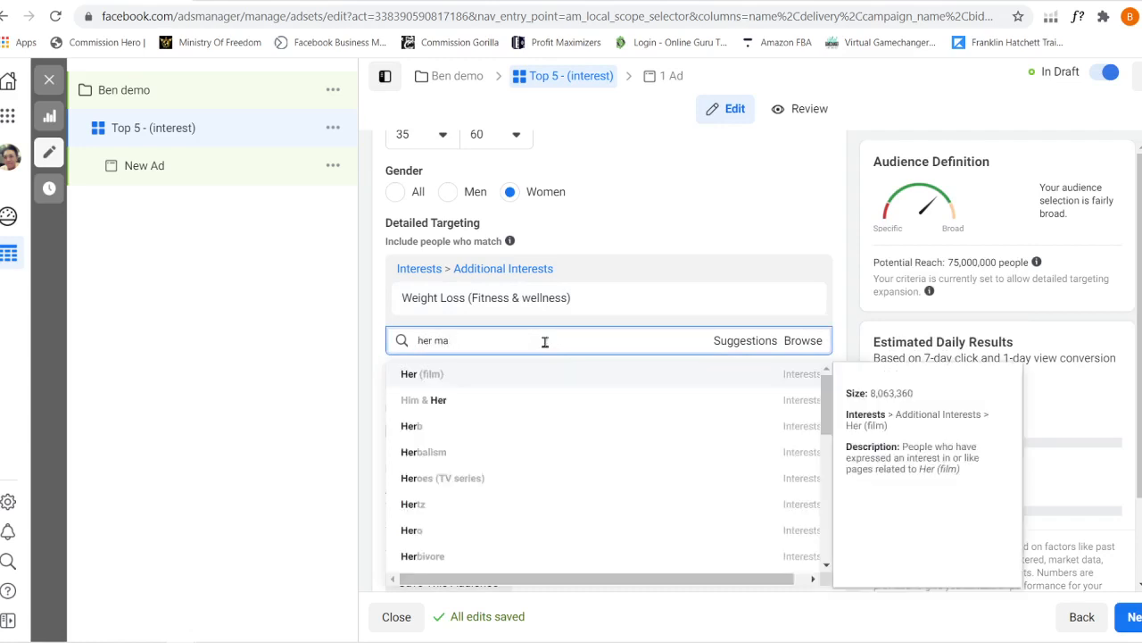
text(ga)
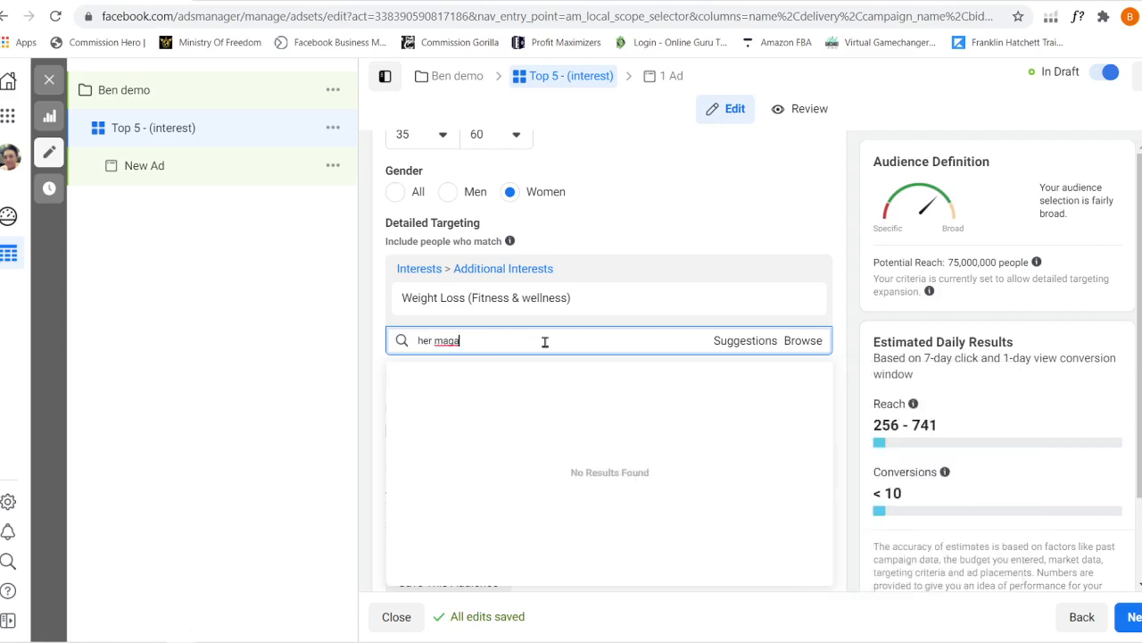
key(BackSpace)
key(BackSpace)
key(BackSpace)
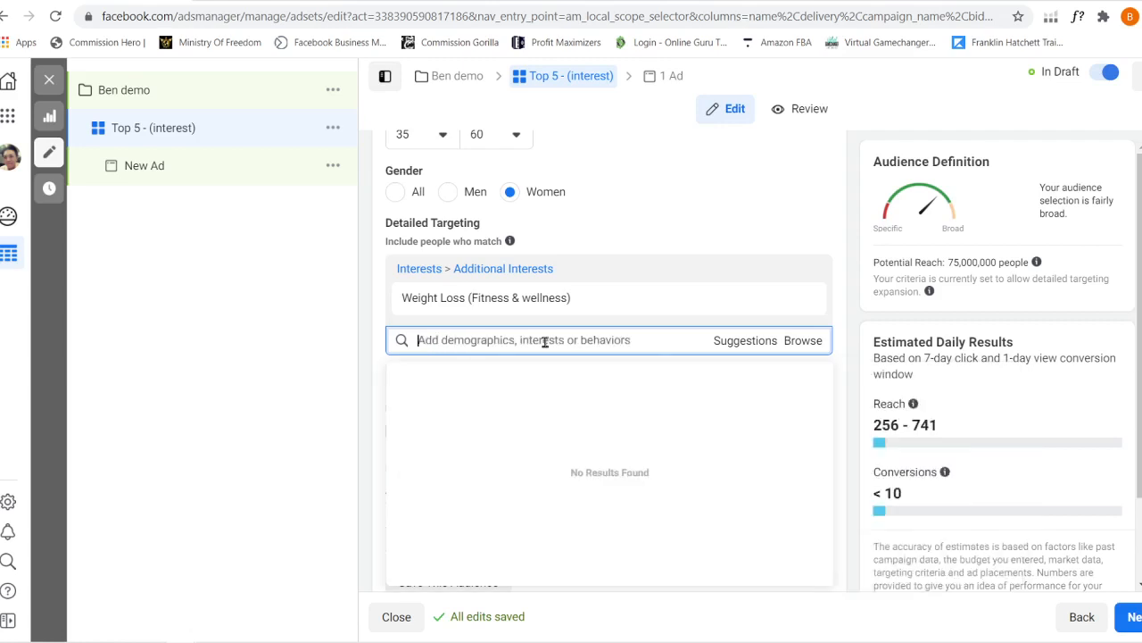
Search the detailed targeting for magazine and add the interest Health (magazine) to the audience
text(magazin)
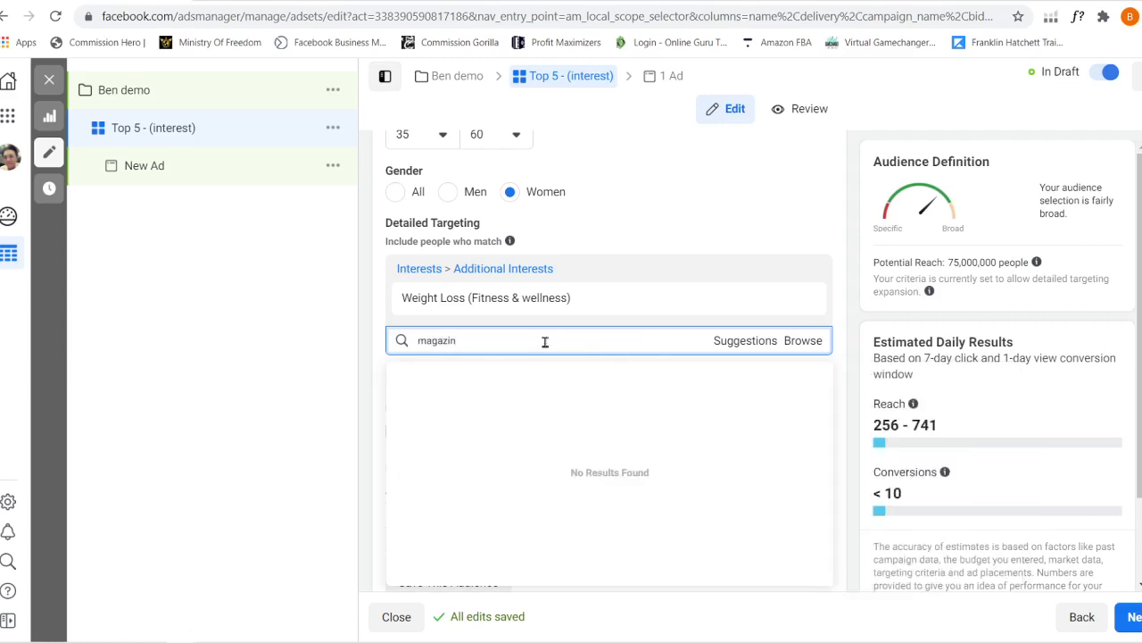
text(e)
scroll(571, 406, down, 1)
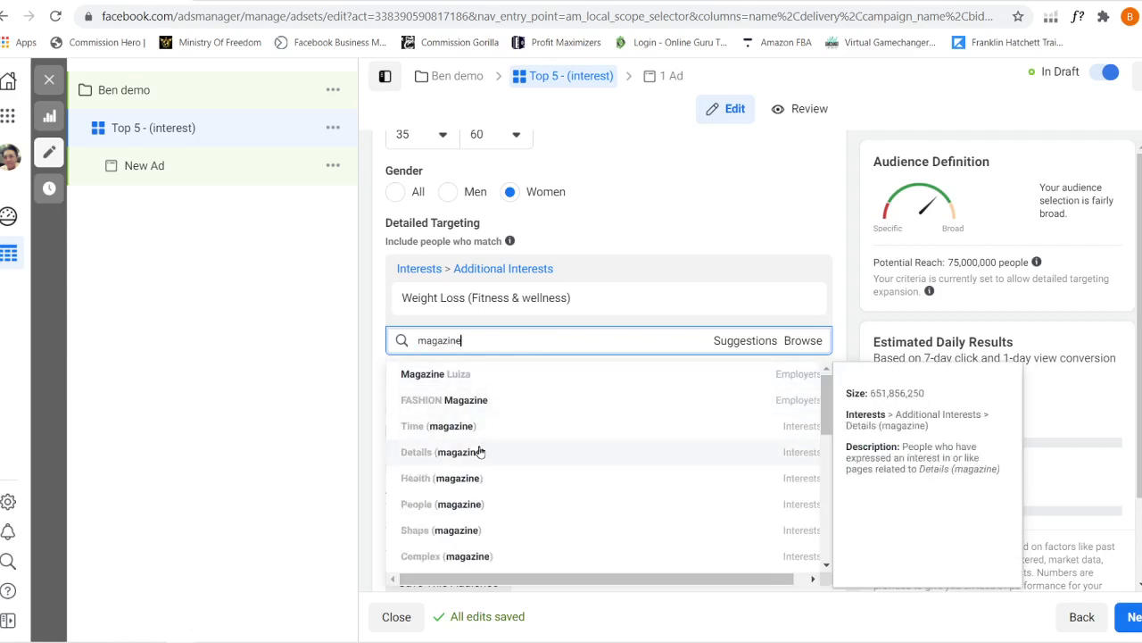
click(479, 482)
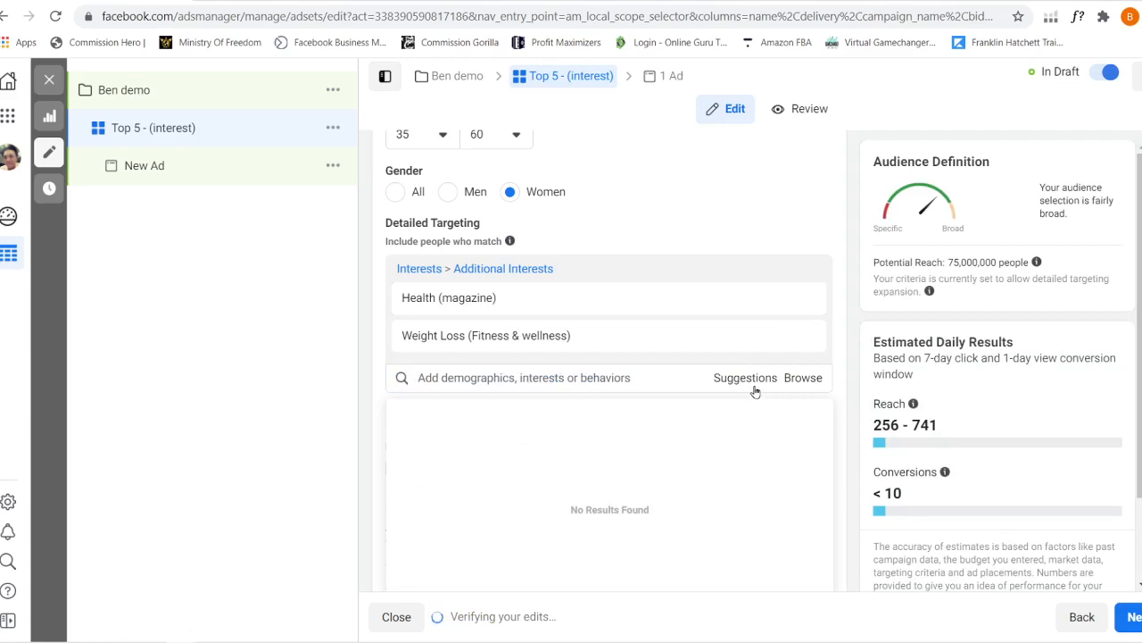
Search the detailed targeting for taylor and add the interest Taylor Swift to the audience
click(528, 382)
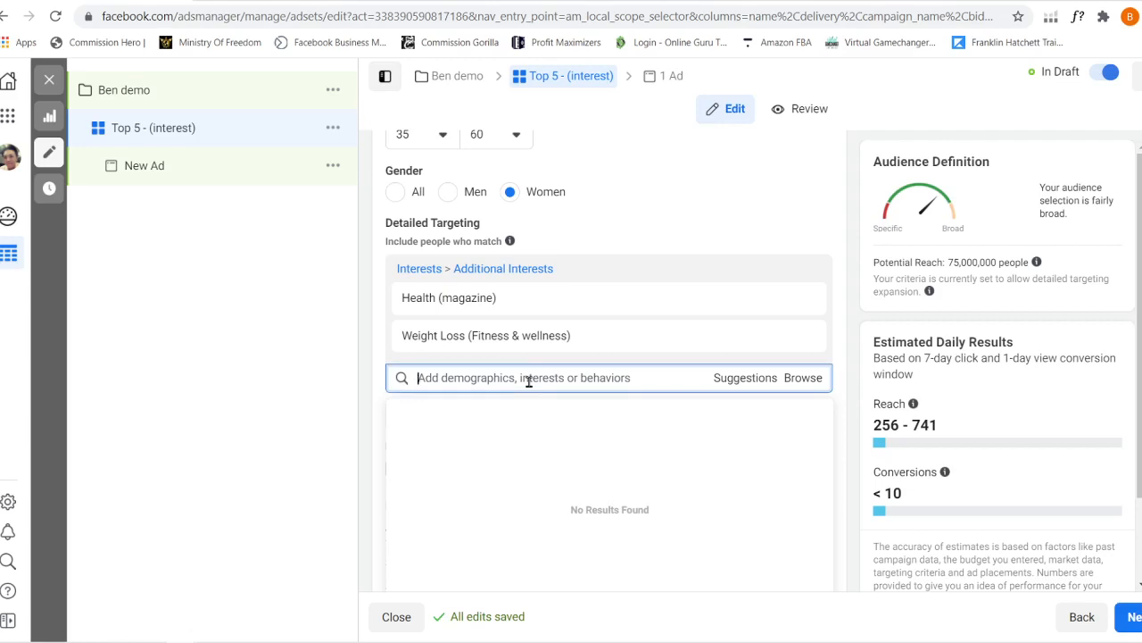
text(tylor)
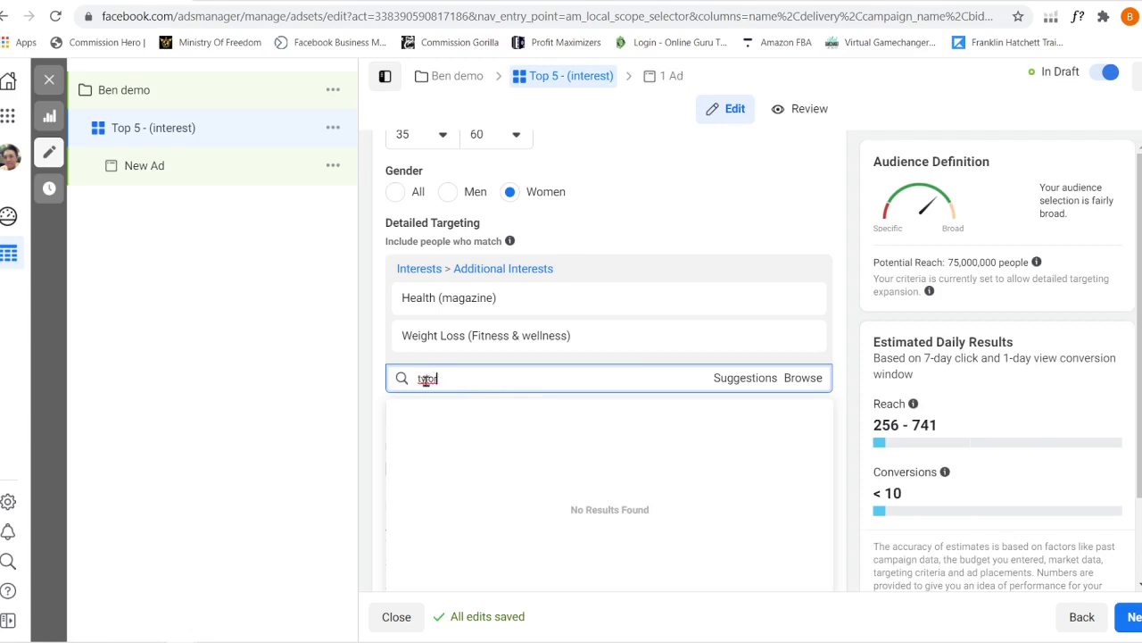
drag(421, 381, 456, 381)
text(a)
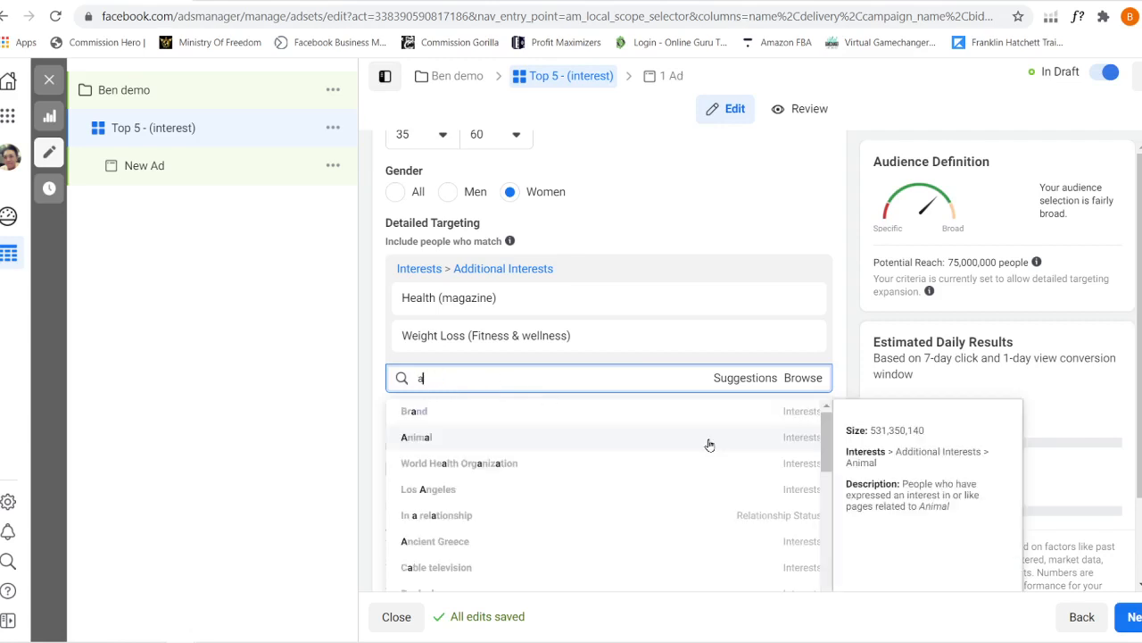
key(BackSpace)
text(tay)
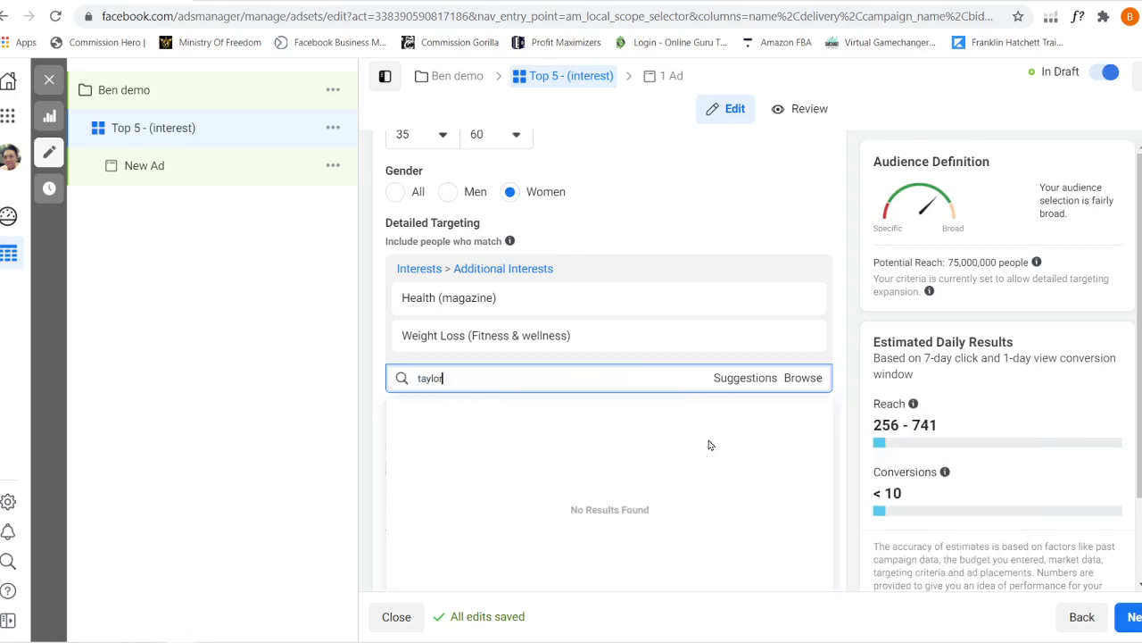
text(lor)
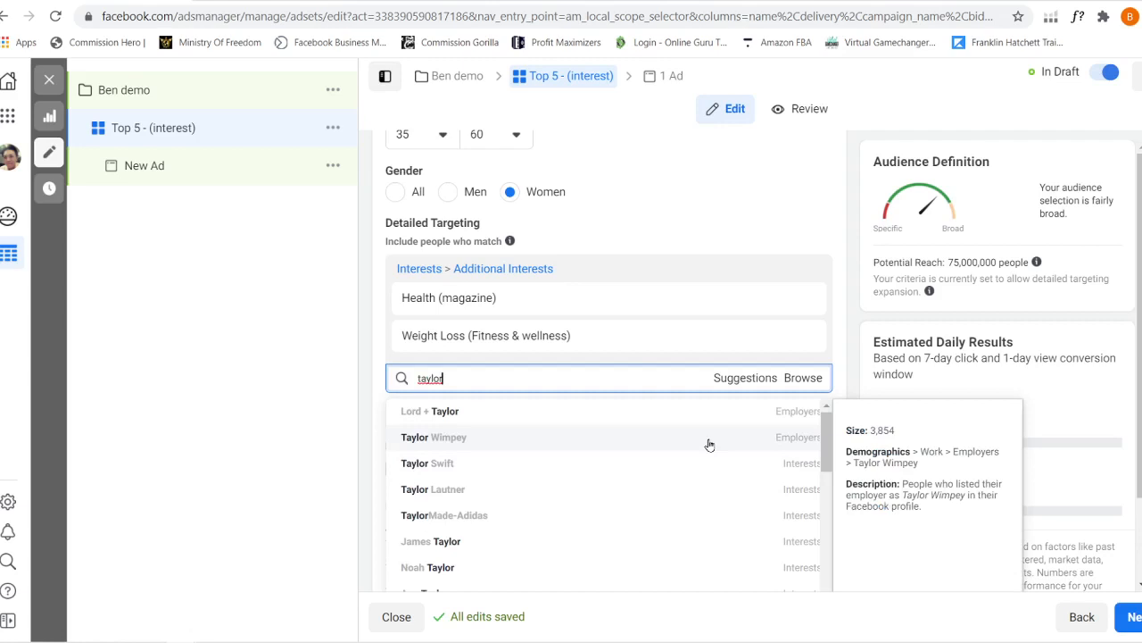
click(460, 464)
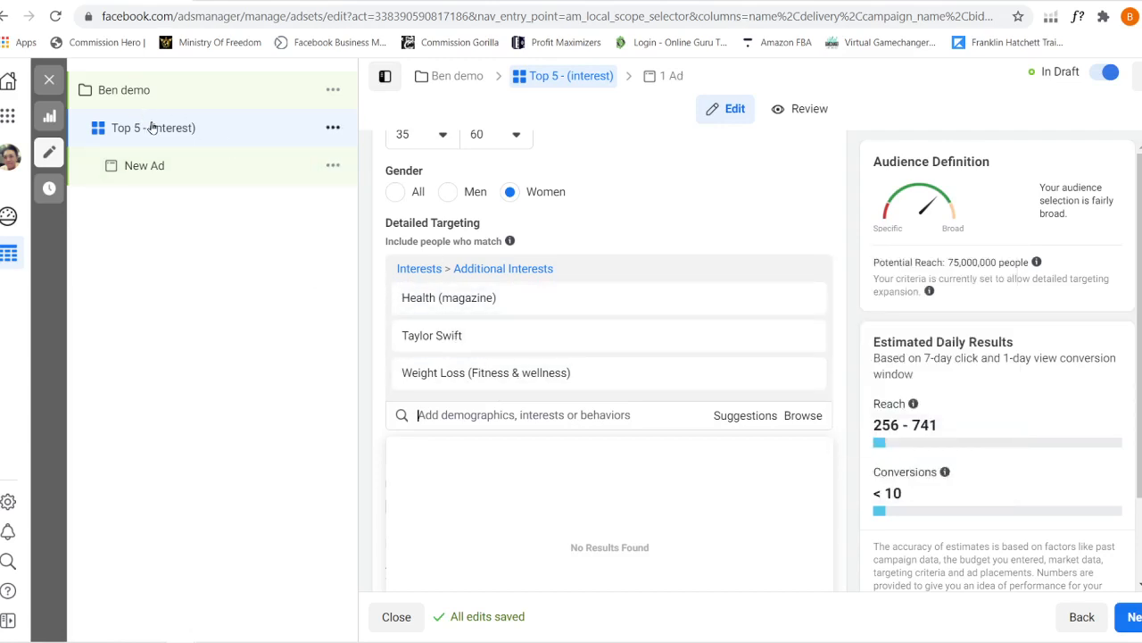
Remove the Health (magazine) and Taylor Swift interests from the detailed targeting, keeping only Weight Loss (Fitness & wellness)
mouse_move(442, 310)
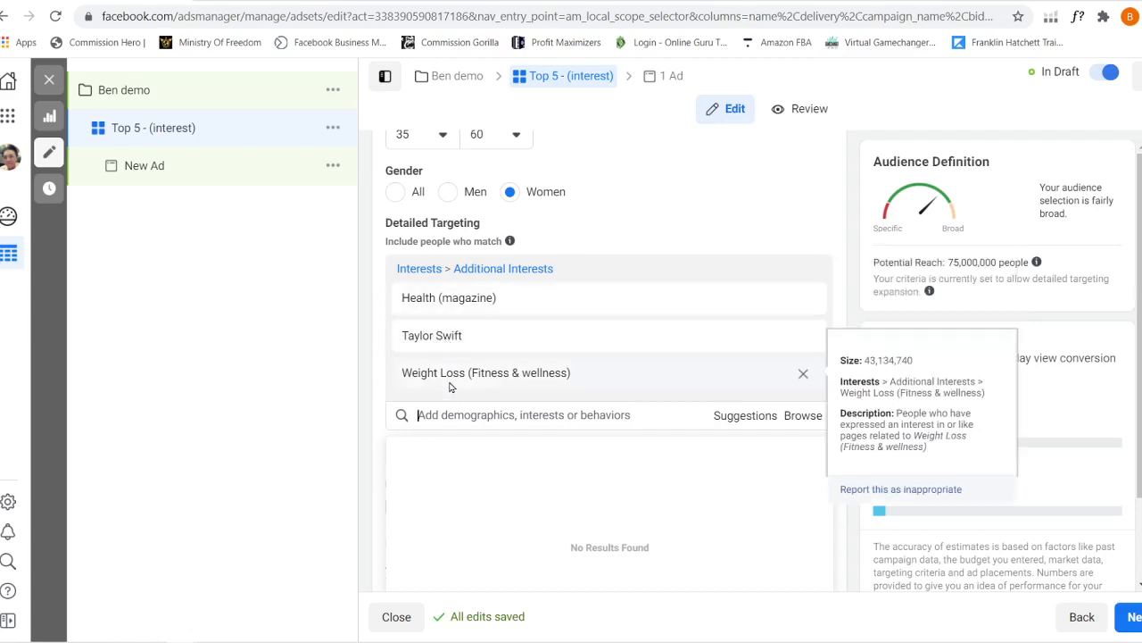
mouse_move(467, 366)
mouse_move(677, 315)
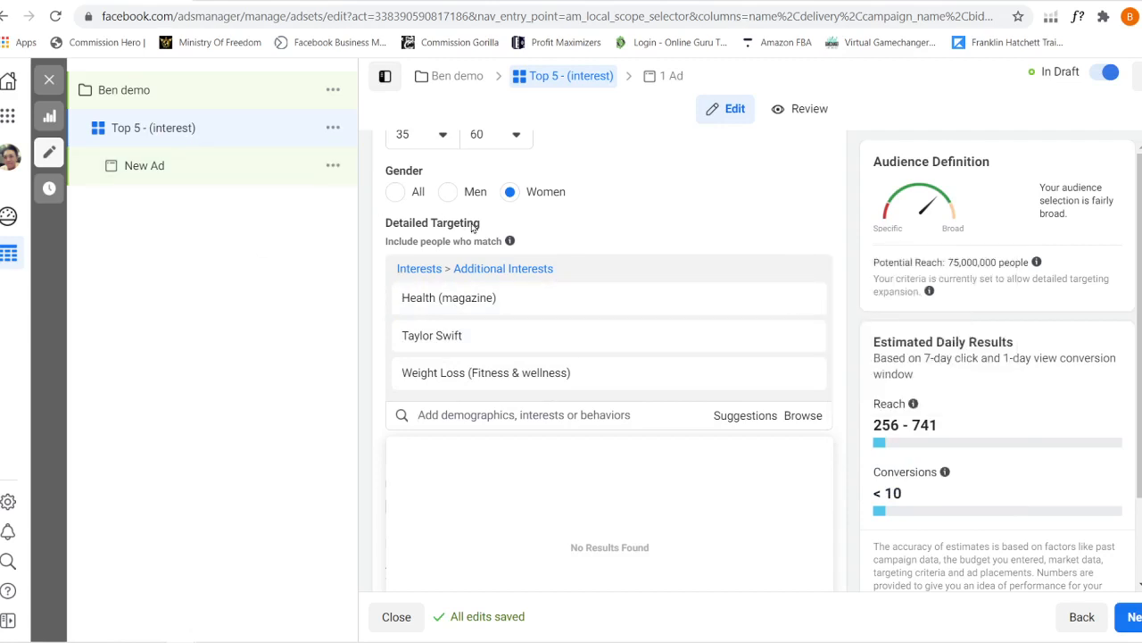
click(803, 299)
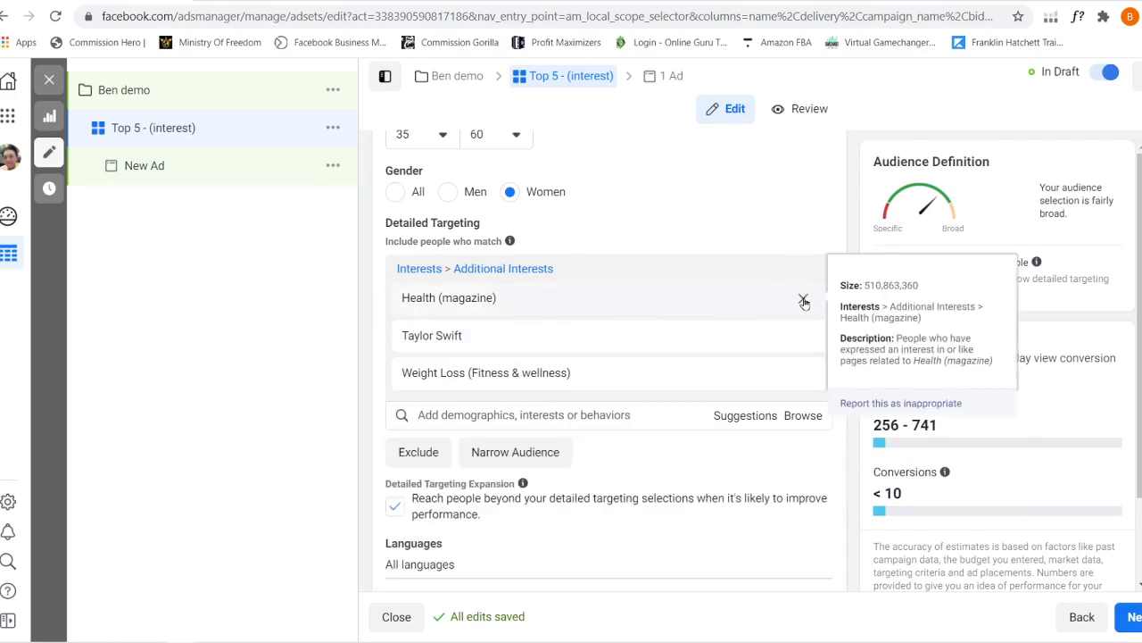
click(803, 300)
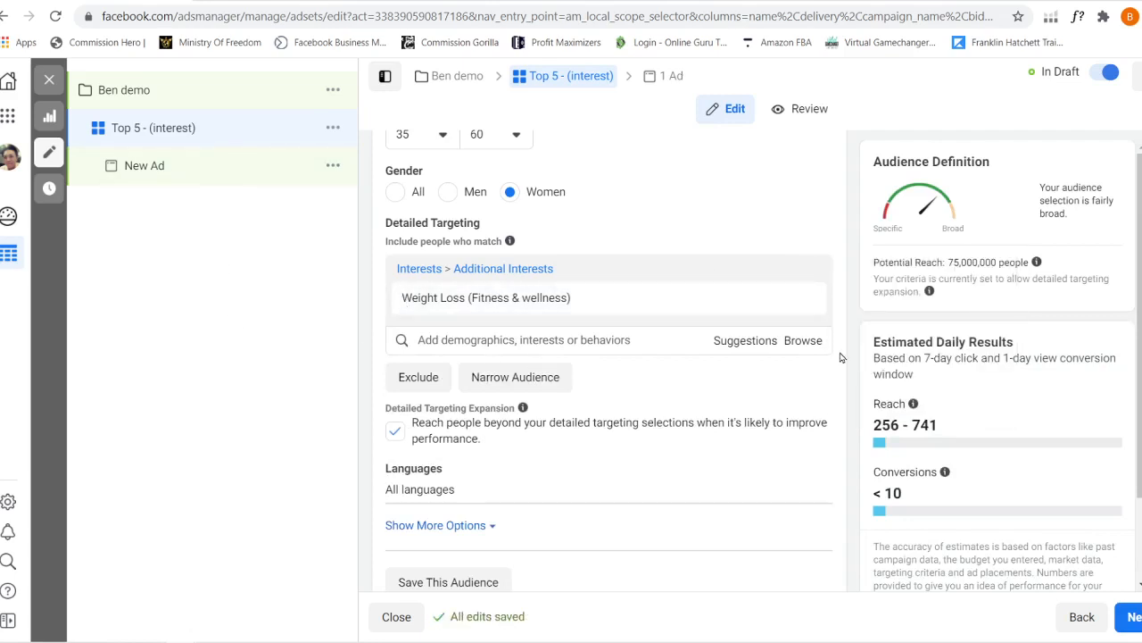
Check the ad set's daily budget, start date, locations, age, gender and remaining interest
scroll(848, 352, up, 3)
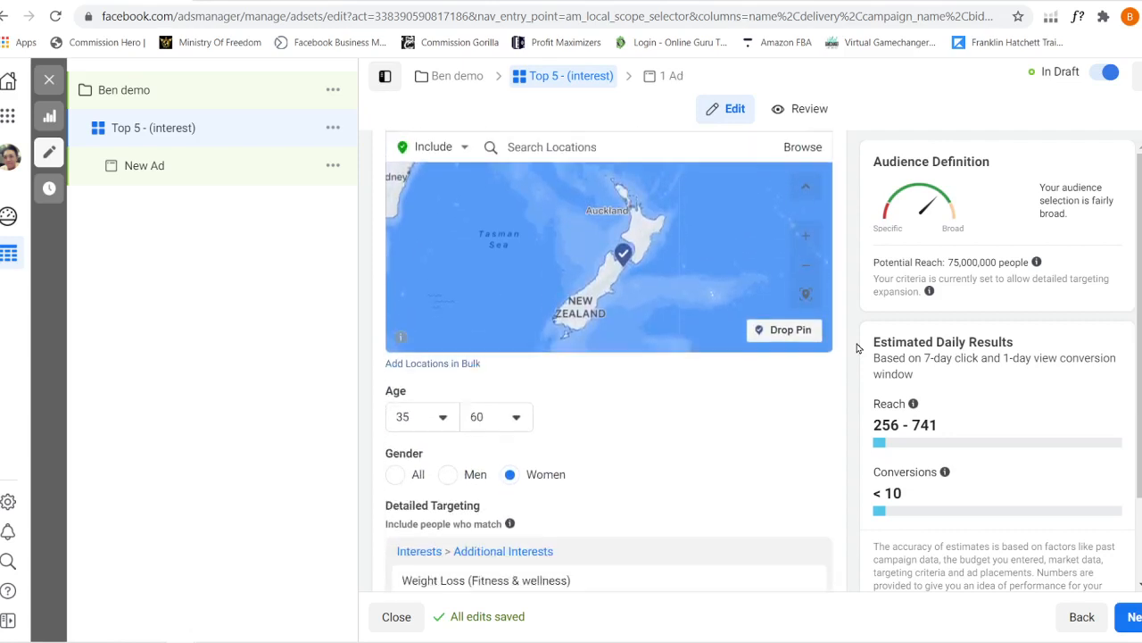
scroll(857, 348, up, 7)
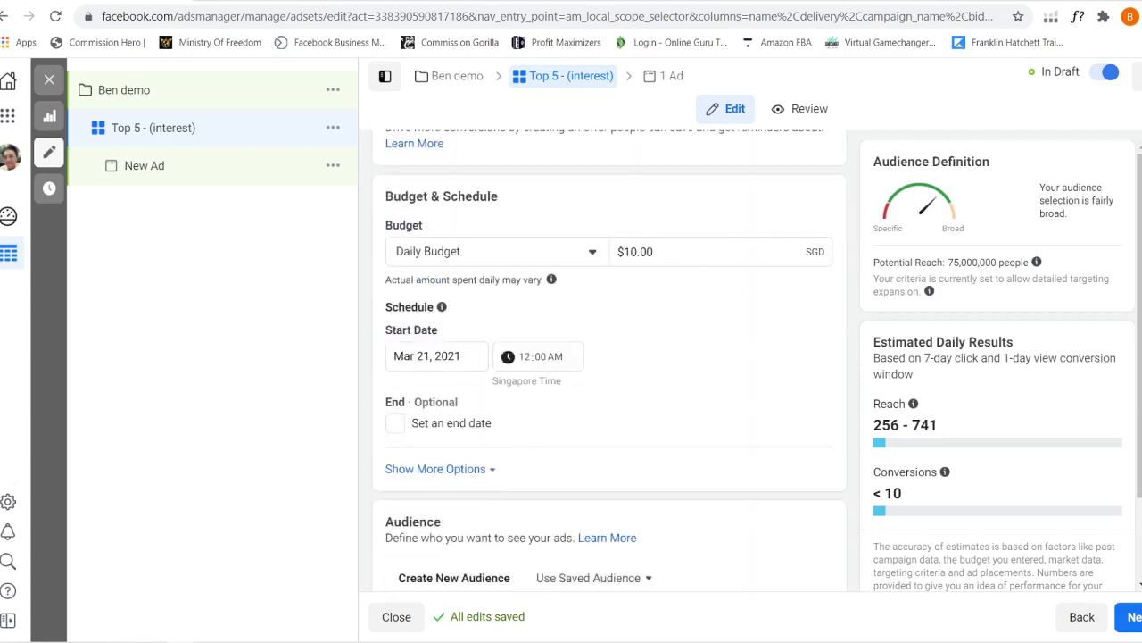
scroll(609, 357, down, 3)
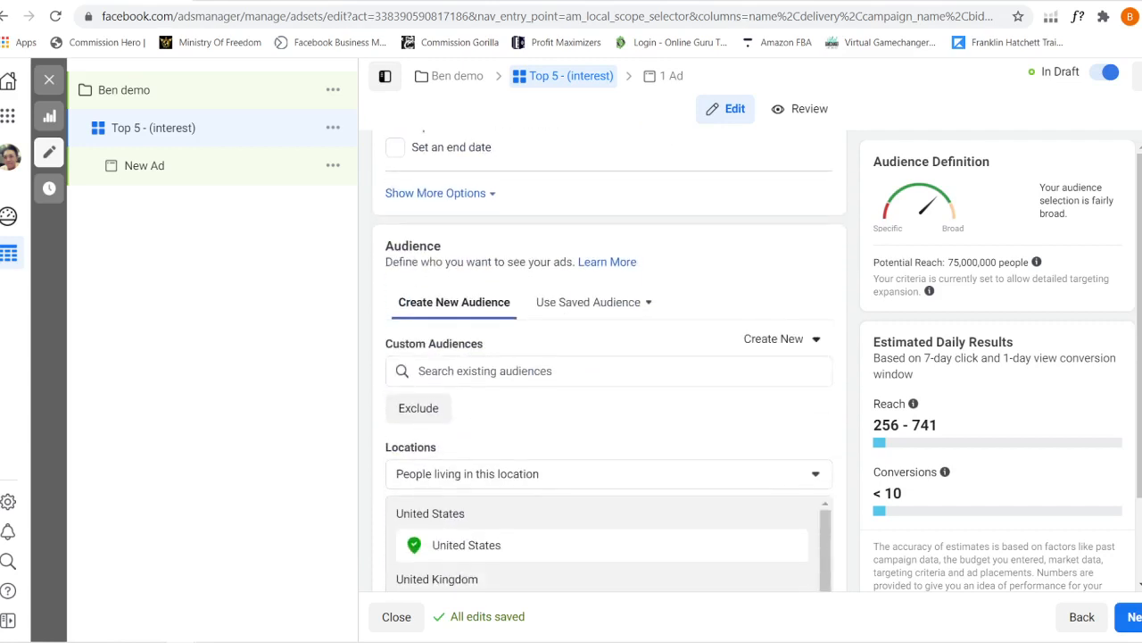
scroll(609, 357, up, 3)
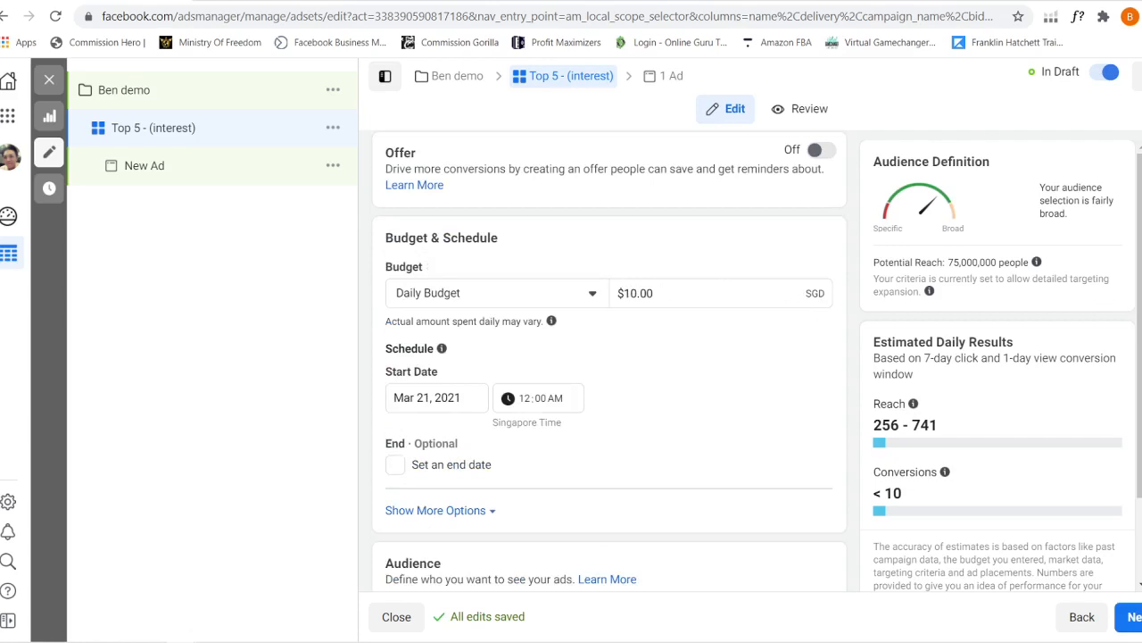
scroll(608, 357, down, 8)
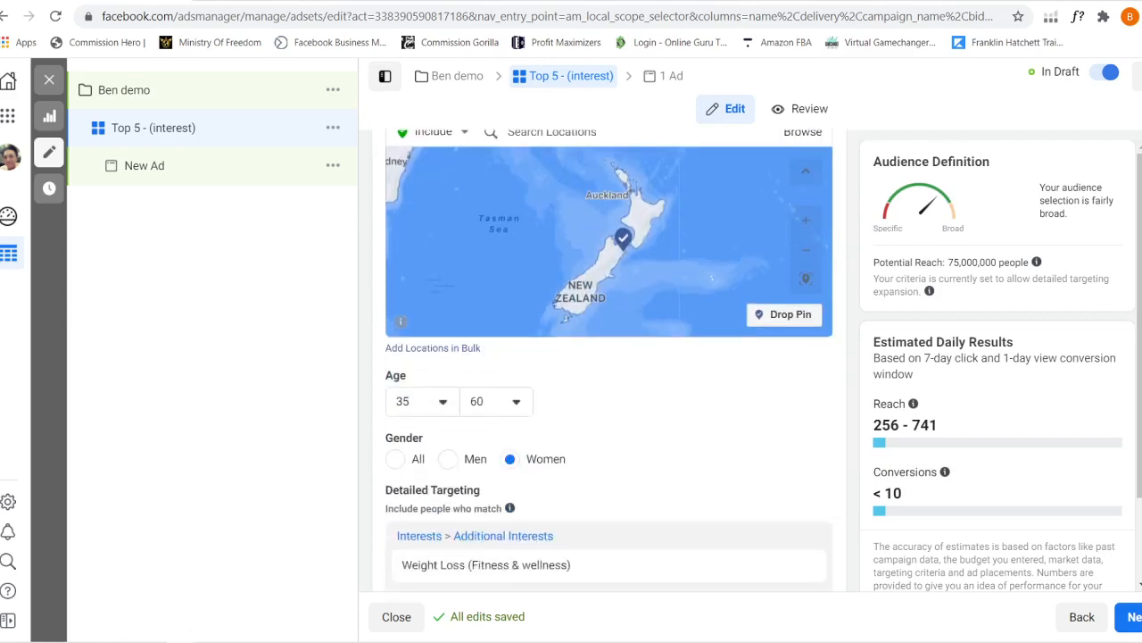
scroll(518, 268, down, 4)
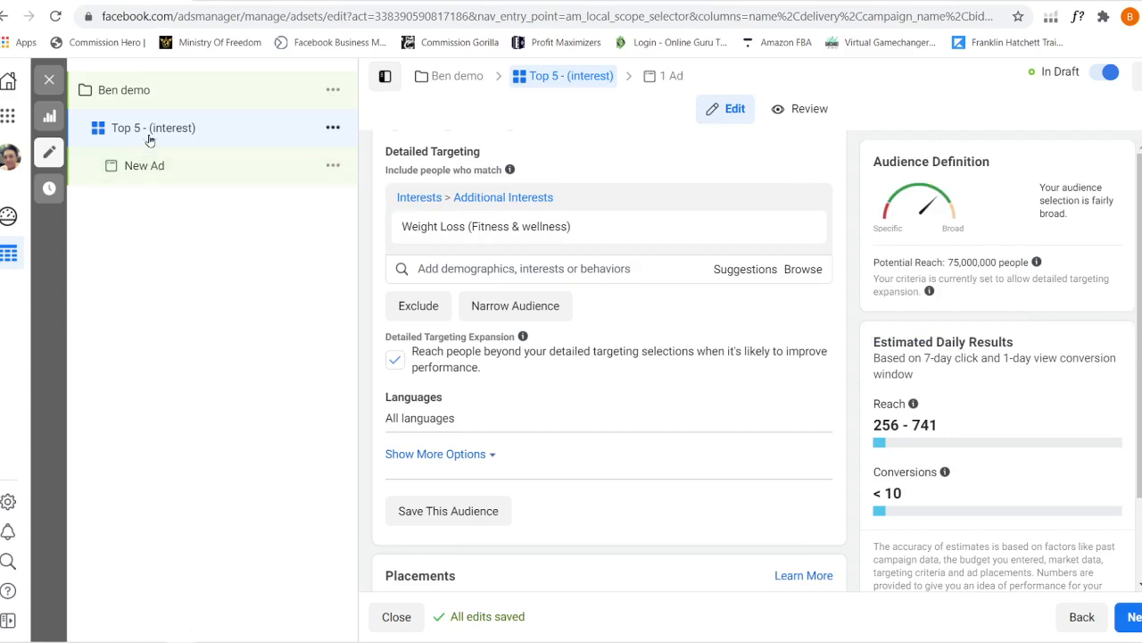
mouse_move(489, 226)
Rename the ad set as "Top 5 - weight loss (fitness & wellness)", replacing the interest placeholder in its name
scroll(465, 212, up, 10)
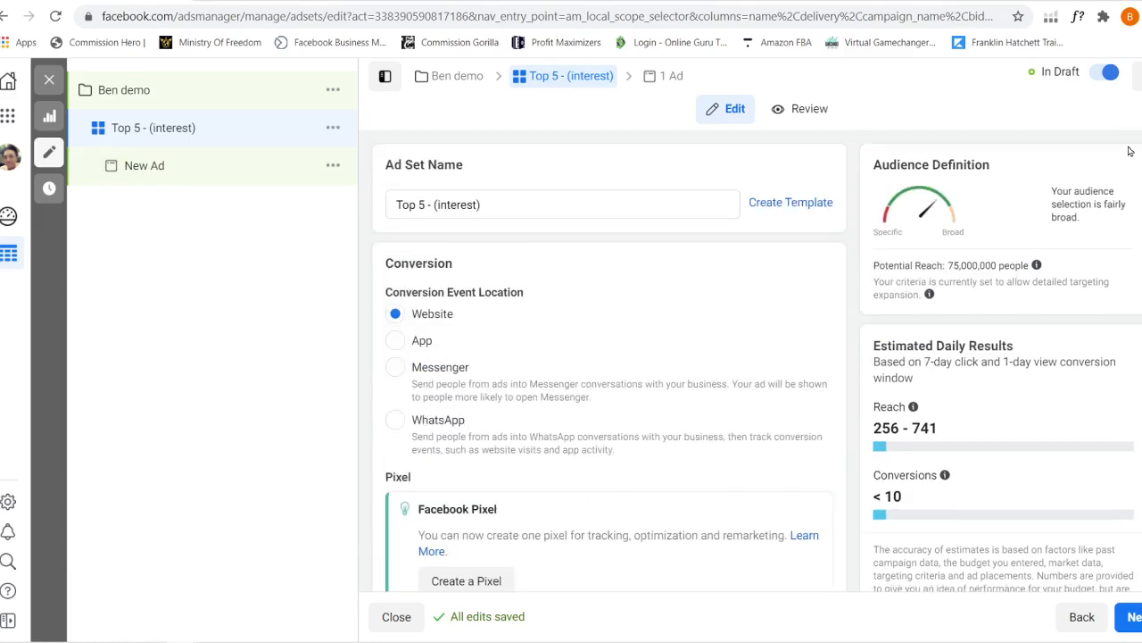
drag(482, 203, 434, 204)
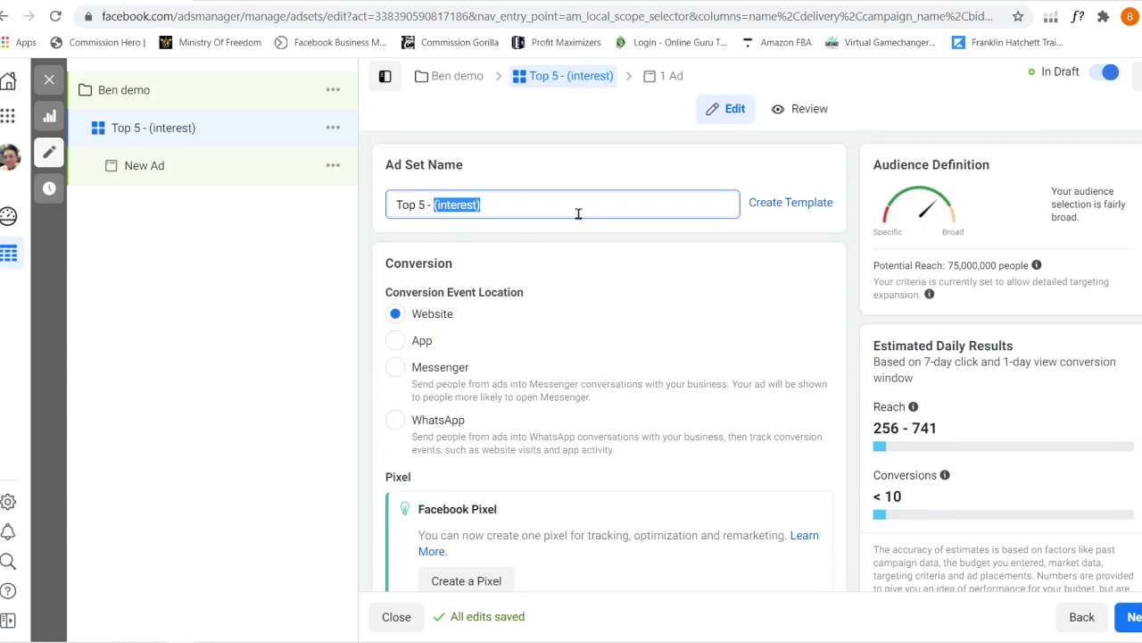
text(weight loss)
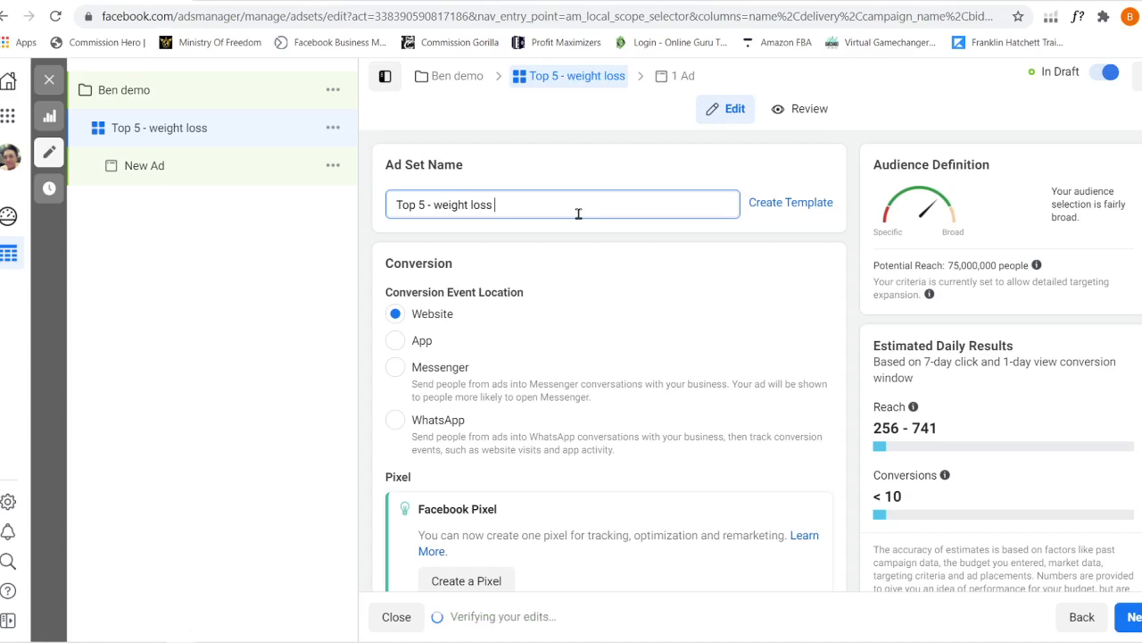
text((fitness)
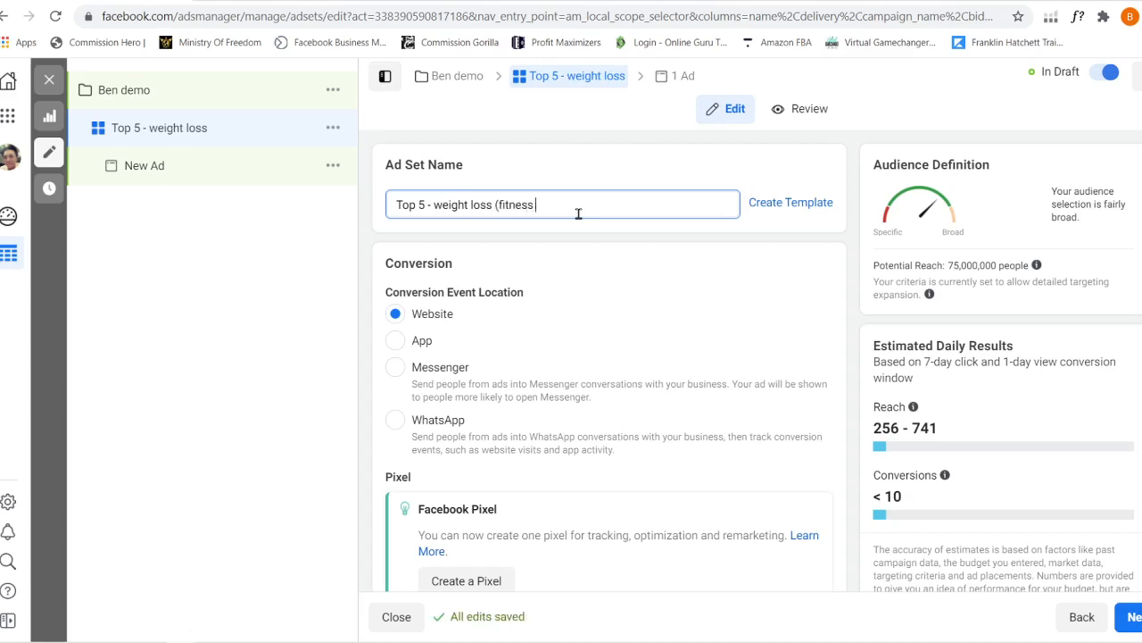
text( & wellnes)
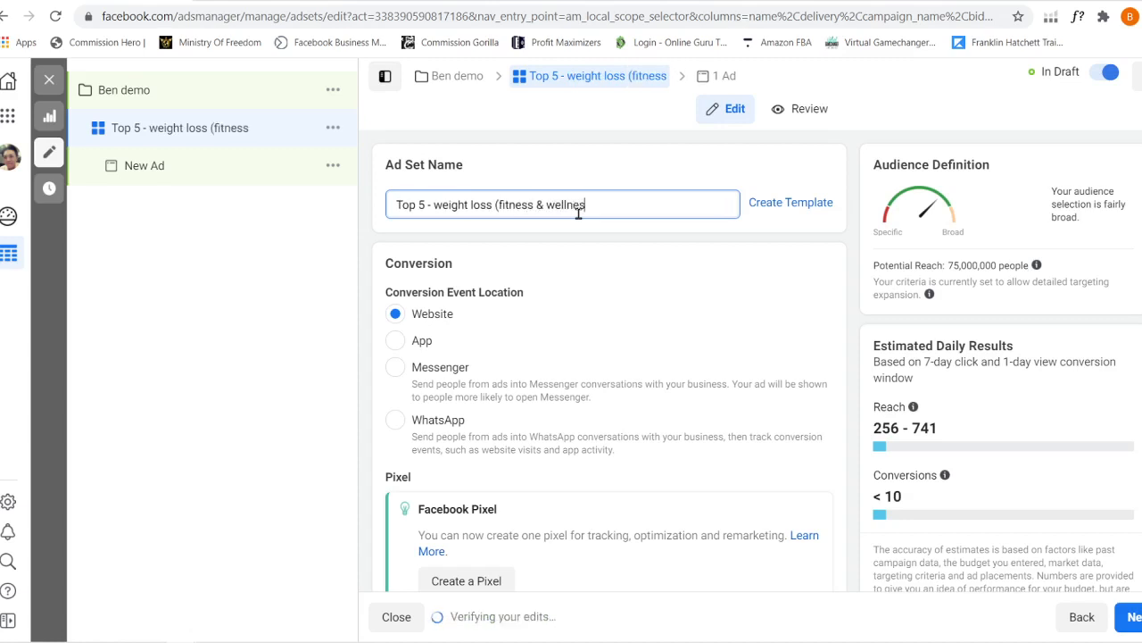
text(s))
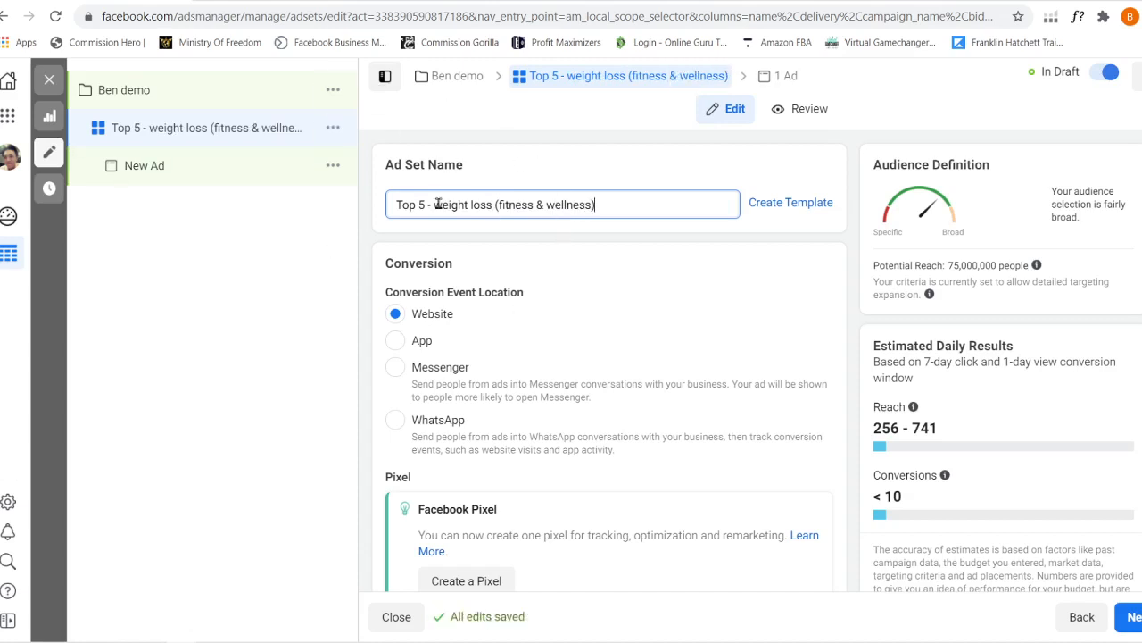
drag(438, 204, 596, 204)
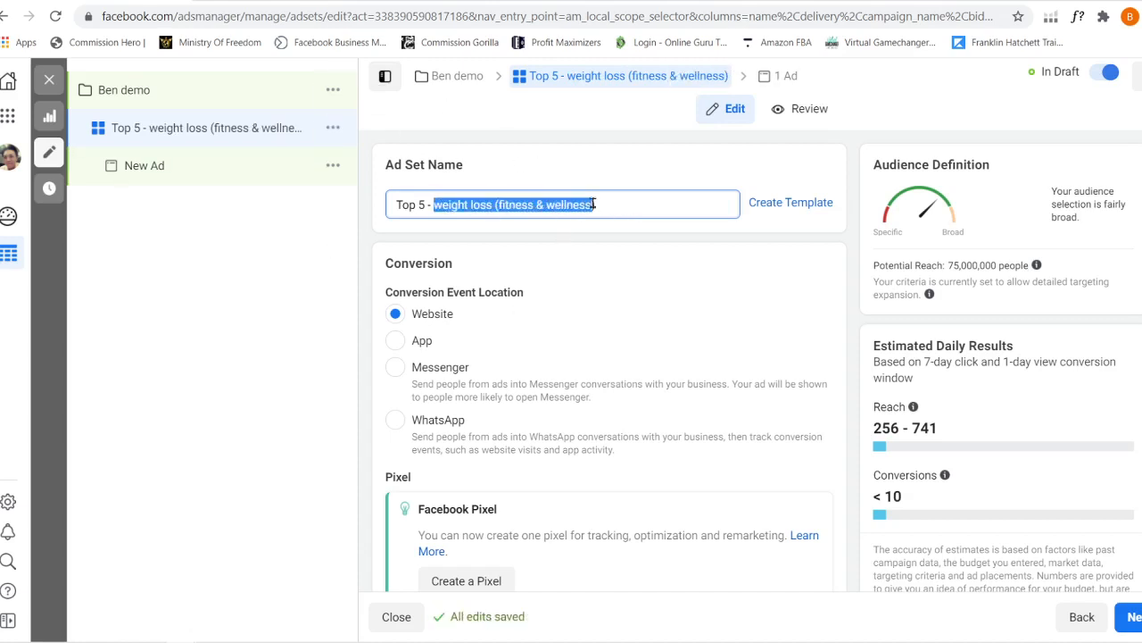
click(640, 242)
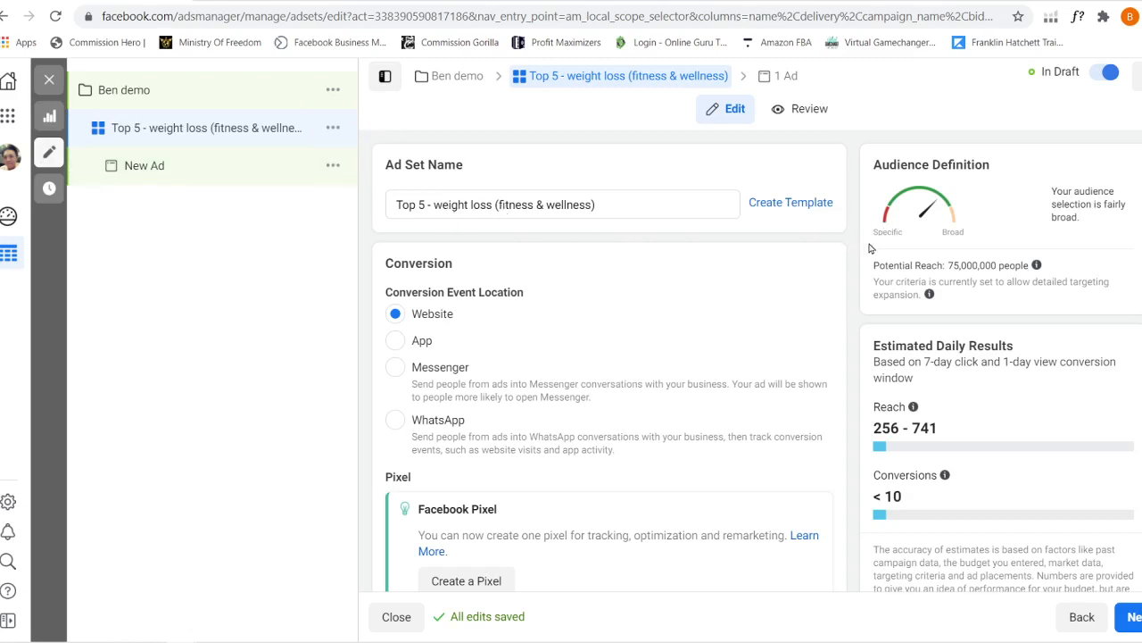
Turn off Detailed Targeting Expansion for the ad set's Weight Loss (Fitness & wellness) audience
scroll(853, 258, down, 4)
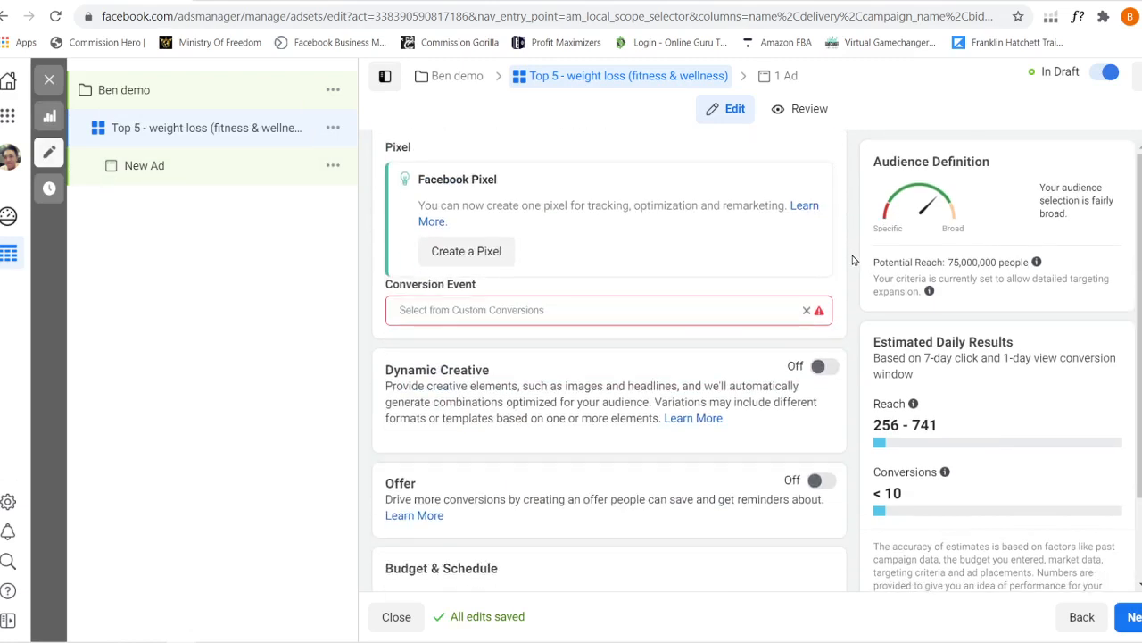
scroll(853, 279, down, 5)
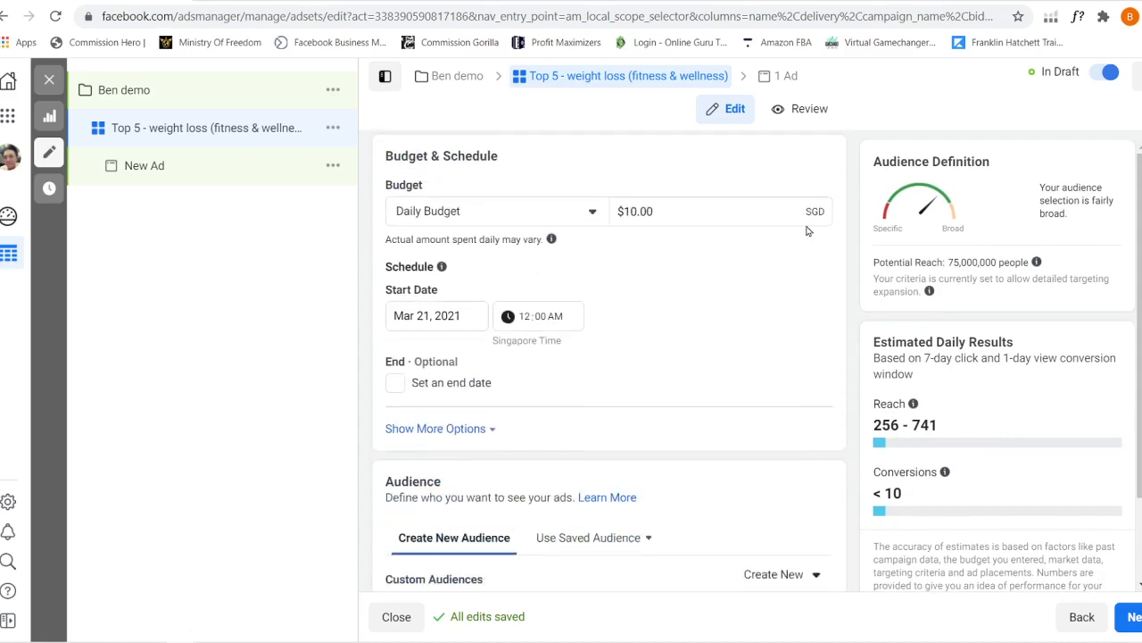
scroll(655, 324, down, 3)
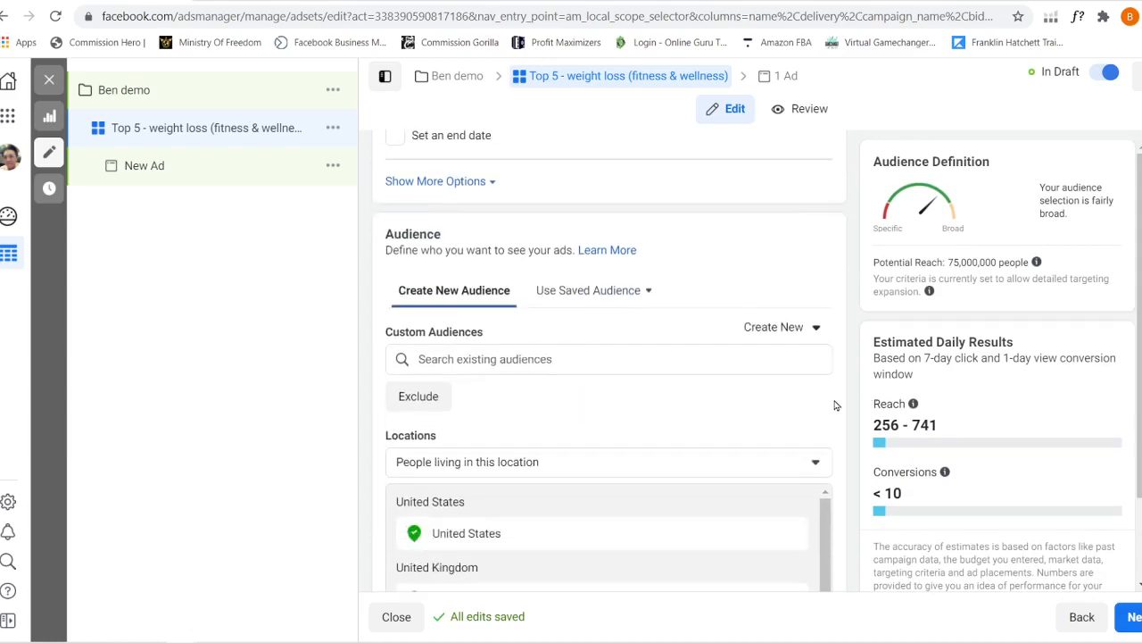
scroll(834, 405, down, 9)
scroll(834, 404, down, 2)
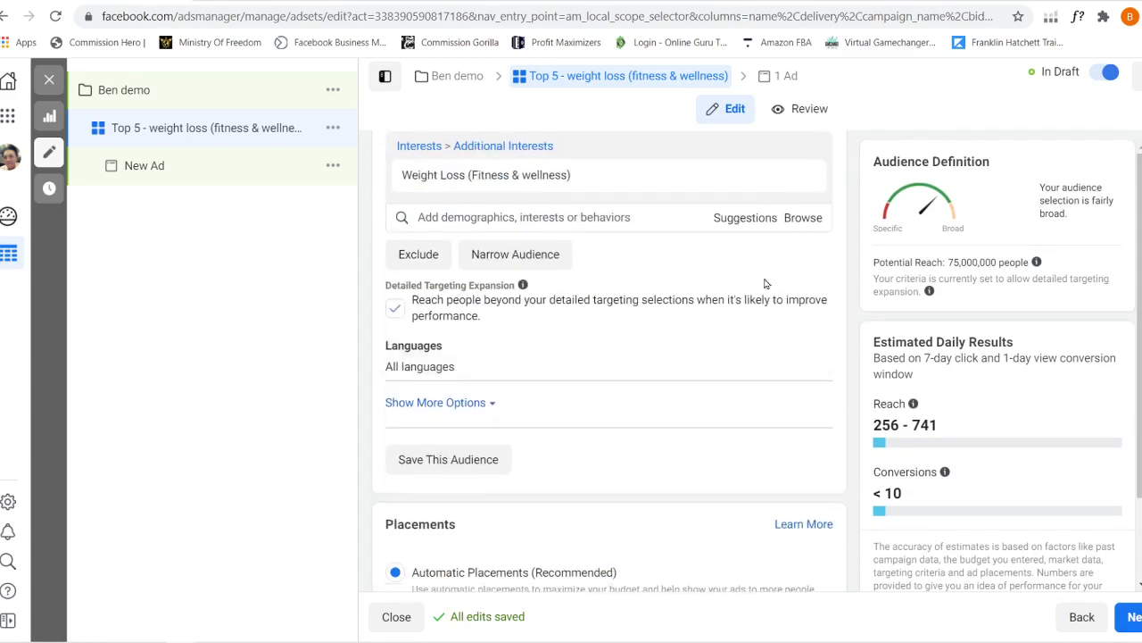
mouse_move(505, 170)
click(398, 311)
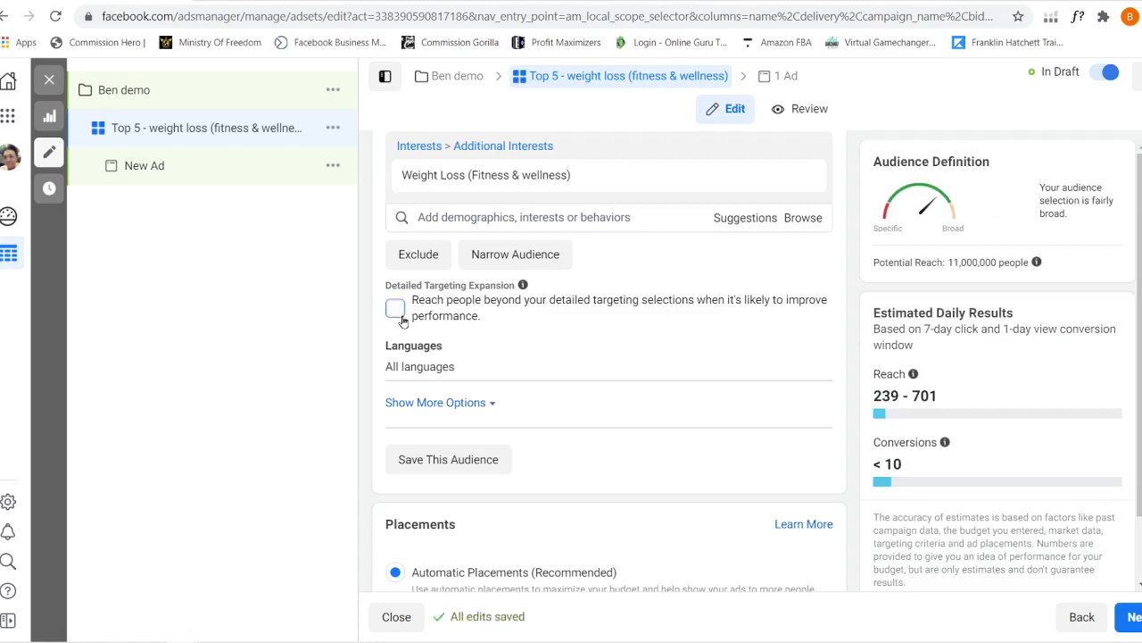
click(402, 319)
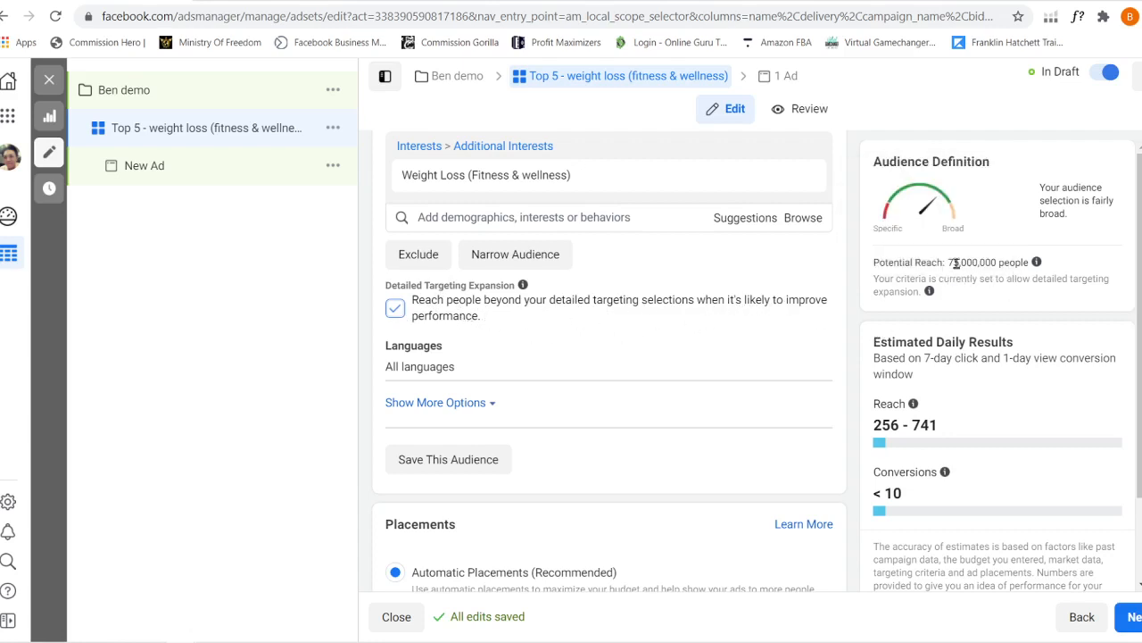
click(395, 308)
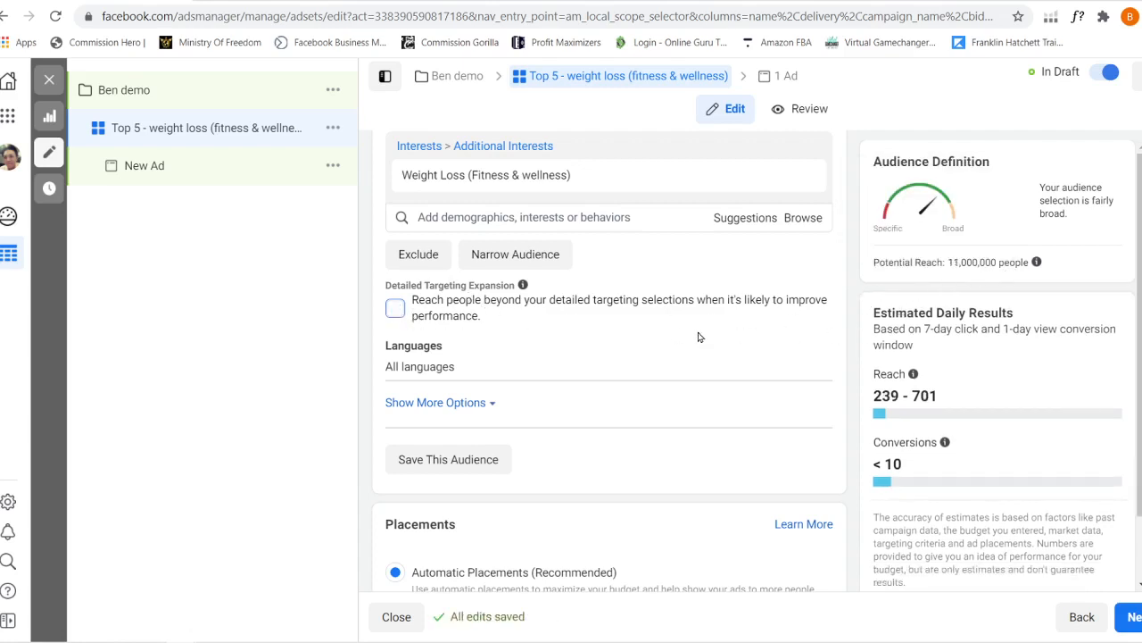
Re-enable Detailed Targeting Expansion to compare its effect on the potential reach, and switch it off again
scroll(698, 336, up, 2)
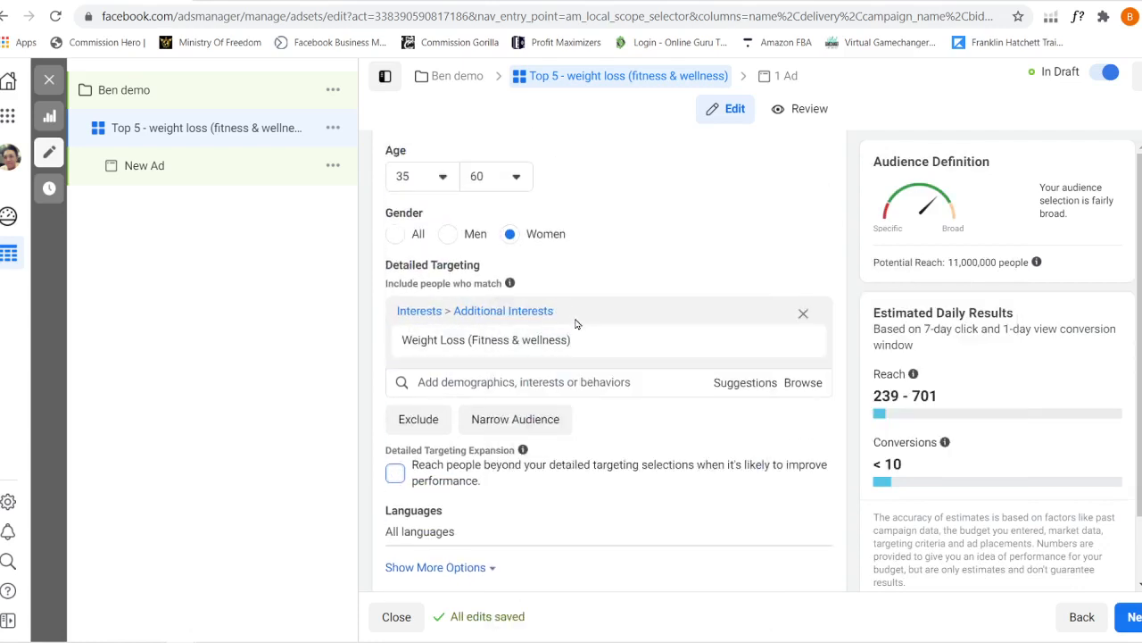
mouse_move(582, 339)
scroll(687, 247, up, 1)
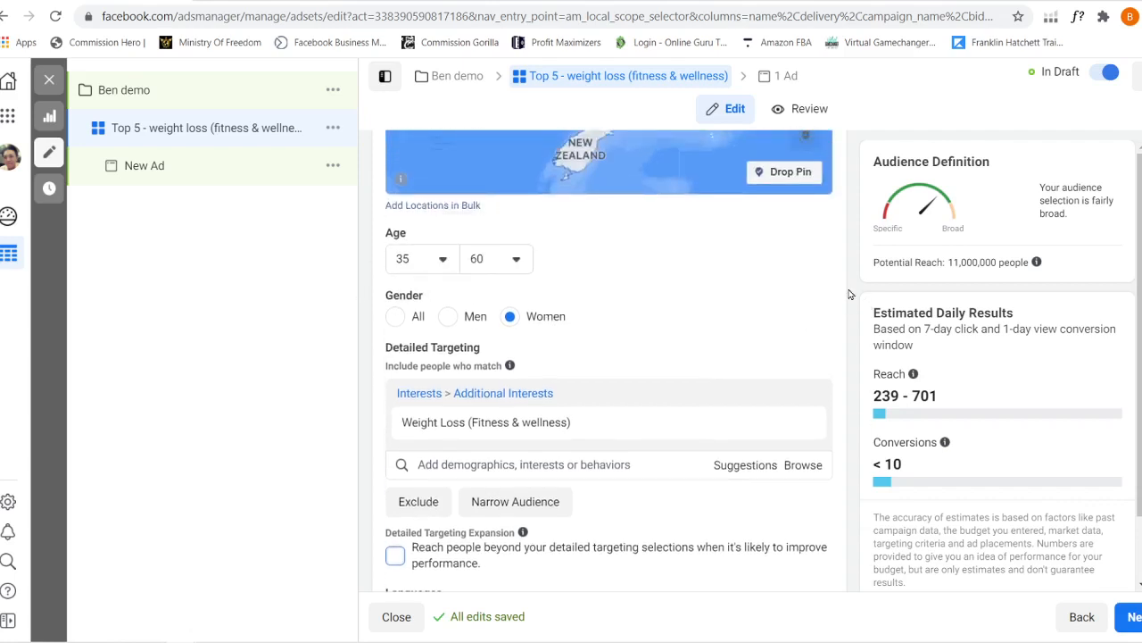
scroll(843, 299, up, 4)
scroll(858, 258, up, 4)
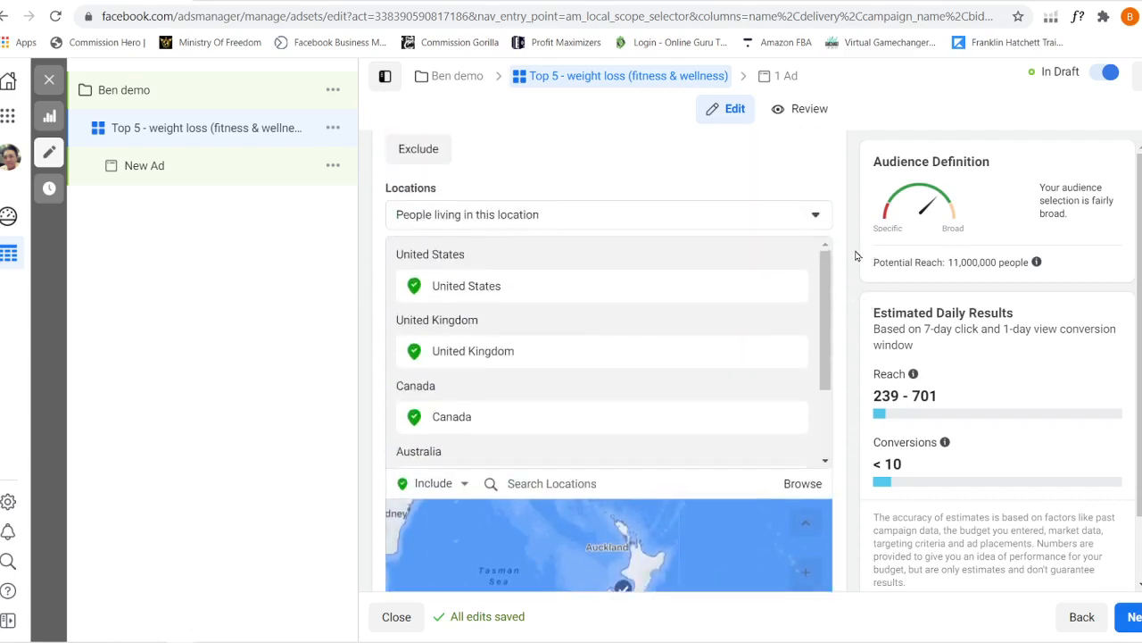
scroll(855, 259, down, 8)
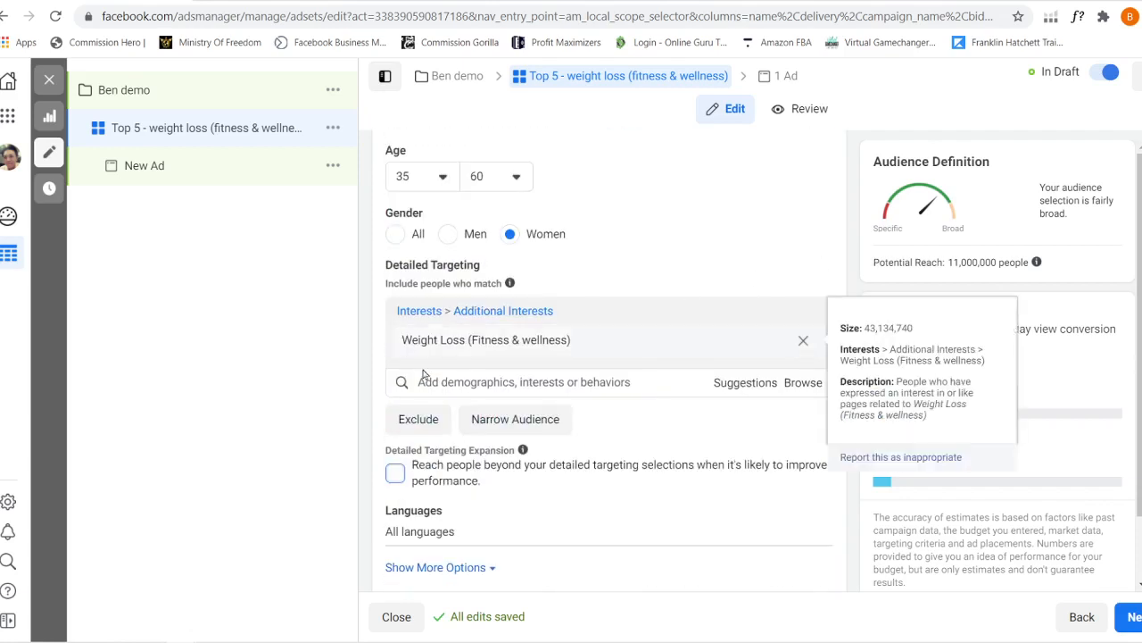
click(394, 473)
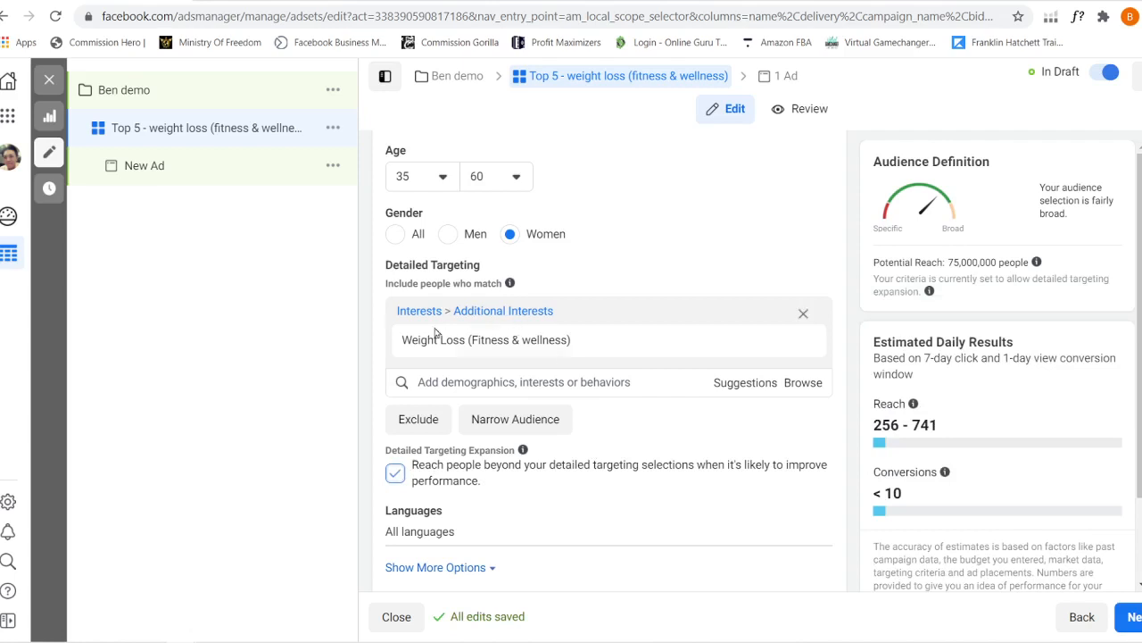
mouse_move(443, 330)
click(475, 482)
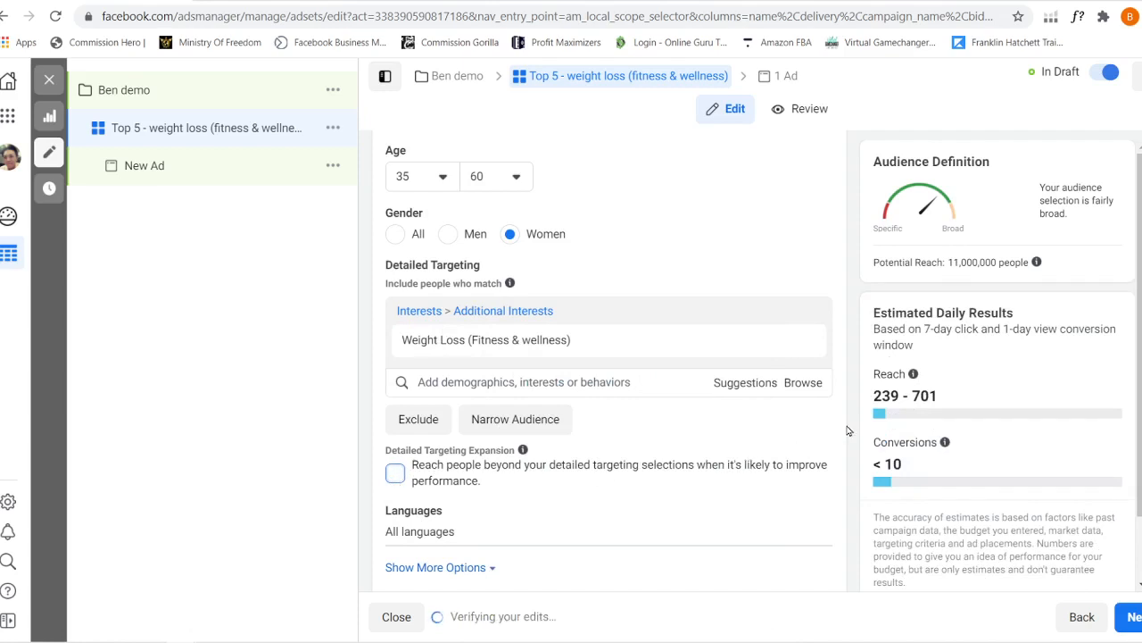
Set the audience's language to English (All) and dismiss the specialized option notice
scroll(848, 432, down, 3)
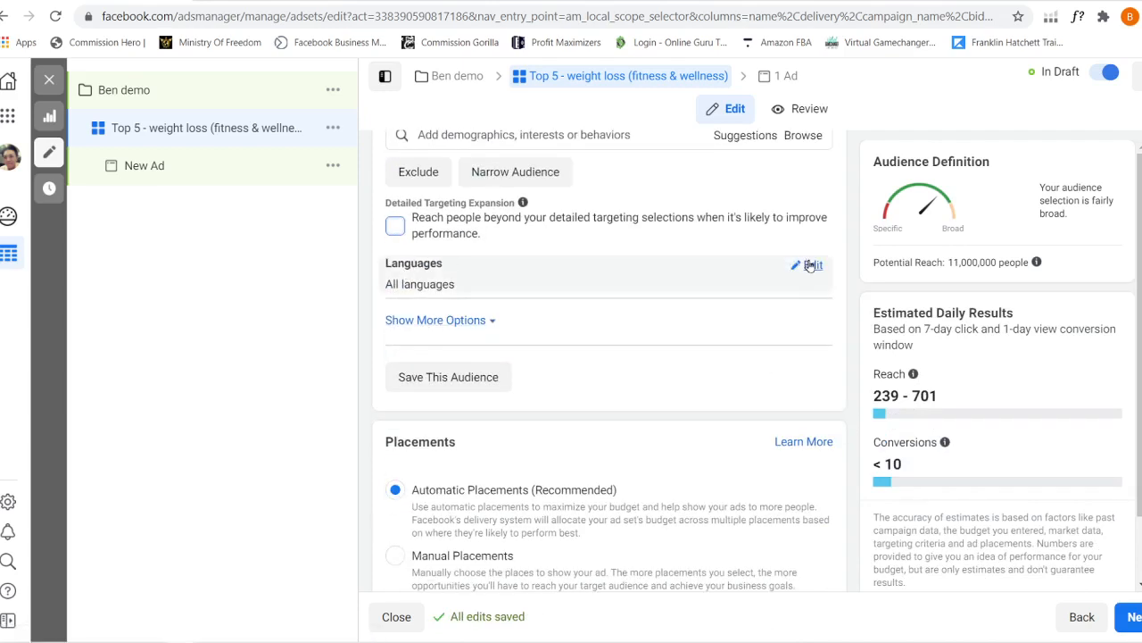
click(808, 266)
click(656, 290)
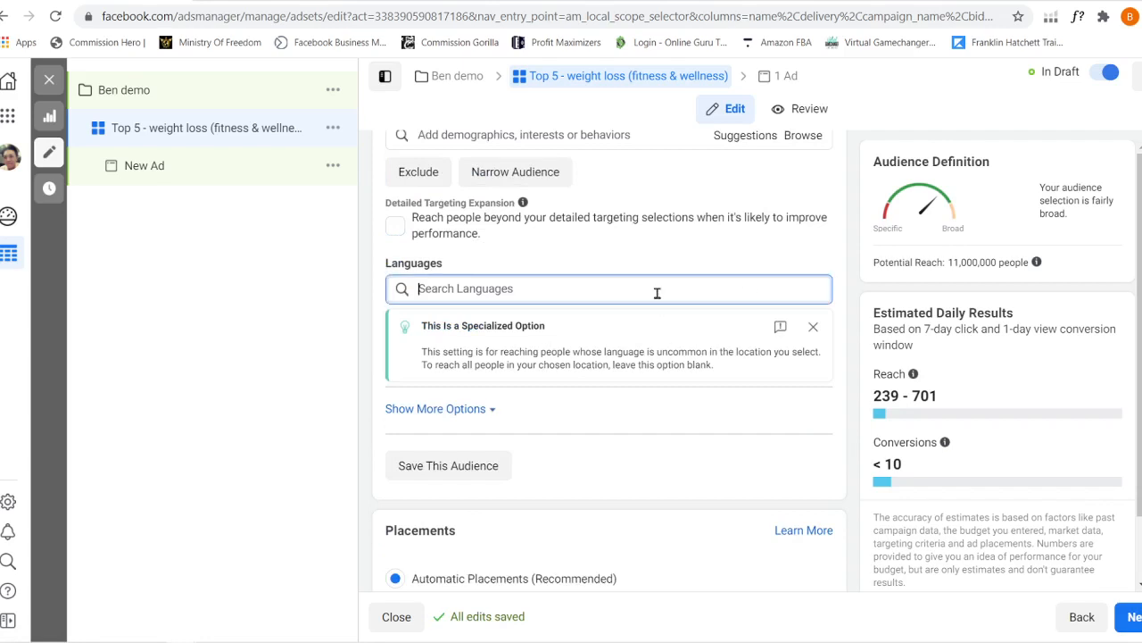
text(english)
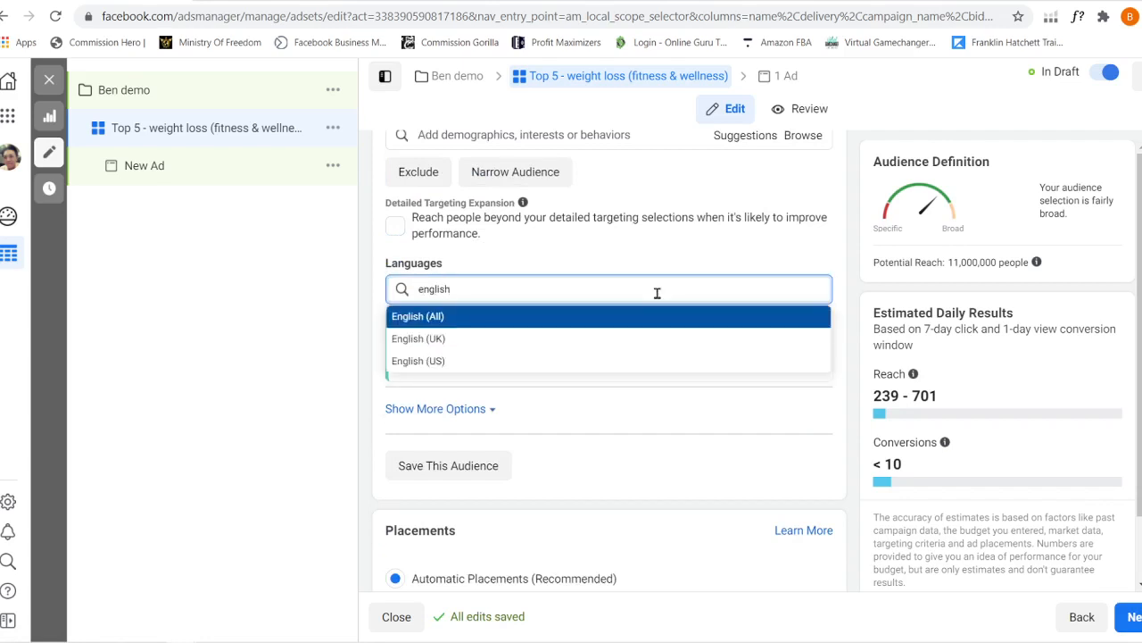
click(658, 321)
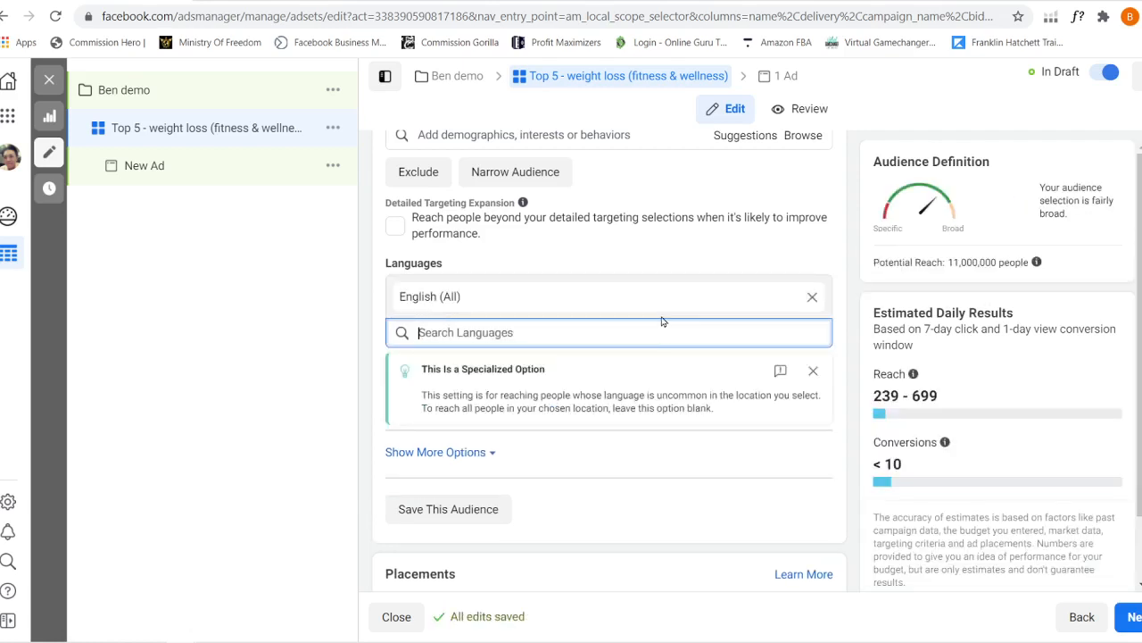
click(812, 371)
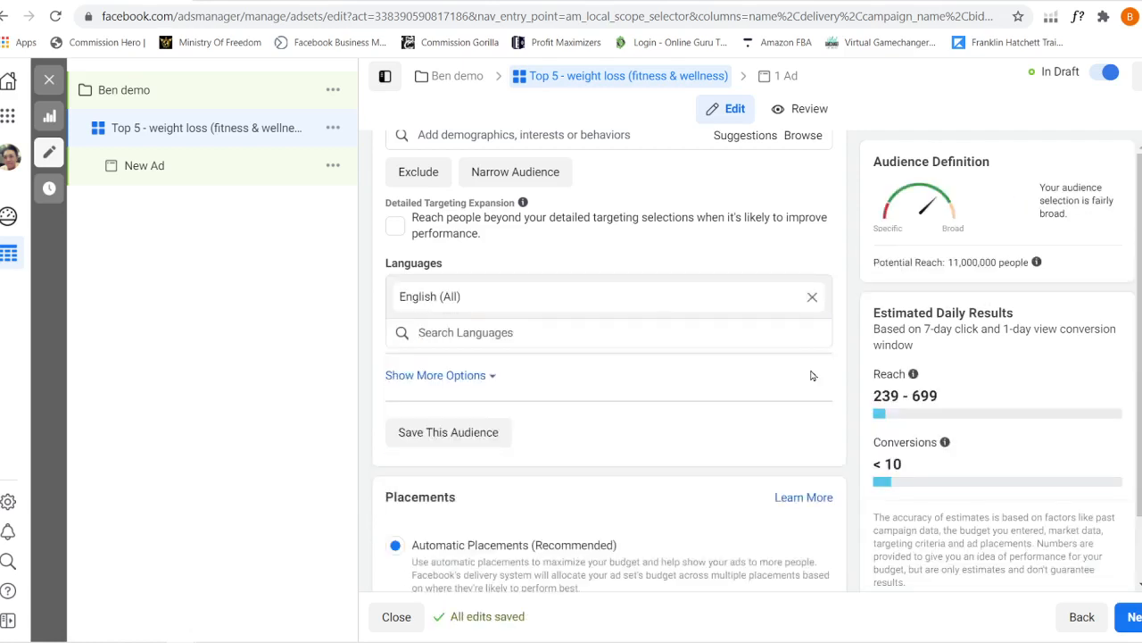
Examine the full list of countries in the audience's locations and the ad set's budget and schedule
scroll(853, 360, up, 10)
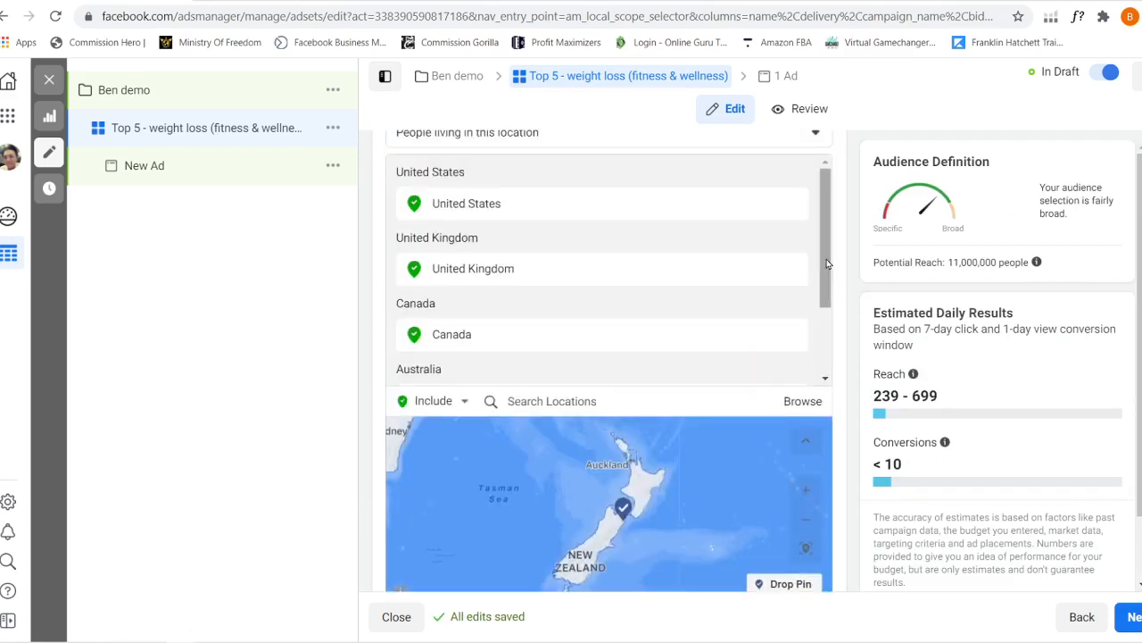
mouse_move(826, 263)
mouse_down()
mouse_move(833, 334)
mouse_move(823, 259)
mouse_up()
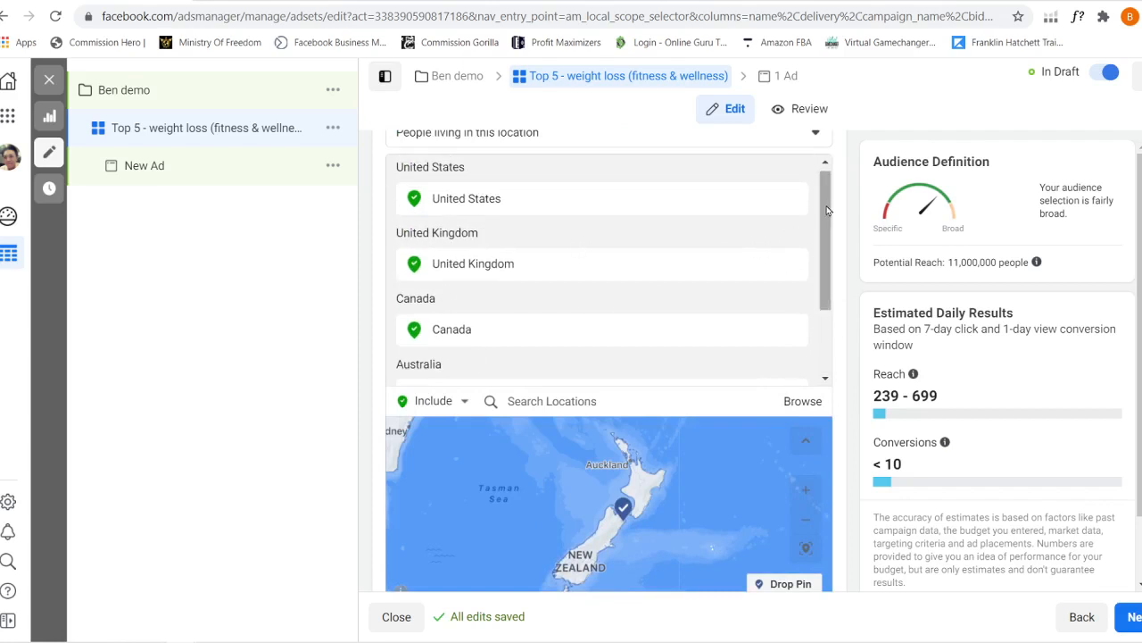
drag(828, 194, 828, 317)
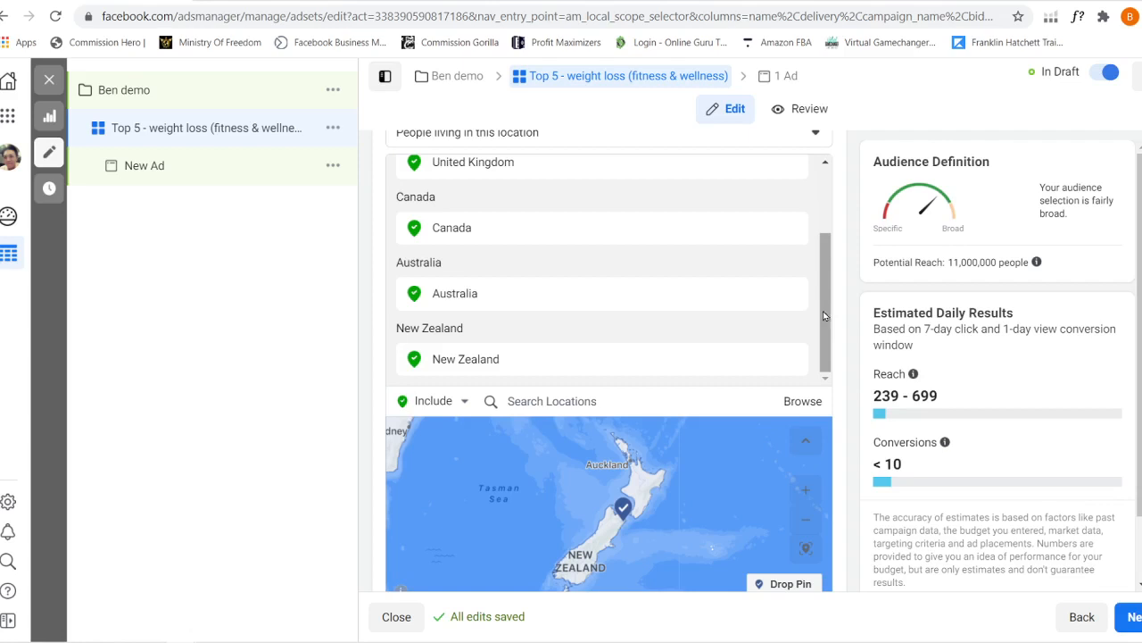
mouse_move(824, 316)
mouse_down()
mouse_move(825, 286)
mouse_move(825, 331)
mouse_up()
drag(824, 331, 826, 288)
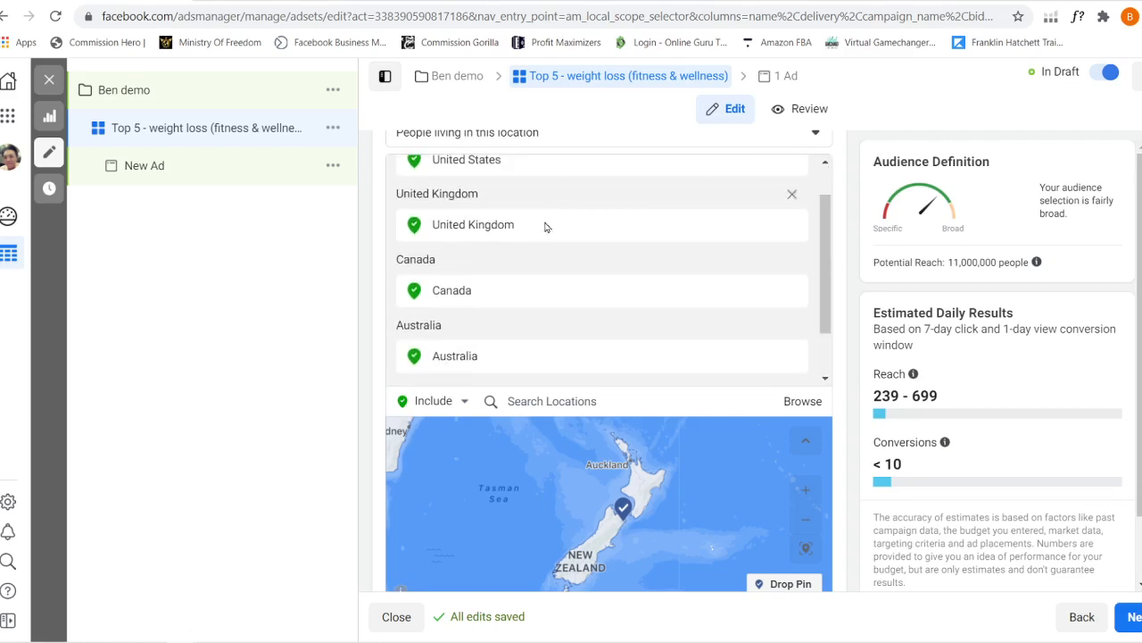
scroll(828, 265, up, 1)
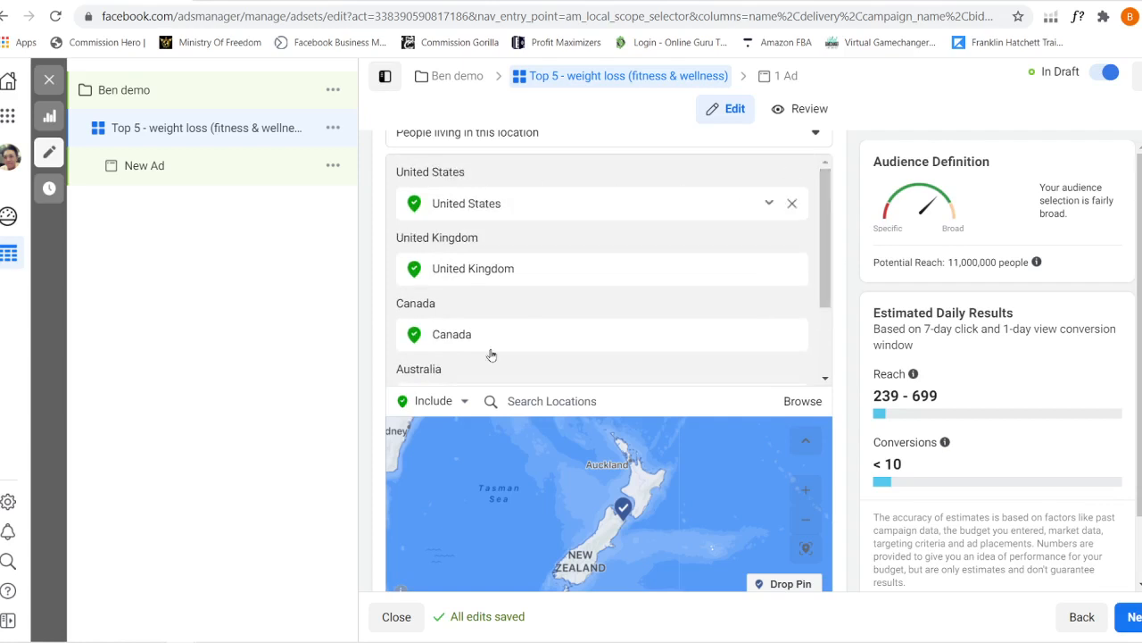
drag(829, 232, 828, 352)
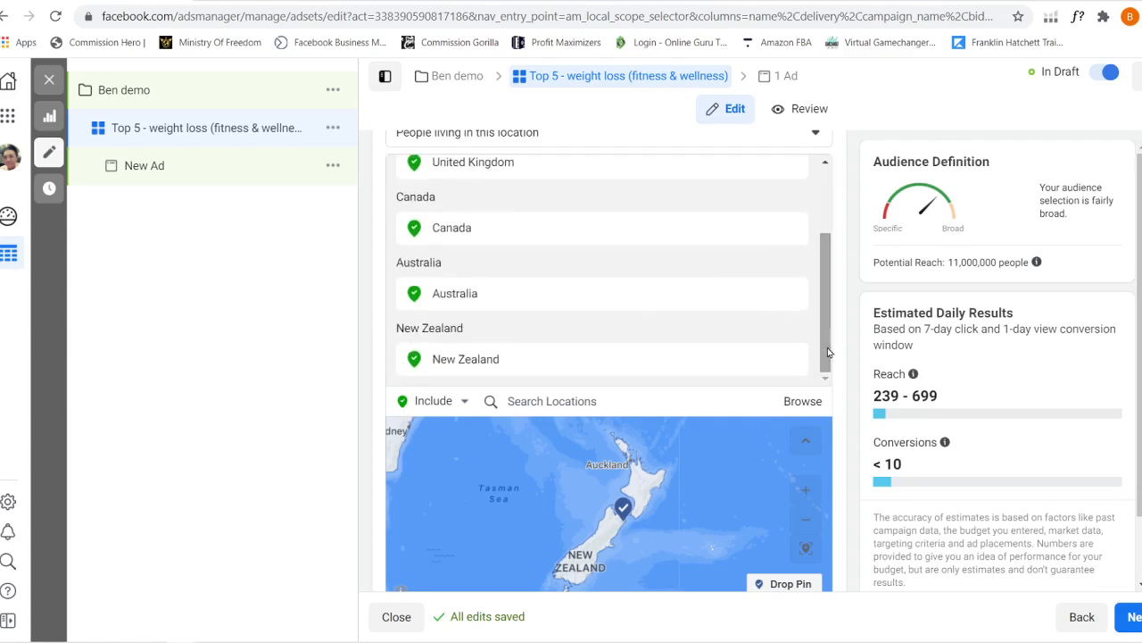
scroll(850, 341, up, 4)
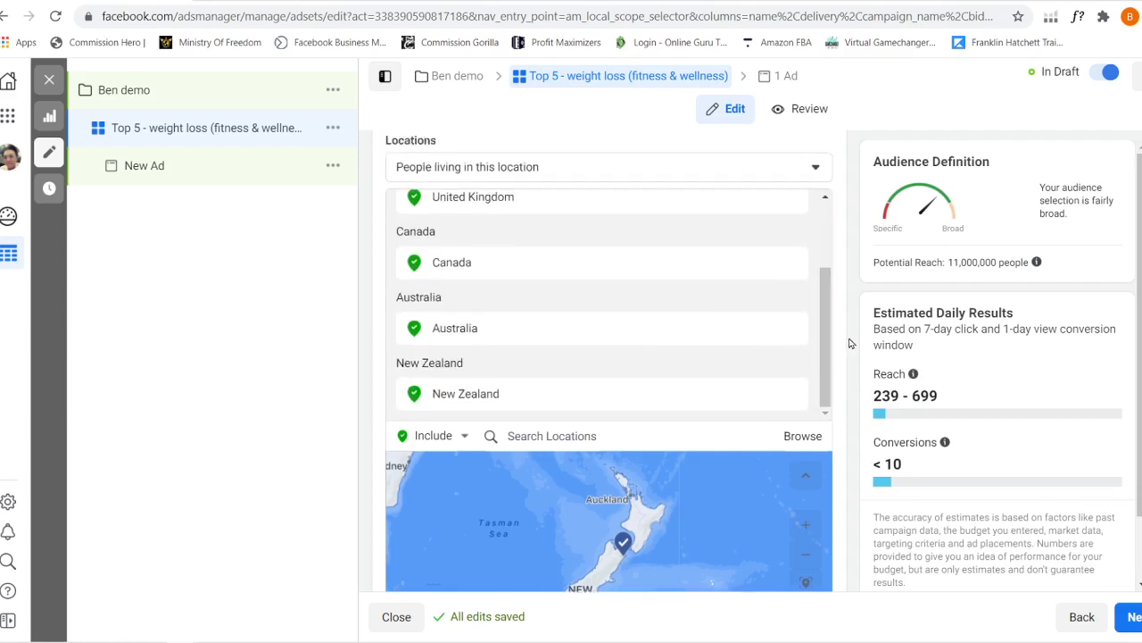
scroll(850, 341, up, 6)
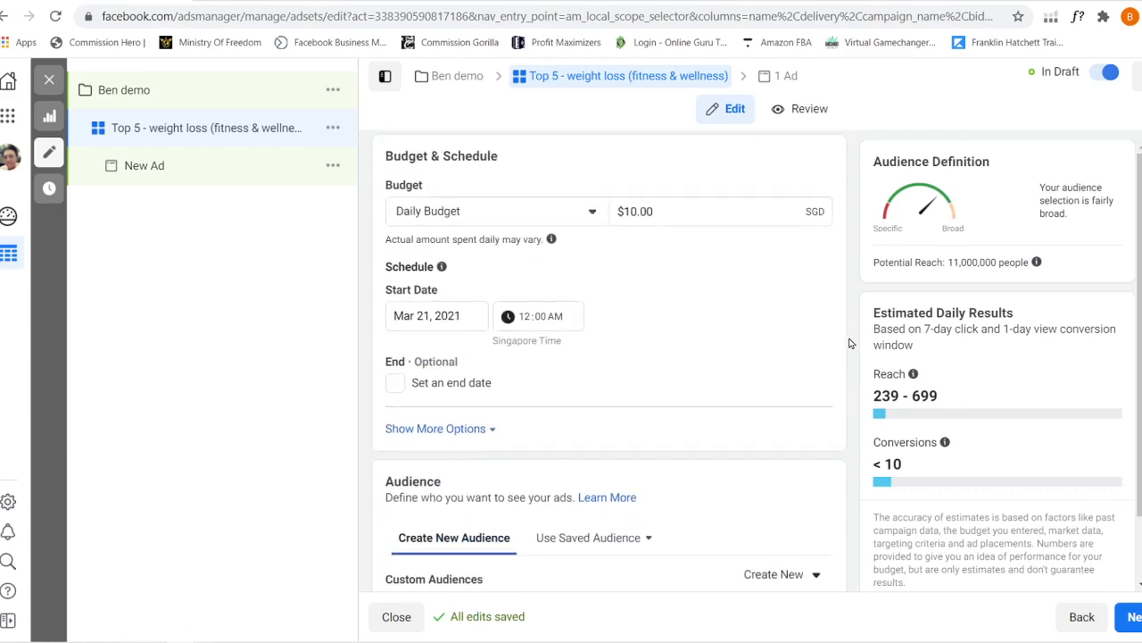
scroll(850, 343, up, 5)
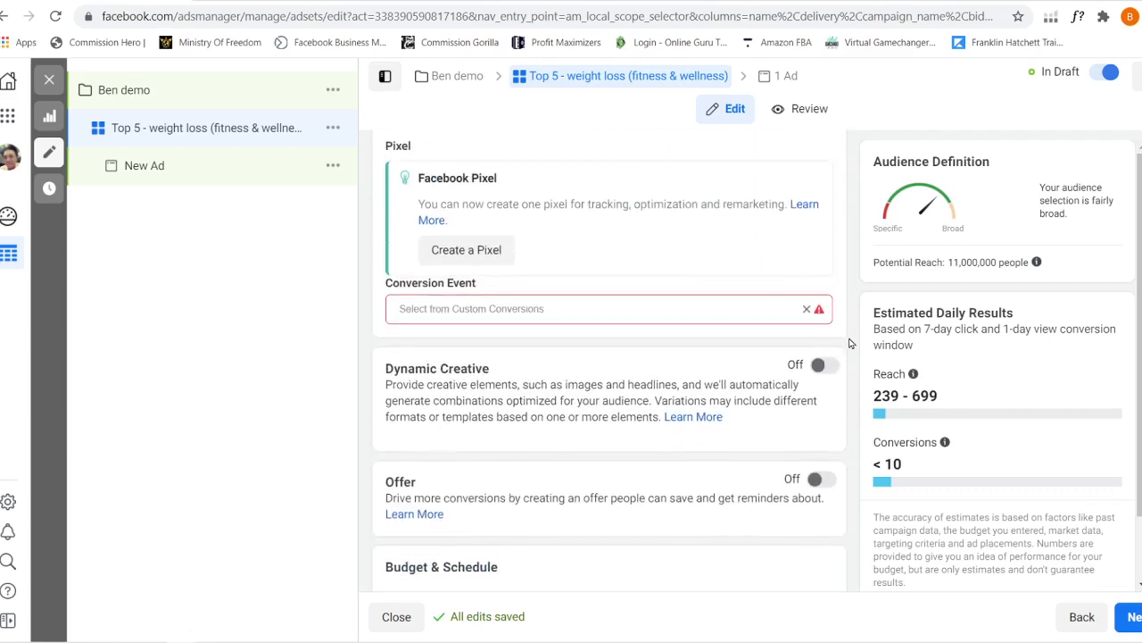
Check the Ben demo campaign settings, return to its ad set and review the budget, locations, age and gender
click(457, 77)
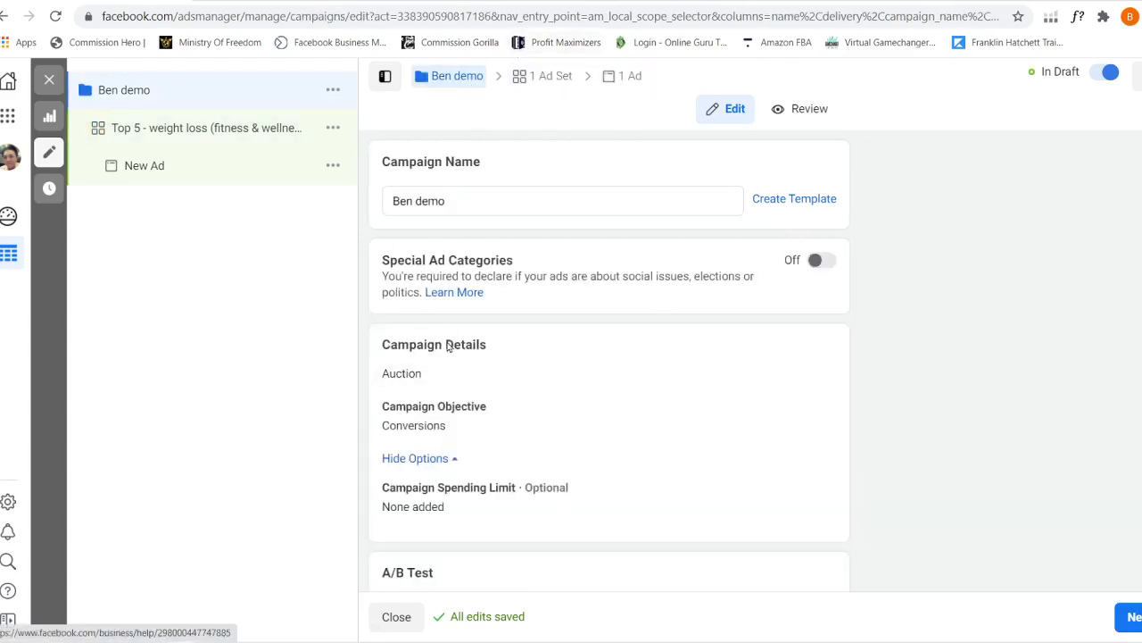
click(545, 77)
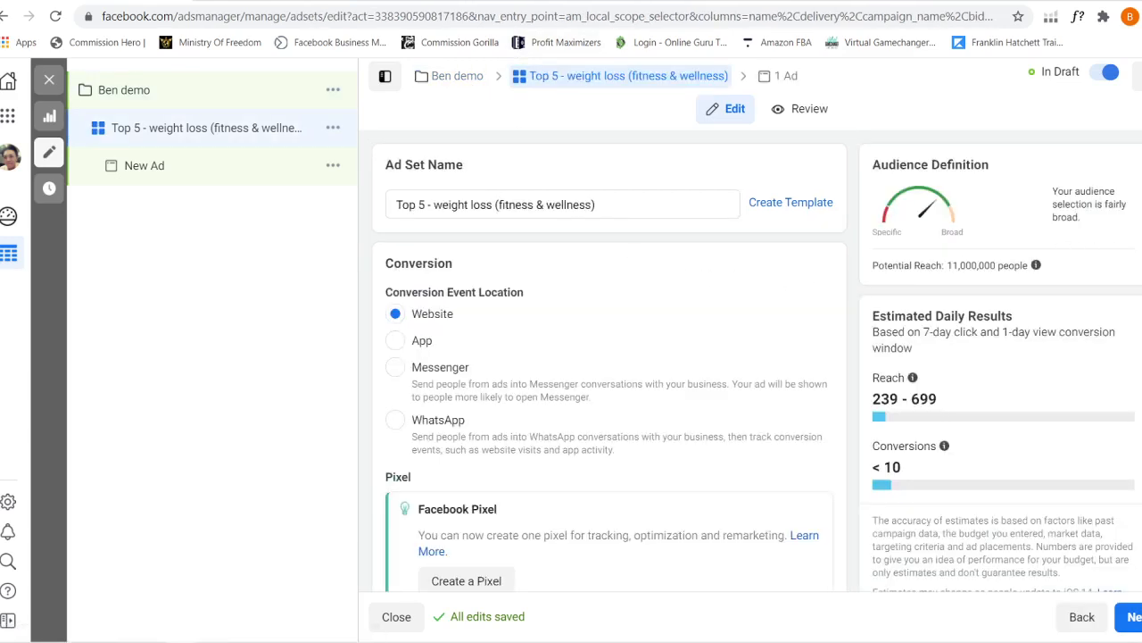
scroll(610, 360, down, 8)
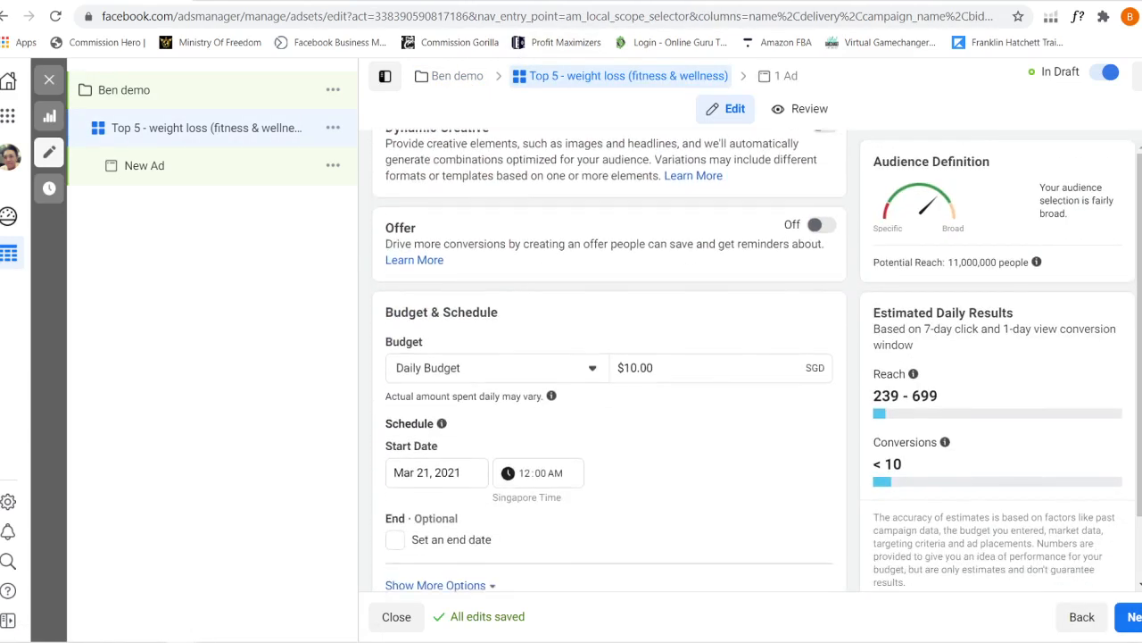
scroll(610, 361, down, 6)
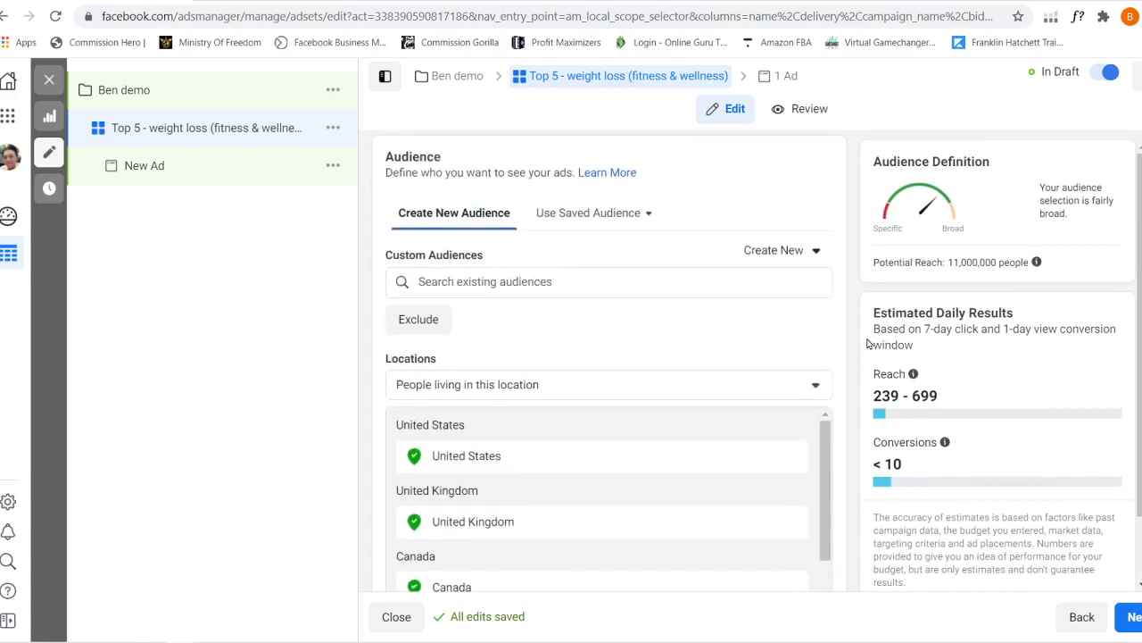
scroll(857, 361, down, 2)
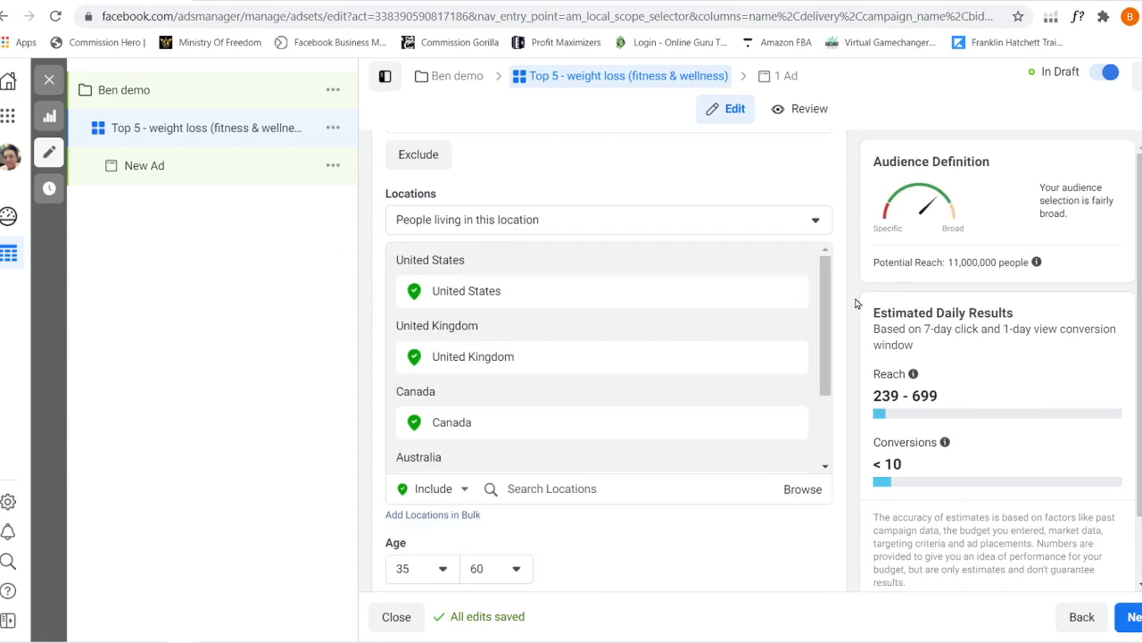
scroll(852, 306, down, 2)
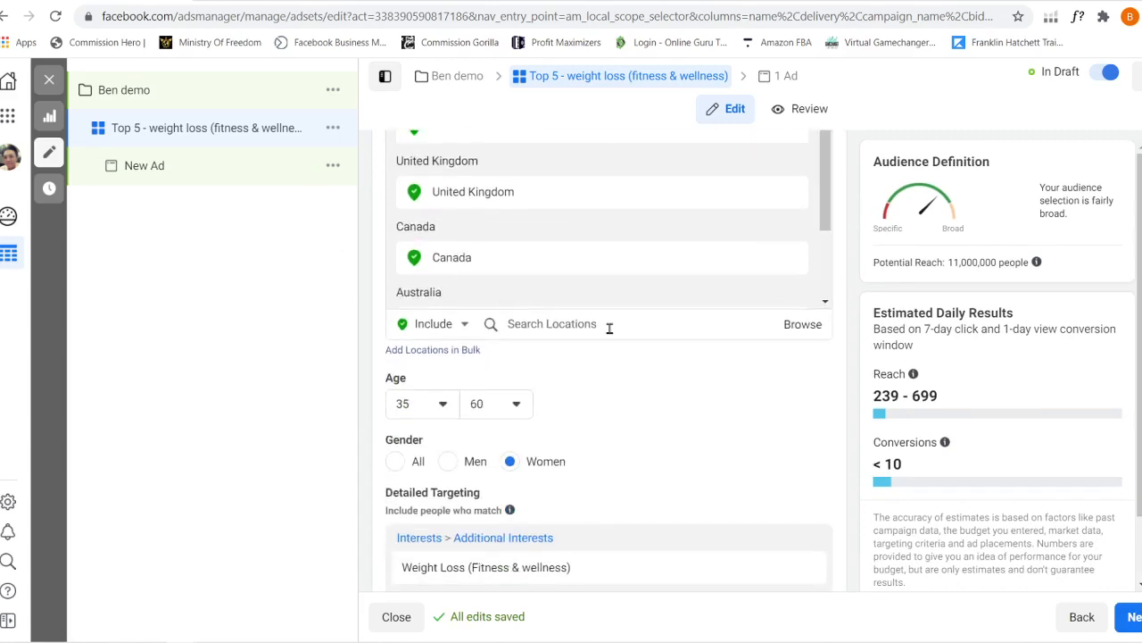
drag(825, 189, 831, 152)
scroll(852, 241, up, 3)
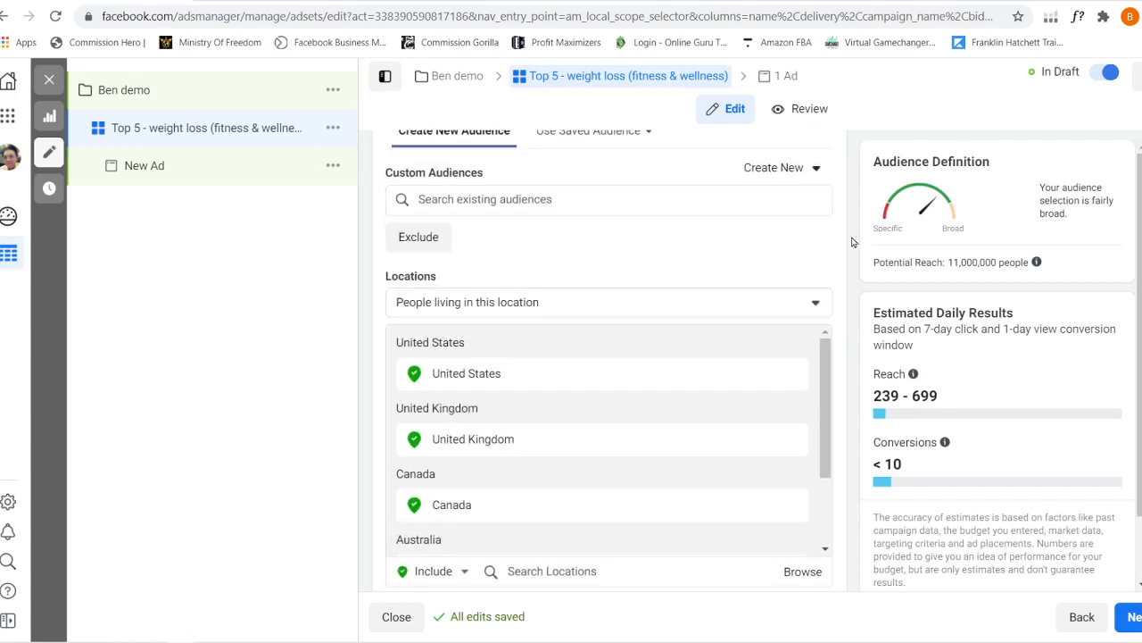
scroll(853, 241, down, 2)
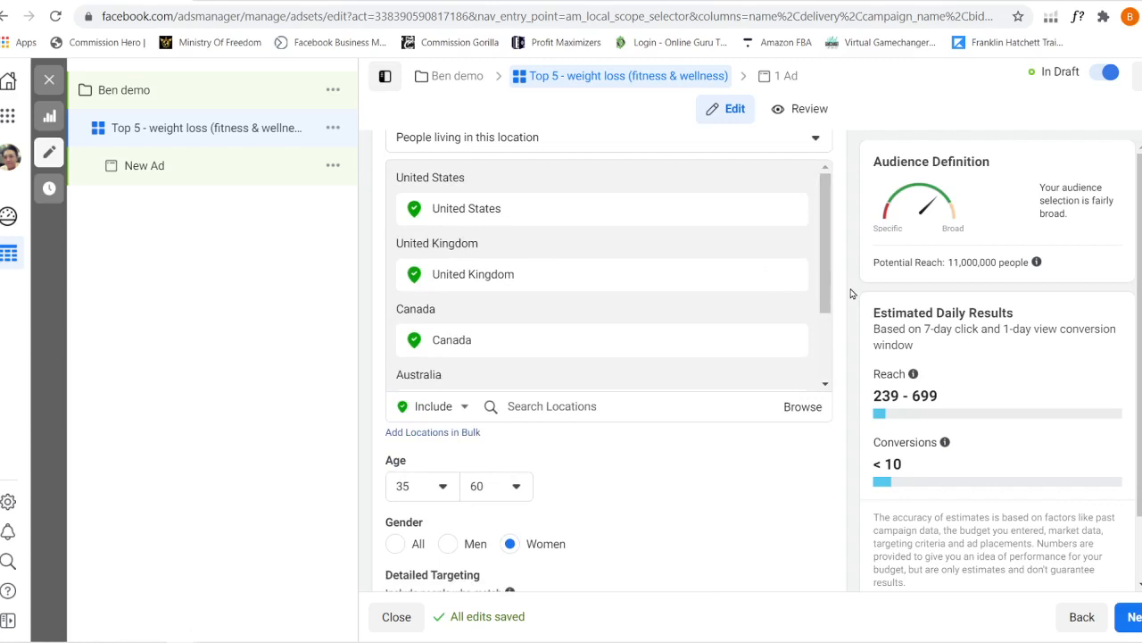
Examine the ad set's locations, budget and schedule, age, gender, detailed targeting, languages and placements
scroll(850, 294, down, 2)
scroll(850, 294, up, 3)
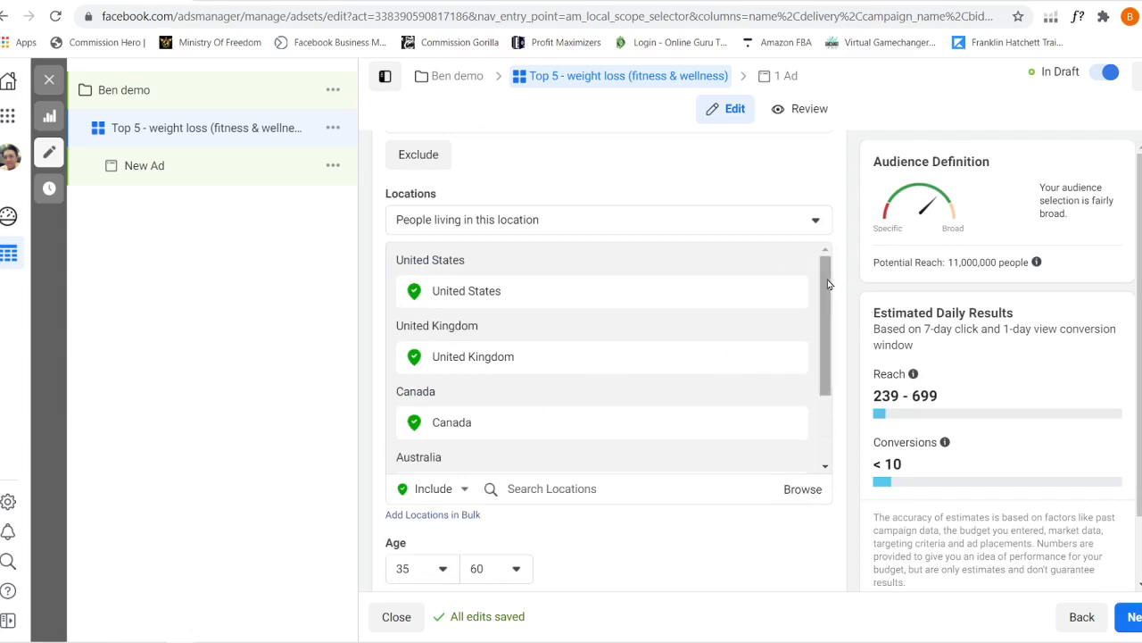
drag(828, 284, 828, 378)
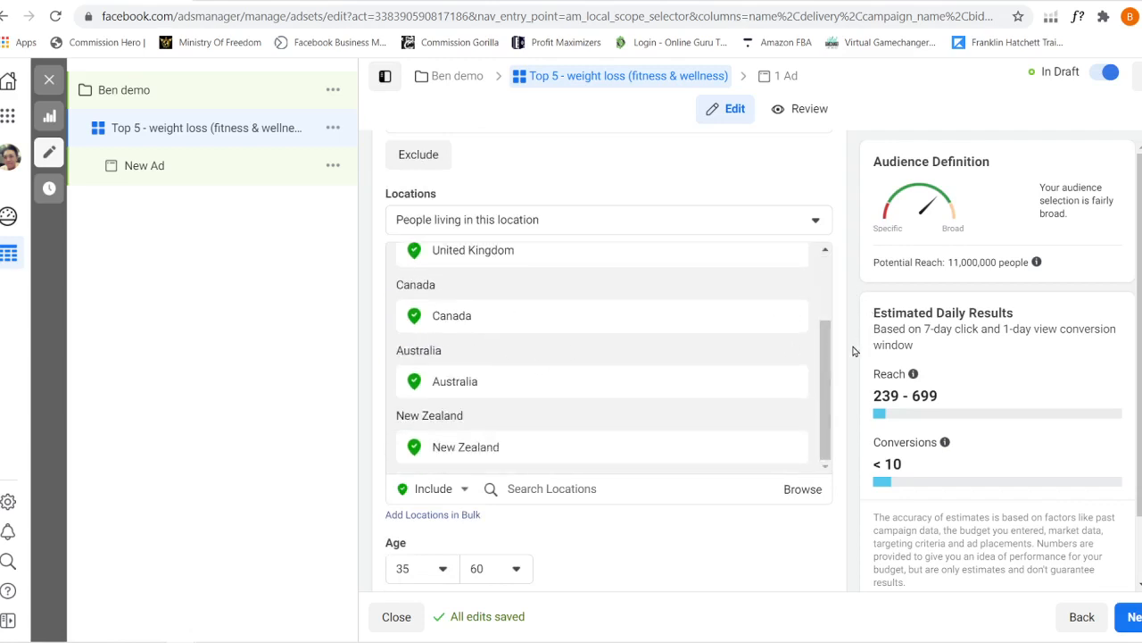
scroll(852, 351, down, 3)
scroll(852, 351, up, 4)
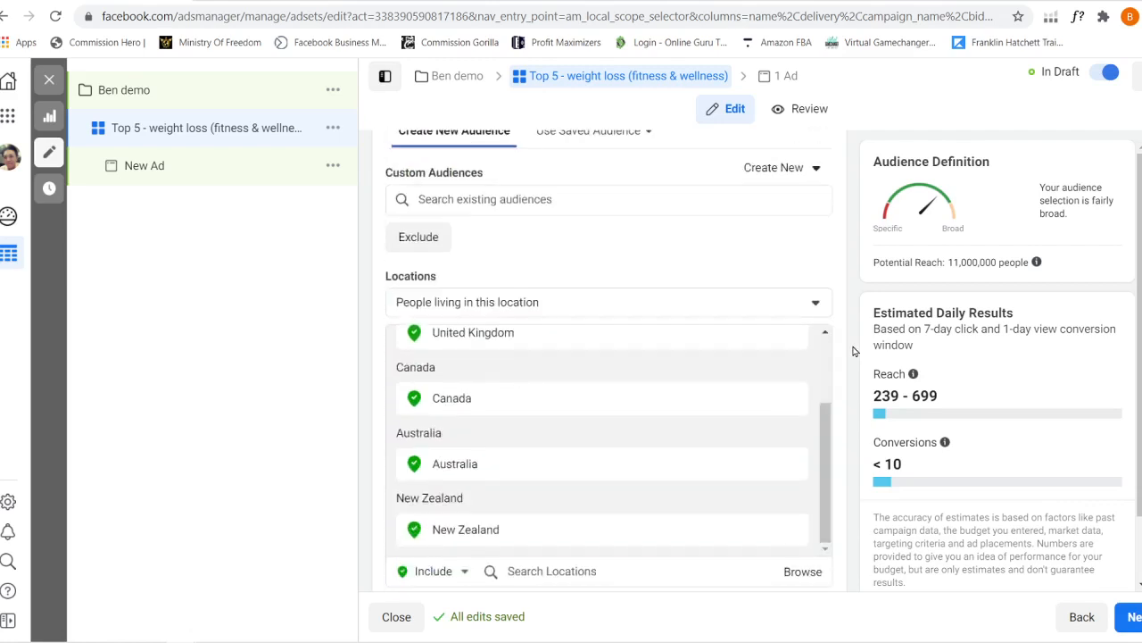
scroll(852, 351, up, 6)
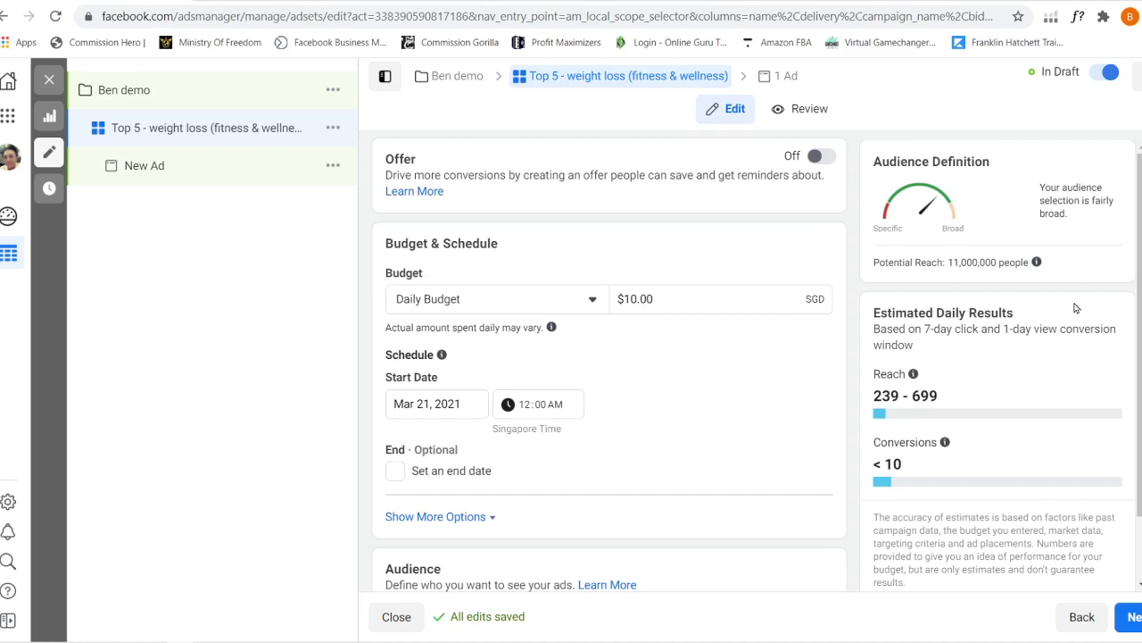
scroll(608, 357, down, 2)
scroll(609, 357, down, 1)
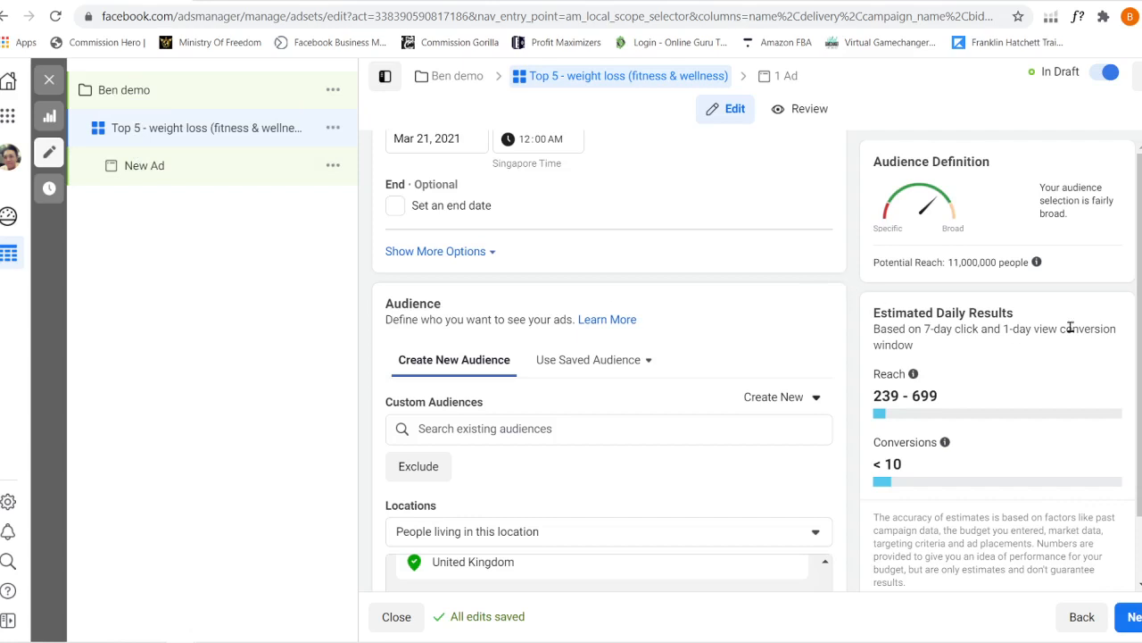
scroll(609, 357, down, 8)
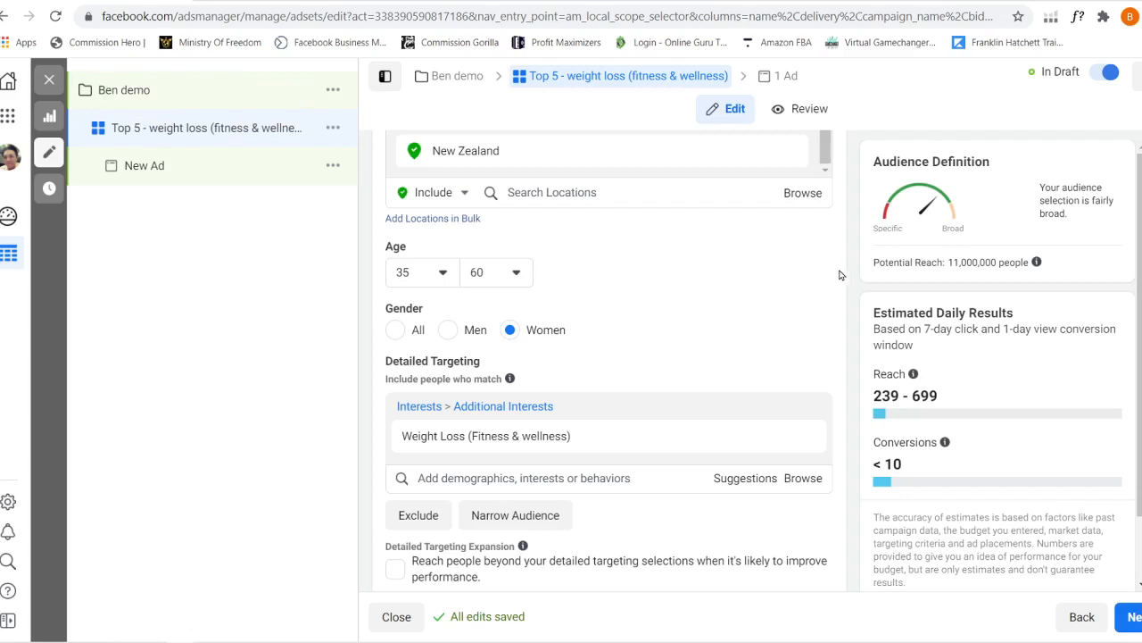
scroll(850, 299, down, 2)
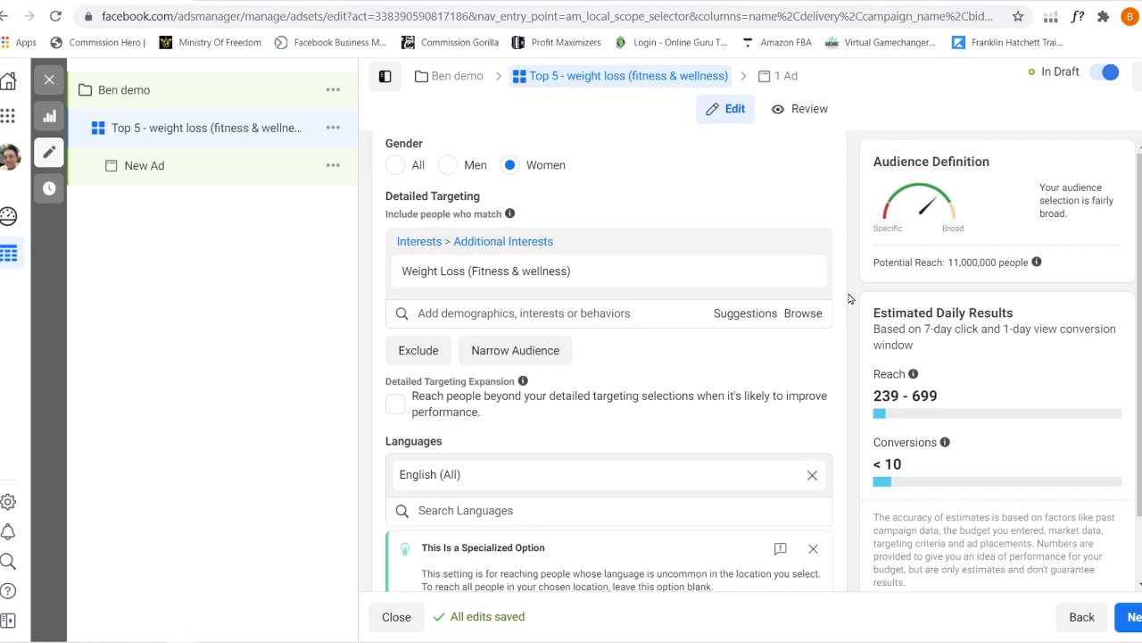
scroll(861, 311, down, 4)
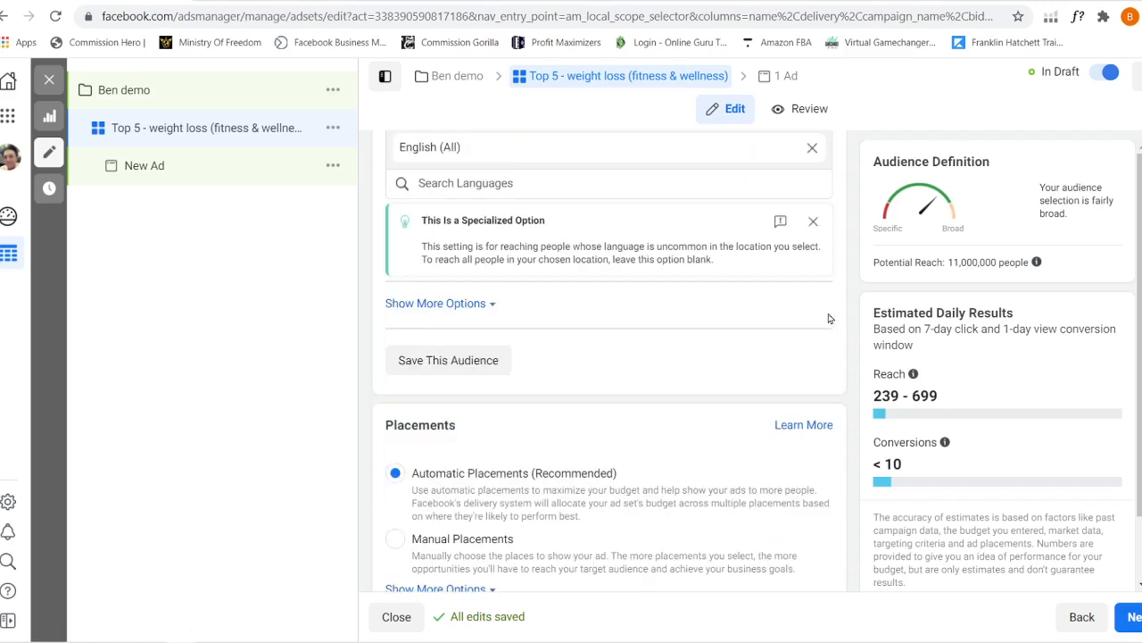
scroll(849, 332, up, 3)
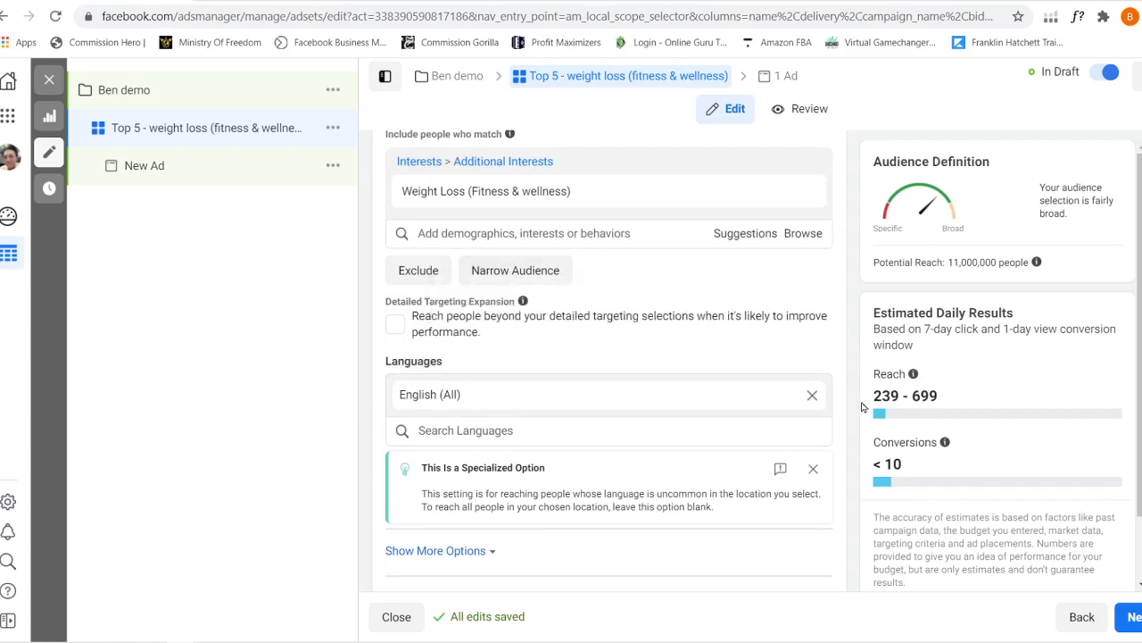
scroll(855, 411, down, 2)
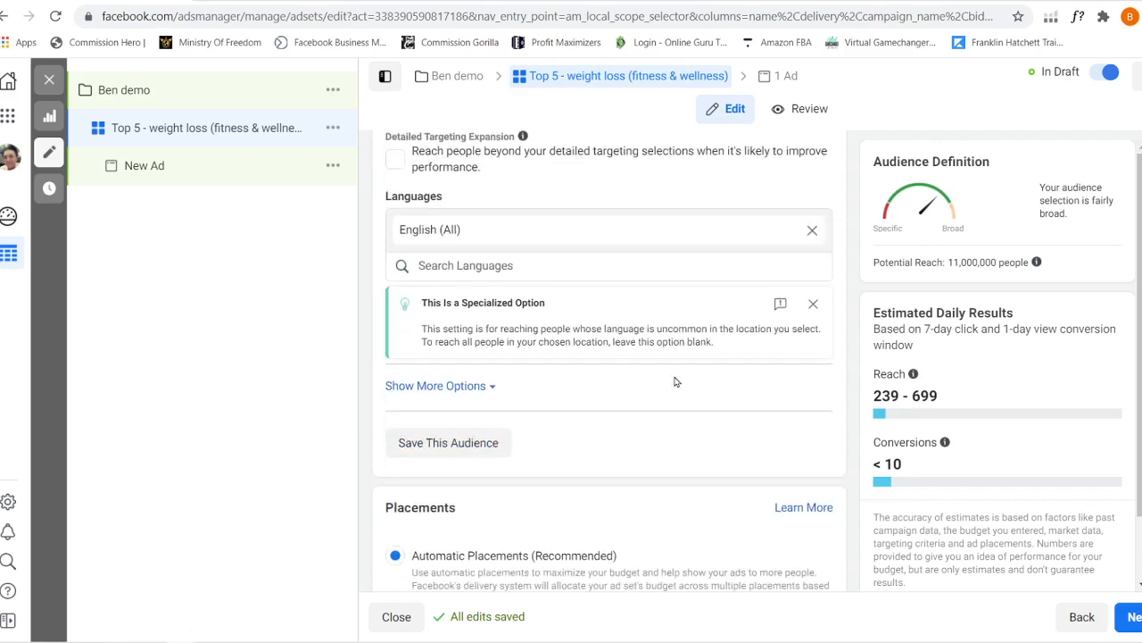
Try saving the audience under the name "top 5 weight loss fitness and wellness", and cancel the save
click(464, 442)
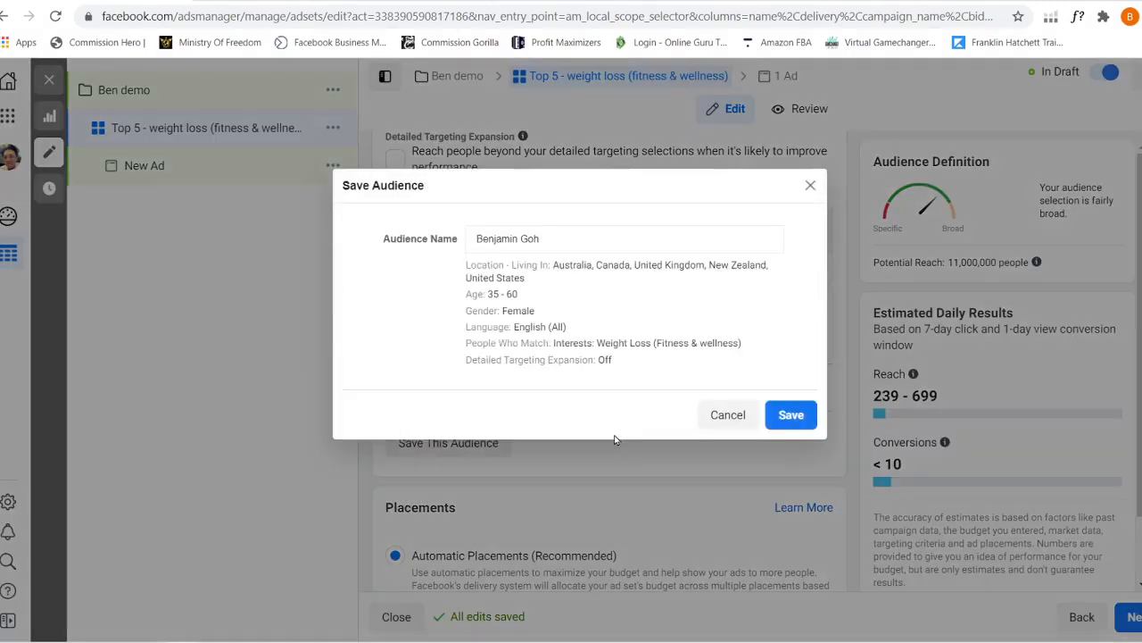
drag(544, 241, 428, 250)
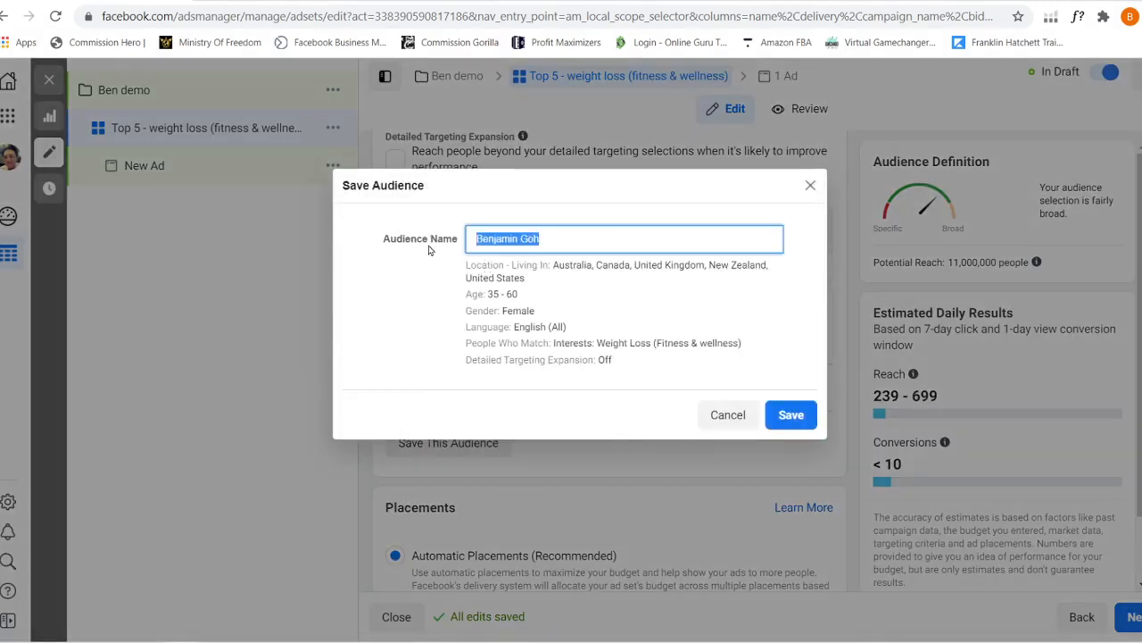
text(top )
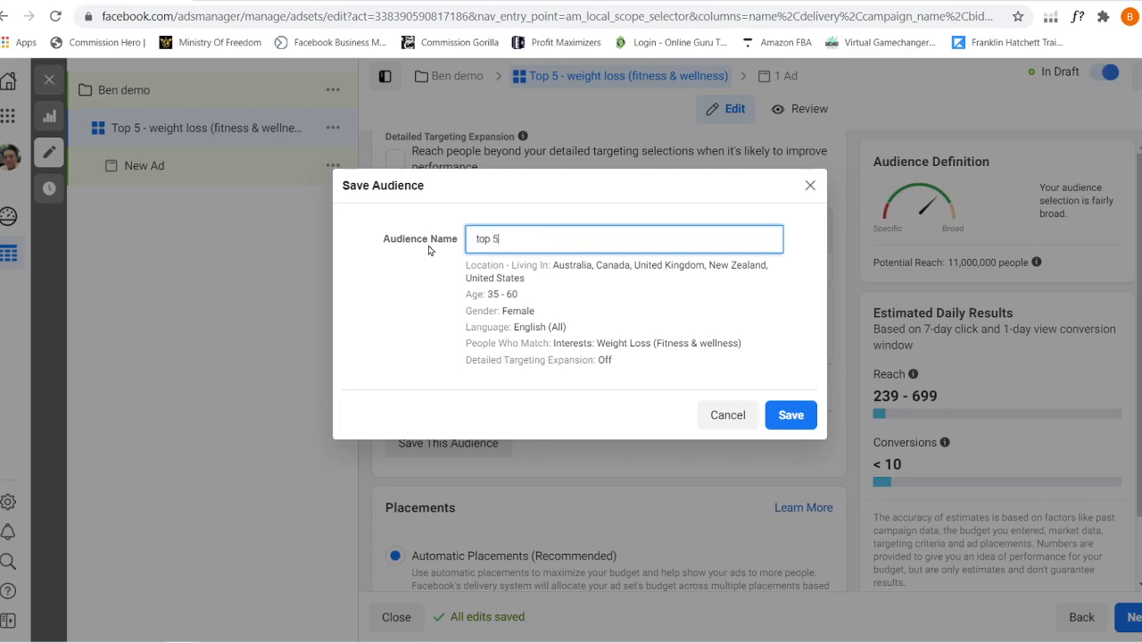
text(5 weight loss fitness and wellness)
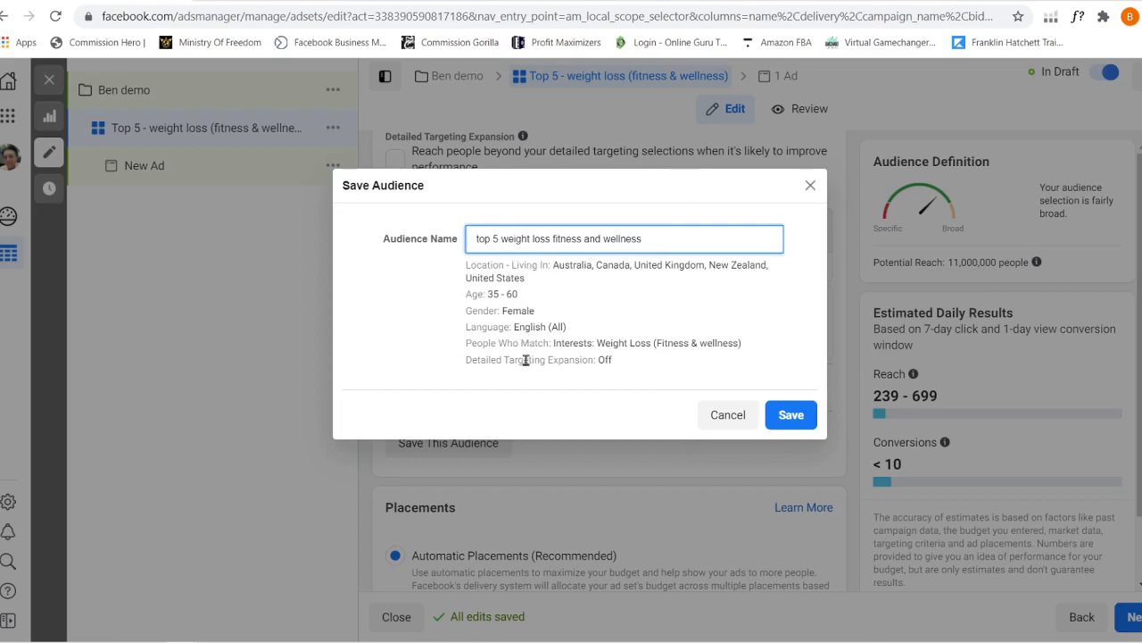
click(727, 415)
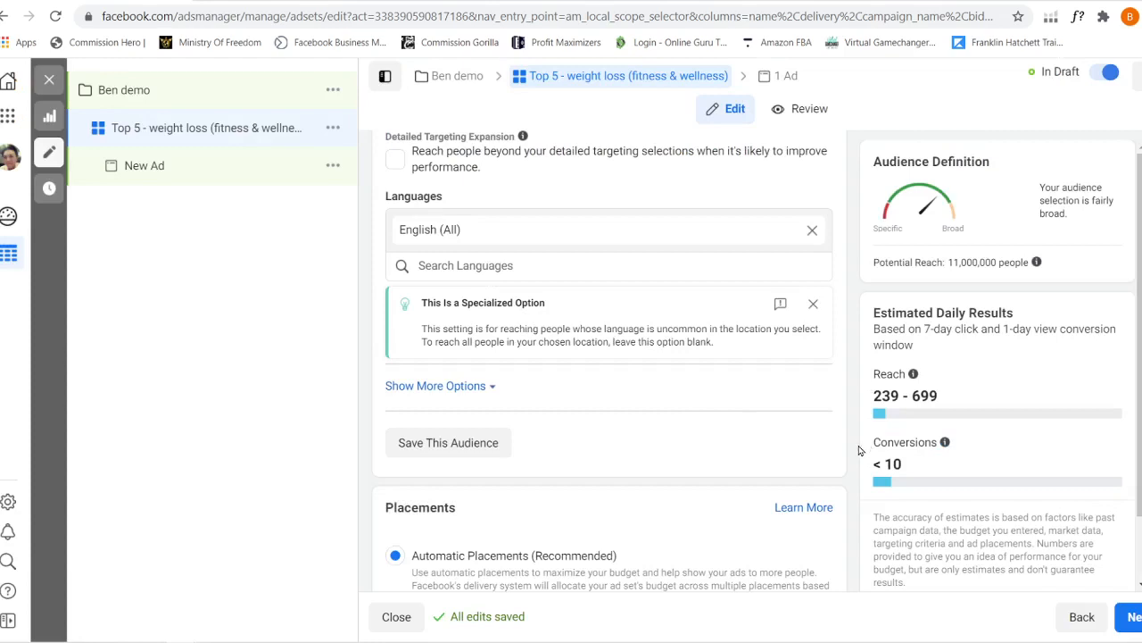
Dismiss the specialized option notice under Languages and examine the connection types offered for the audience
click(813, 304)
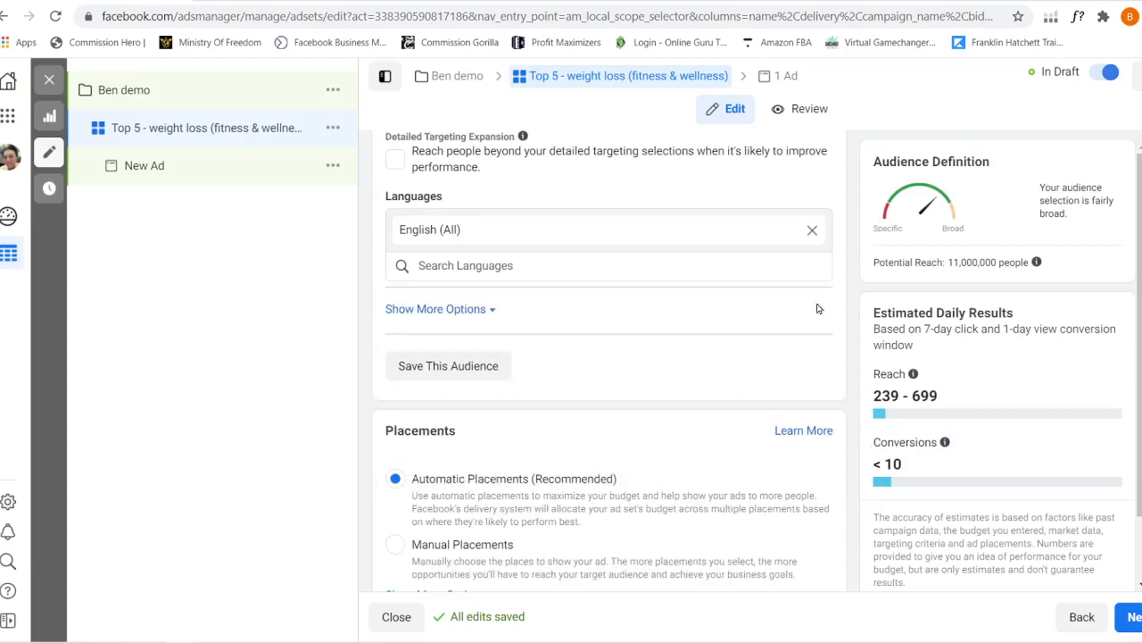
click(482, 309)
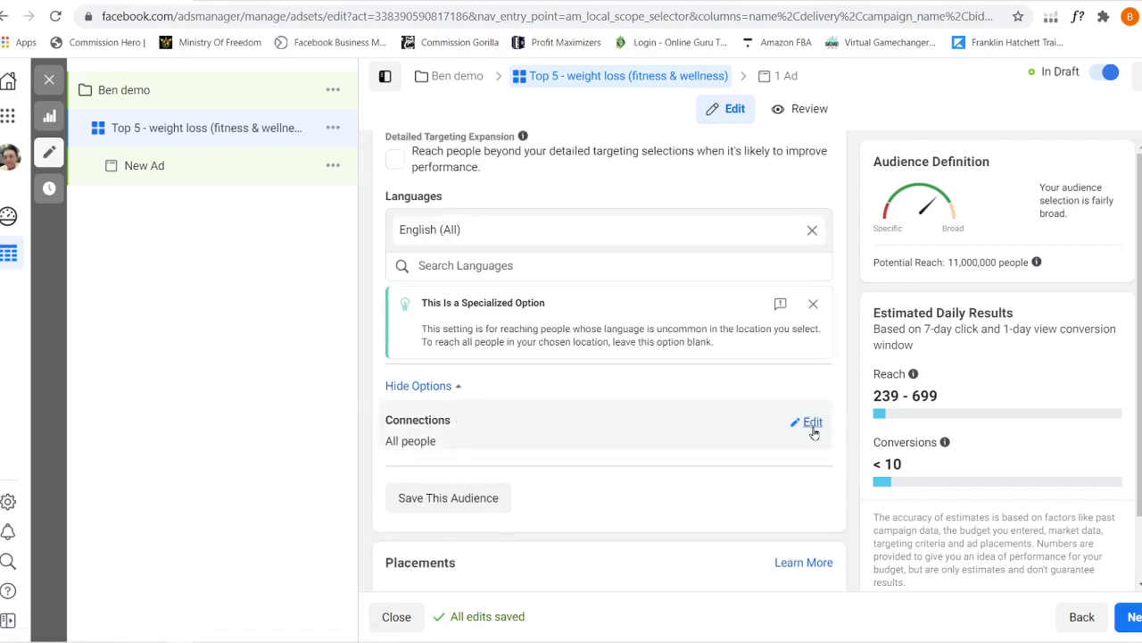
click(810, 426)
click(490, 453)
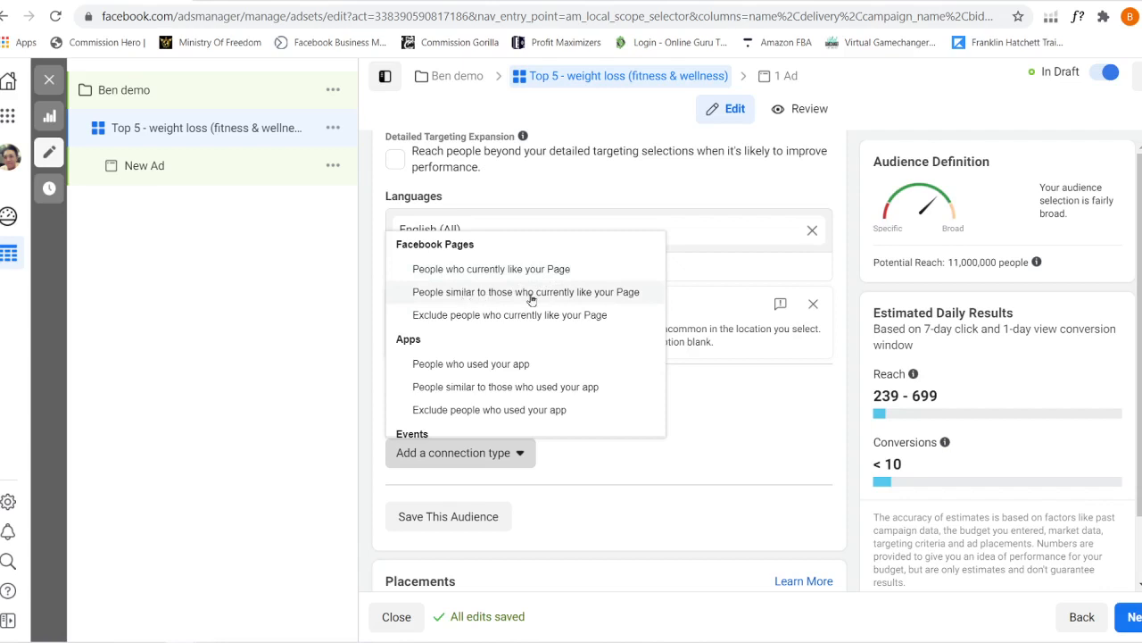
scroll(506, 322, down, 1)
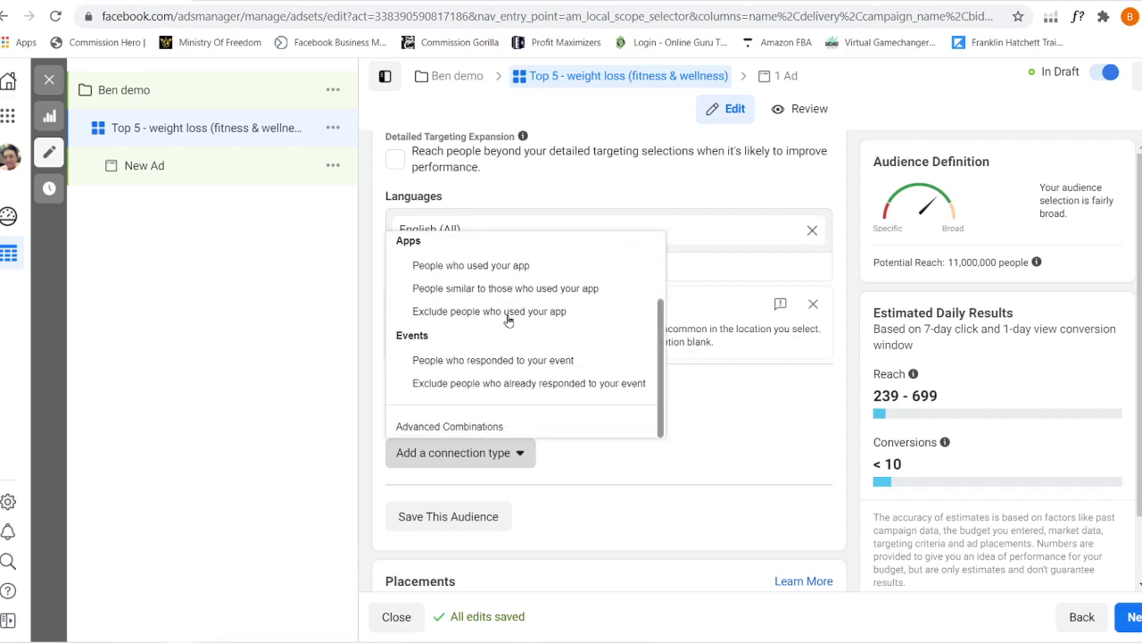
Try the Advanced Combinations connection type, remove it, and leave the audience without any connection type
click(491, 426)
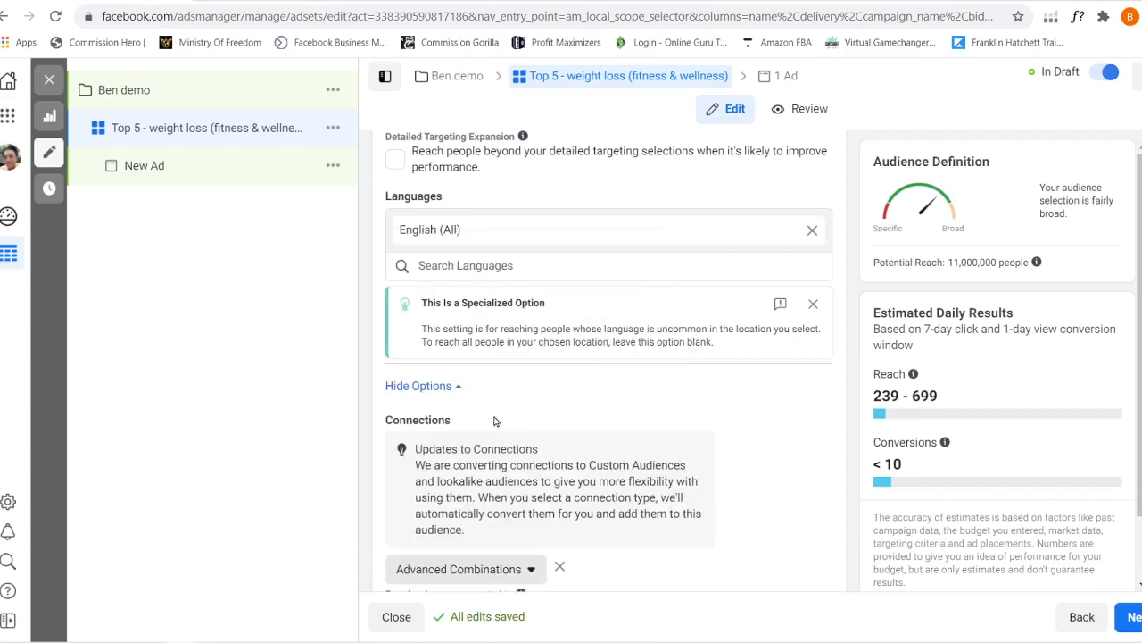
scroll(643, 393, down, 3)
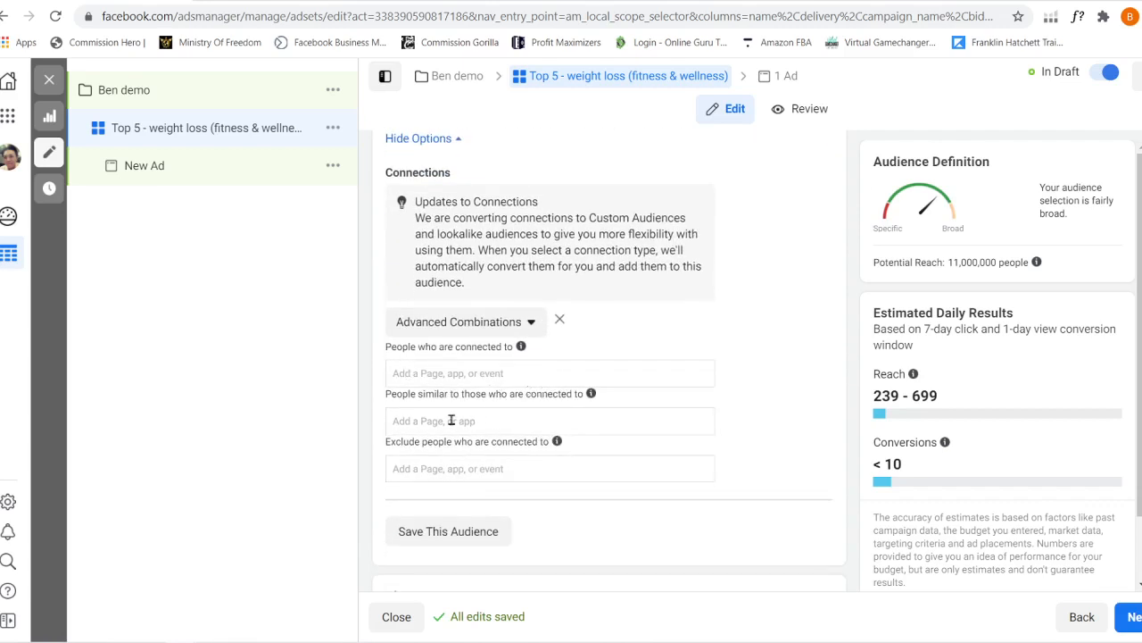
click(561, 322)
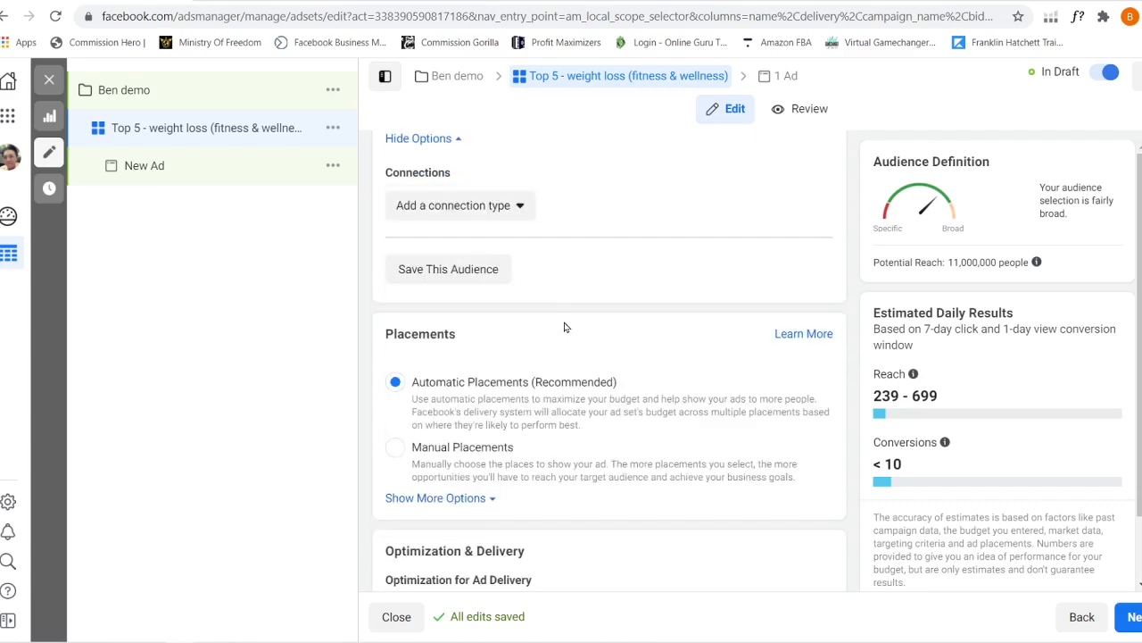
click(518, 207)
click(714, 195)
scroll(852, 229, up, 1)
scroll(851, 229, up, 2)
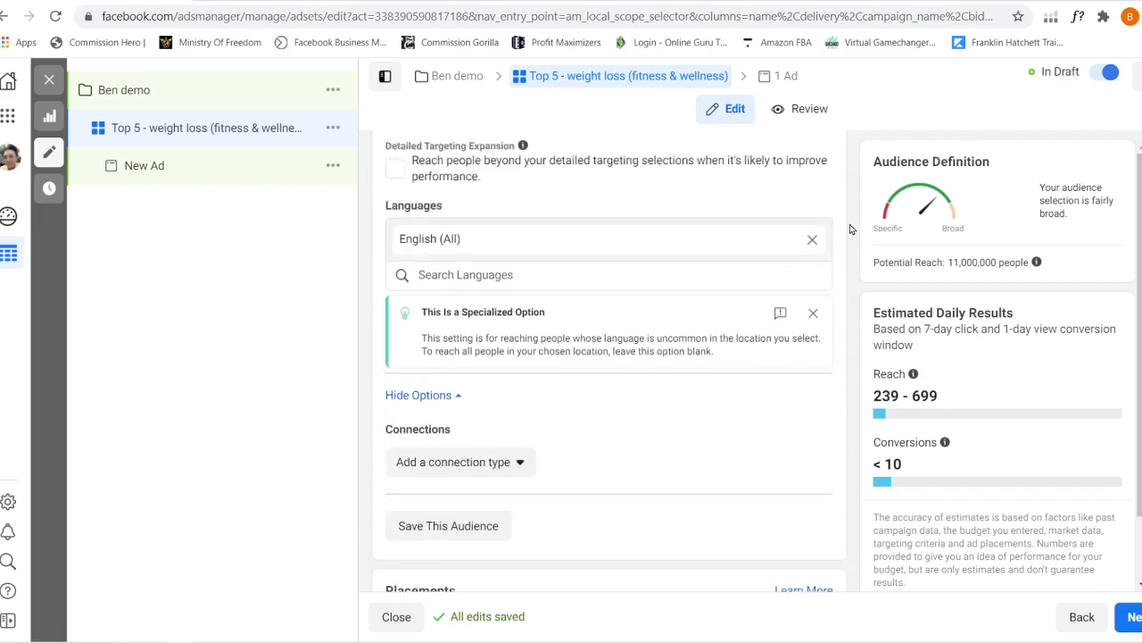
Switch the ad set to Manual Placements and deselect the Audience Network, Messenger and Instagram platforms
scroll(849, 232, down, 5)
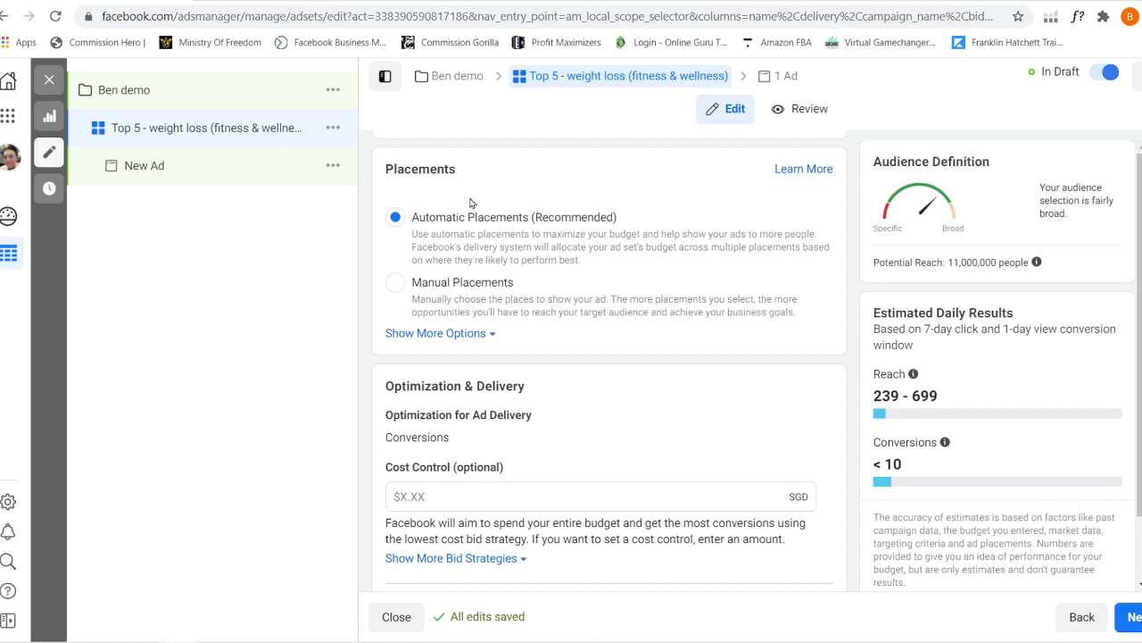
click(396, 282)
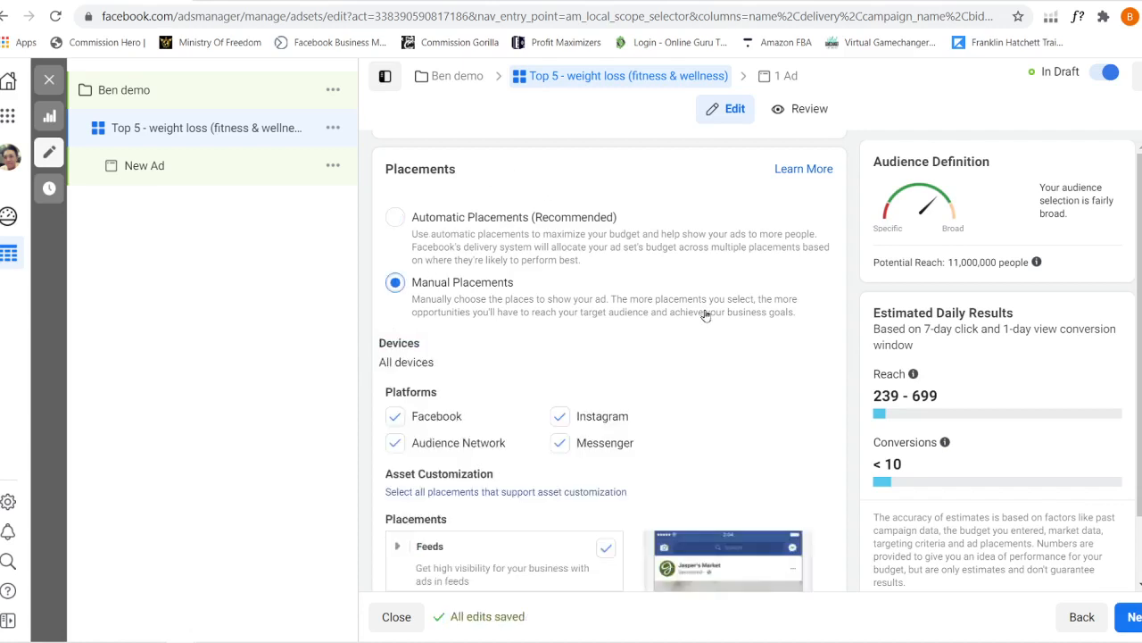
scroll(714, 317, down, 2)
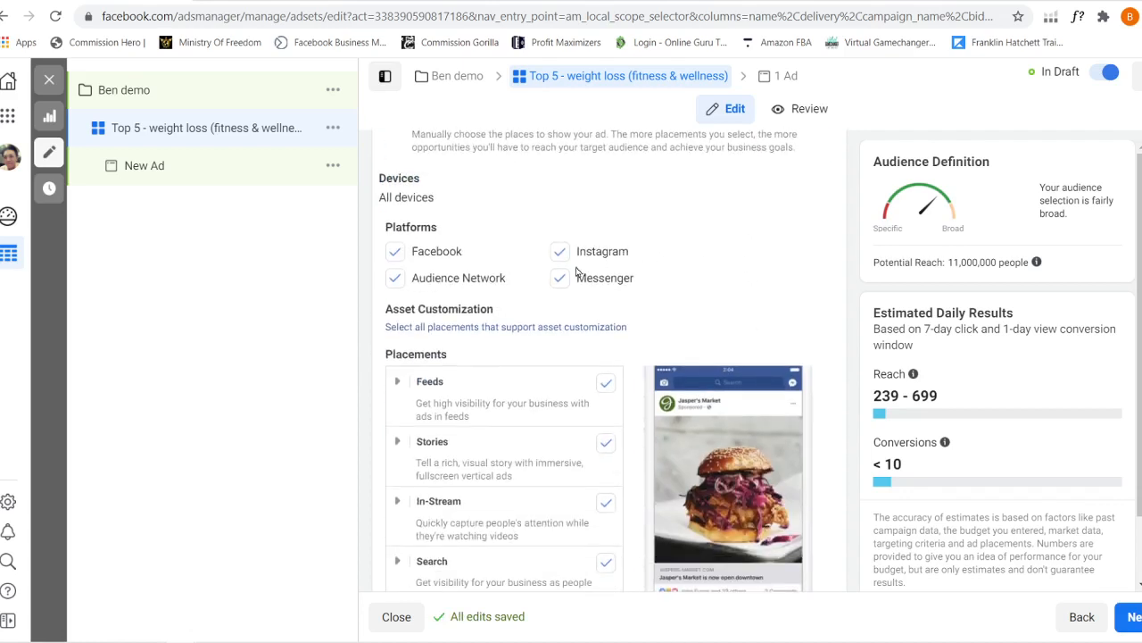
click(394, 278)
click(560, 278)
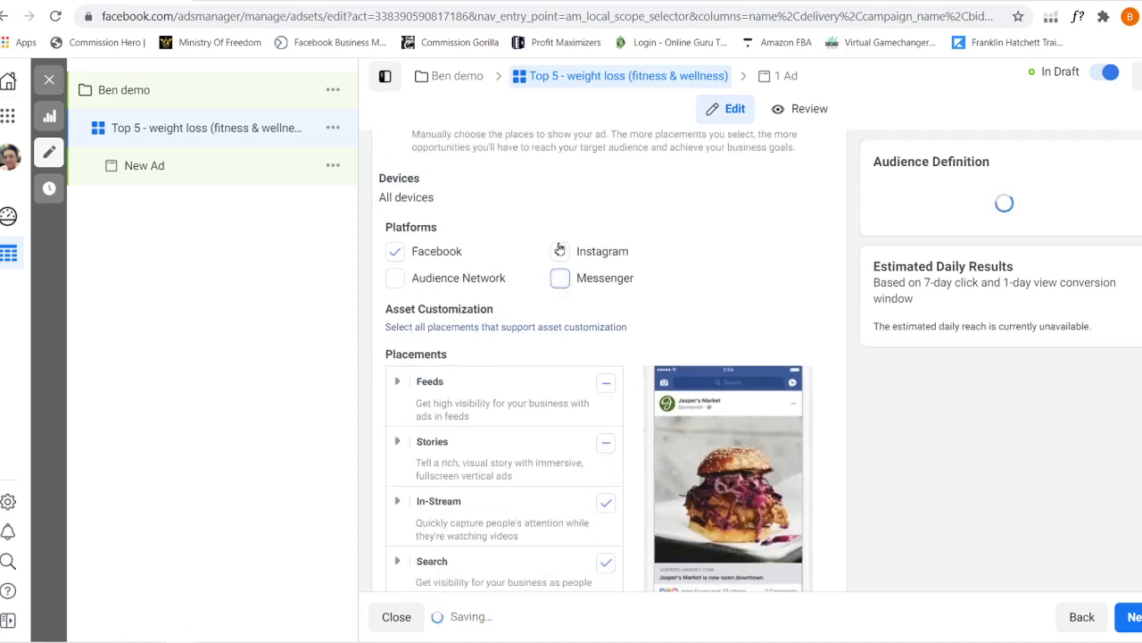
click(560, 253)
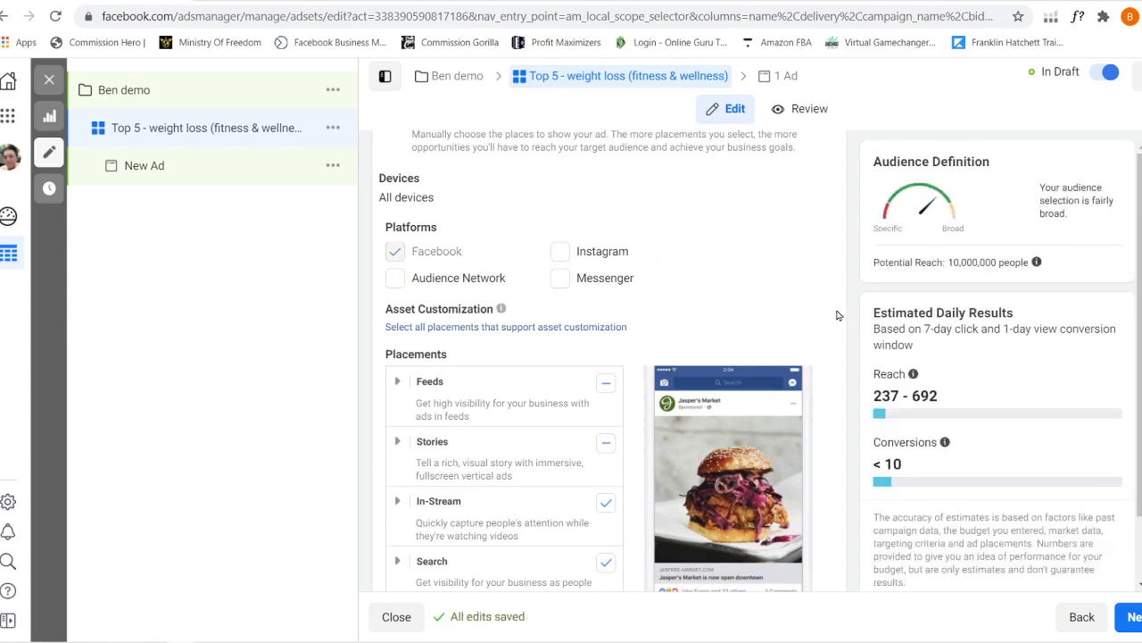
Select all Feeds placements and deselect the In-Stream, Search and In-Article placements
scroll(639, 319, down, 2)
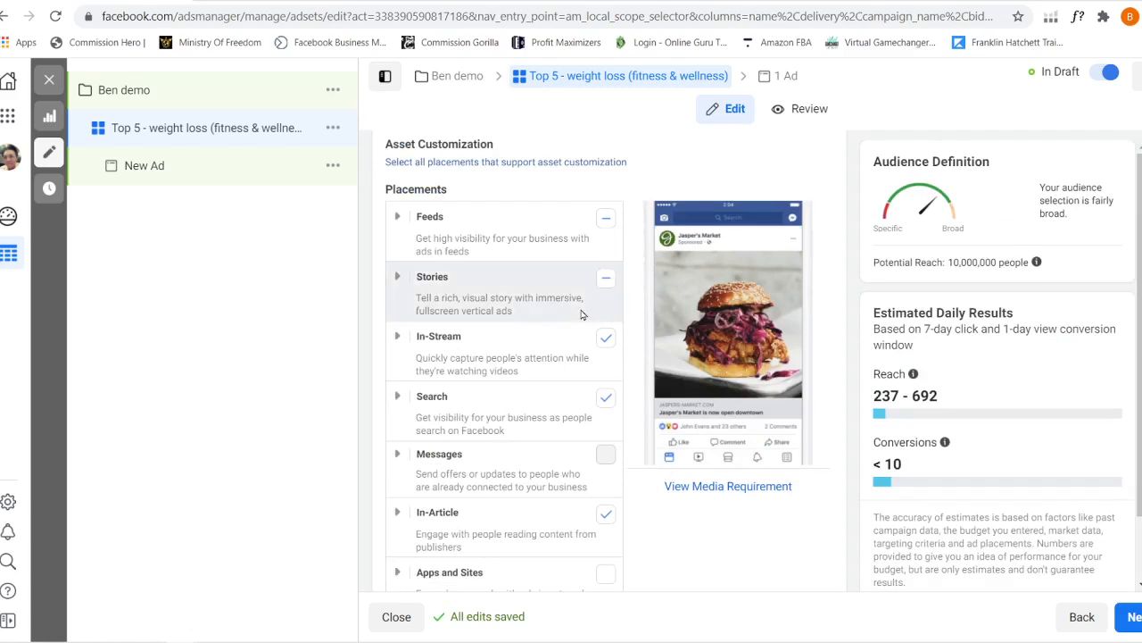
click(605, 220)
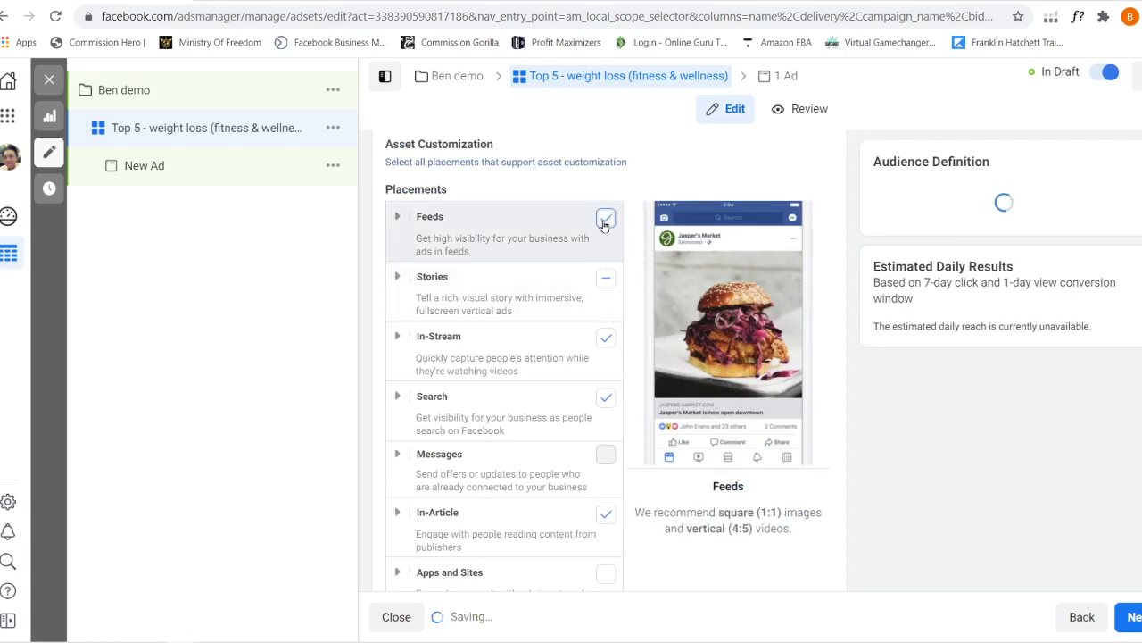
click(604, 339)
click(605, 397)
scroll(611, 500, down, 2)
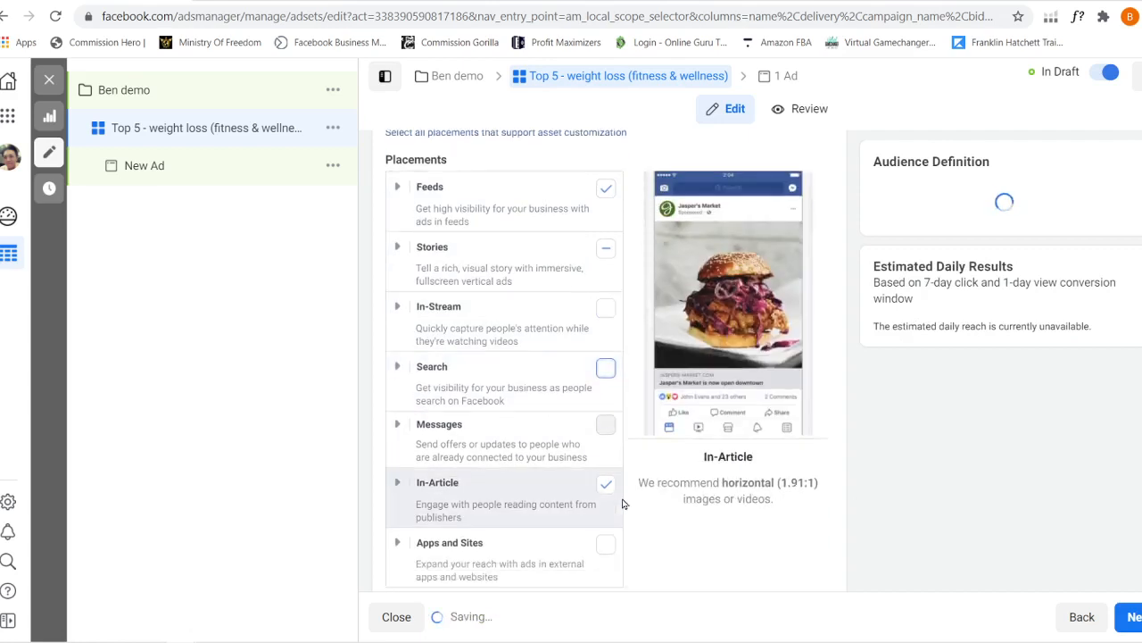
click(605, 348)
scroll(630, 342, up, 2)
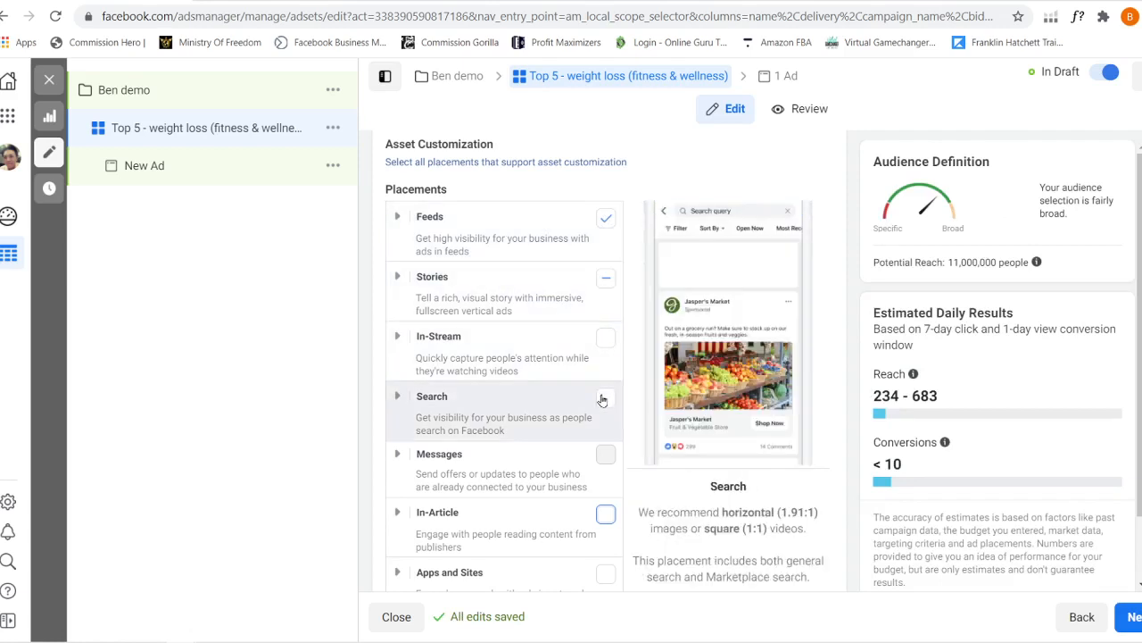
Check which platforms and placements are selected in the manual placement settings
scroll(625, 496, down, 1)
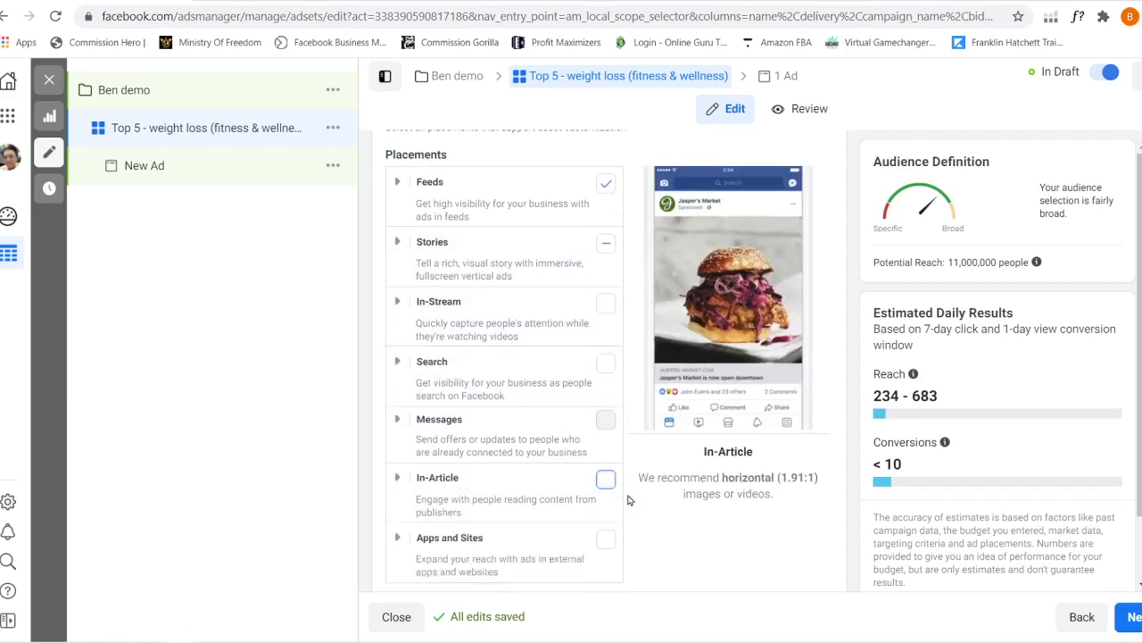
scroll(629, 455, up, 3)
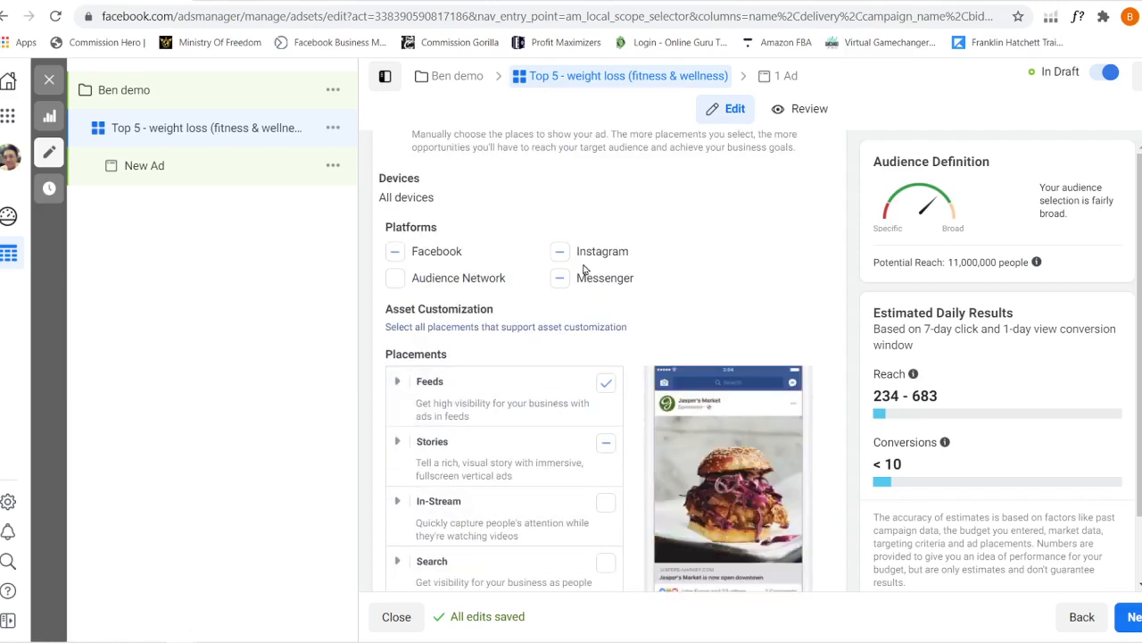
scroll(584, 269, up, 3)
scroll(648, 401, down, 3)
scroll(639, 292, down, 2)
scroll(639, 292, up, 1)
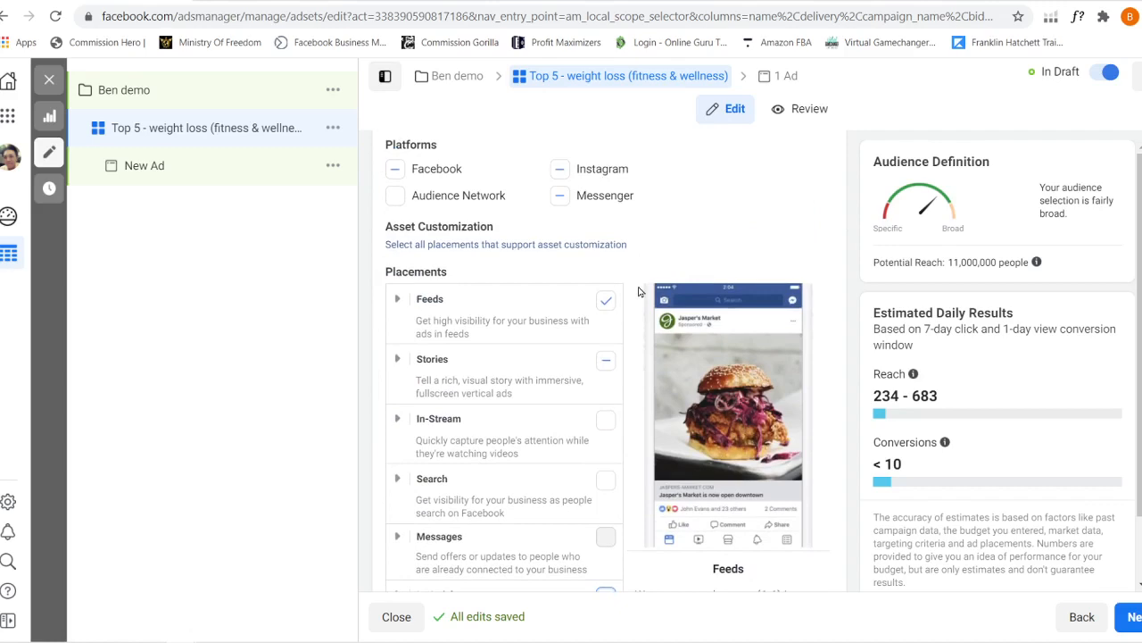
Go over the devices, platforms and placement categories chosen under Manual Placements
scroll(634, 239, up, 1)
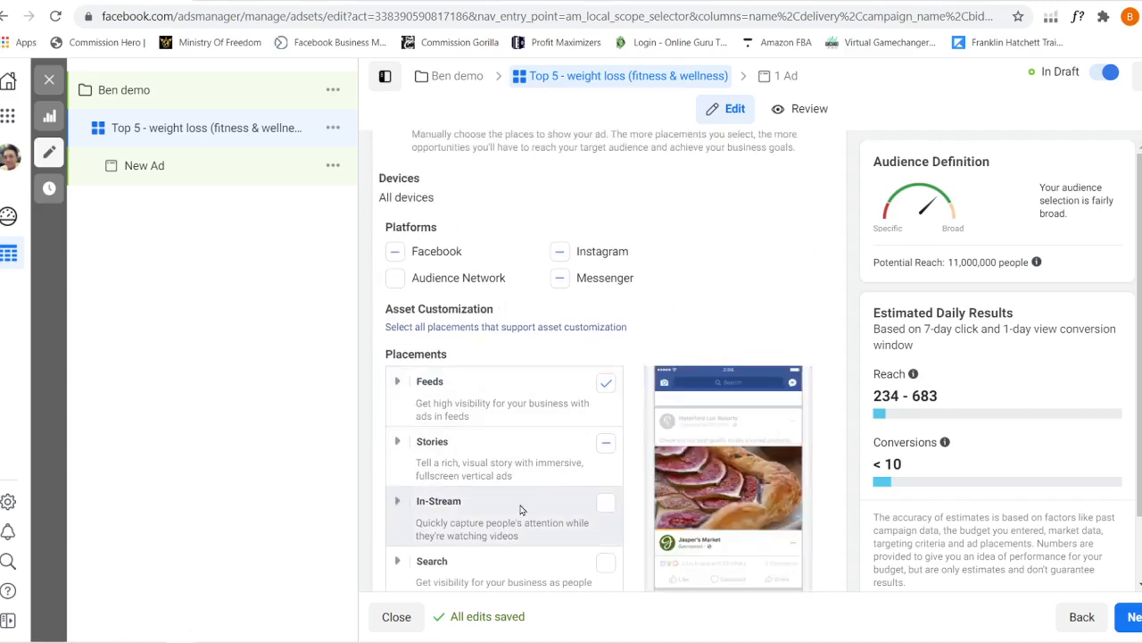
scroll(579, 282, down, 2)
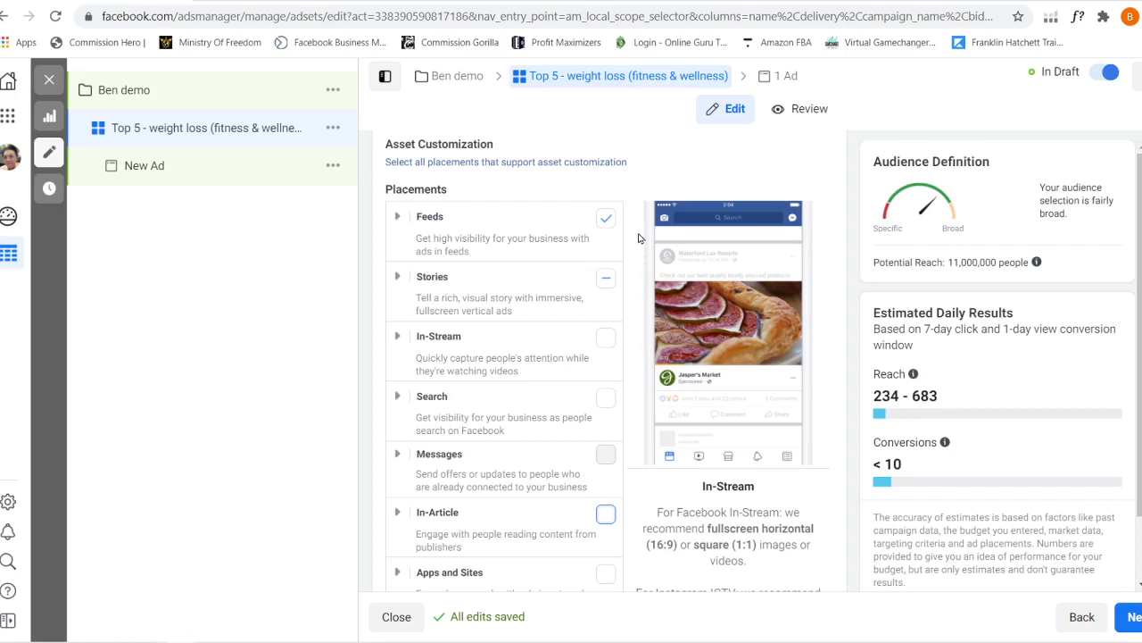
scroll(638, 238, up, 3)
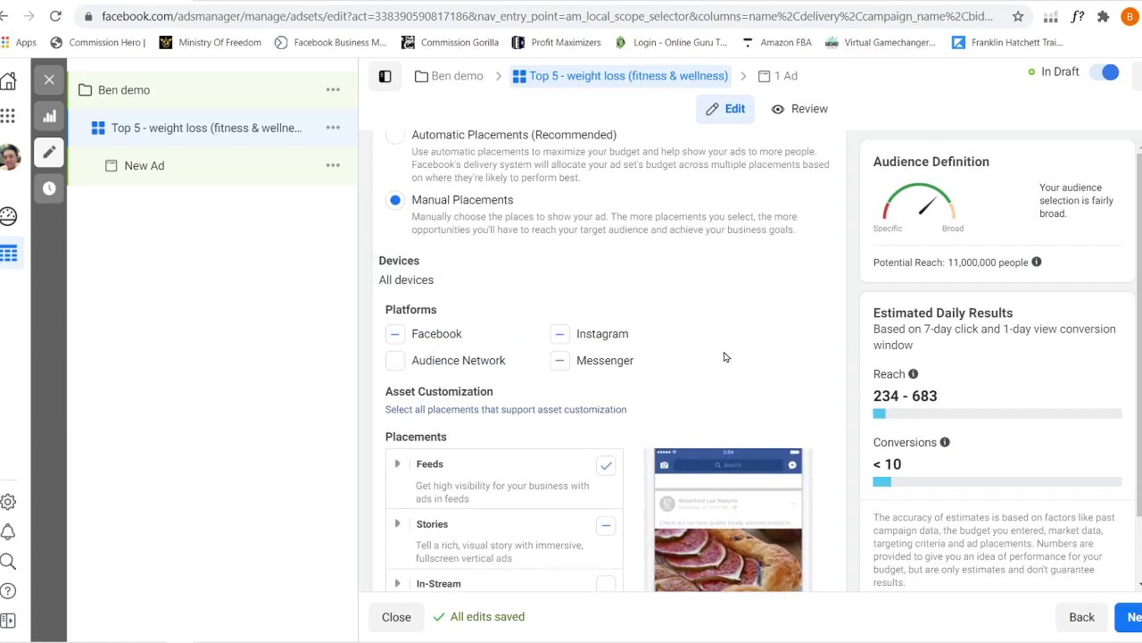
scroll(832, 363, up, 1)
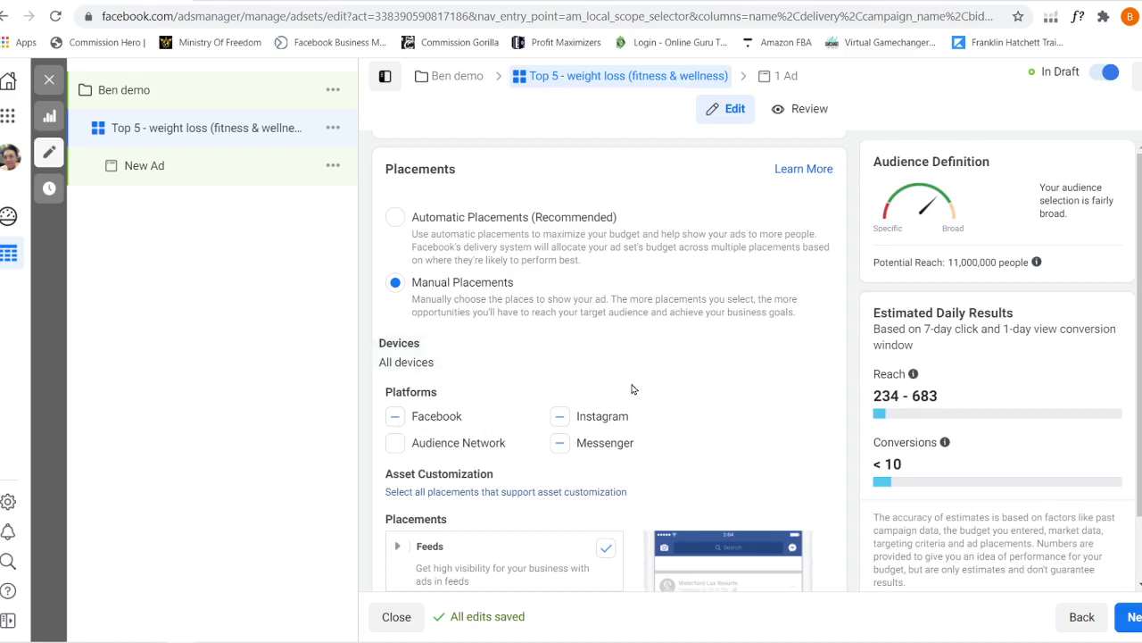
scroll(642, 390, down, 2)
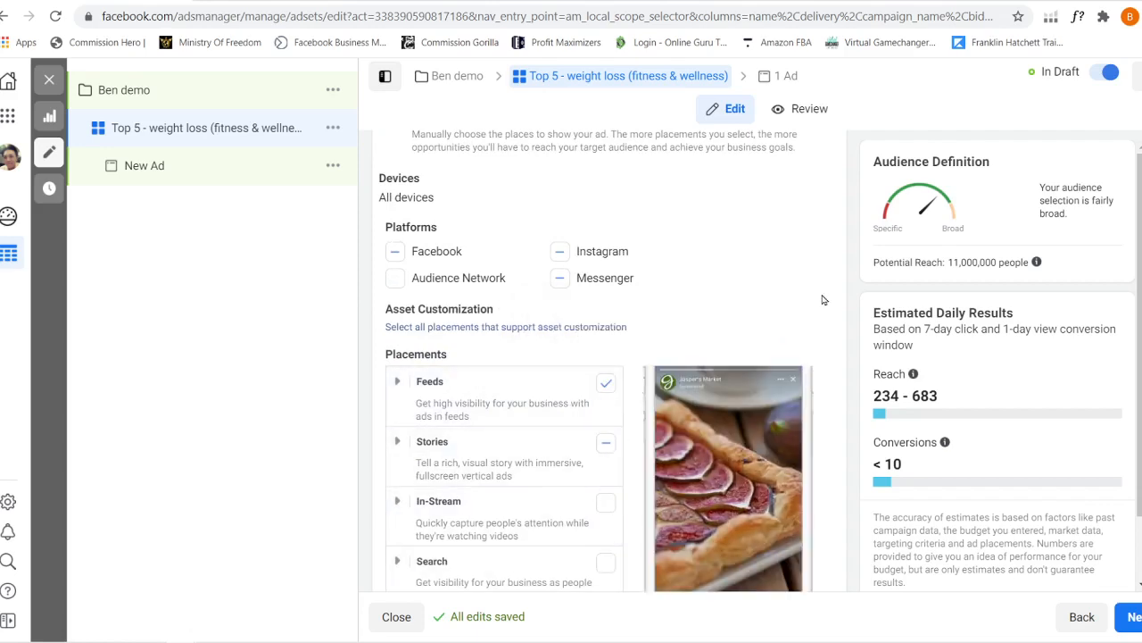
scroll(824, 300, up, 2)
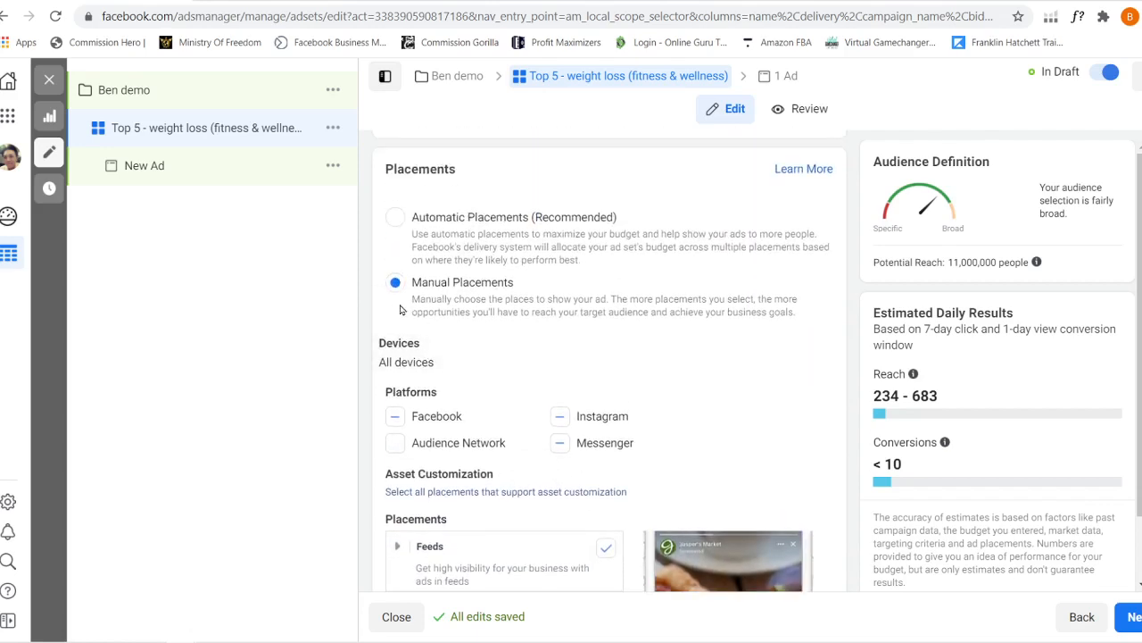
scroll(607, 471, down, 1)
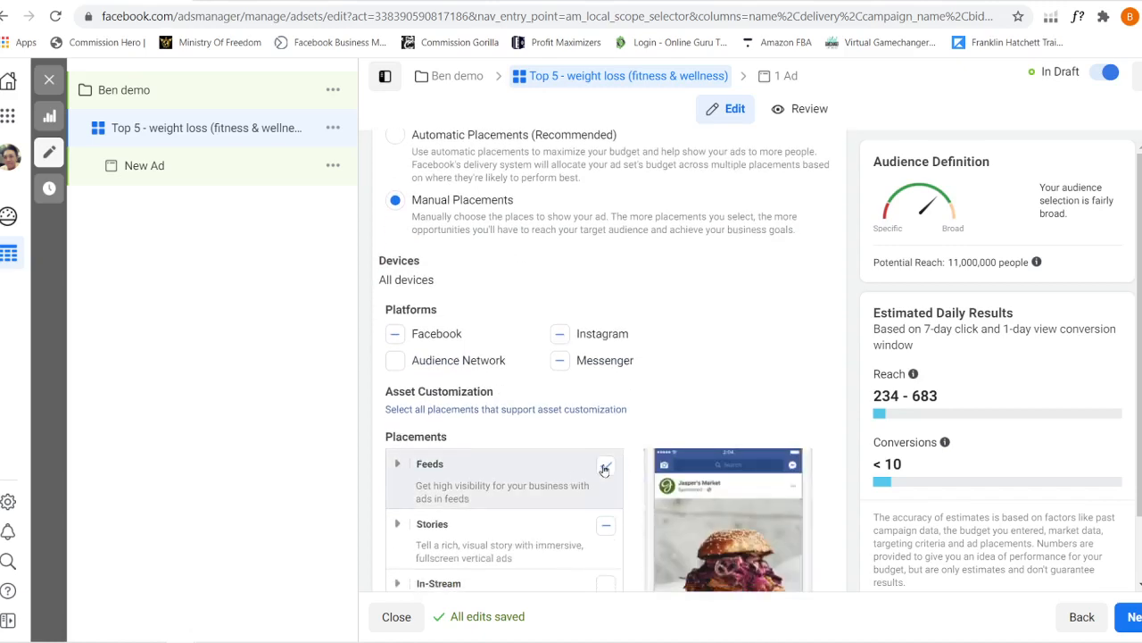
scroll(705, 406, down, 1)
Review the ad set's budget, schedule, audience and detailed targeting together with its placements
scroll(721, 403, up, 3)
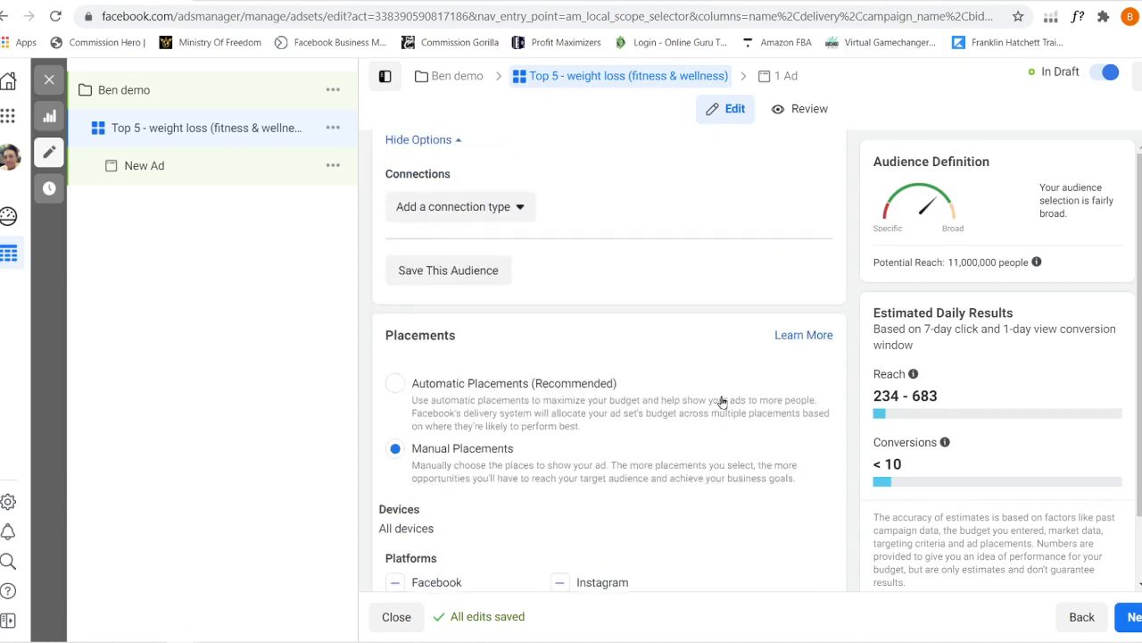
scroll(721, 402, up, 8)
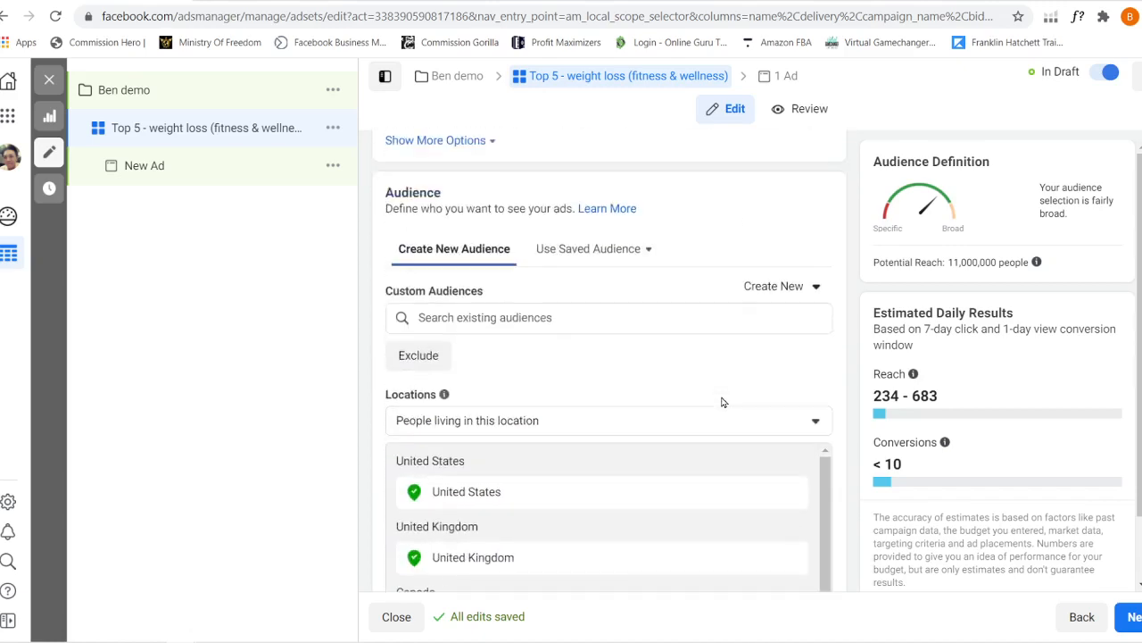
scroll(721, 402, up, 4)
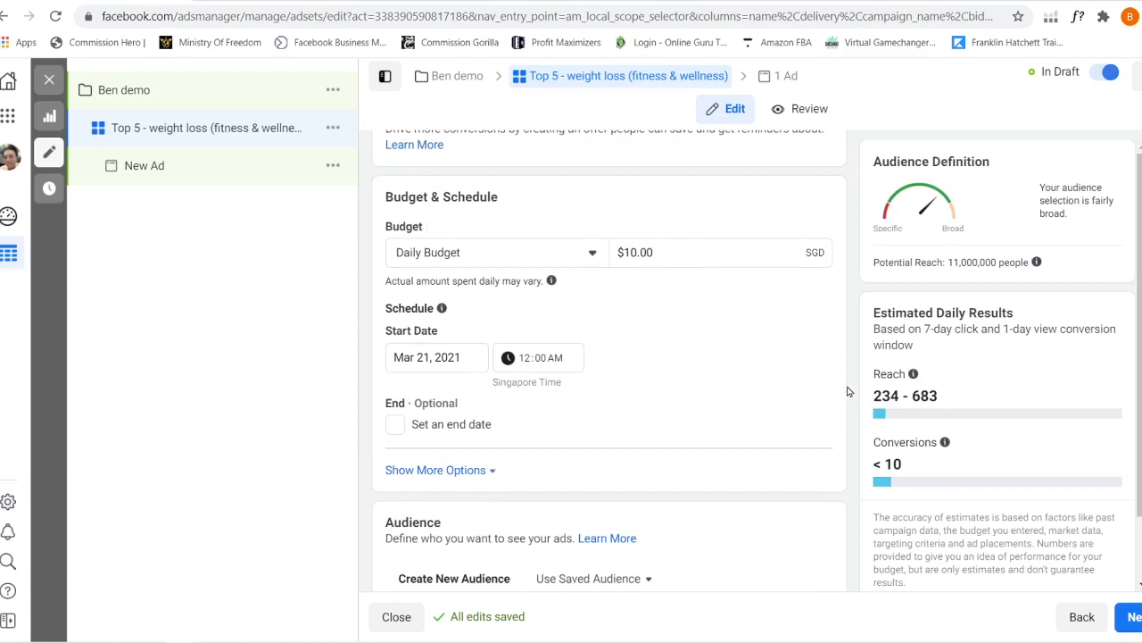
scroll(848, 391, down, 10)
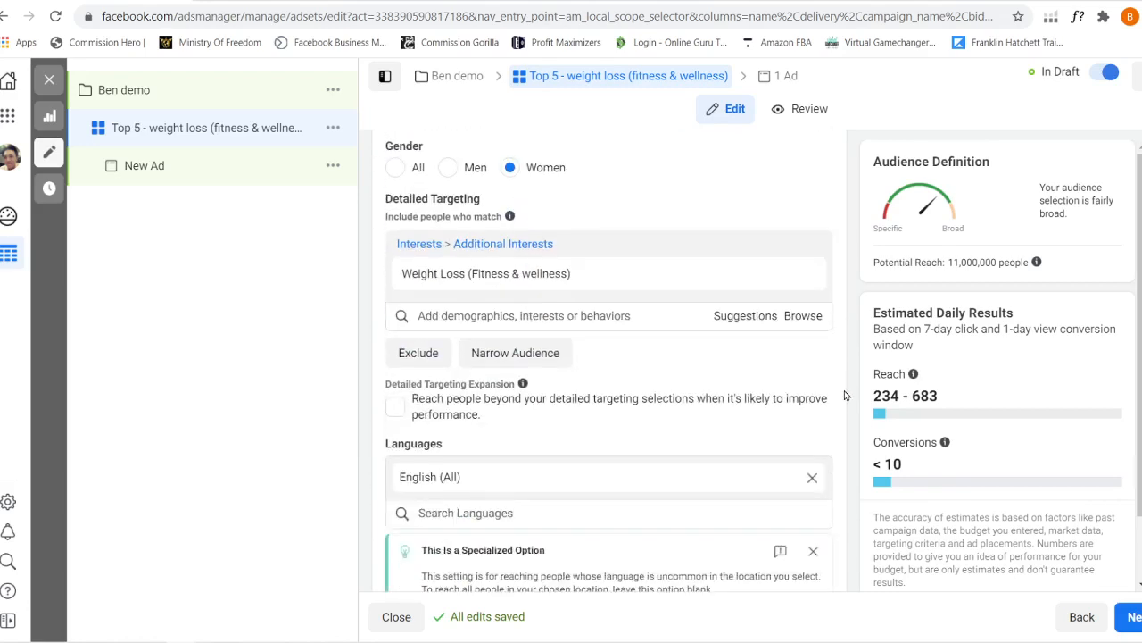
scroll(846, 395, down, 5)
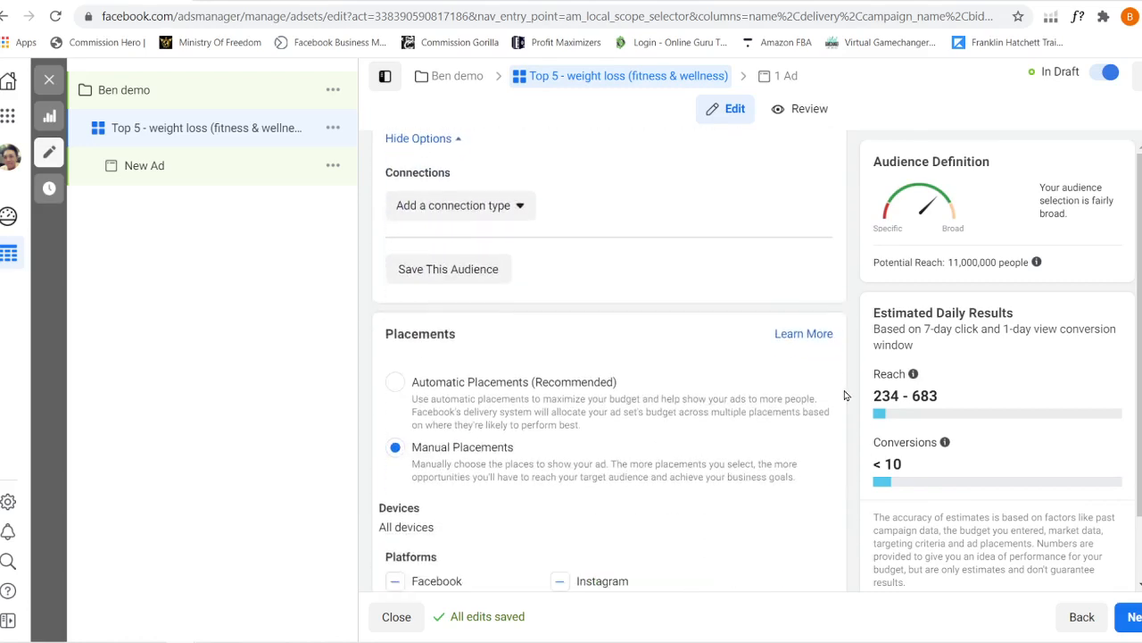
scroll(846, 395, down, 1)
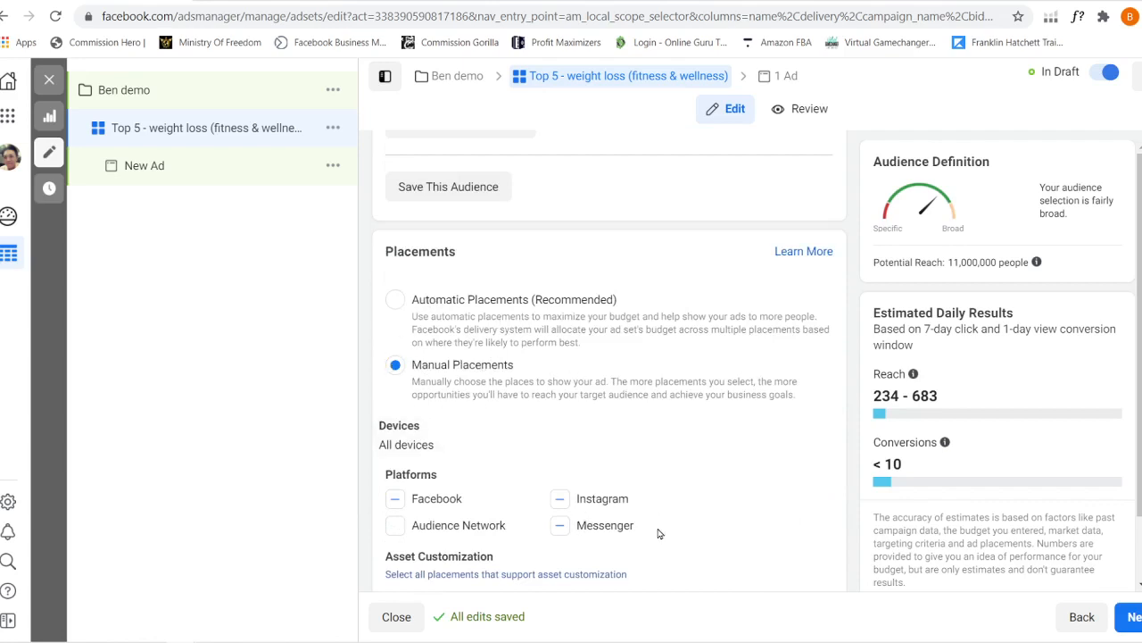
scroll(657, 533, down, 3)
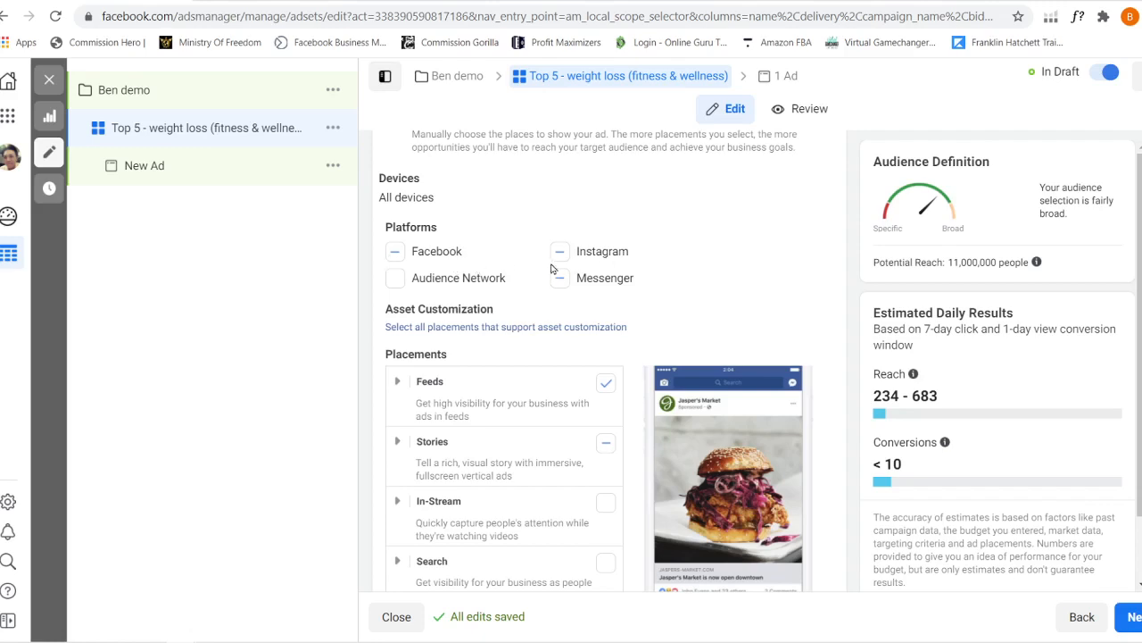
Set the ad set's attribution setting to 1-day click or view and check when the ad set gets charged
scroll(849, 377, down, 5)
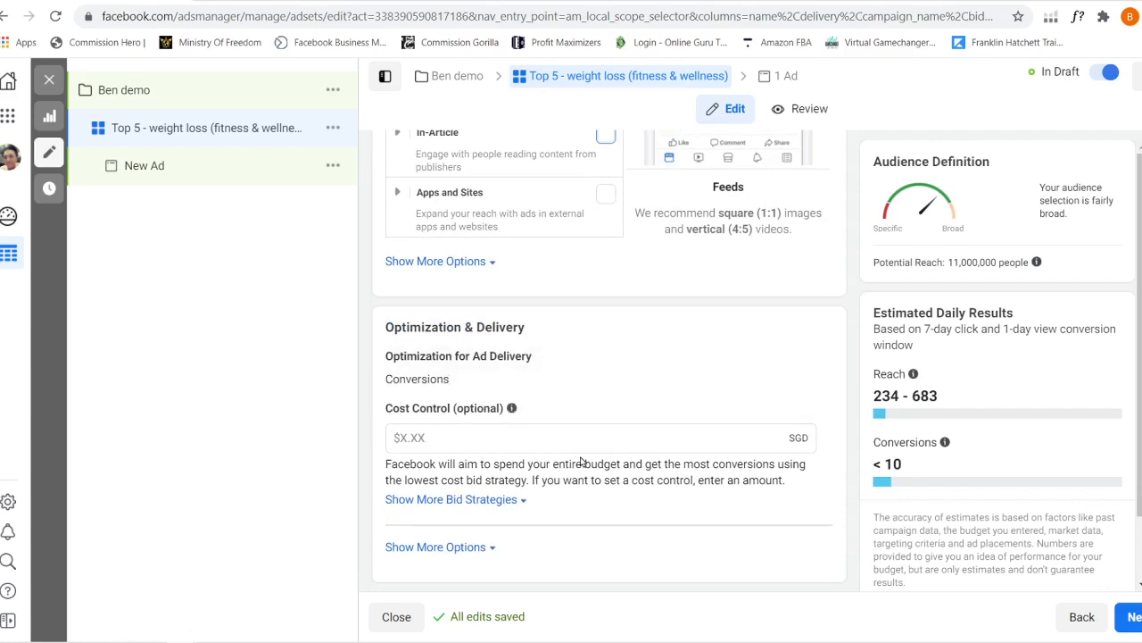
click(484, 547)
scroll(572, 513, down, 1)
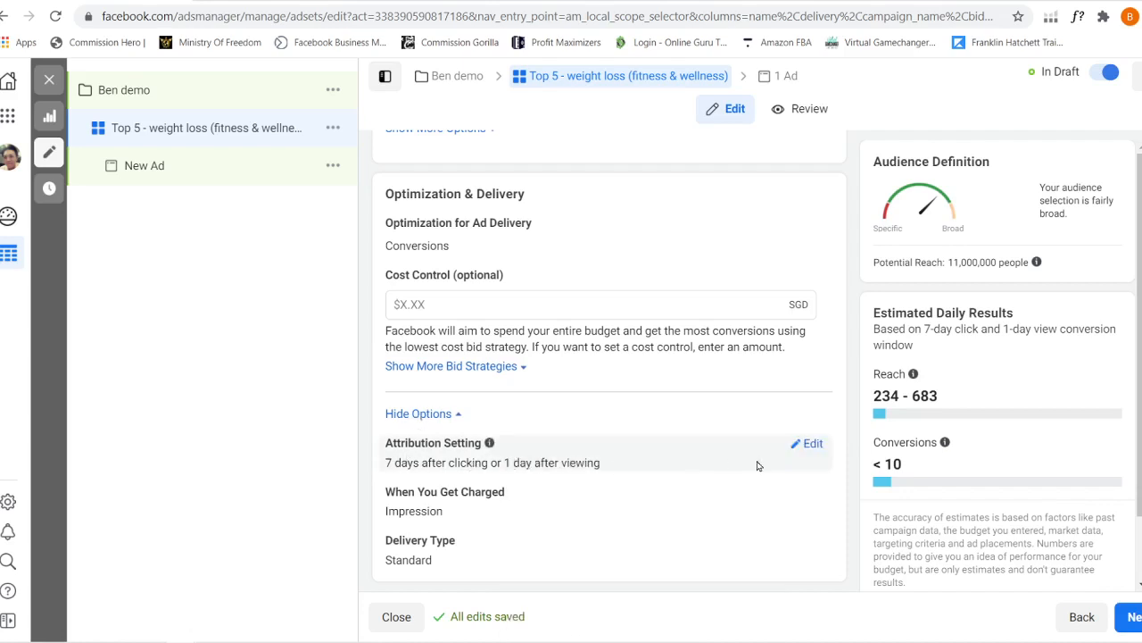
click(812, 444)
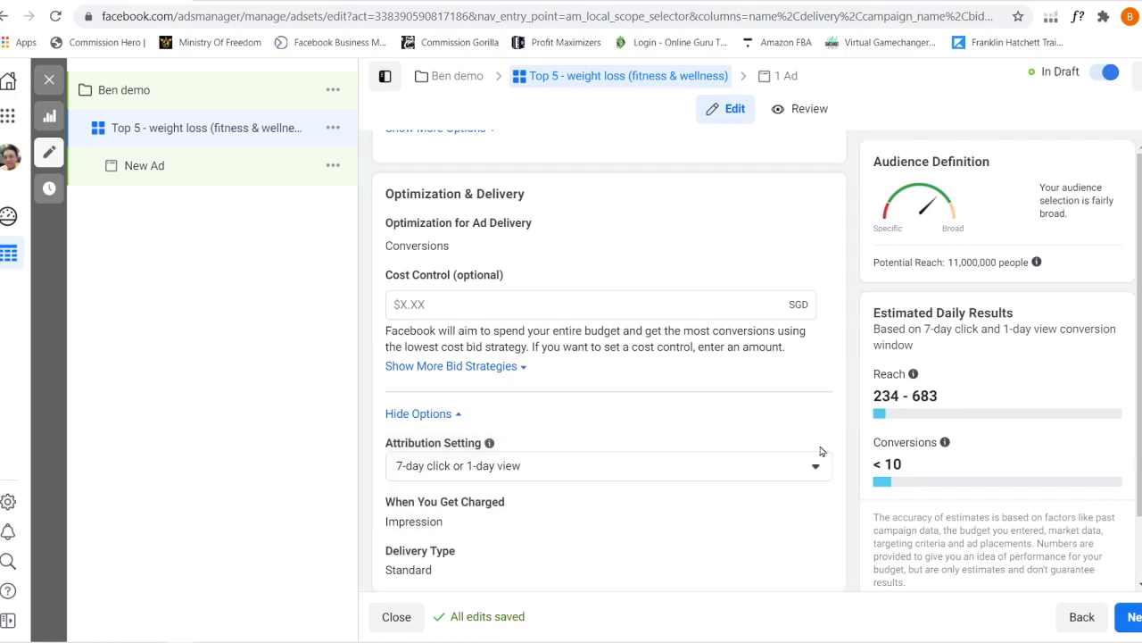
click(815, 470)
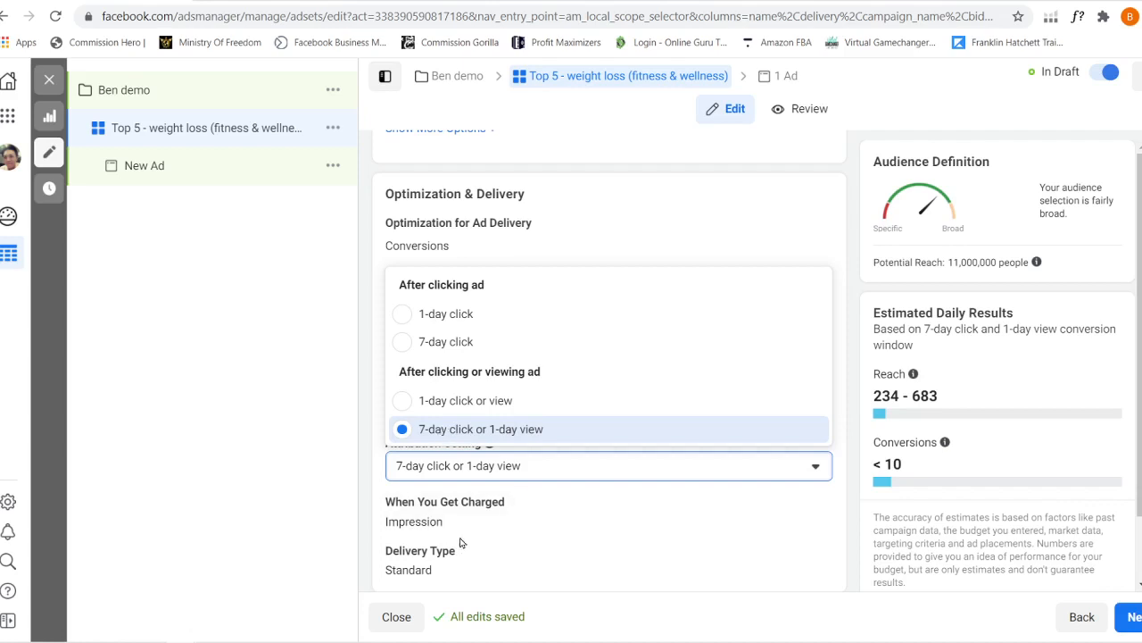
click(407, 400)
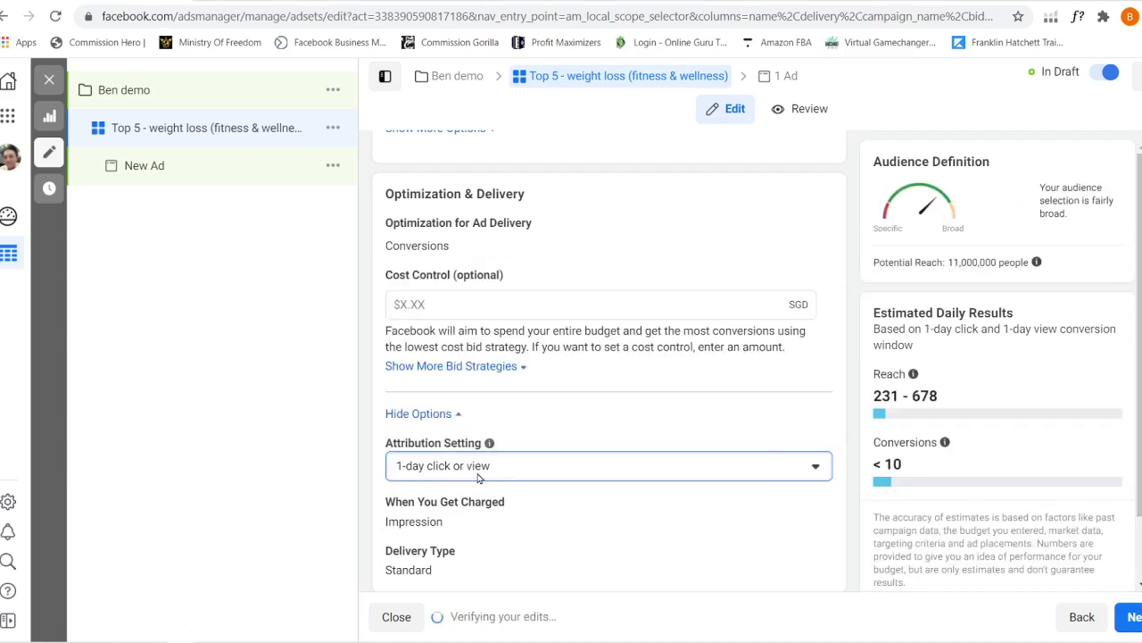
scroll(851, 423, down, 1)
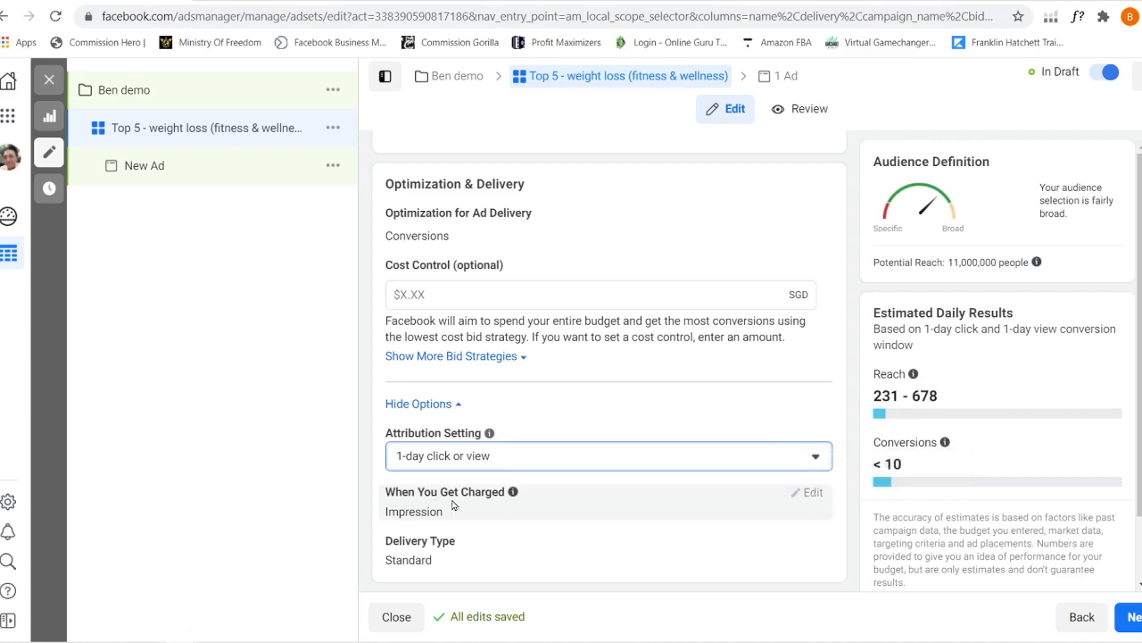
drag(383, 511, 466, 517)
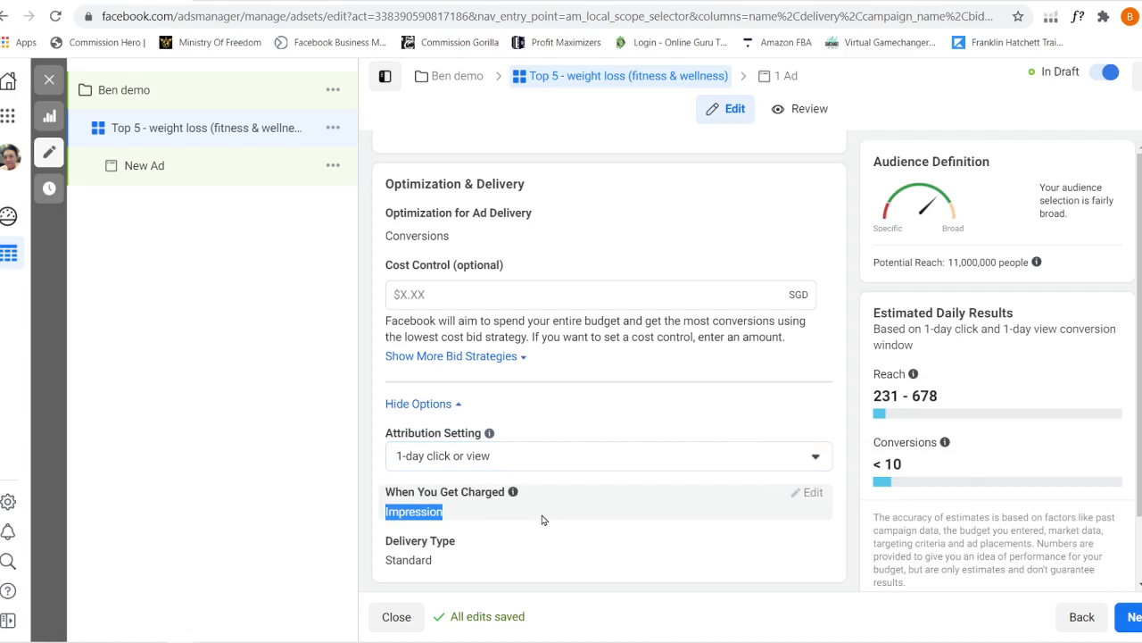
click(450, 520)
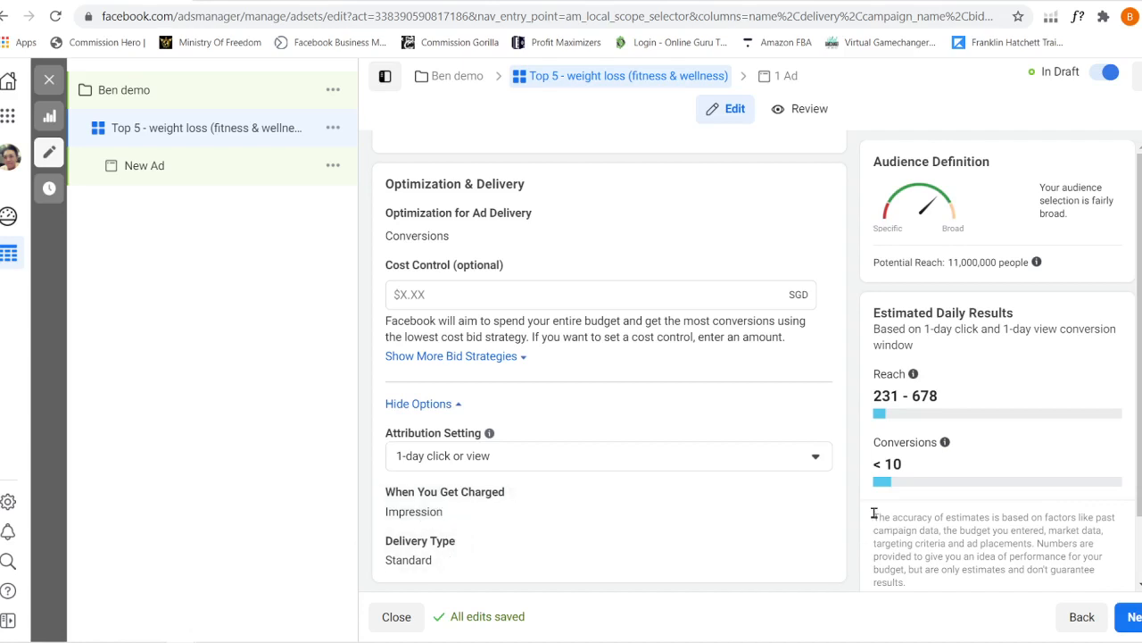
In the additional placement options, keep All Mobile Devices and show ads only when connected to Wi-Fi
scroll(860, 506, up, 2)
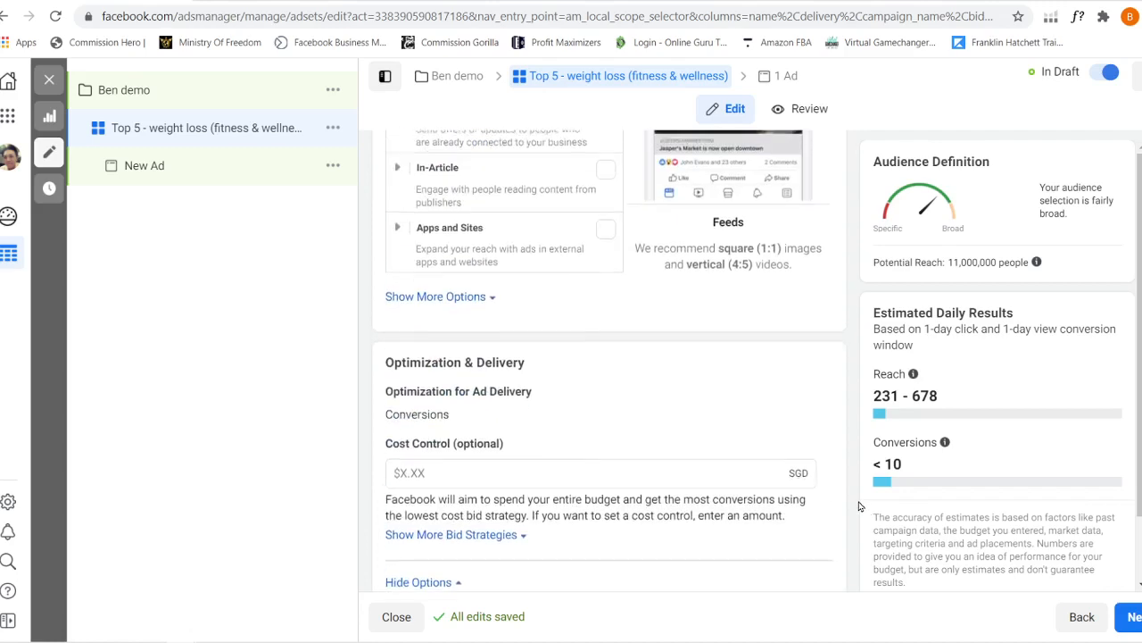
scroll(860, 506, up, 5)
scroll(860, 506, down, 2)
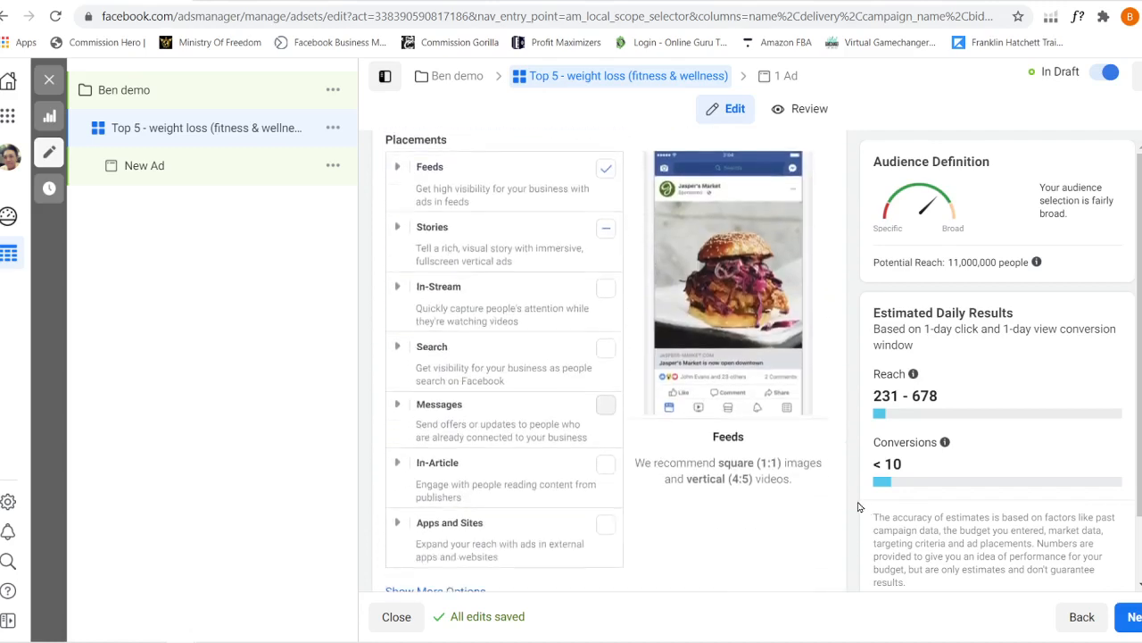
scroll(859, 506, down, 3)
click(459, 366)
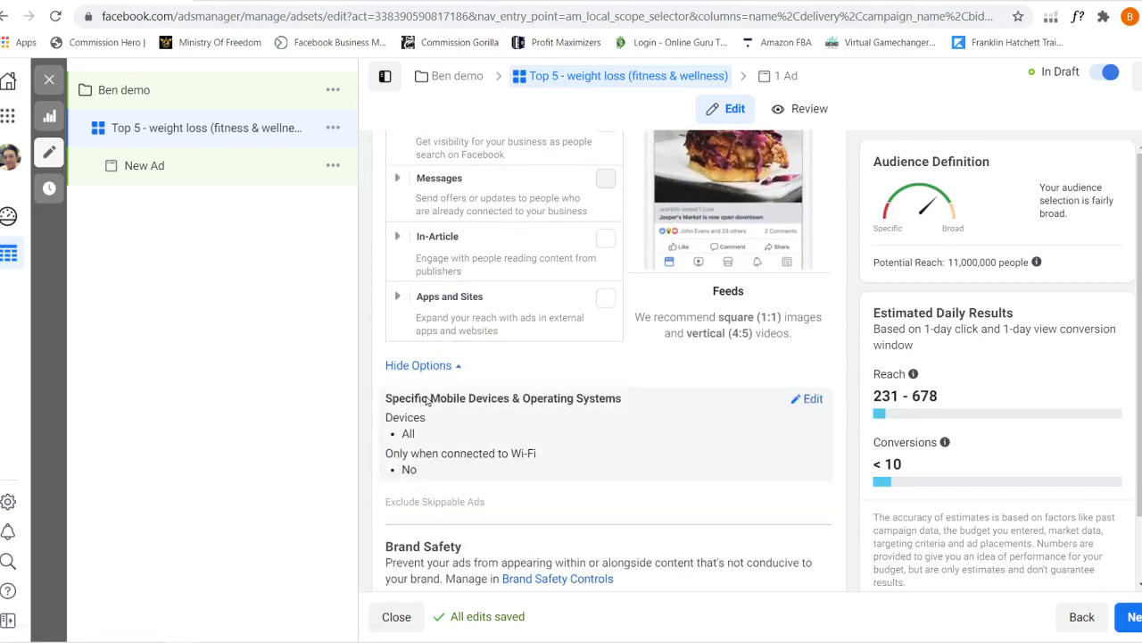
scroll(822, 368, up, 5)
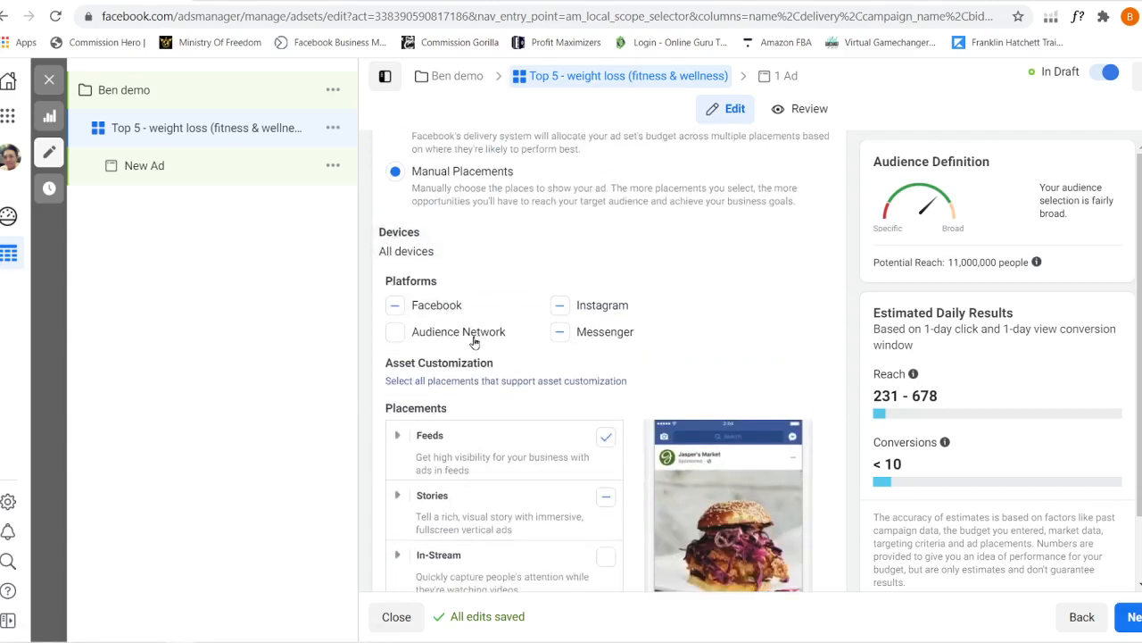
scroll(844, 393, down, 5)
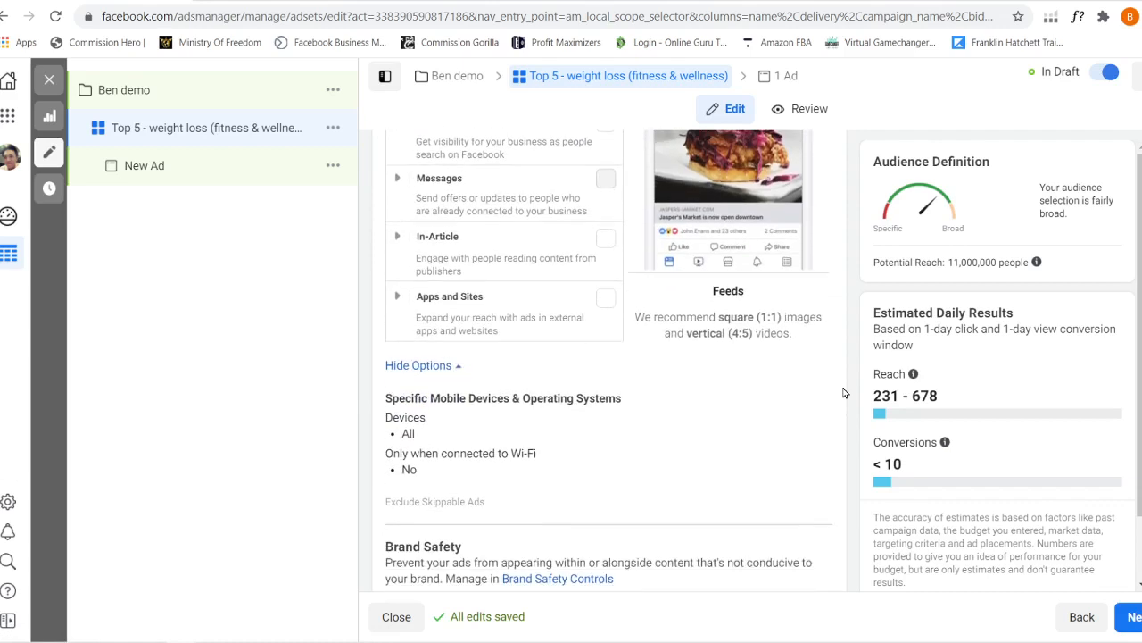
click(408, 365)
click(409, 365)
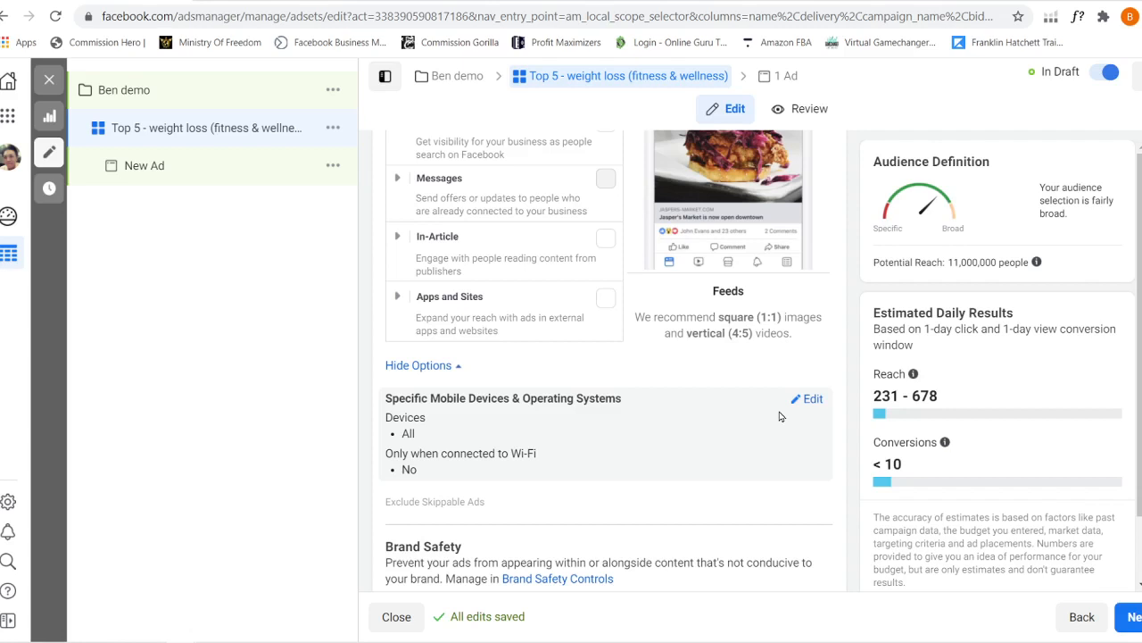
click(811, 402)
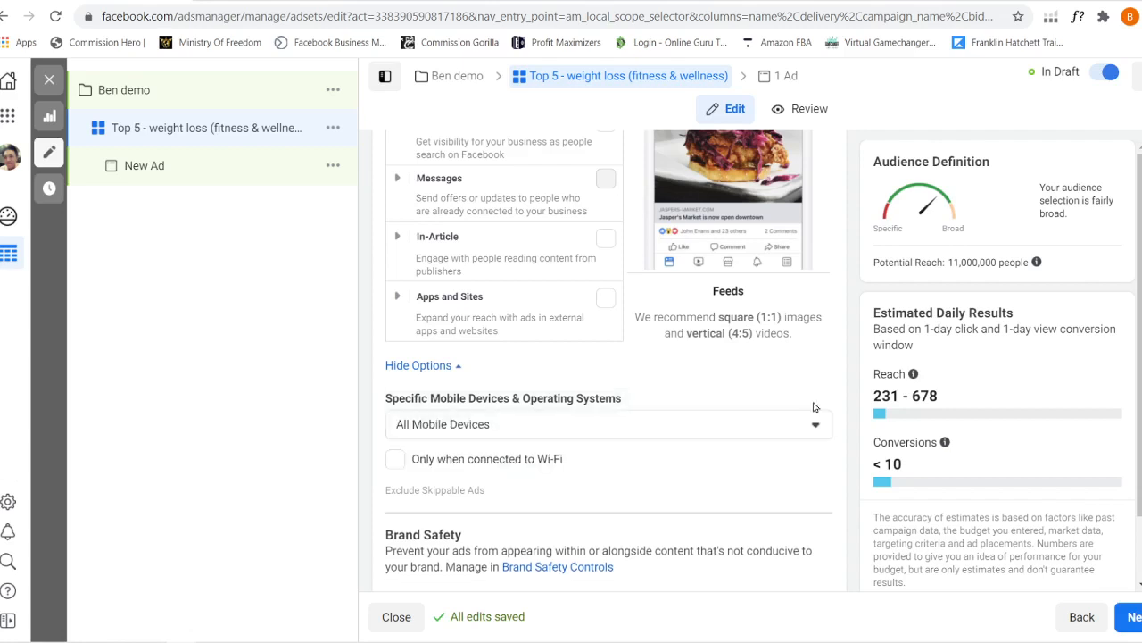
click(644, 426)
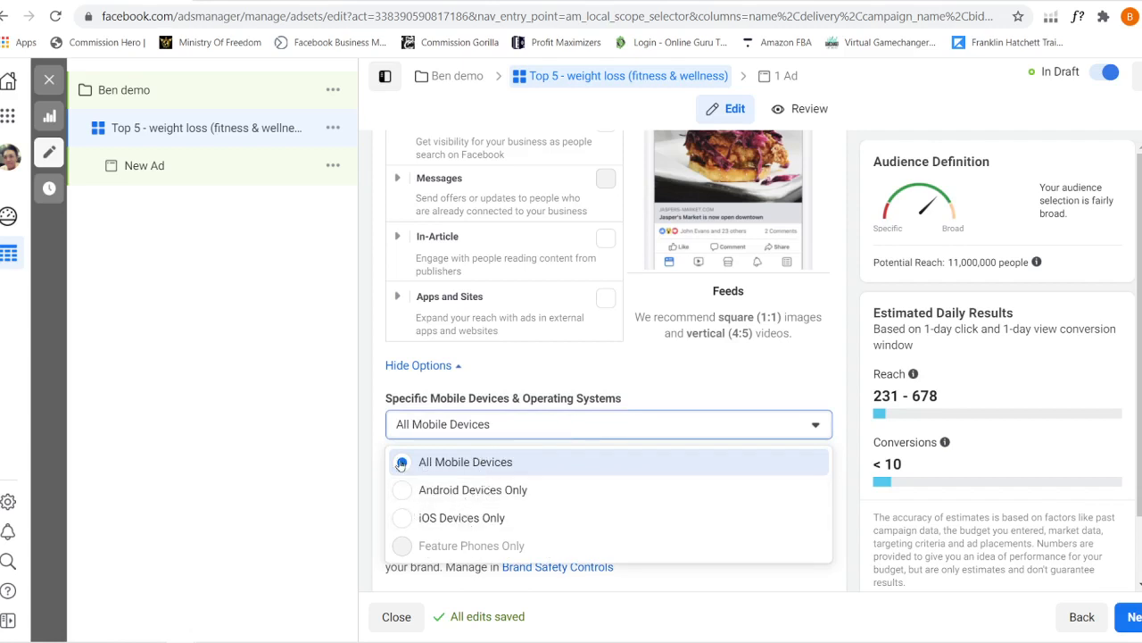
click(447, 463)
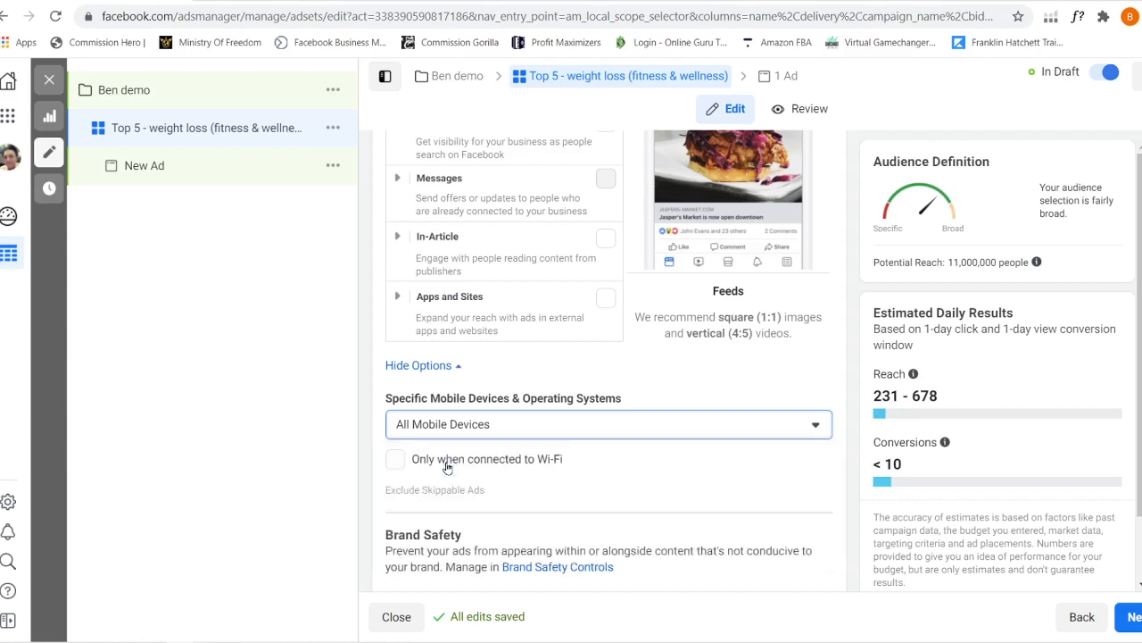
click(397, 461)
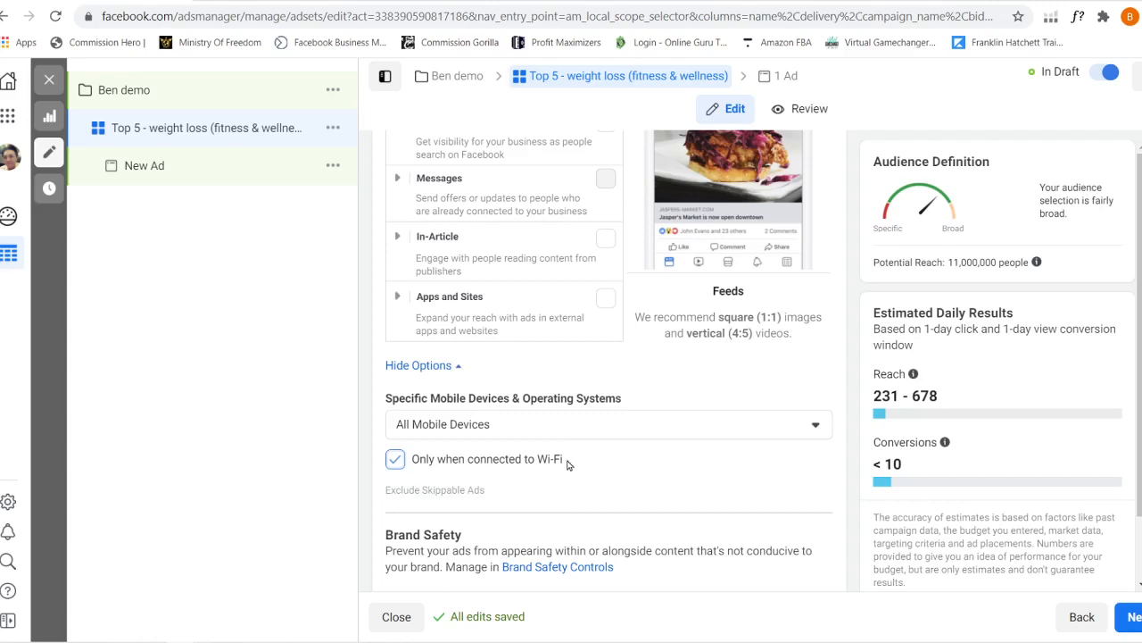
Check the Optimization & Delivery settings and continue from the ad set to the New Ad setup
scroll(853, 482, down, 5)
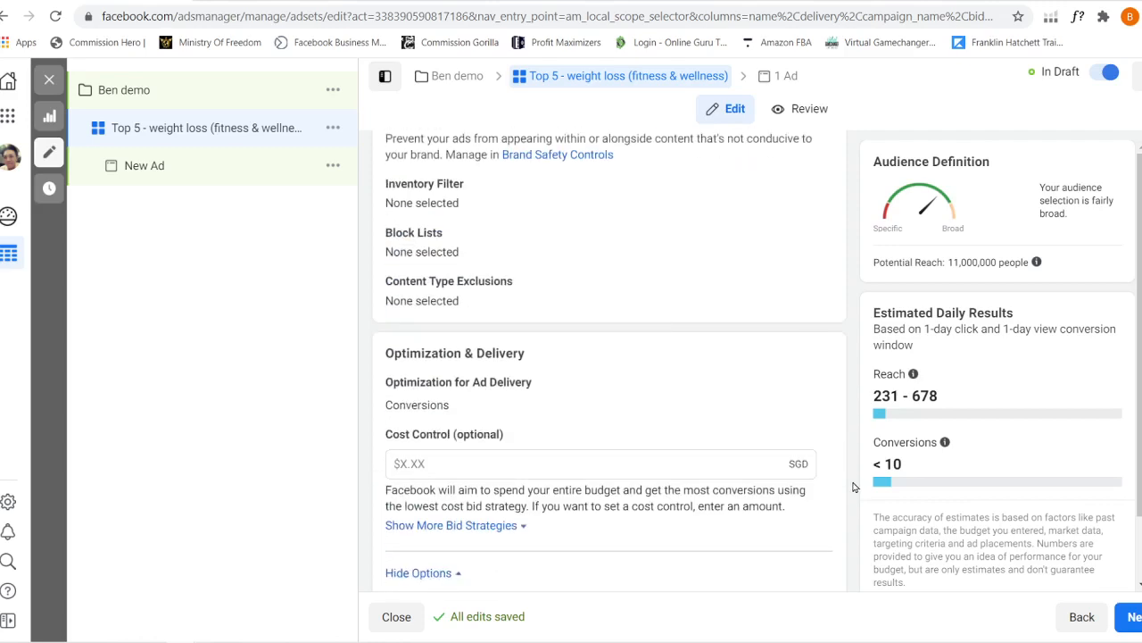
scroll(852, 486, down, 2)
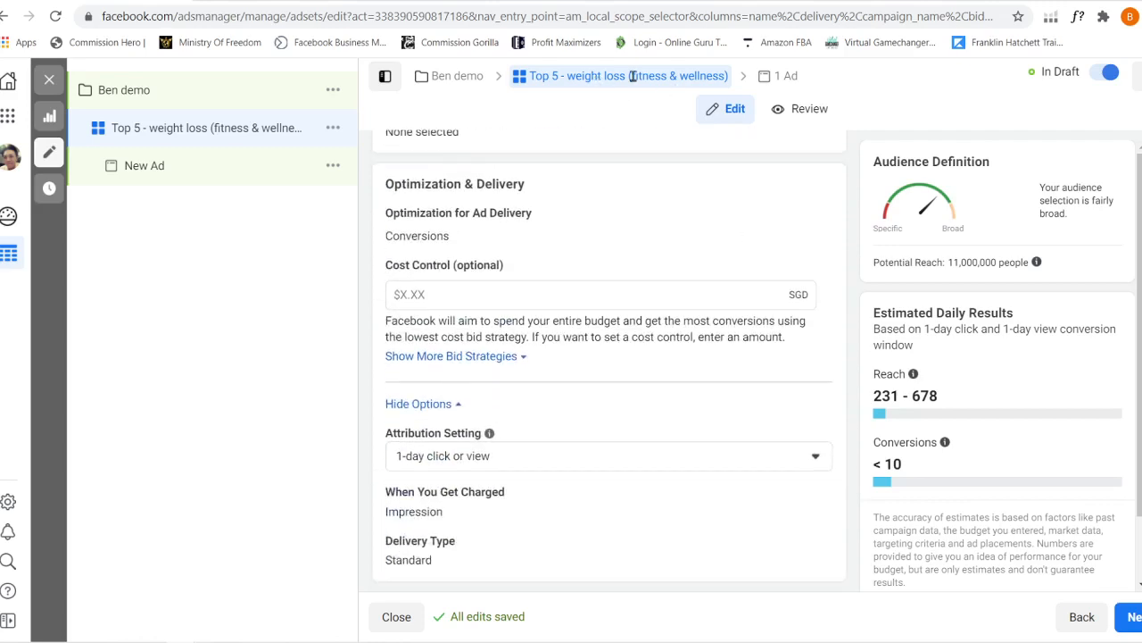
click(1127, 616)
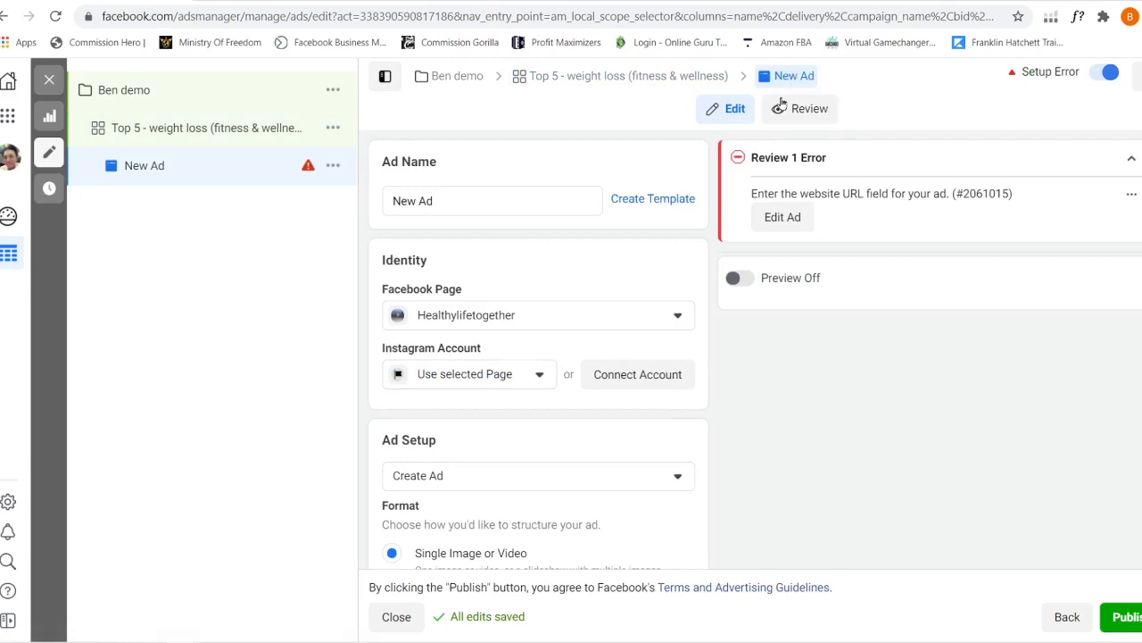
Rename the ad as "video ad" and choose Towardshealthylifestyle as its Facebook Page
drag(502, 206, 314, 192)
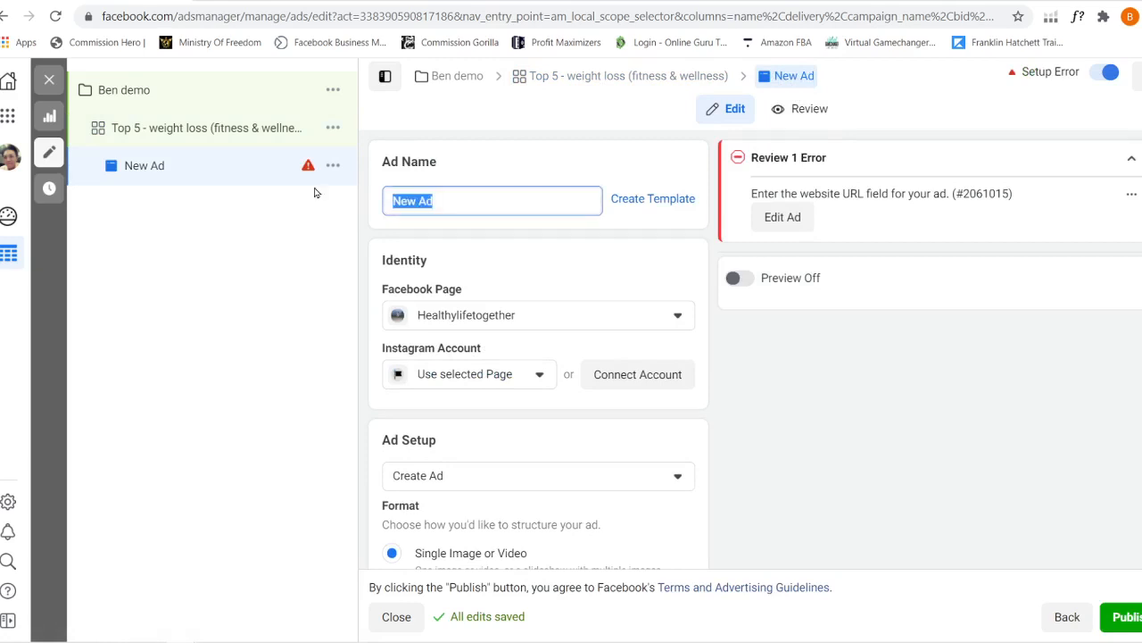
text(video ad)
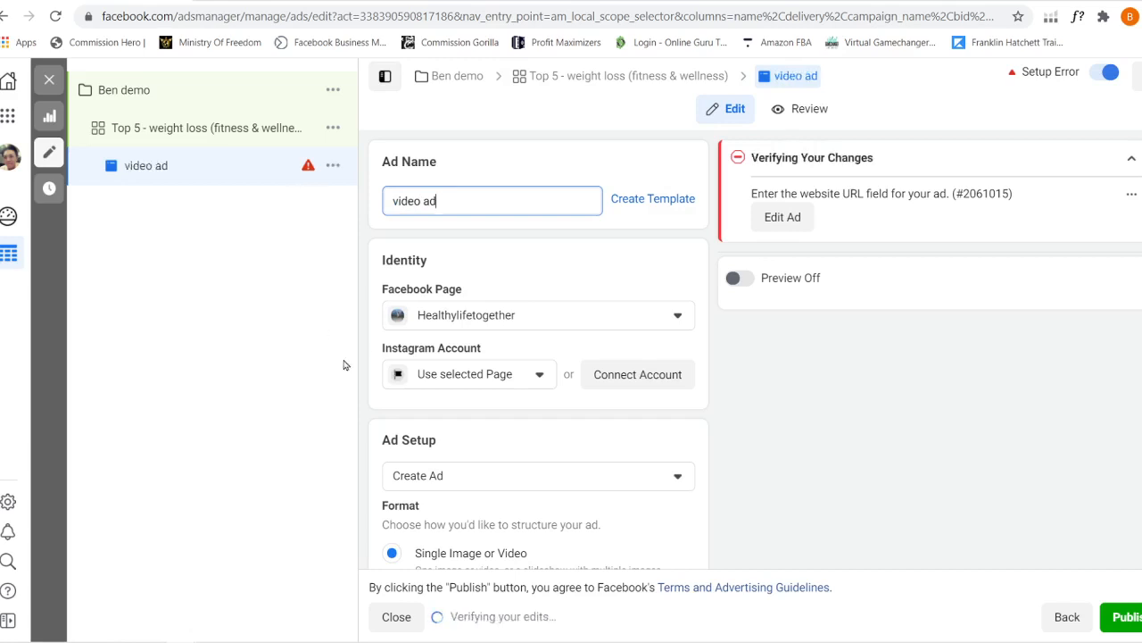
click(681, 319)
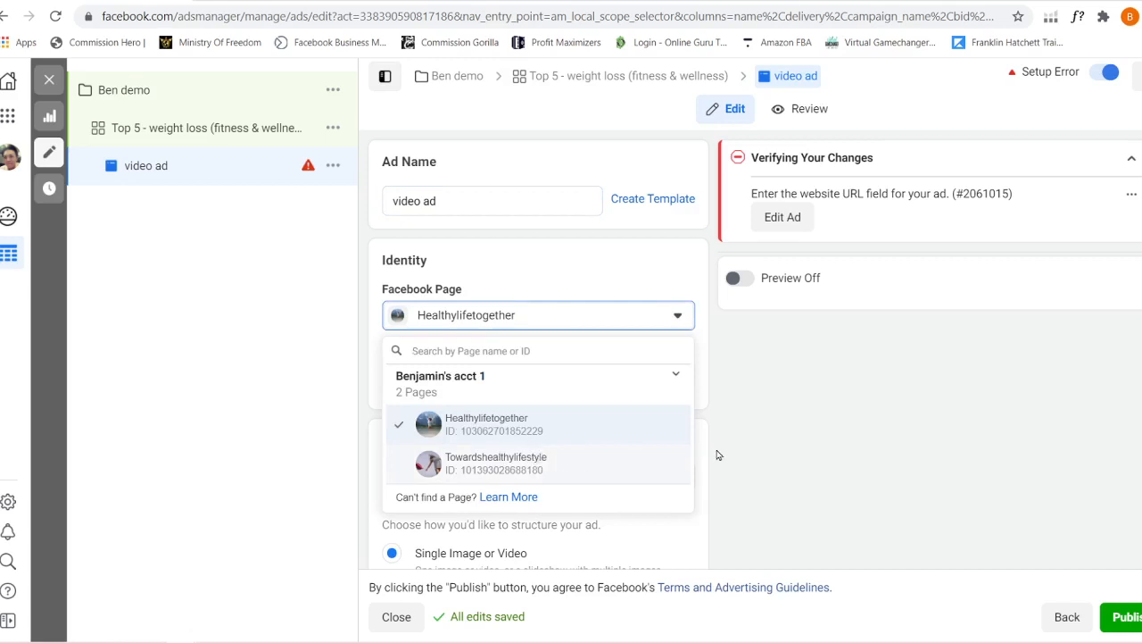
click(680, 375)
click(680, 375)
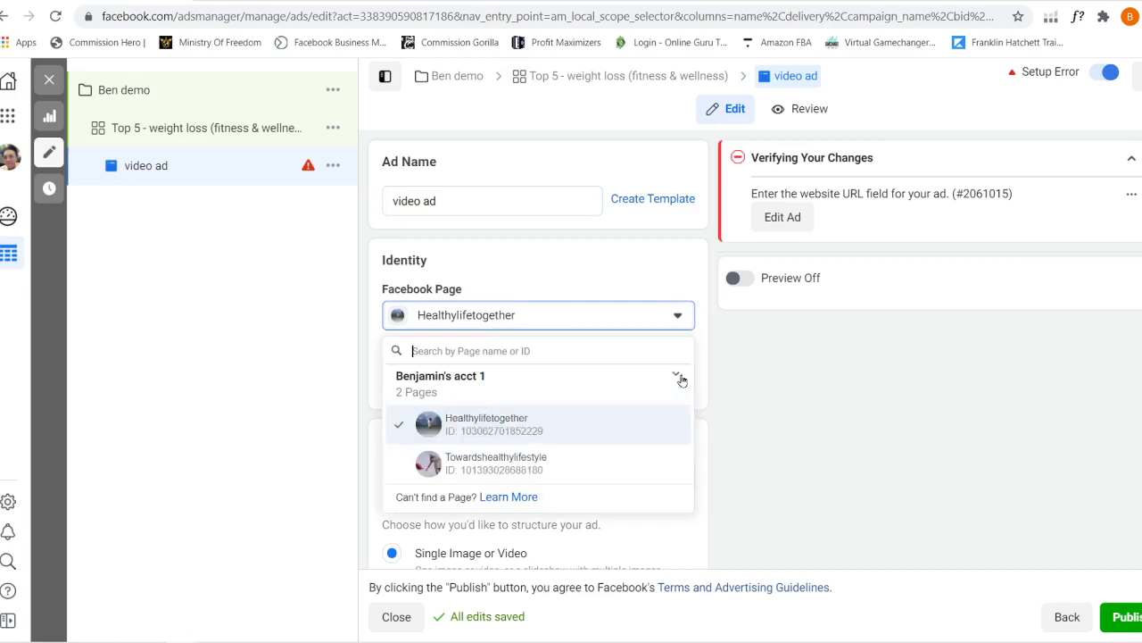
click(539, 468)
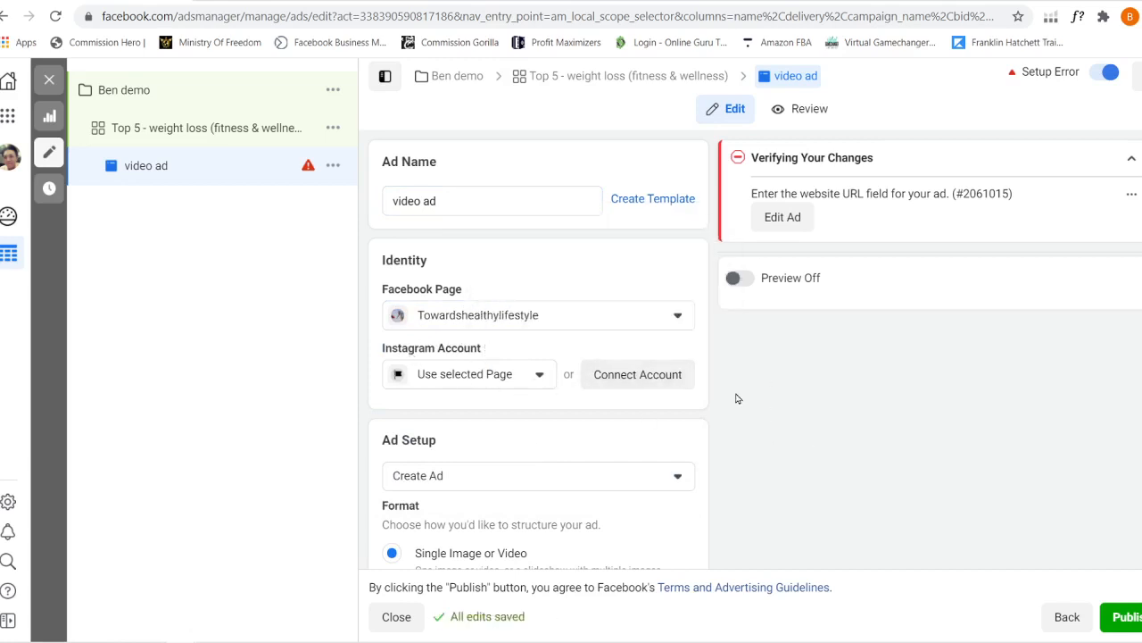
Review the Ad Setup source choices and ad formats, keeping Create Ad and Single Image or Video
scroll(737, 398, down, 2)
scroll(737, 419, down, 2)
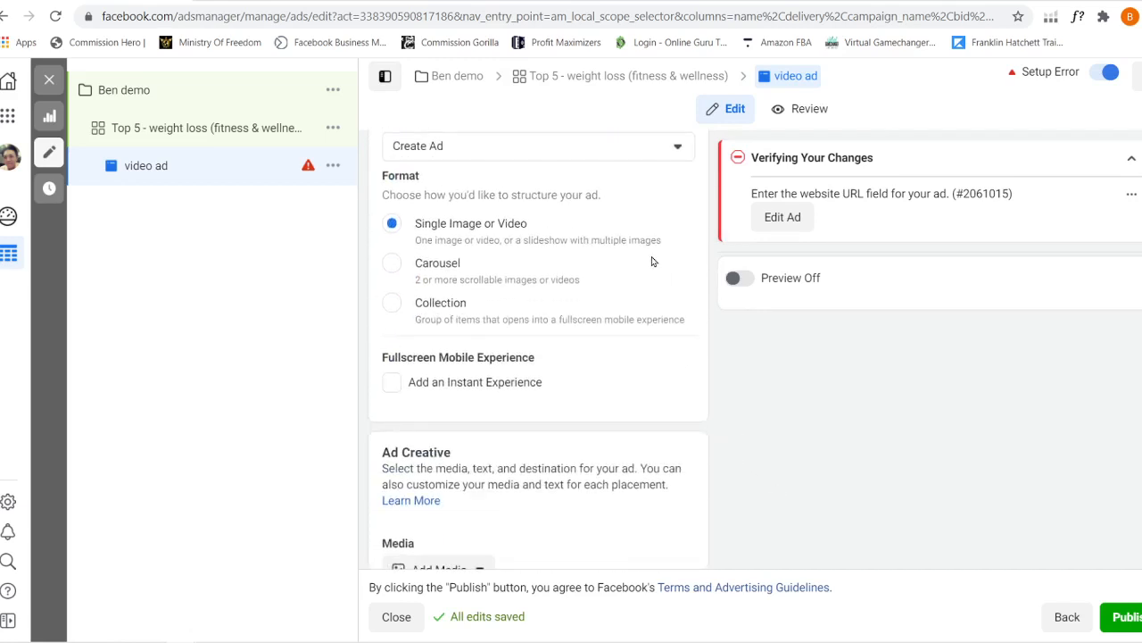
scroll(486, 263, up, 3)
click(527, 392)
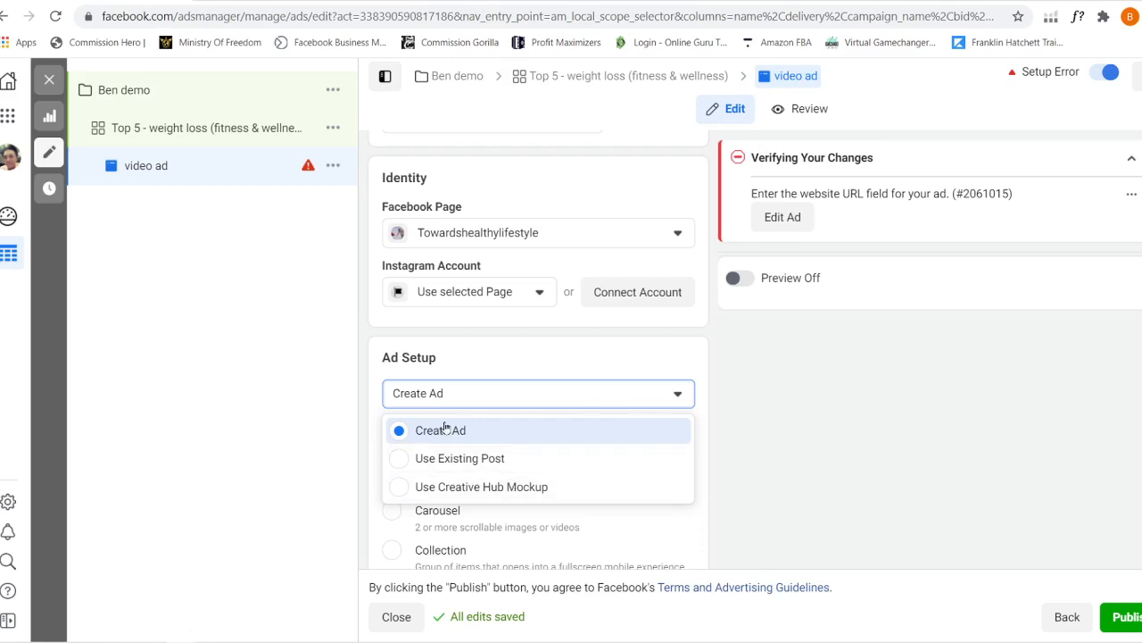
click(709, 436)
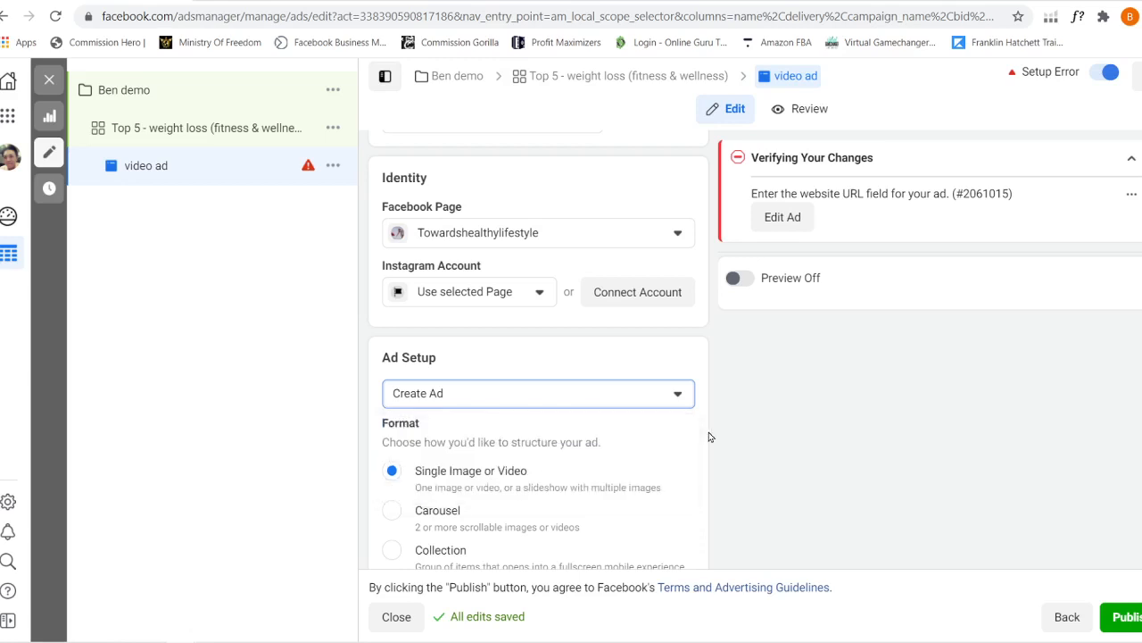
scroll(708, 437, down, 2)
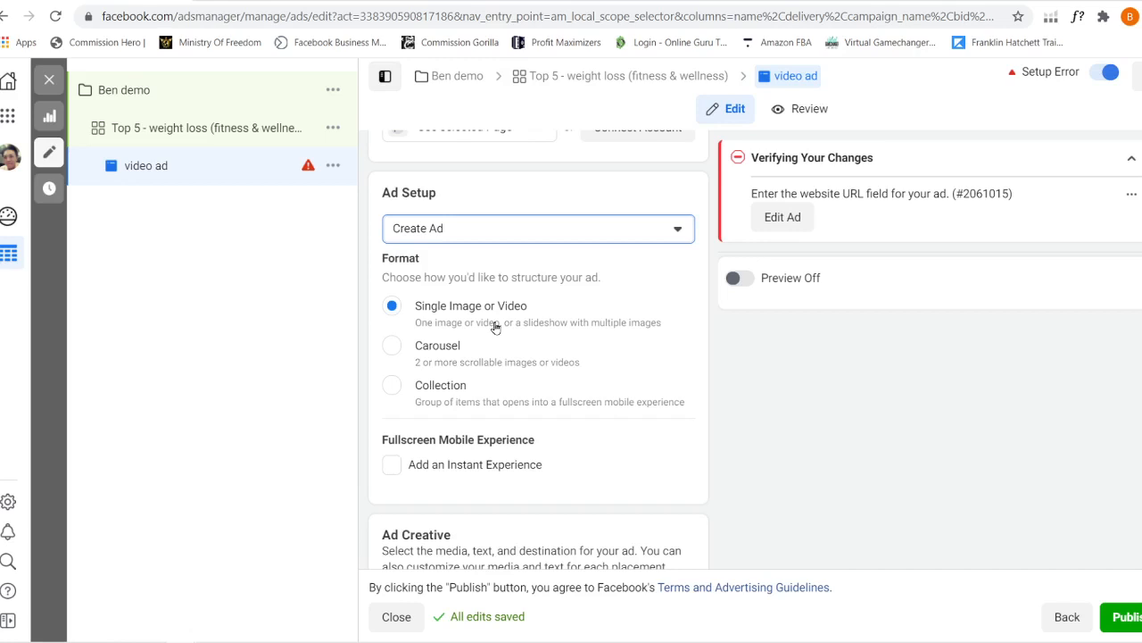
scroll(495, 326, down, 3)
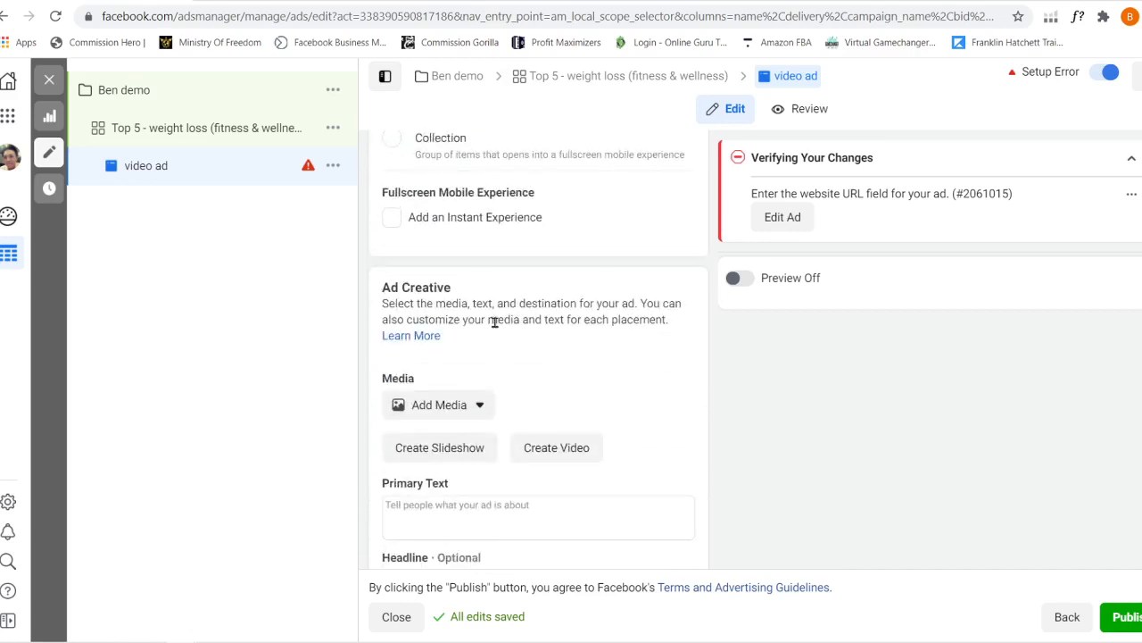
scroll(495, 323, up, 2)
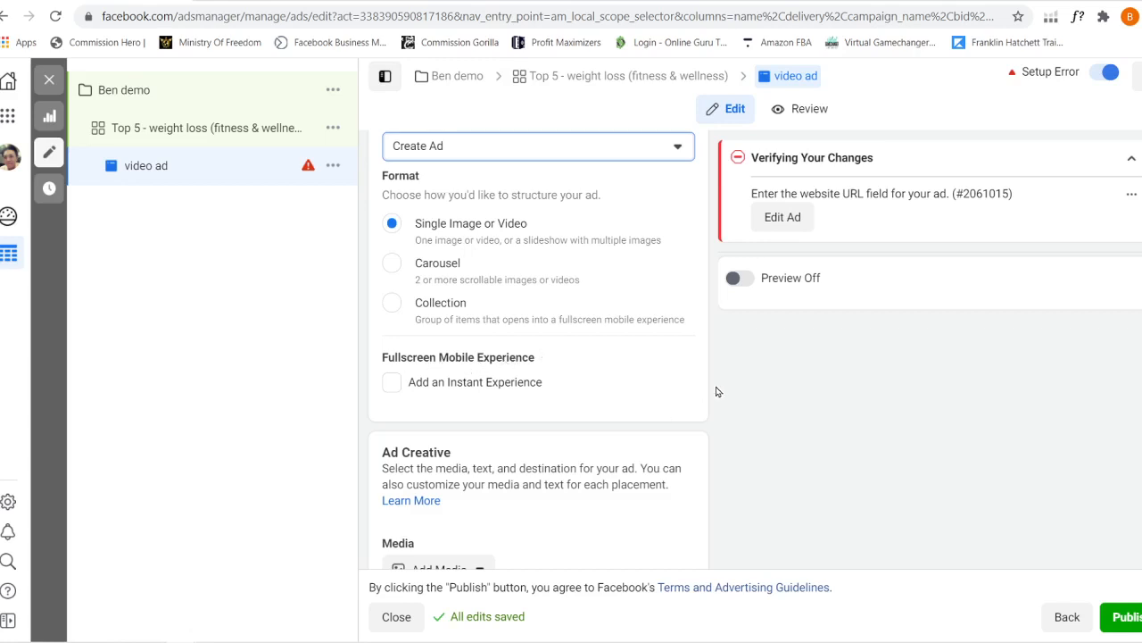
Look at the video selection for the ad's media and close it without adding a video
scroll(716, 392, down, 3)
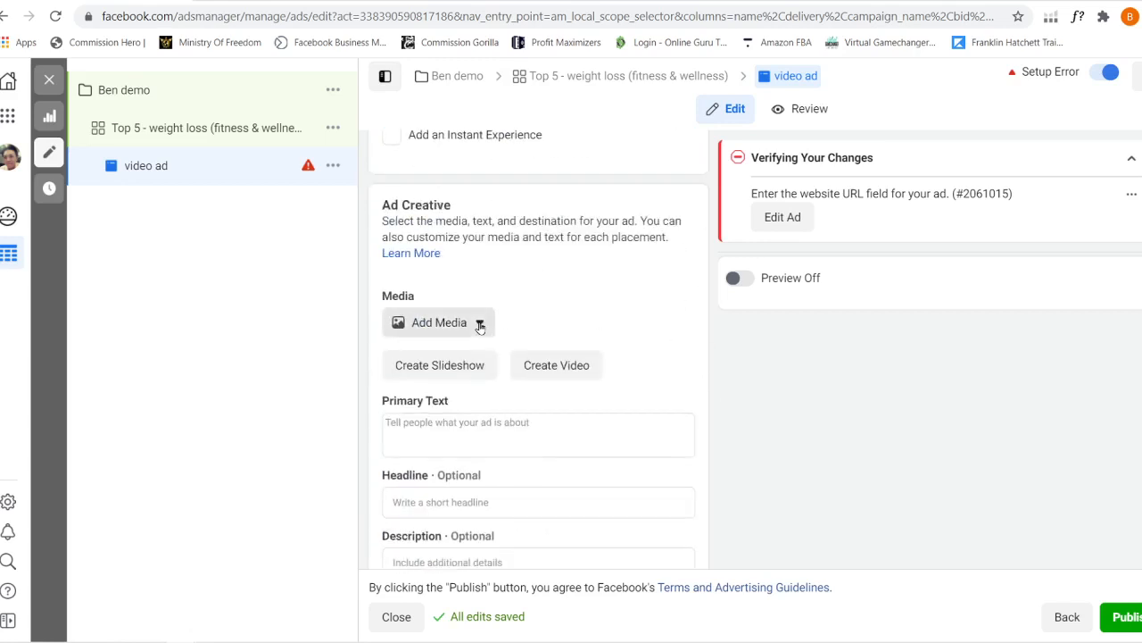
click(479, 326)
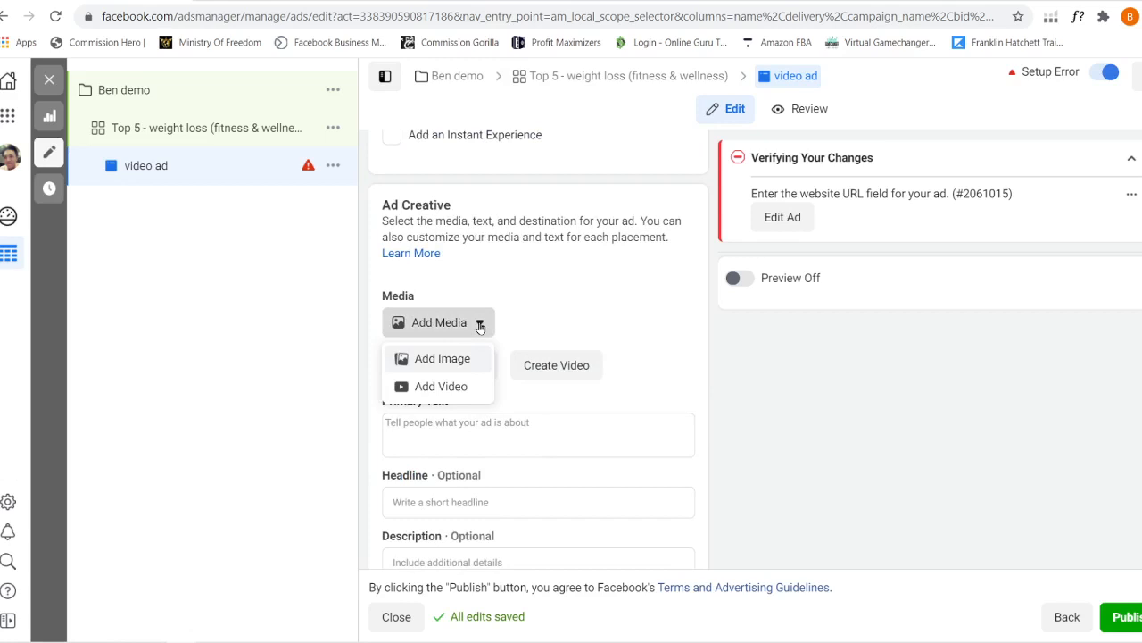
click(460, 395)
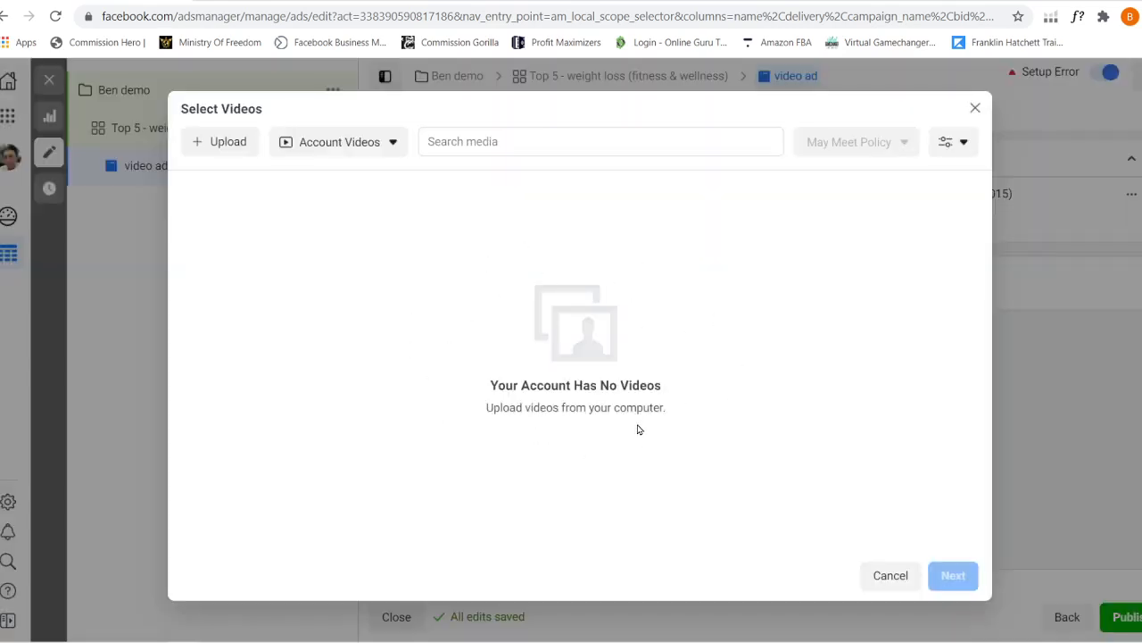
click(976, 108)
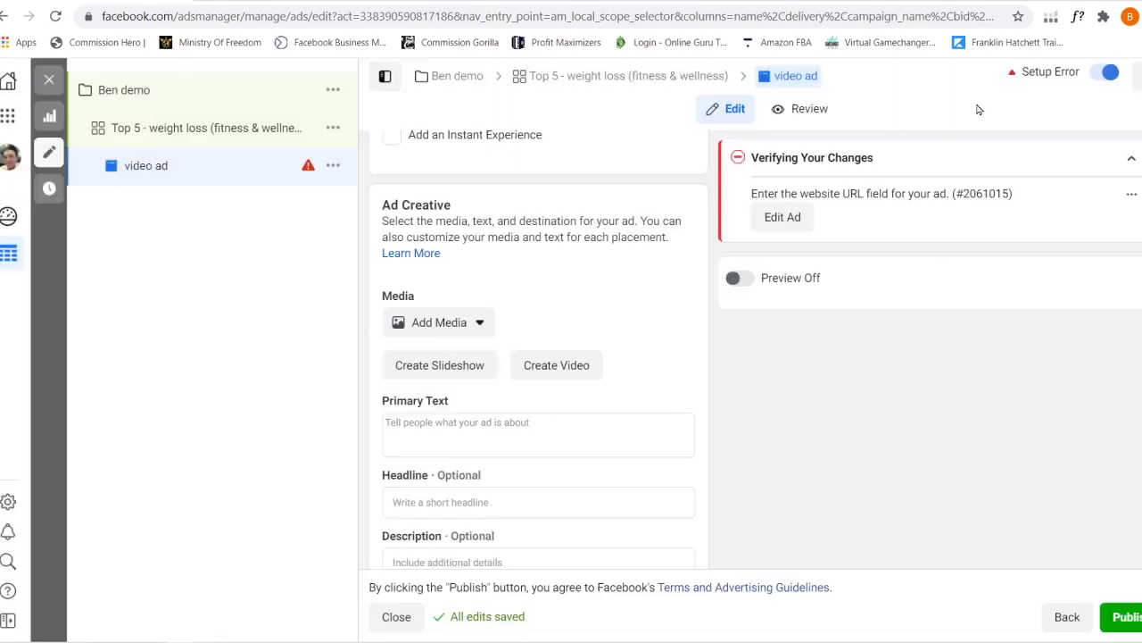
Turn on the ad preview and enter the placeholder "dfbfdfbbbbf" as the primary text
click(470, 420)
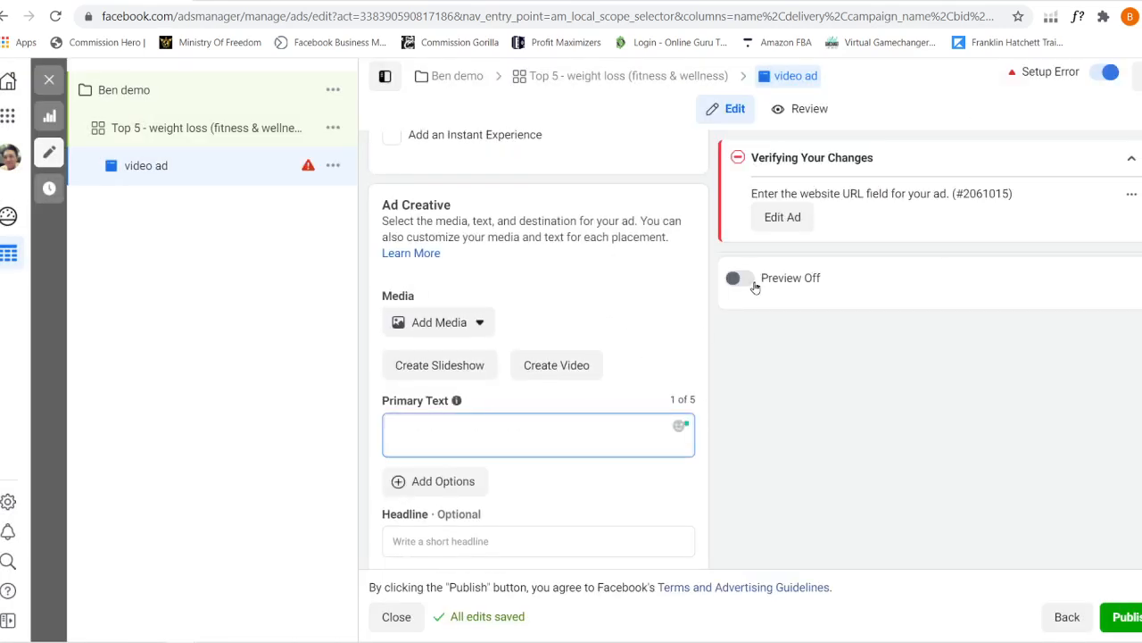
click(740, 277)
click(512, 420)
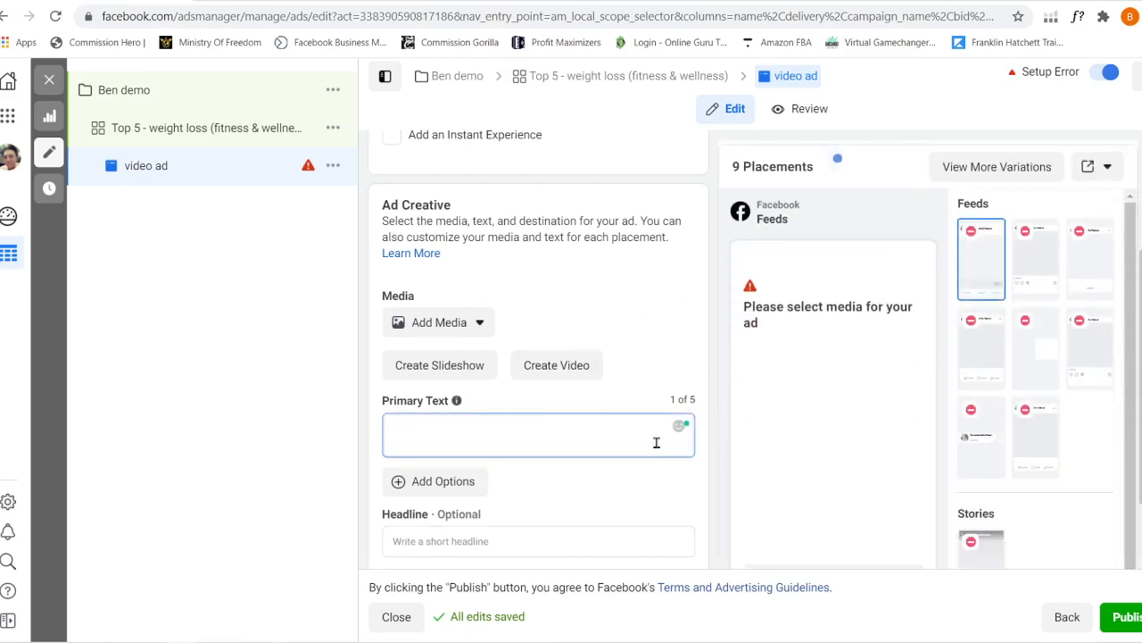
text(dfbfdfbbbbf)
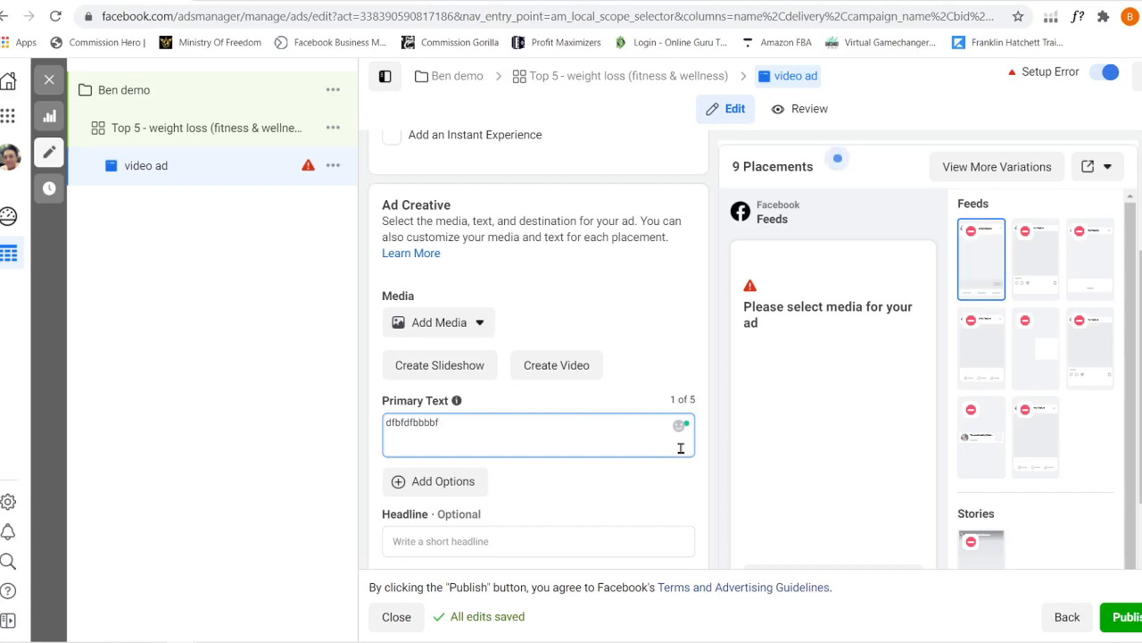
Check the hint for the ad's description and clear the placeholder primary text
scroll(783, 467, down, 3)
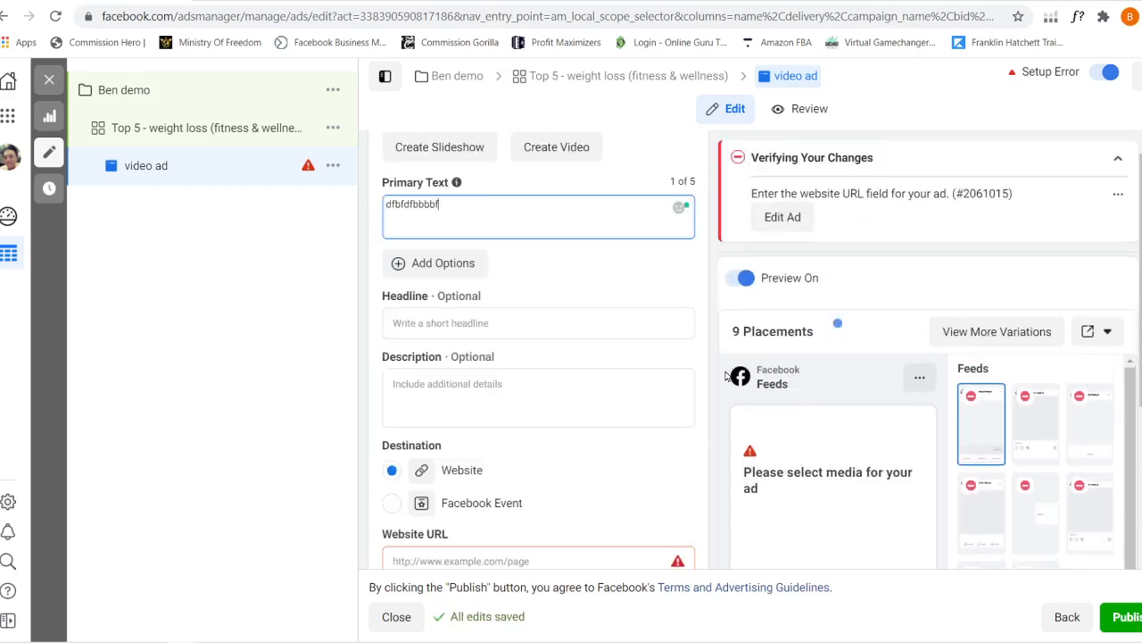
mouse_move(502, 355)
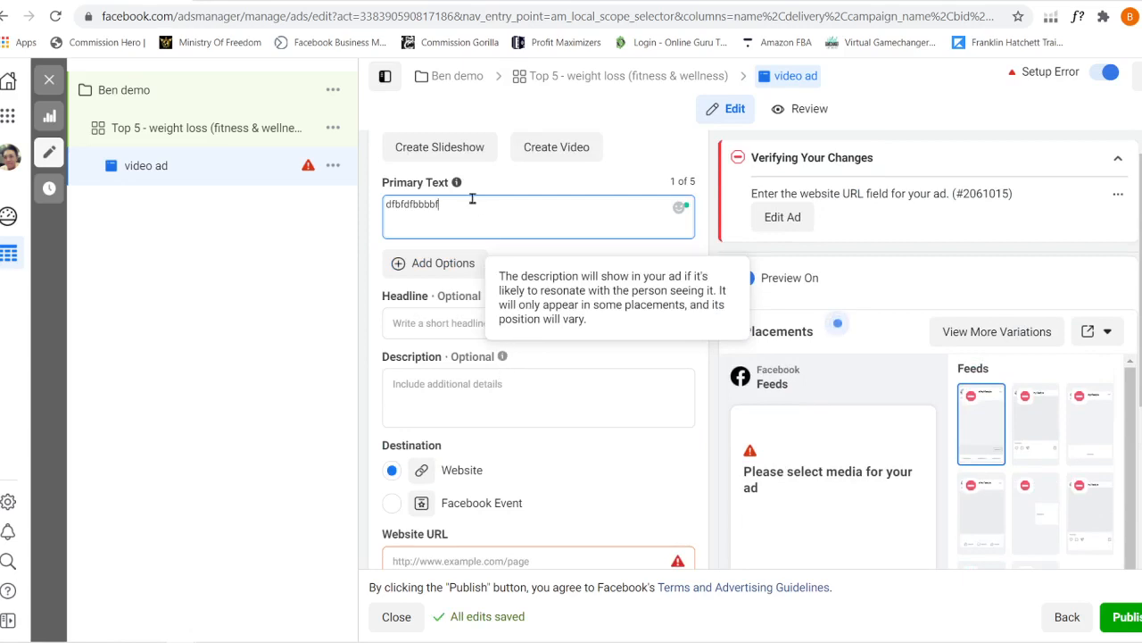
drag(462, 207, 341, 214)
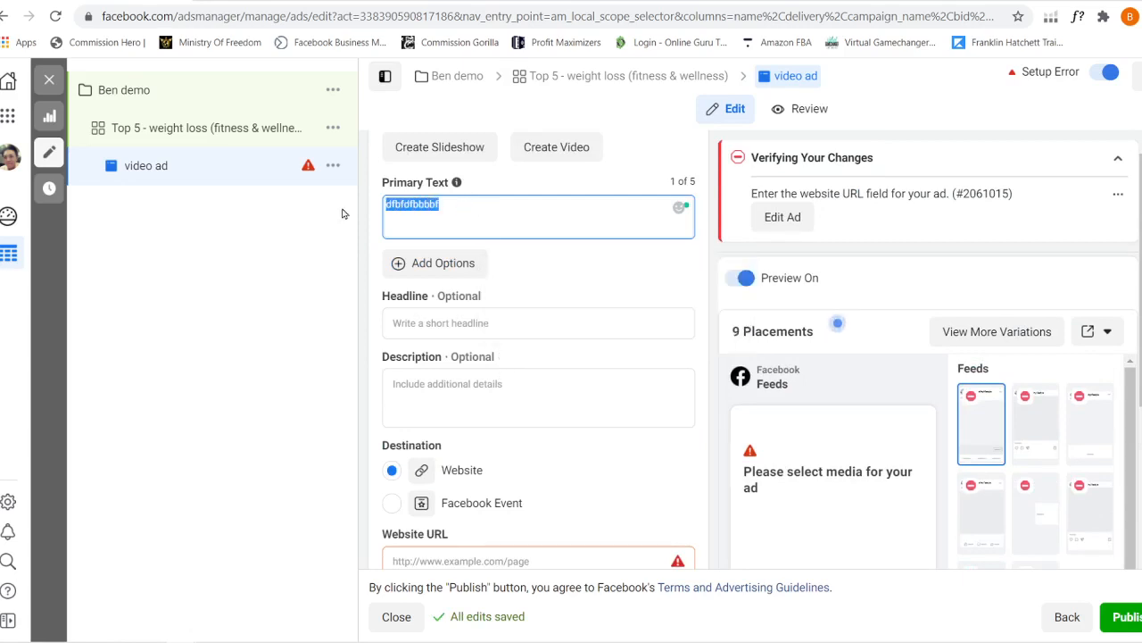
key(BackSpace)
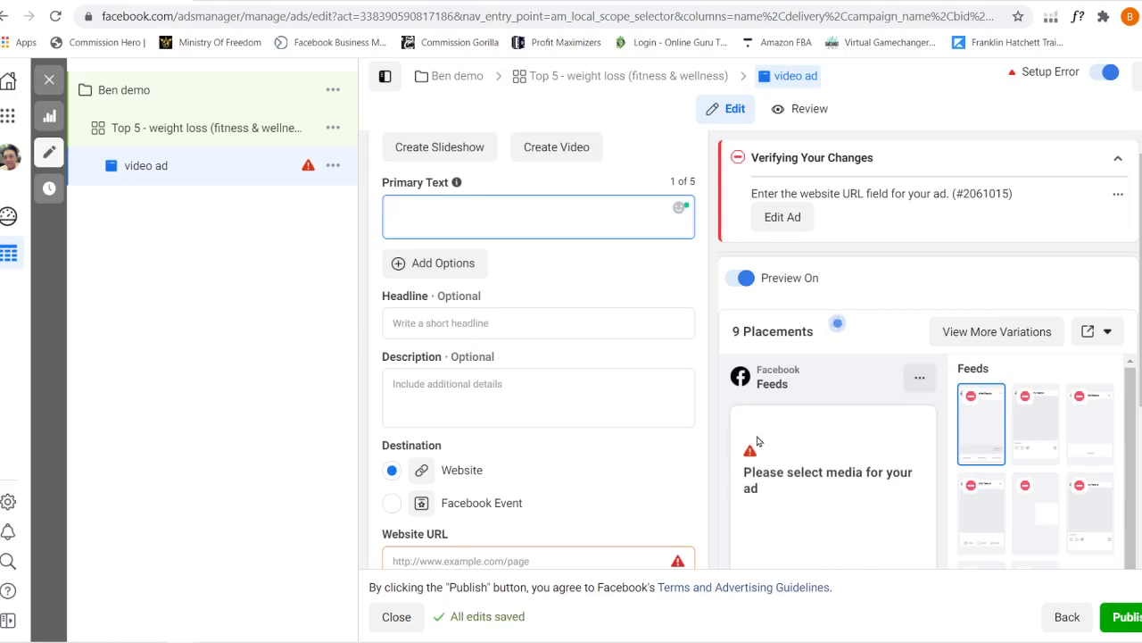
Review the ad creative fields: media, primary text, headline, description, destination, website URL, display link and call to action
scroll(757, 441, down, 5)
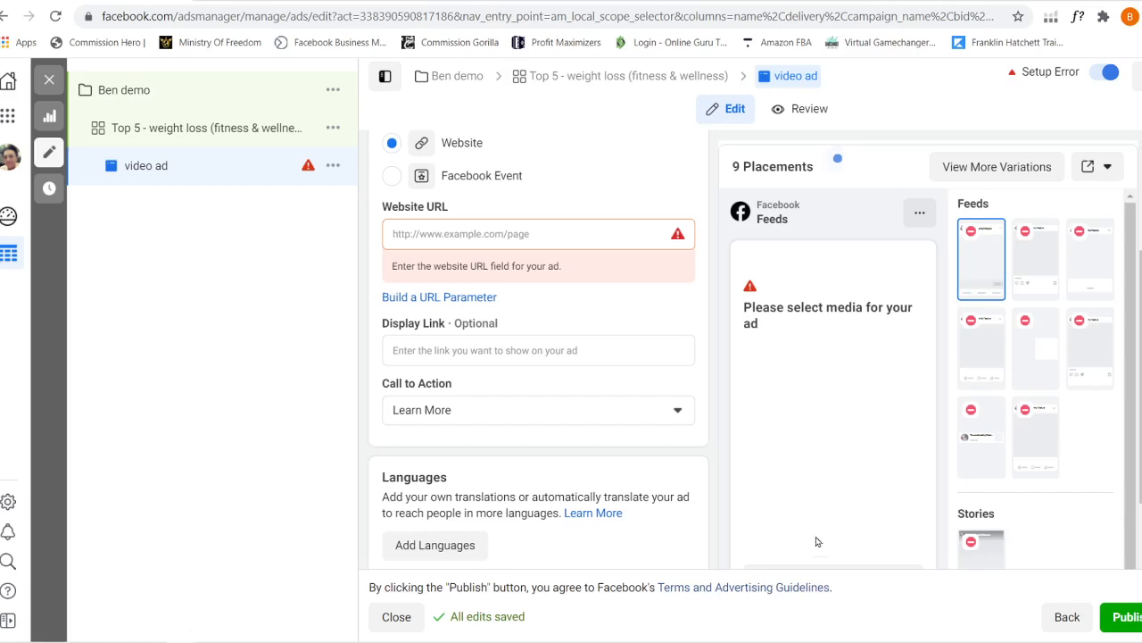
scroll(787, 523, up, 3)
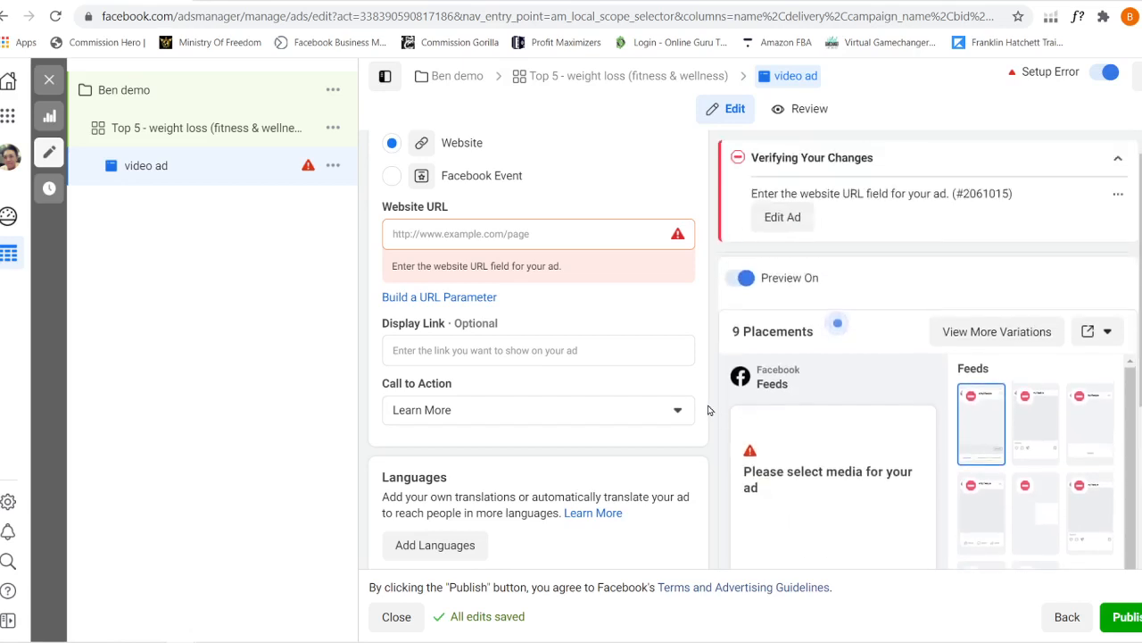
scroll(707, 410, up, 3)
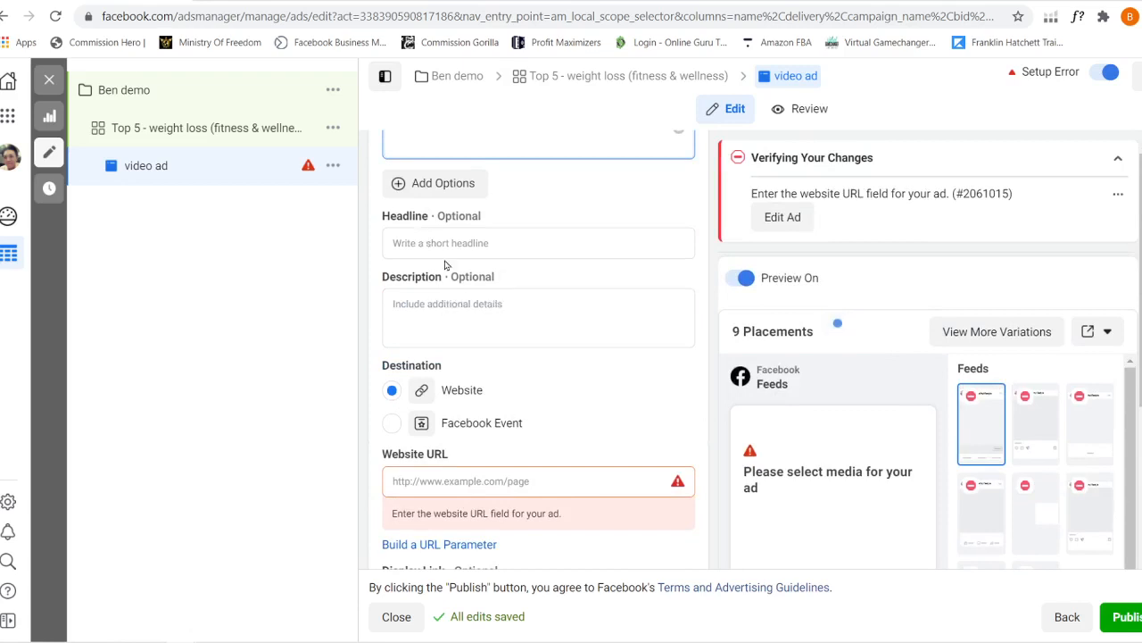
scroll(514, 275, up, 3)
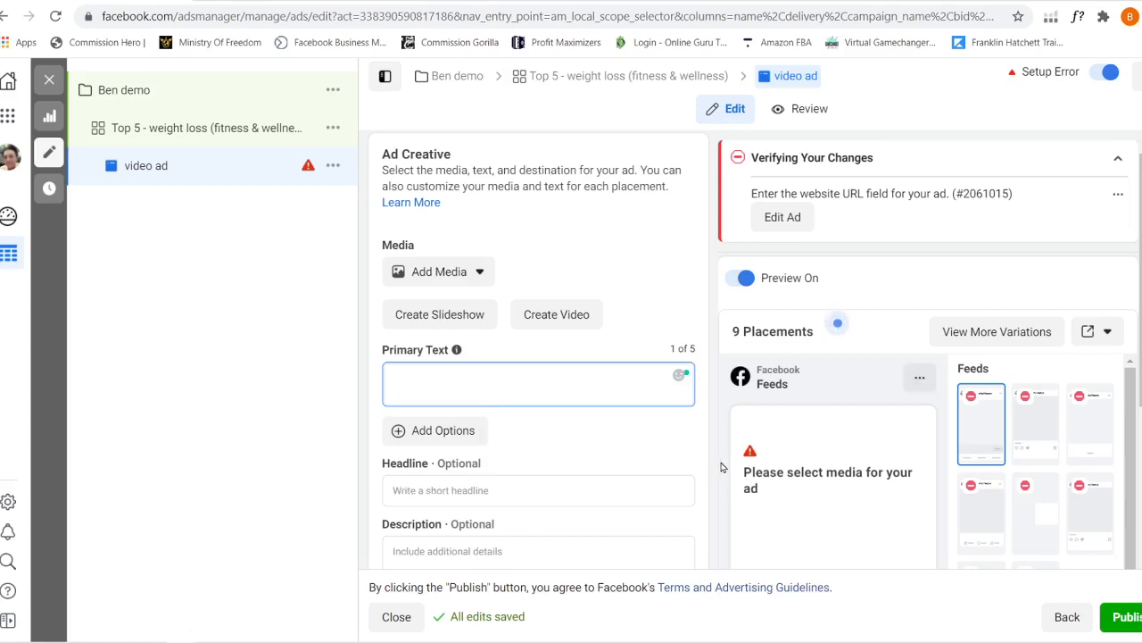
scroll(721, 467, down, 3)
scroll(714, 446, down, 3)
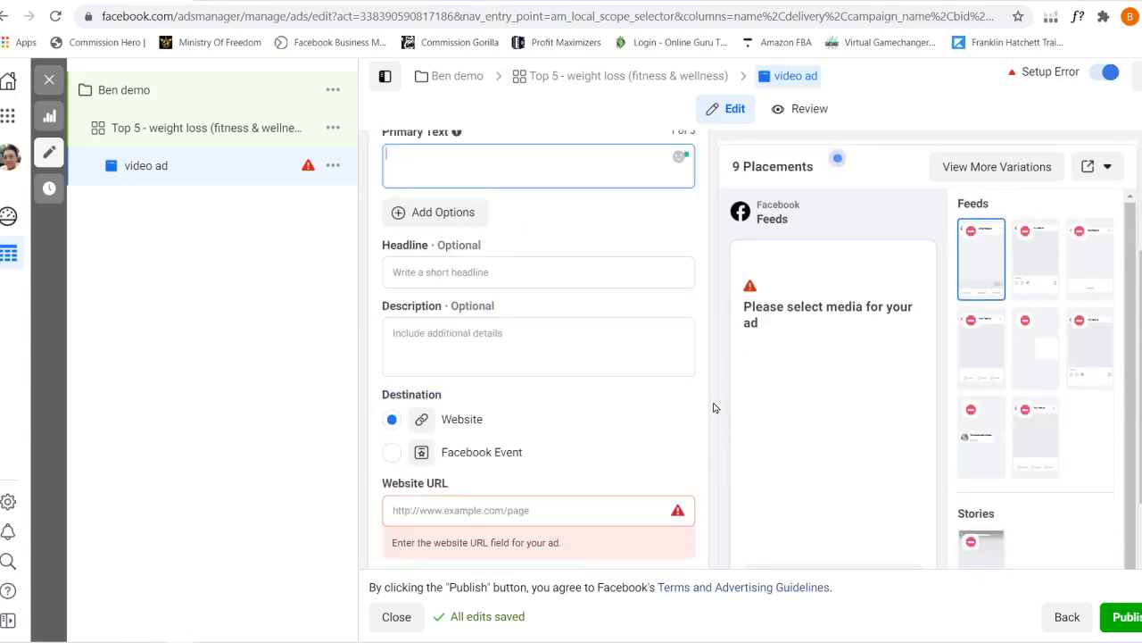
scroll(714, 408, up, 1)
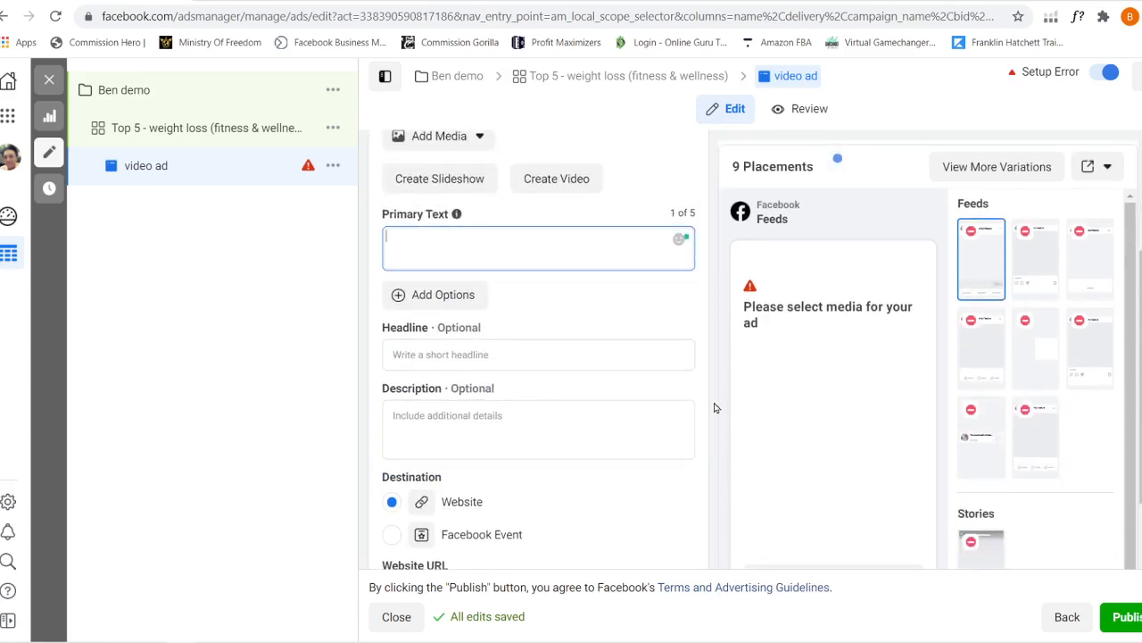
scroll(714, 408, up, 1)
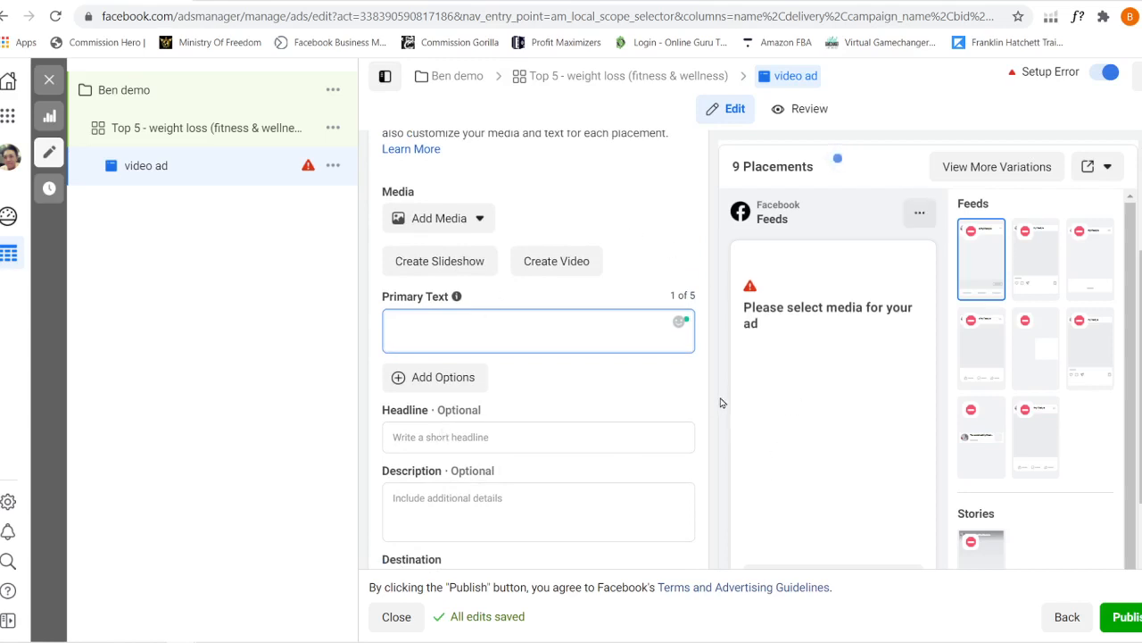
scroll(723, 402, down, 3)
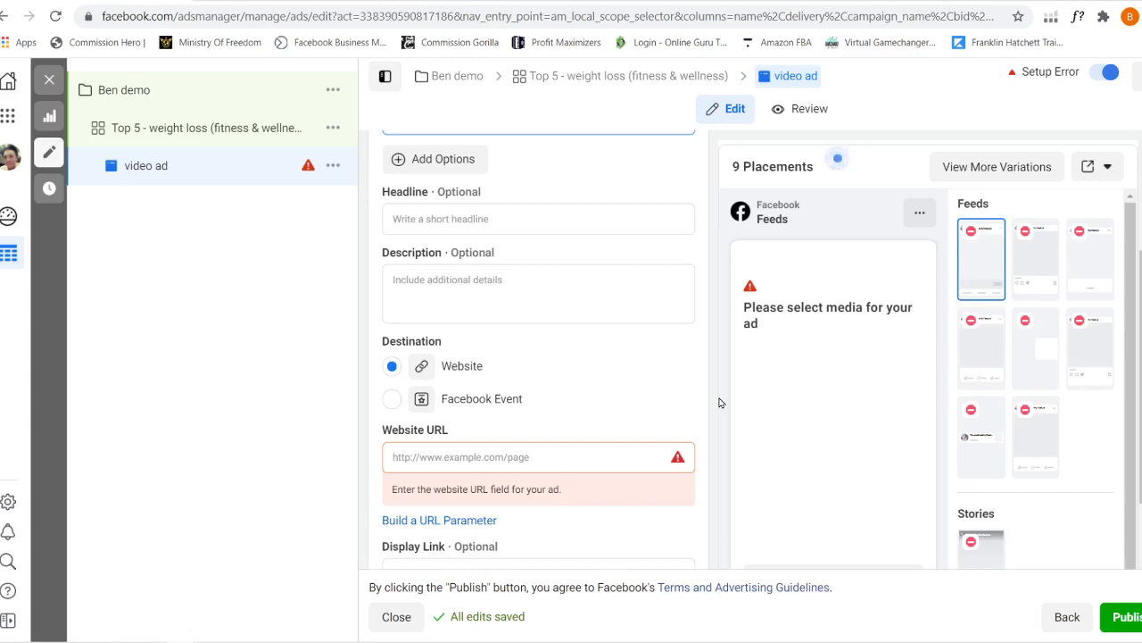
click(438, 456)
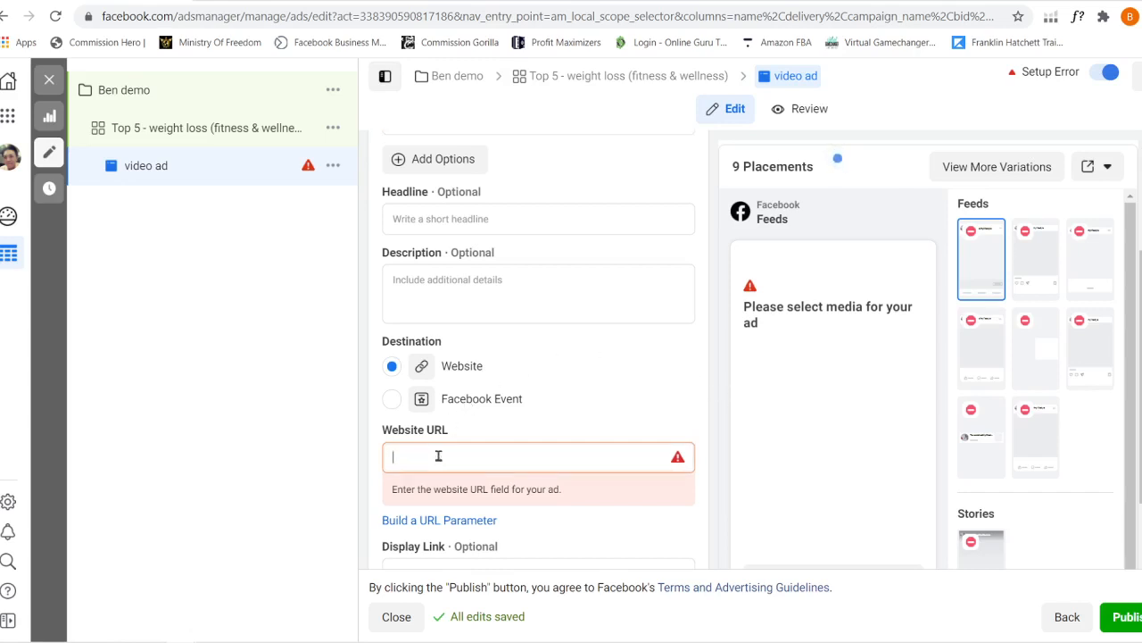
text(www.g)
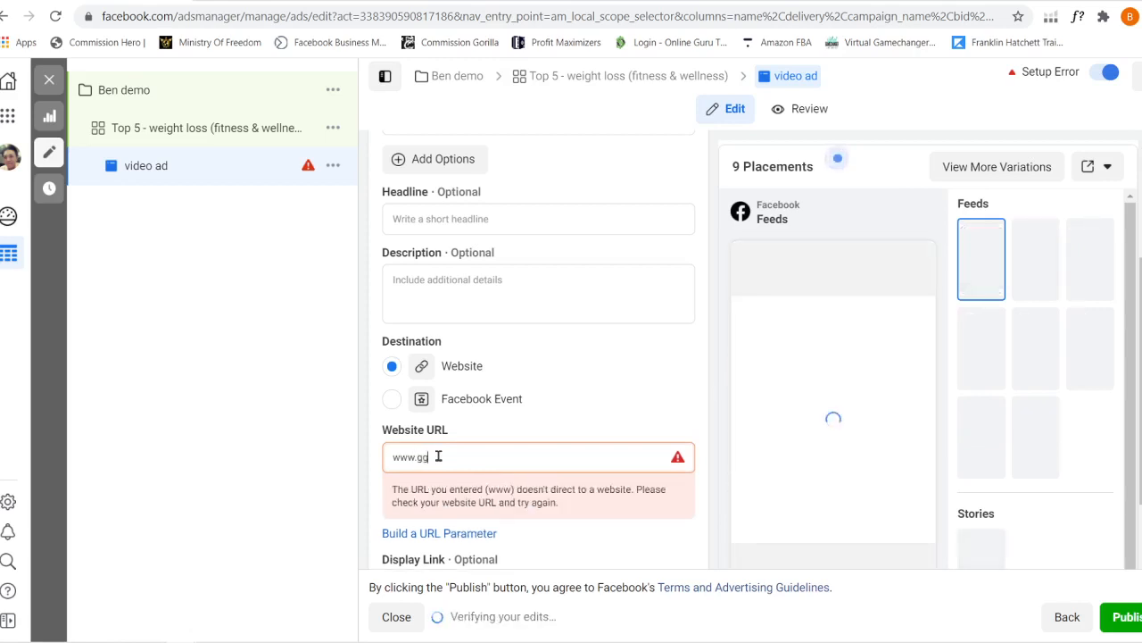
text(oogle.com)
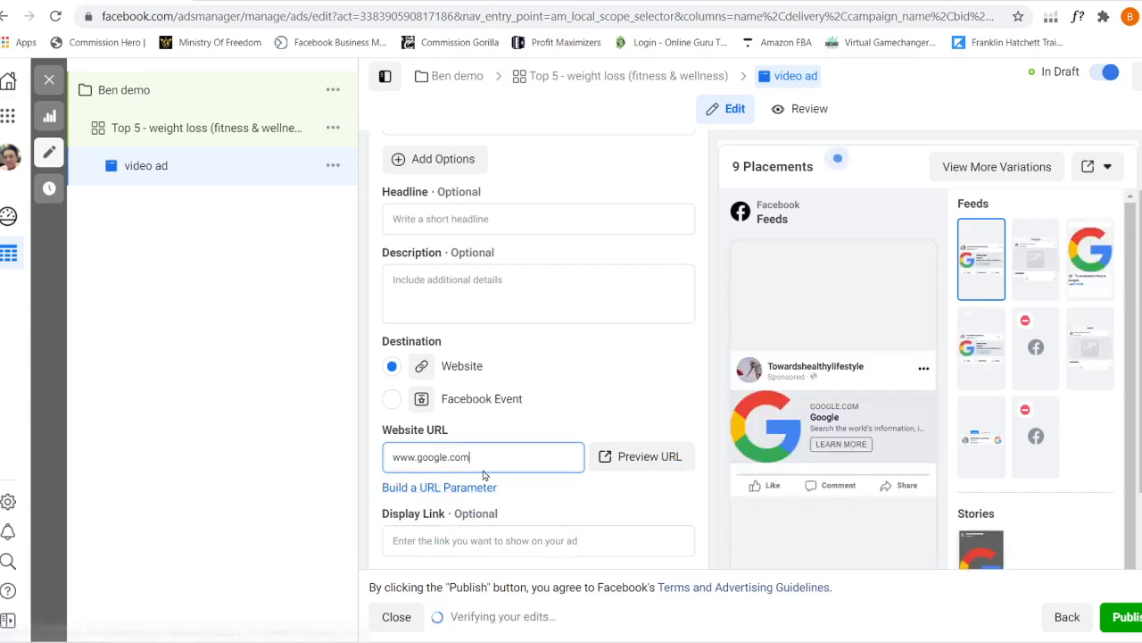
drag(493, 460, 245, 445)
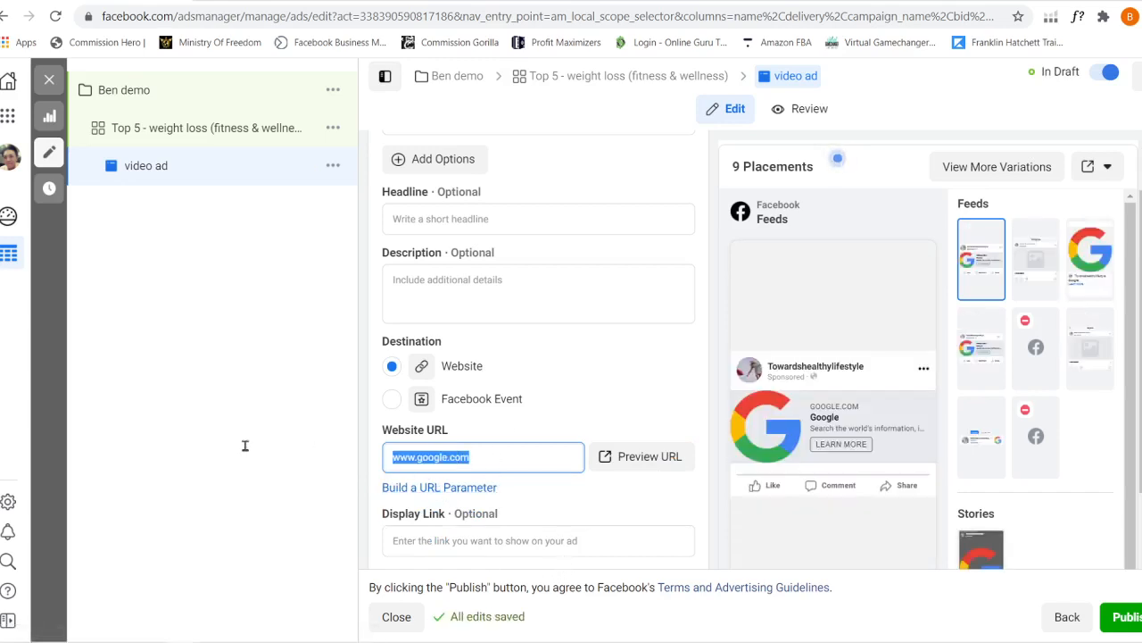
key(BackSpace)
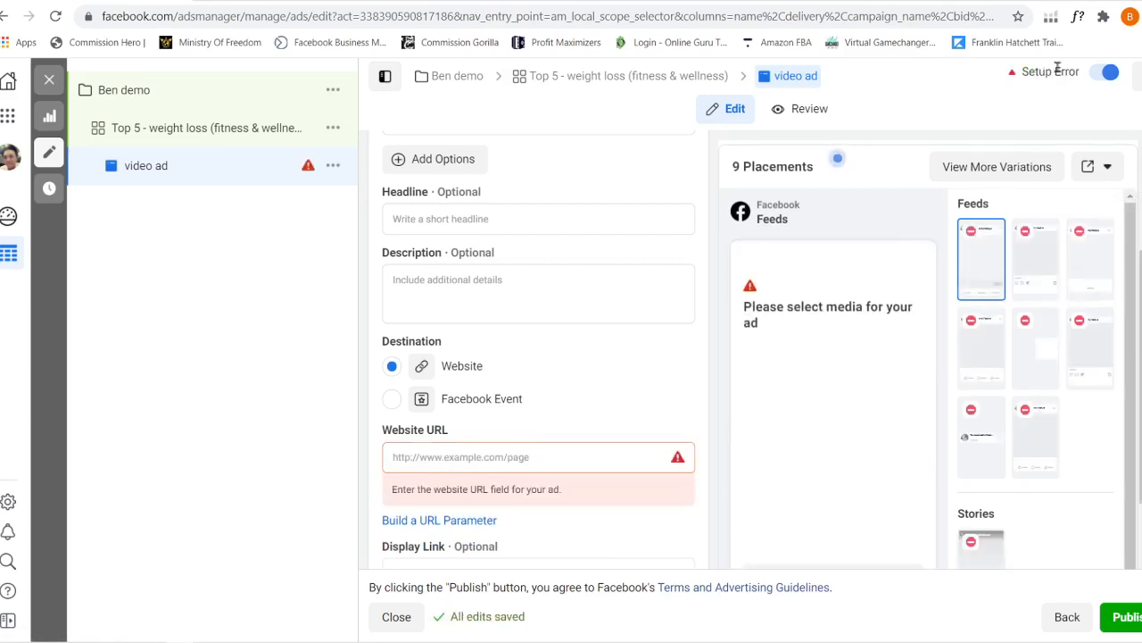
click(480, 454)
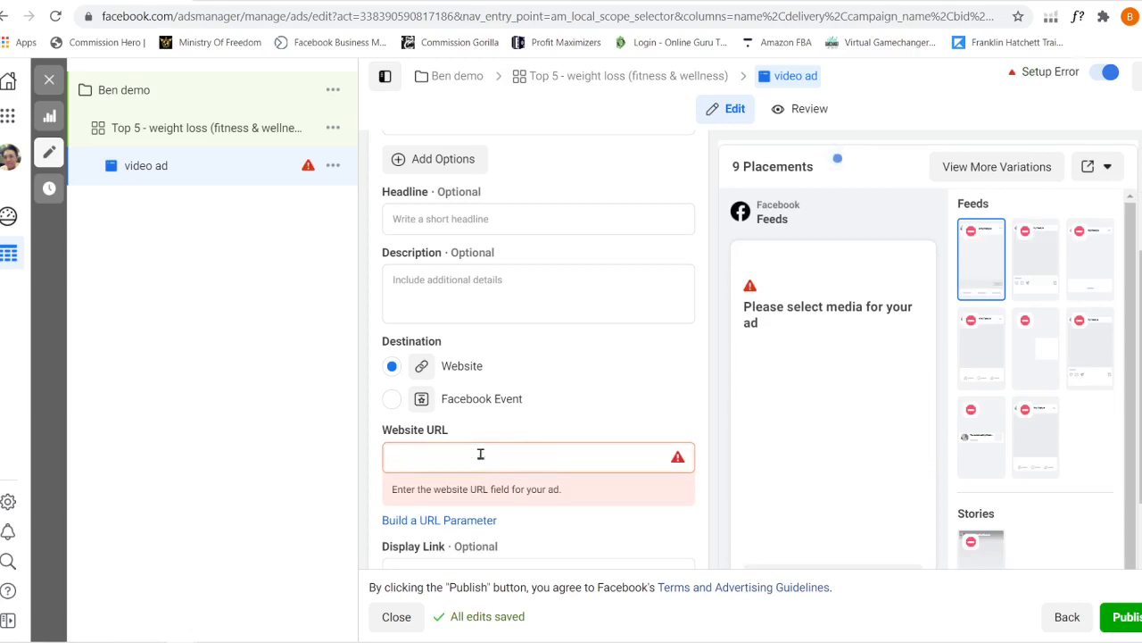
text(www.)
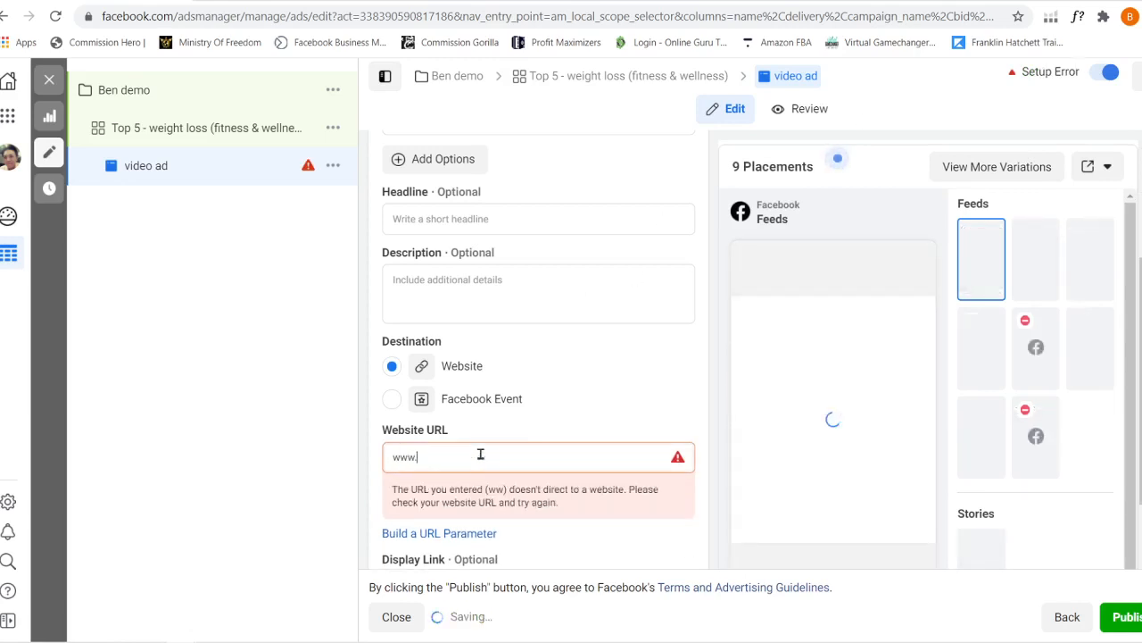
text(goog)
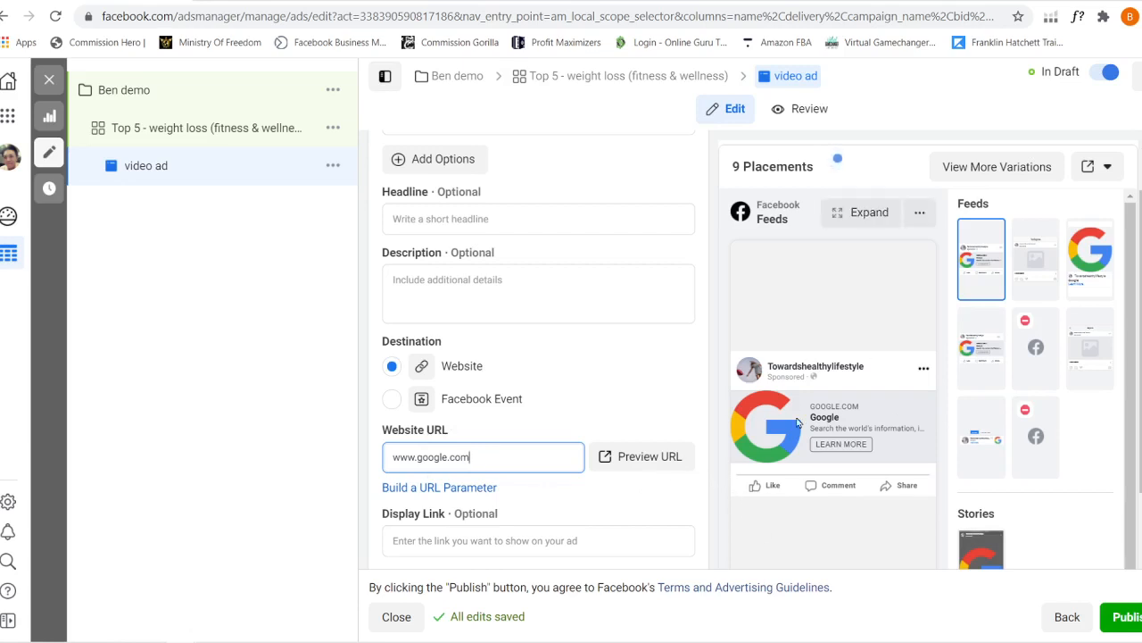
Enter the placeholder "hdthhdhdh" as the ad's primary text to see it in the preview
scroll(705, 433, up, 4)
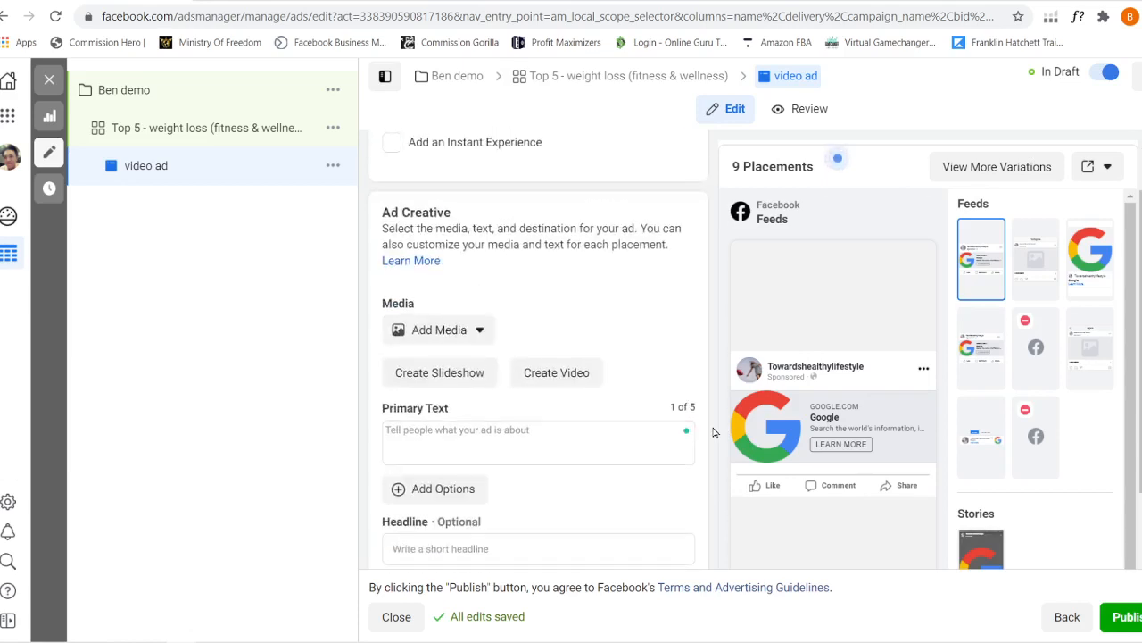
scroll(713, 433, down, 2)
click(488, 280)
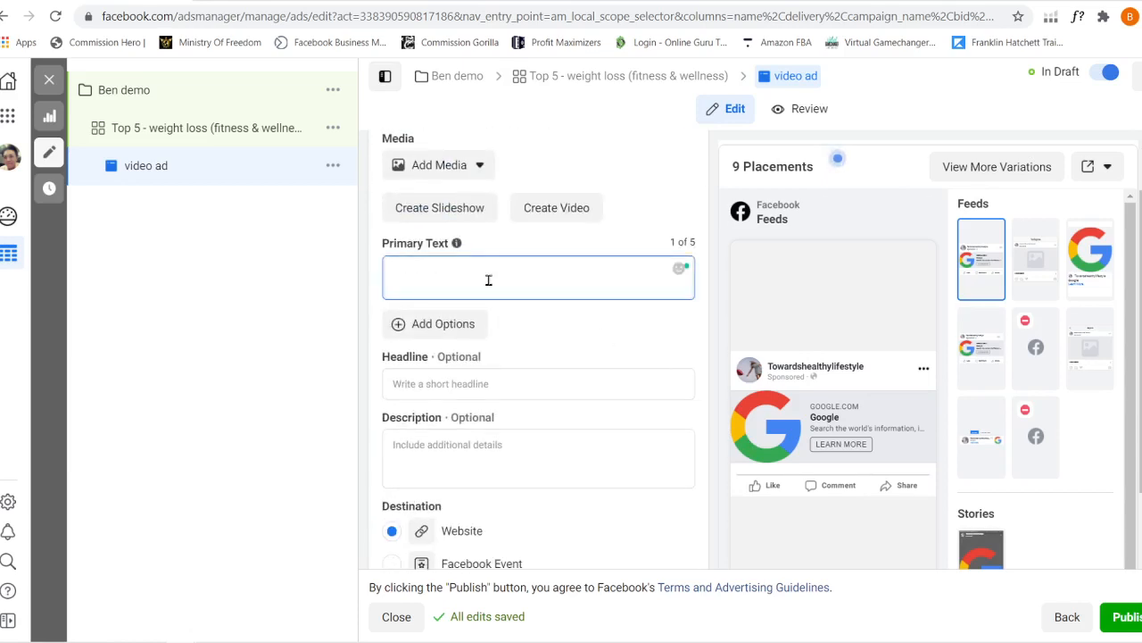
text(hdthhdhdh)
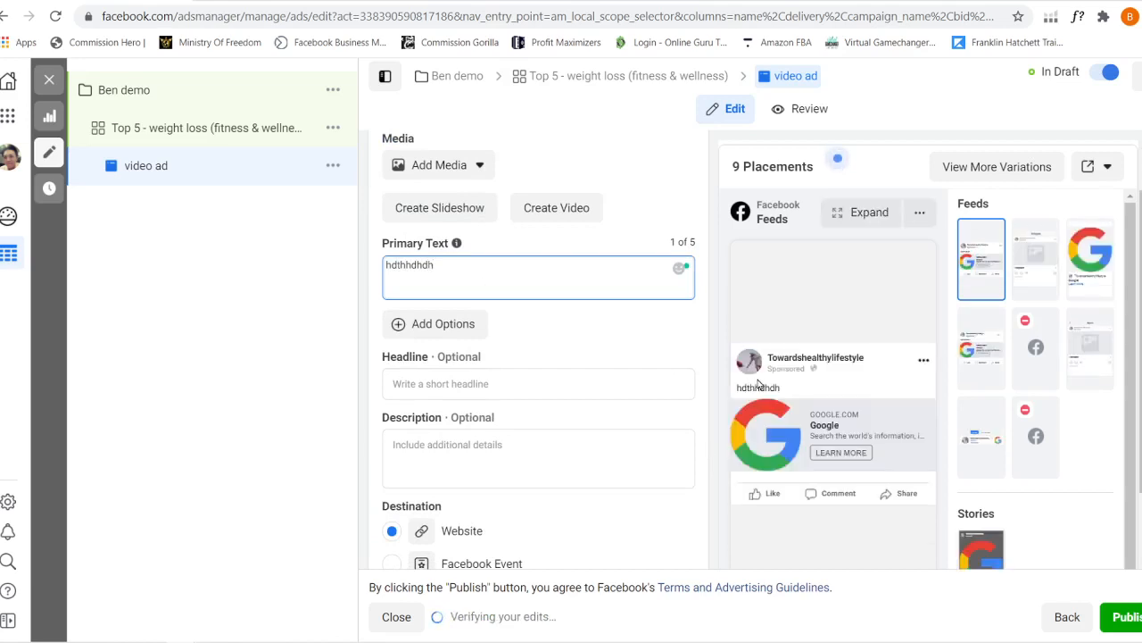
Replace the primary text with a much longer string of random placeholder letters spanning two lines
drag(433, 265, 348, 274)
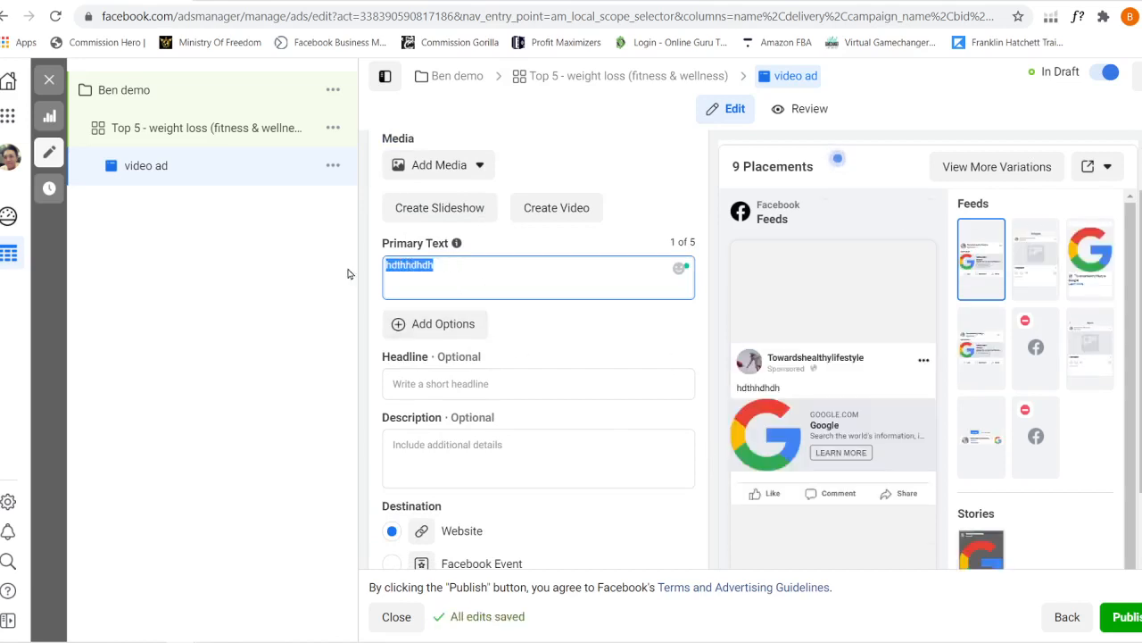
text(i)
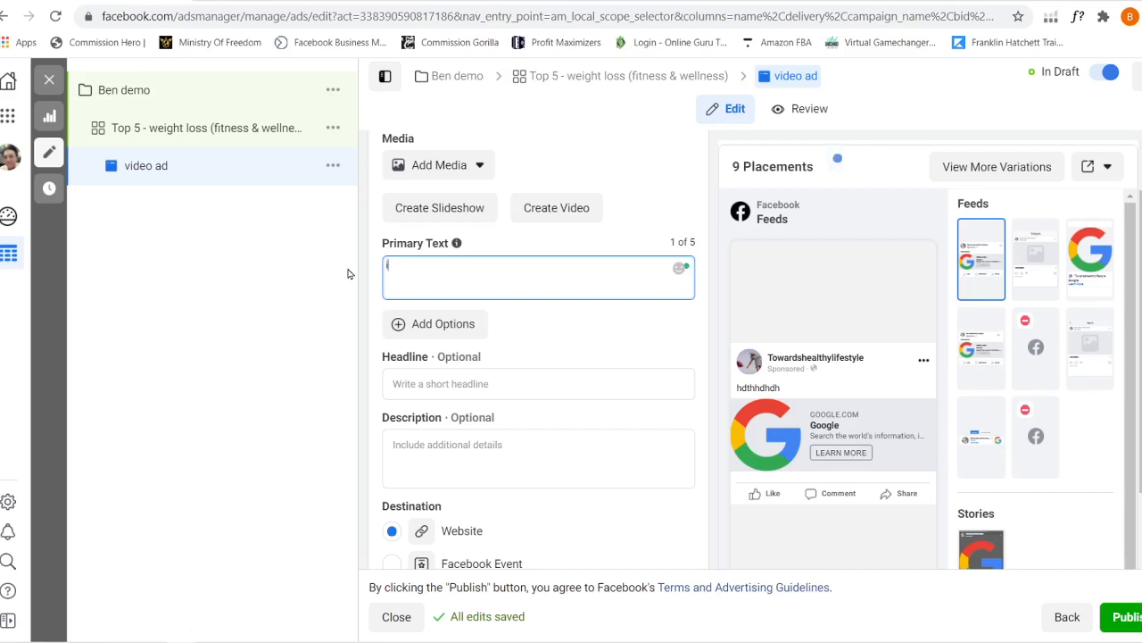
text(dgisjgsdignsgisdndisngsiopgjdsgisdngidgnsngisdgns)
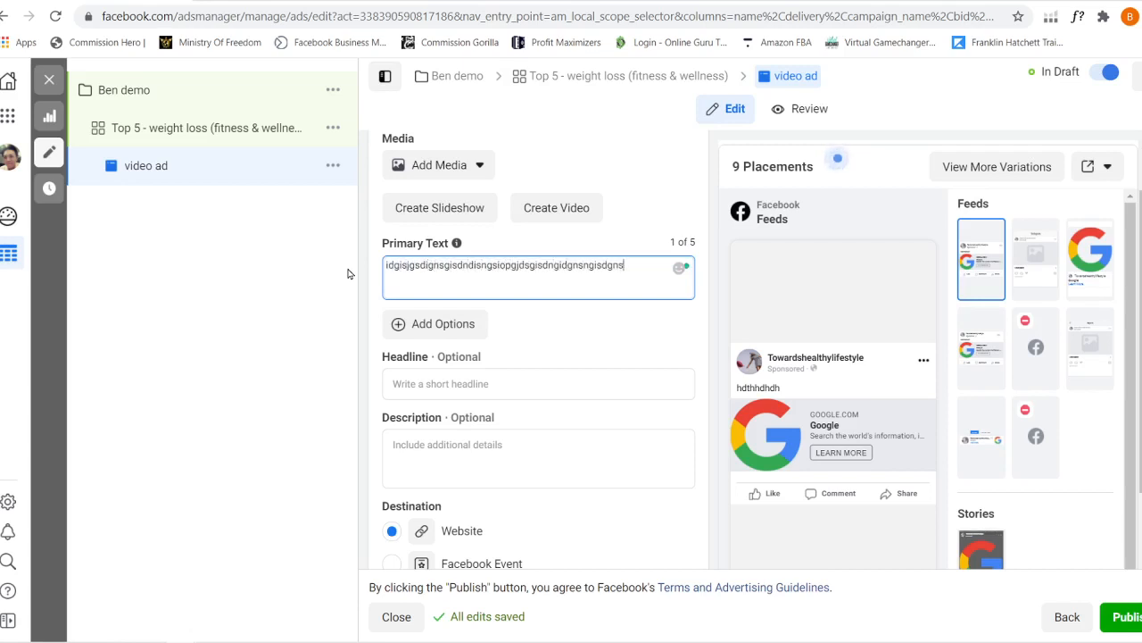
text( sdgkldgnsgnsdglsdngisngndgngnin)
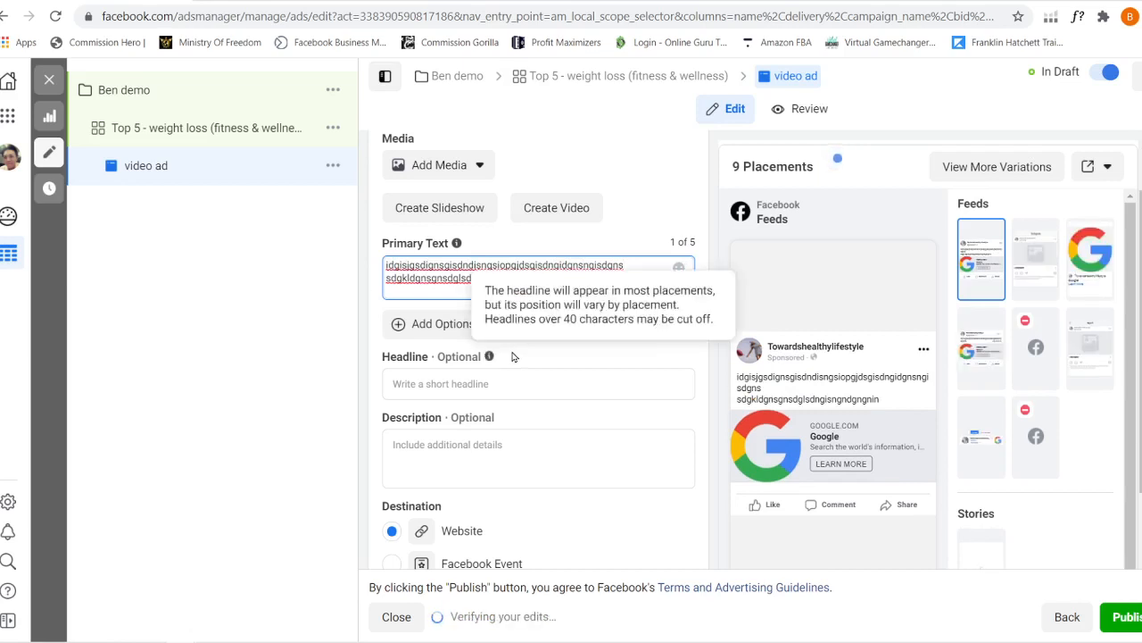
text(fgjkfjfgjfgjfgjfgjng)
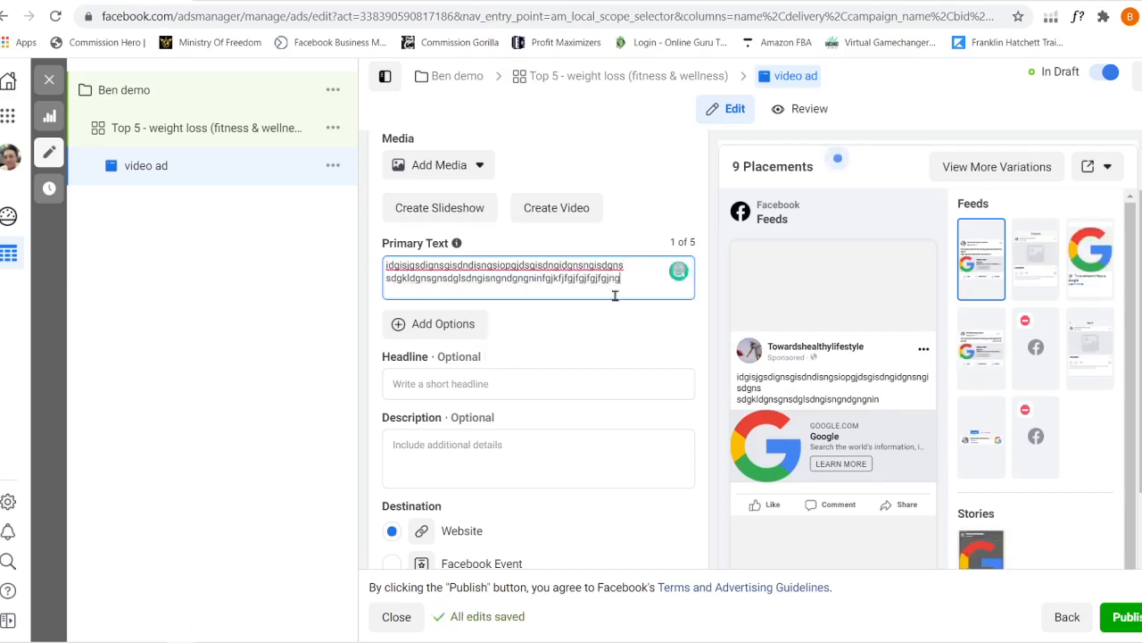
text(jdjdjgdjdgdgdj)
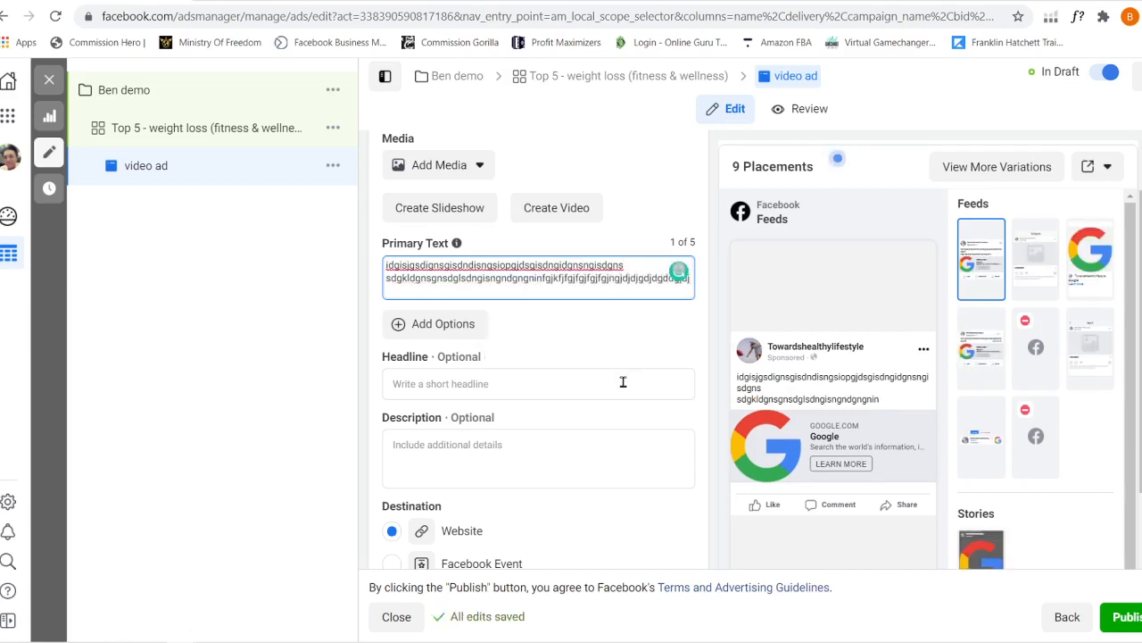
Expand the truncated primary text in the ad preview and look at the headline and description fields
click(512, 384)
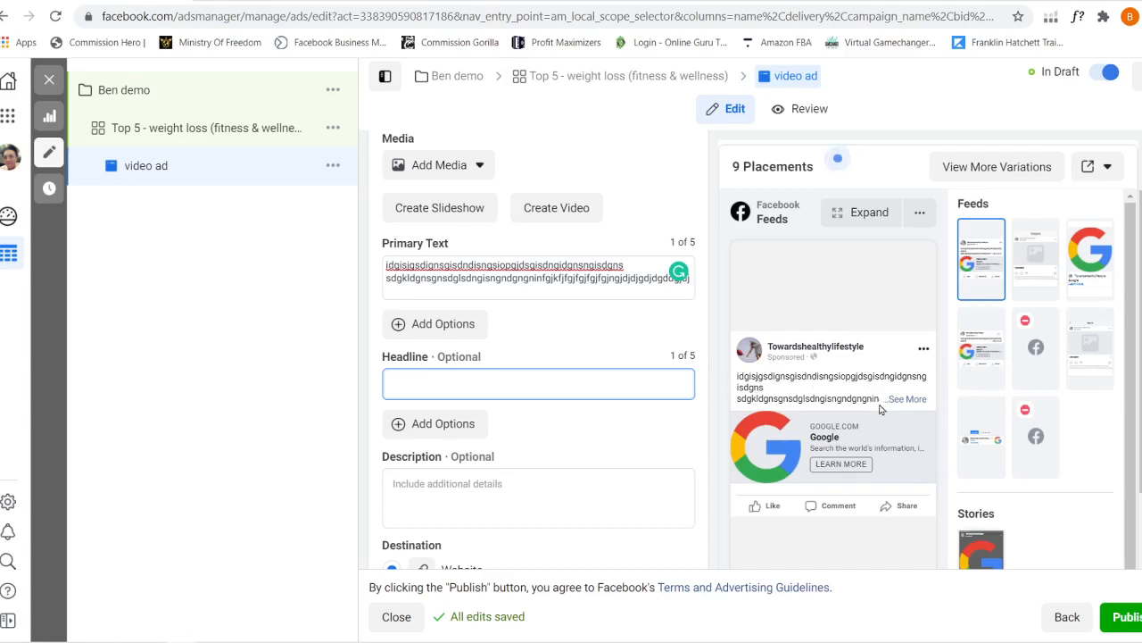
click(910, 402)
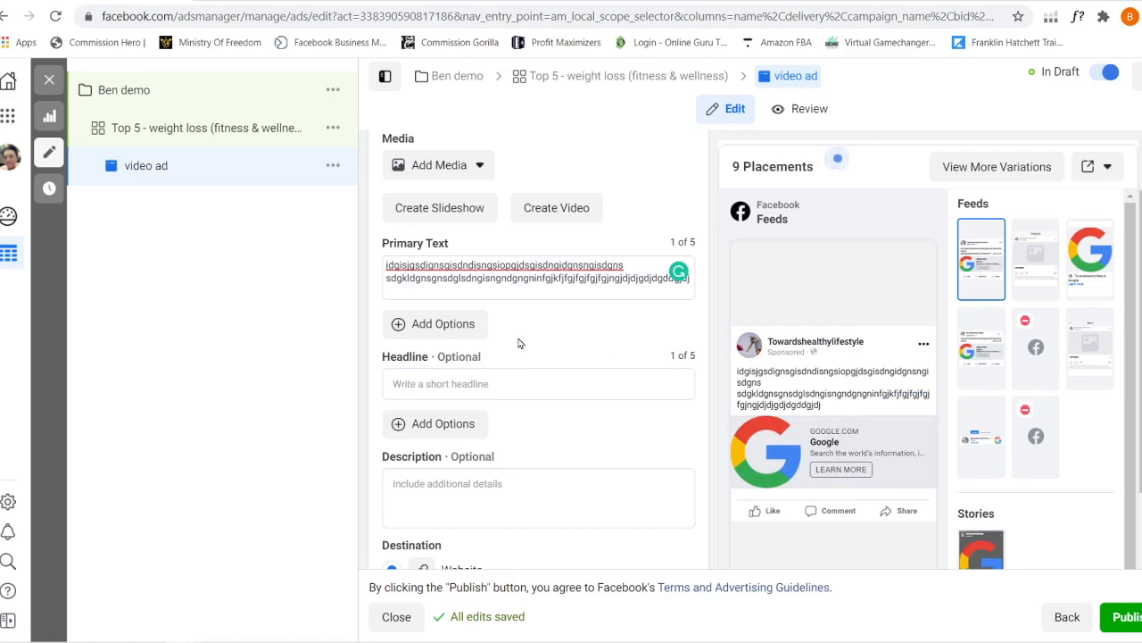
click(517, 384)
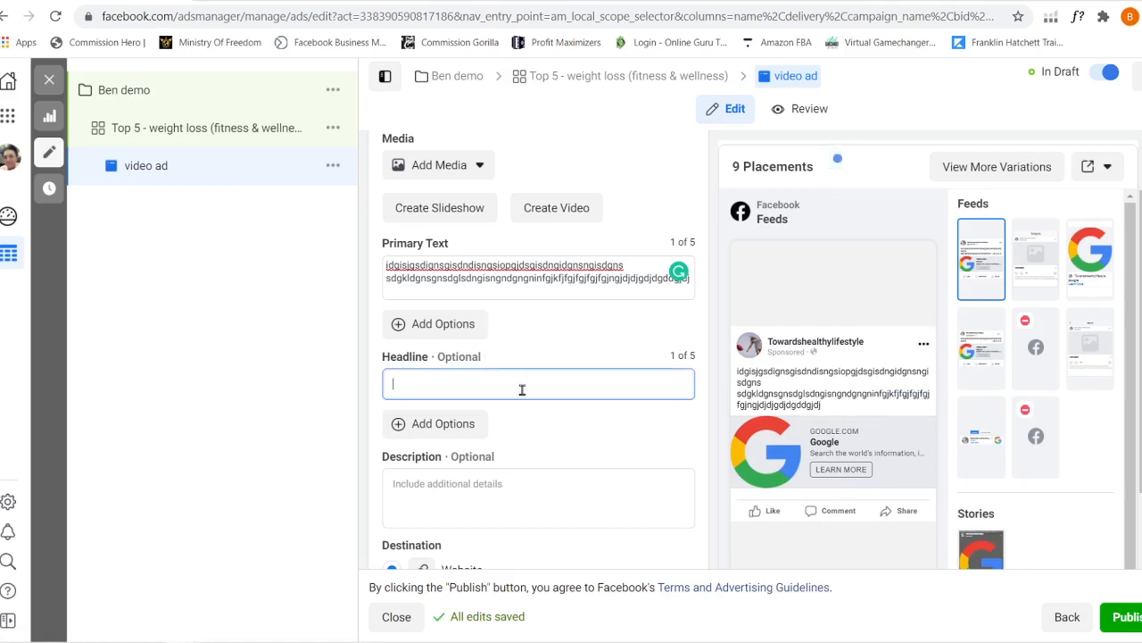
click(502, 490)
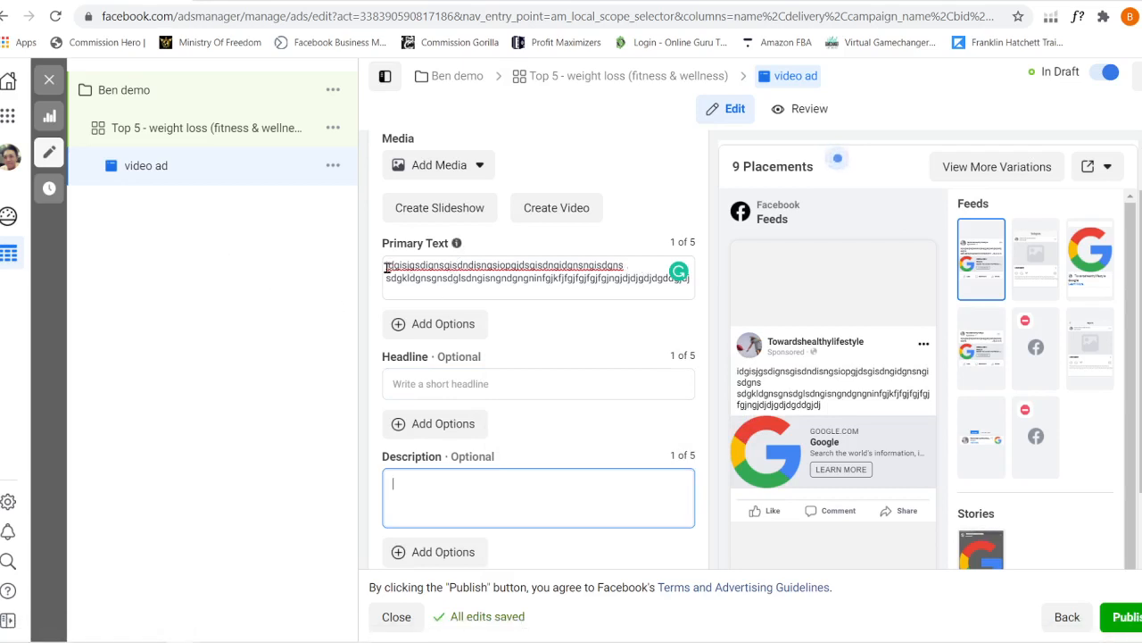
Clear both lines of placeholder letters from the primary text
drag(384, 265, 697, 297)
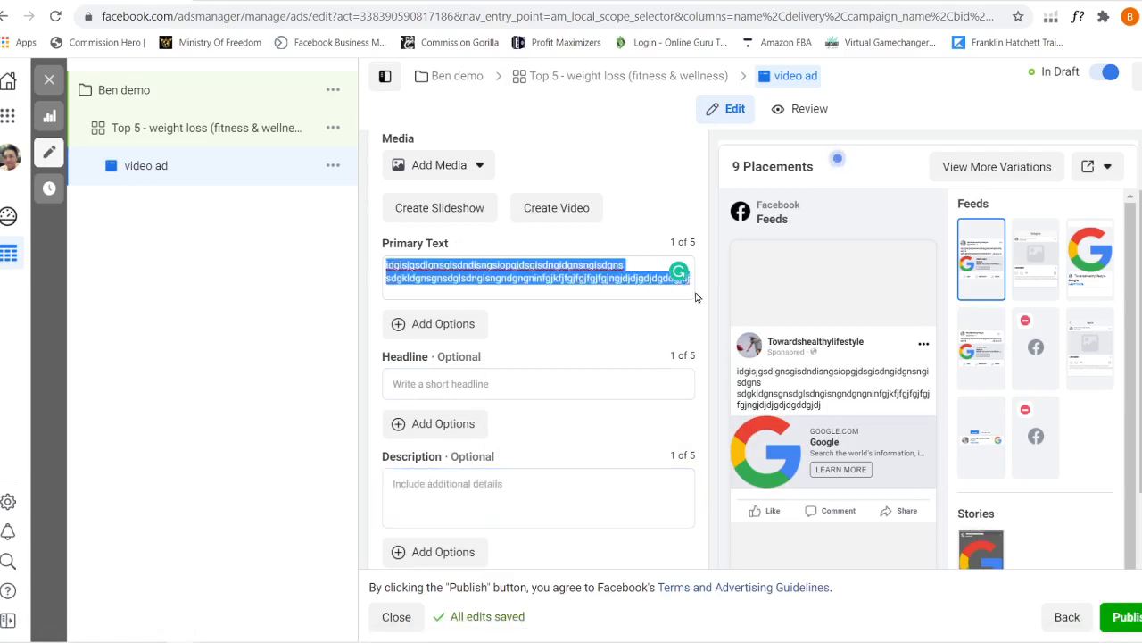
click(429, 276)
double_click(430, 276)
key(BackSpace)
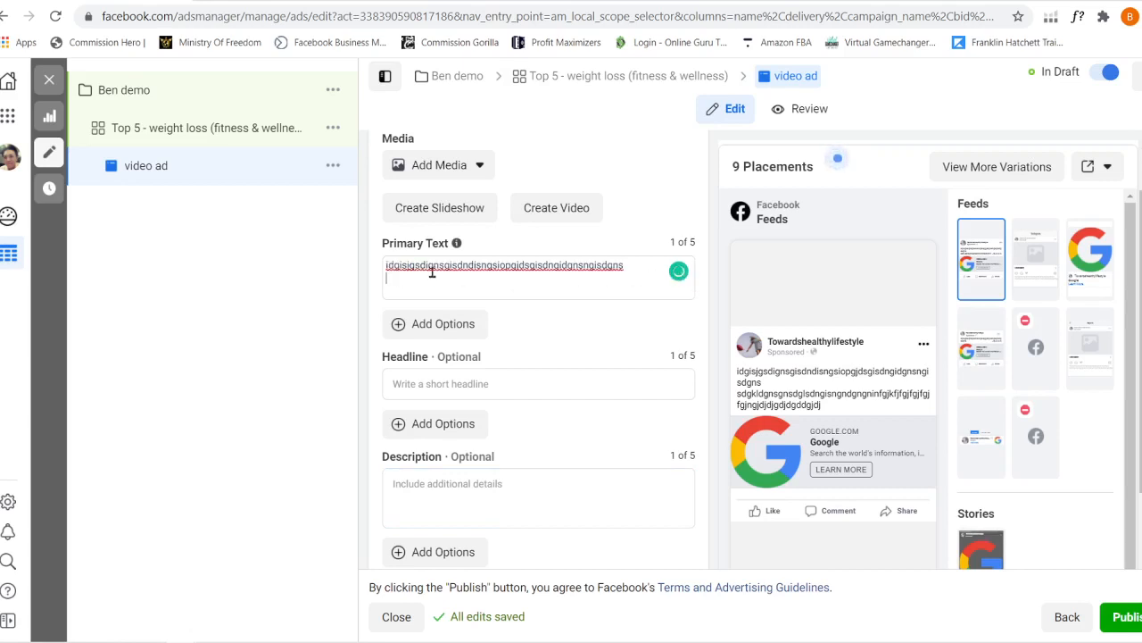
double_click(434, 266)
key(BackSpace)
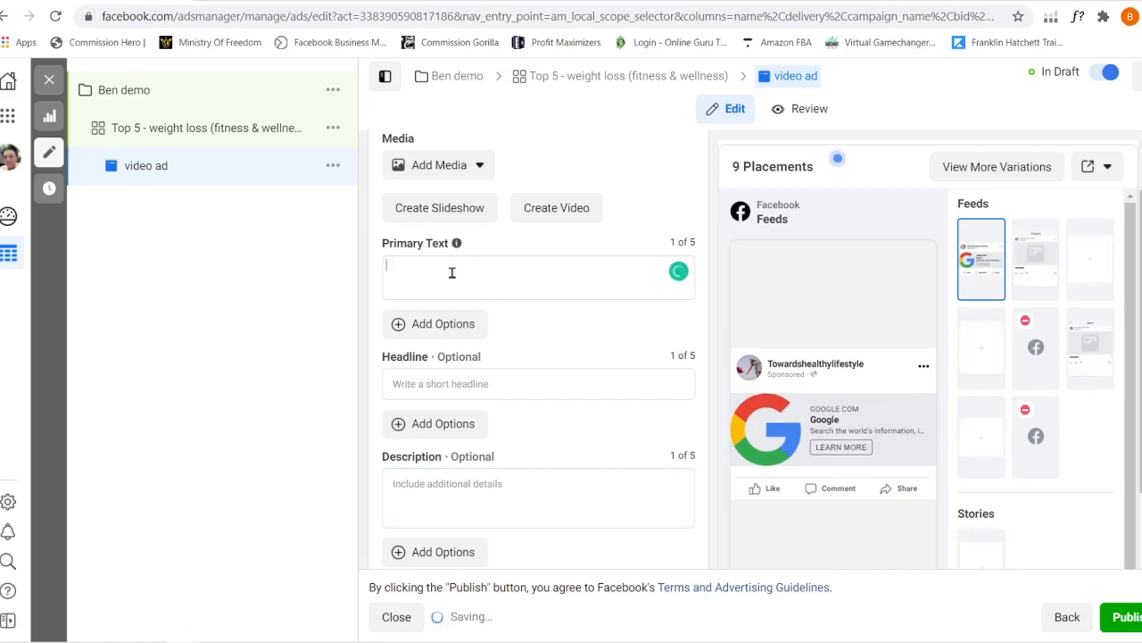
Insert a two-hearts emoji at the start of the primary text
right_click(451, 272)
click(494, 282)
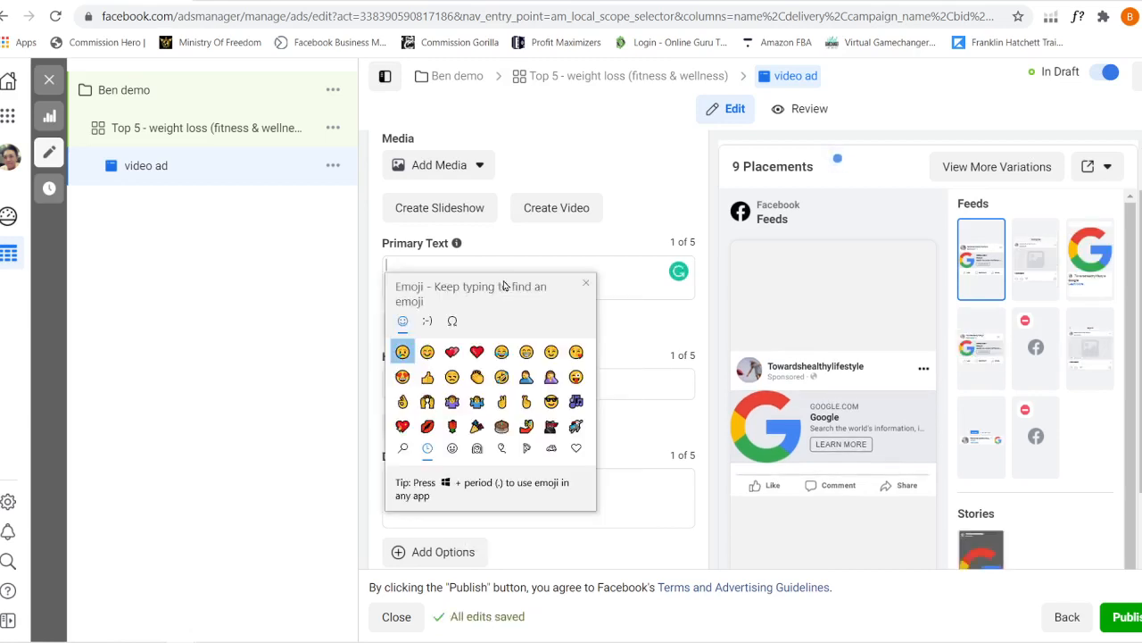
click(451, 352)
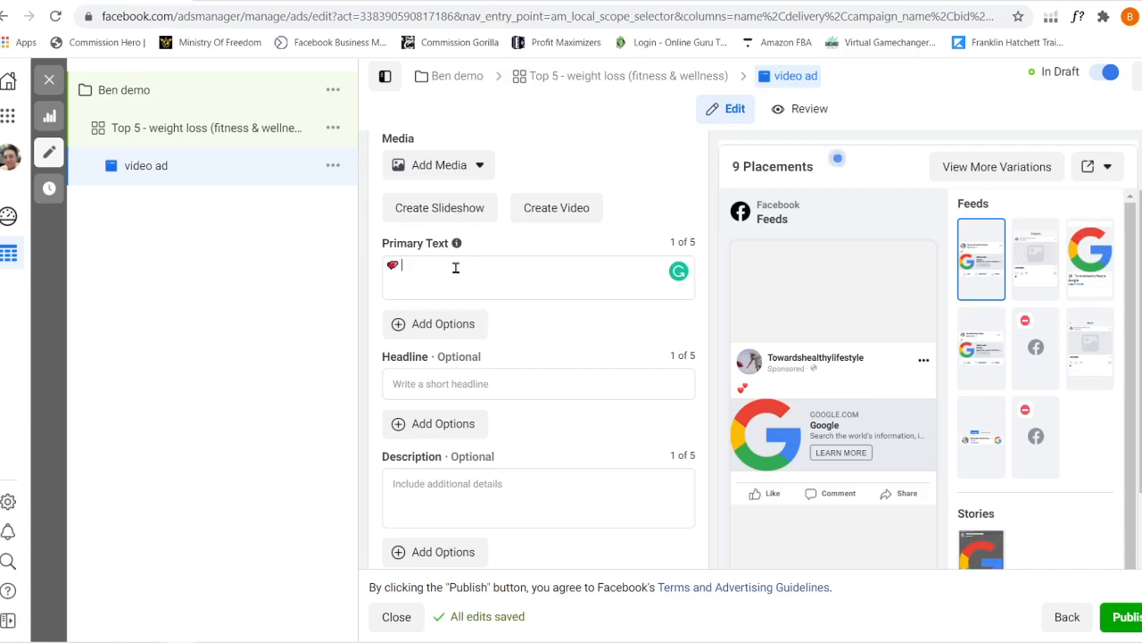
Add "New profuct" behind the hearts emoji and remove the stray letters in front of it
text(Newpro)
key(Delete)
key(Delete)
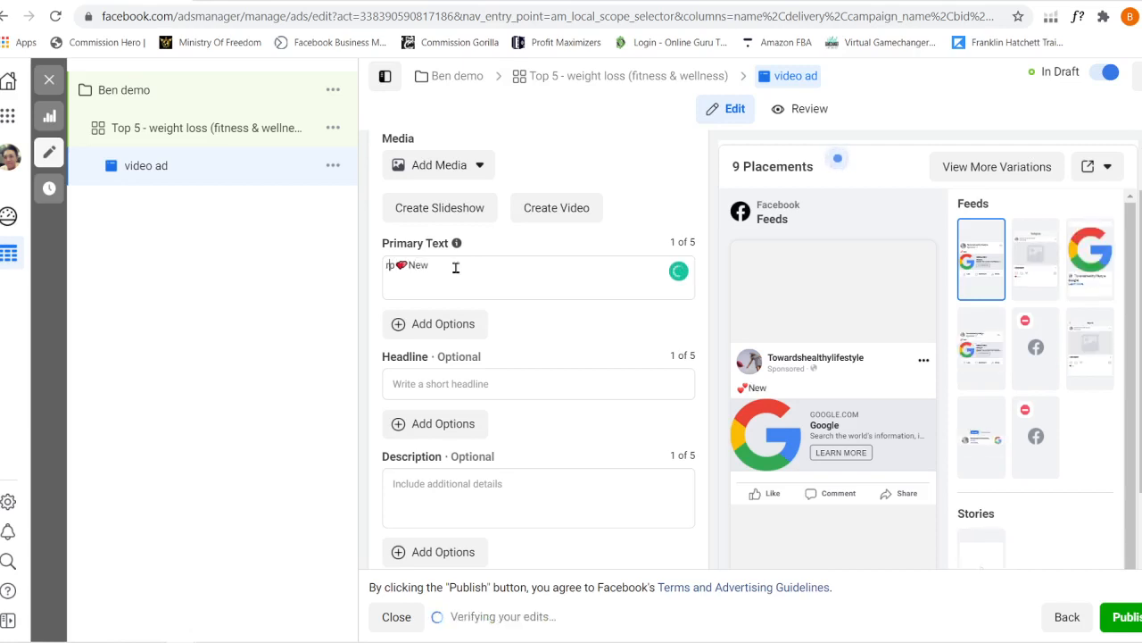
key(Delete)
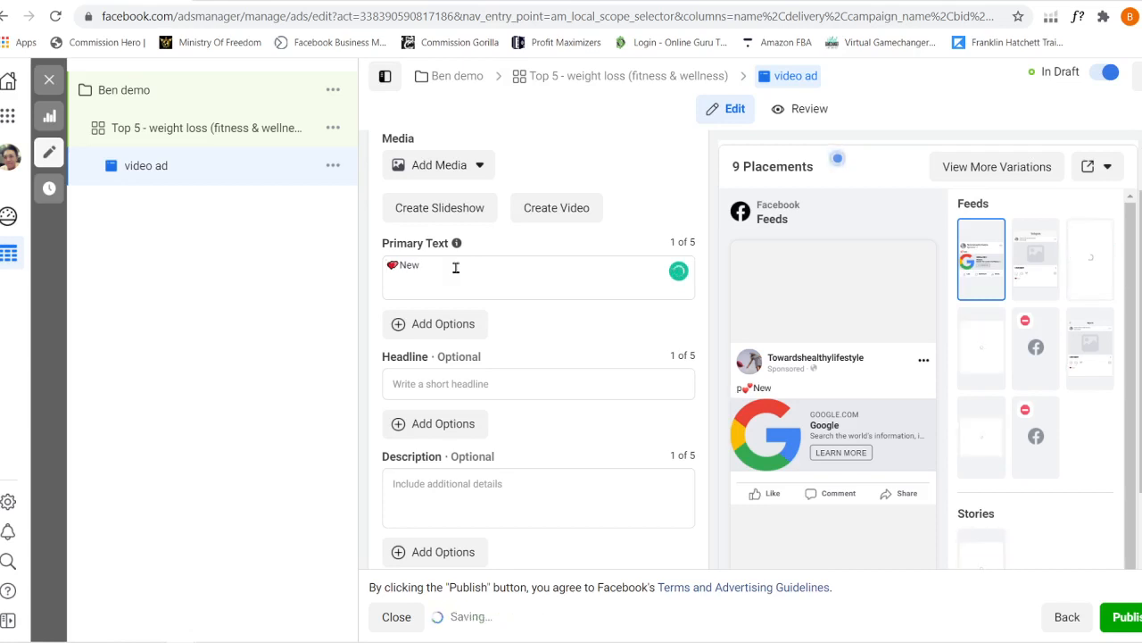
click(457, 267)
text(p)
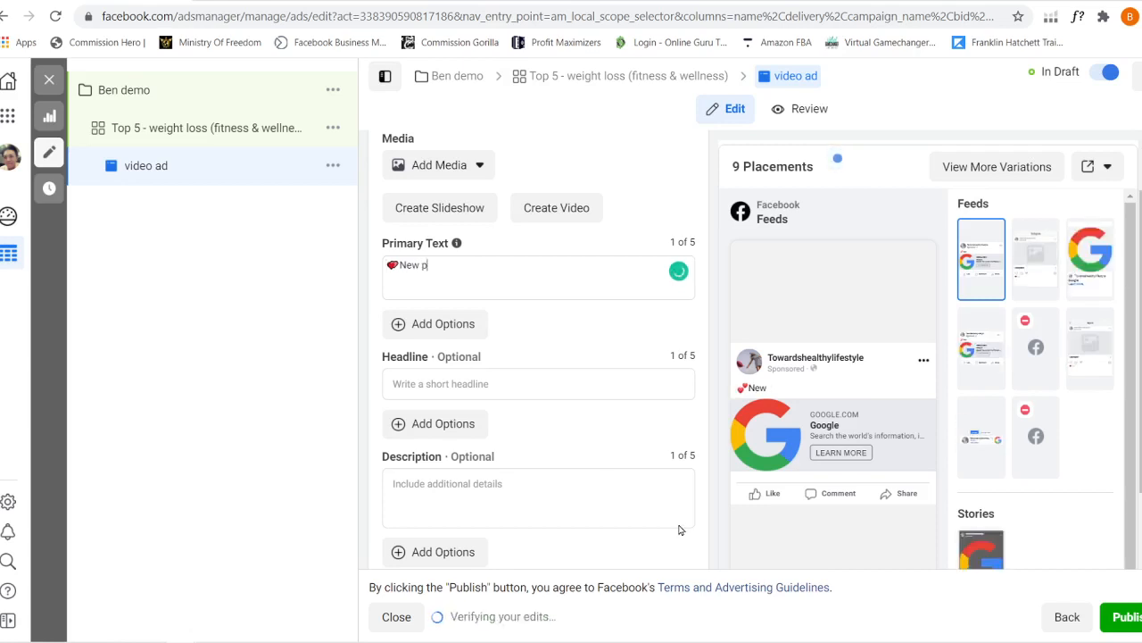
text(rofuct)
Try a line break inside the primary text's last word, and delete all the text behind the emoji
click(471, 269)
double_click(439, 270)
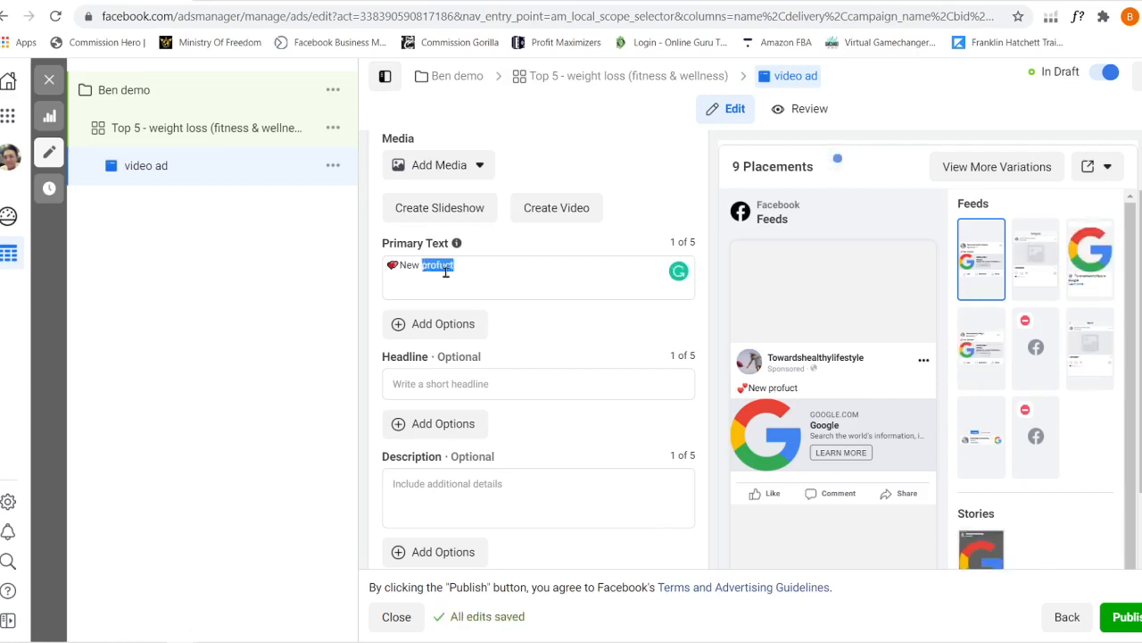
click(436, 274)
key(Return)
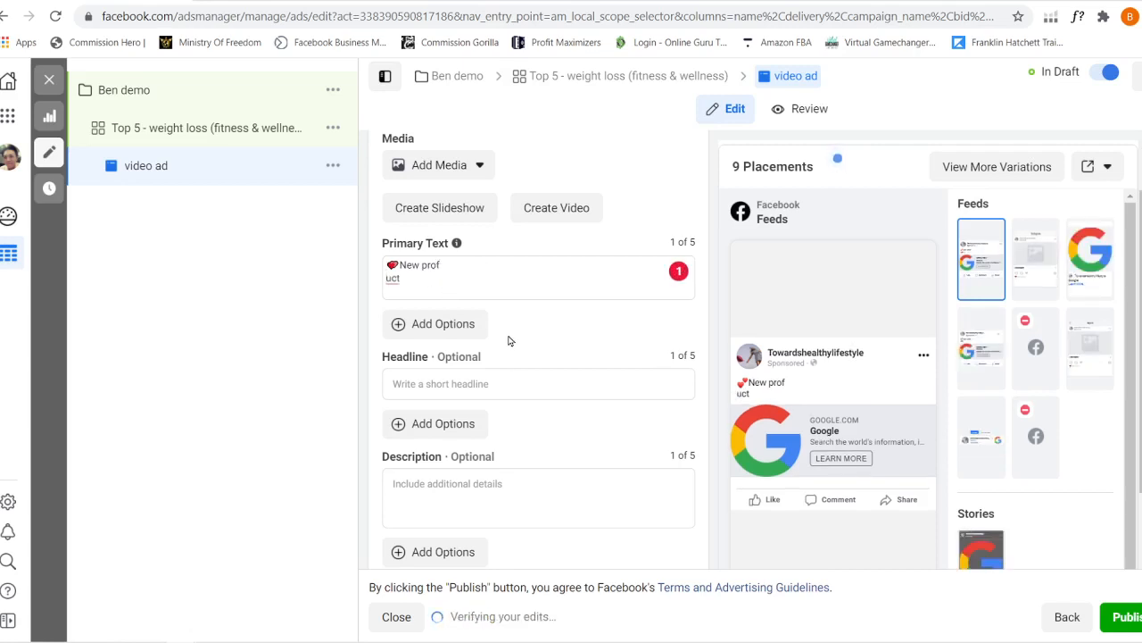
drag(399, 278, 394, 267)
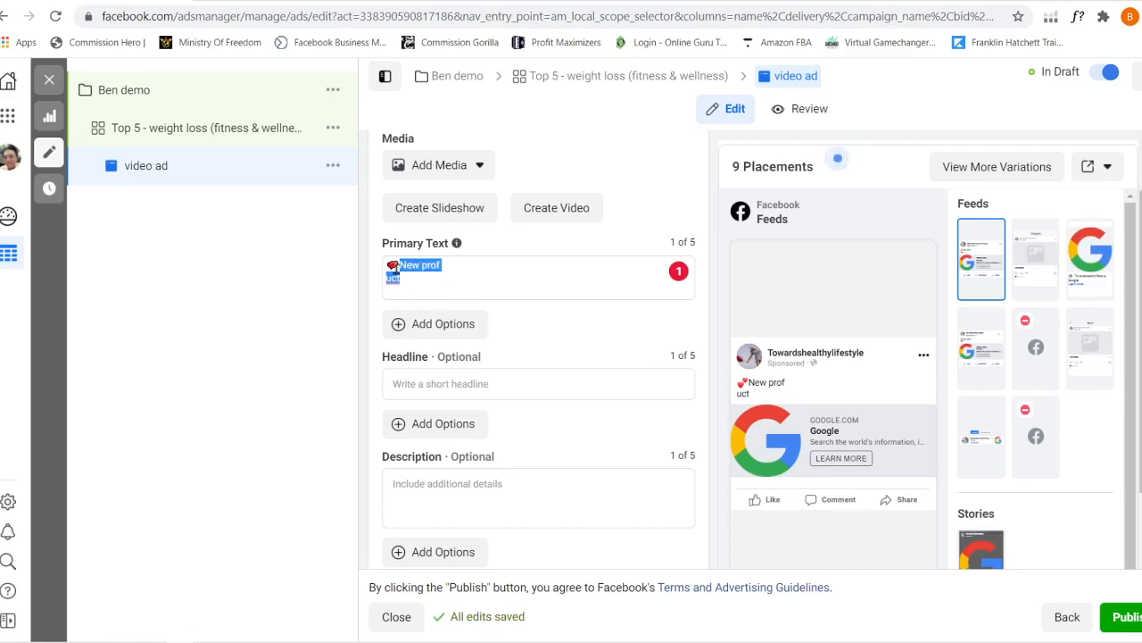
key(BackSpace)
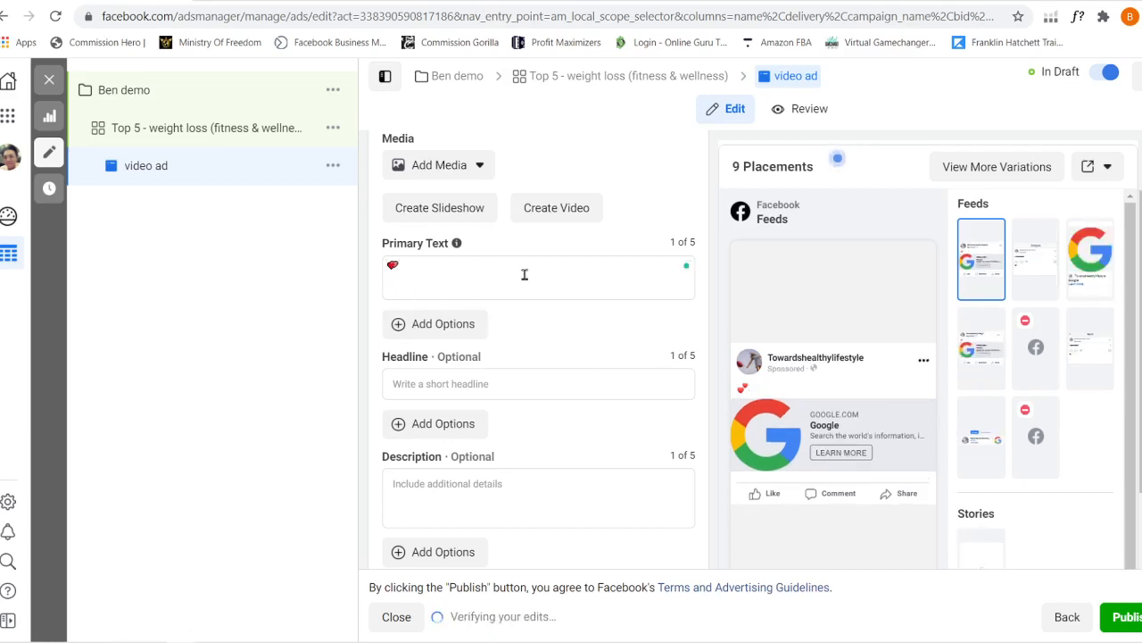
Write "New product with 50% discount for the first 5 days only" behind the hearts emoji in the primary text
click(524, 274)
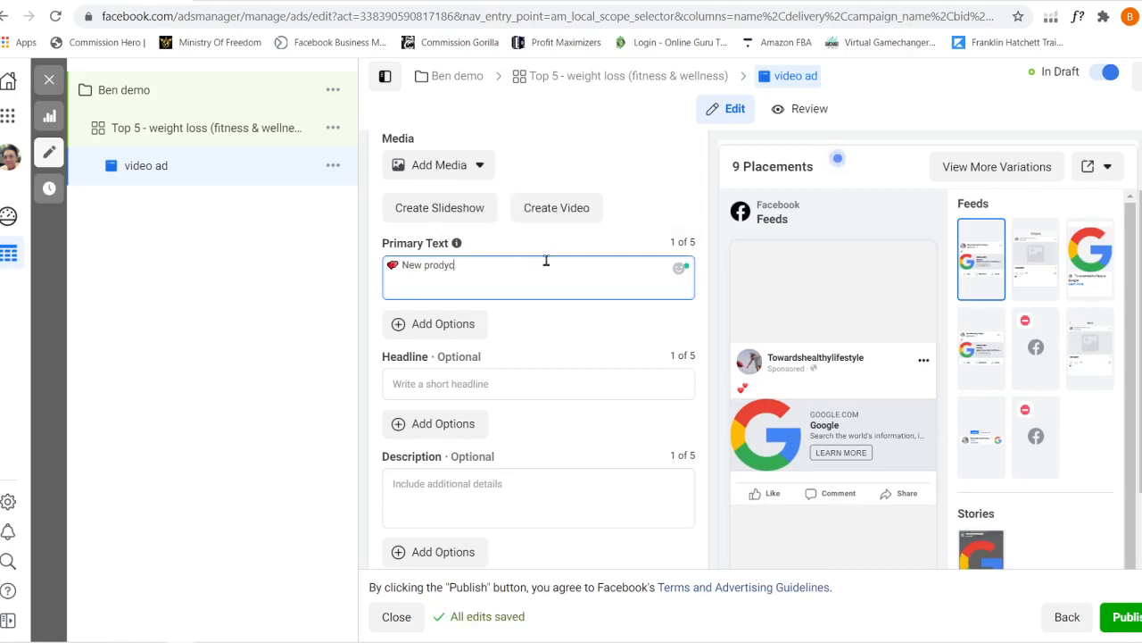
text(New product with 50% discount for the first)
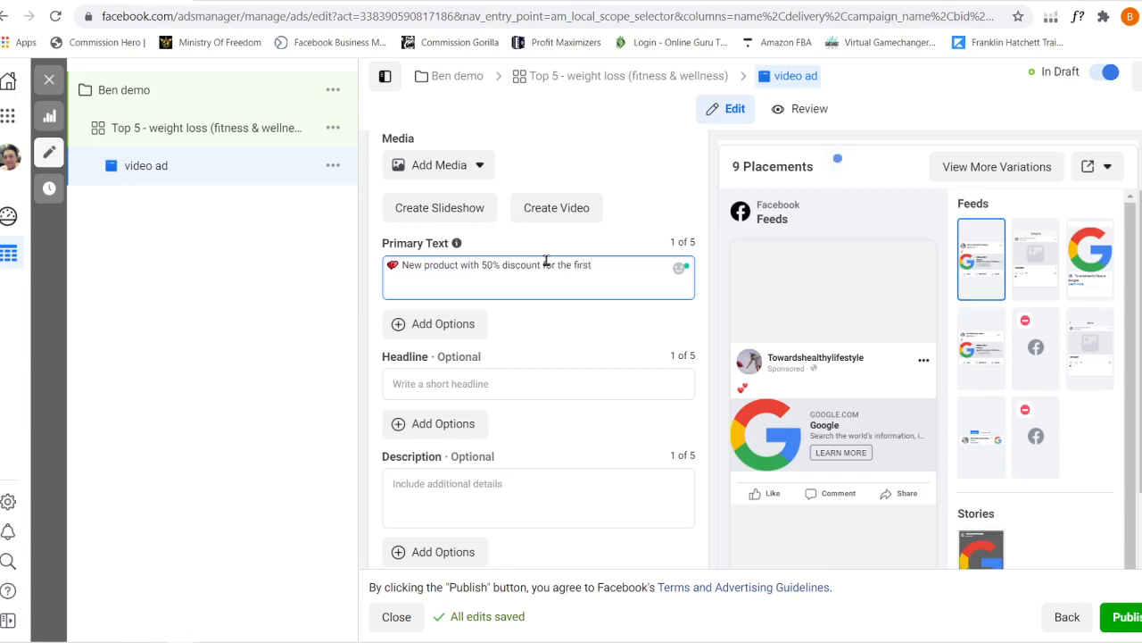
text(5 days ono)
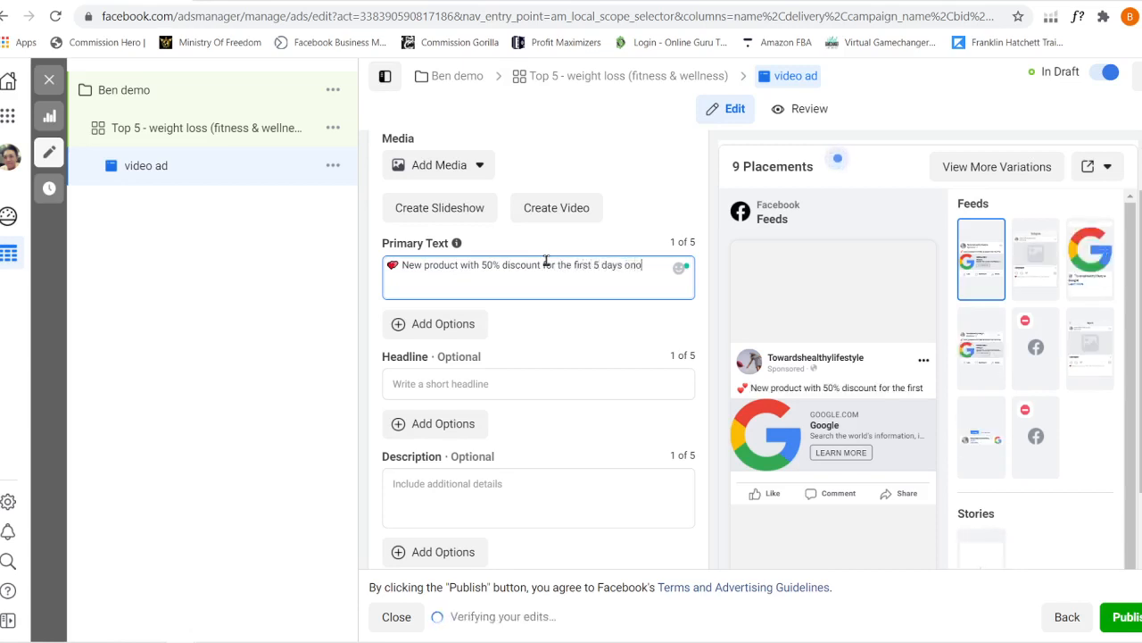
key(BackSpace)
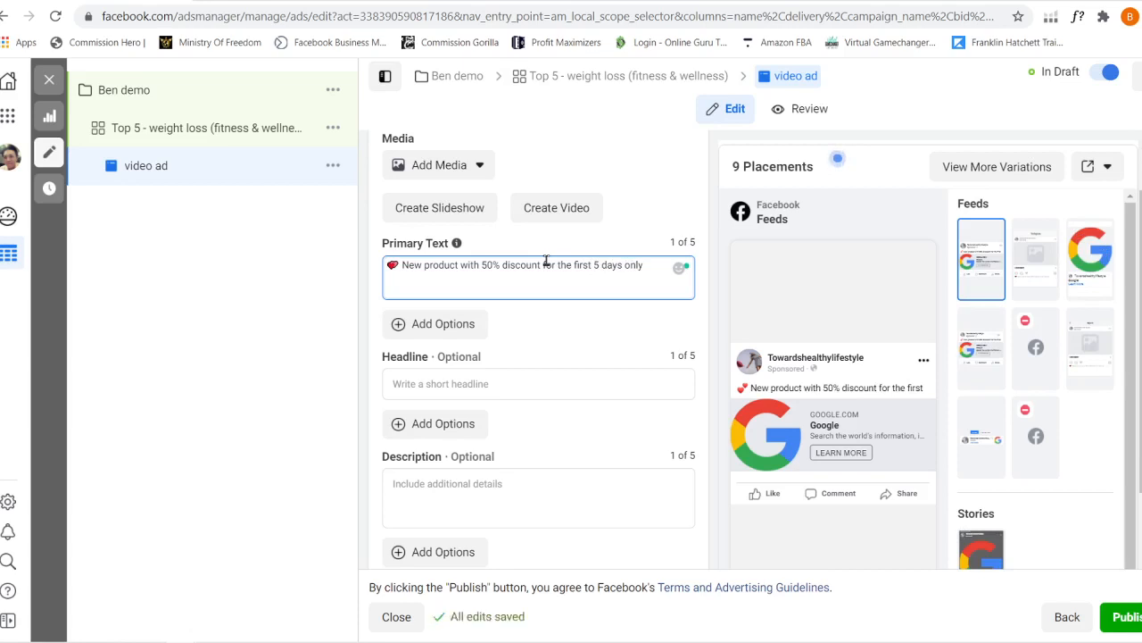
Append the same two-hearts emoji to the end of the primary text and close the emoji picker
right_click(650, 264)
click(727, 278)
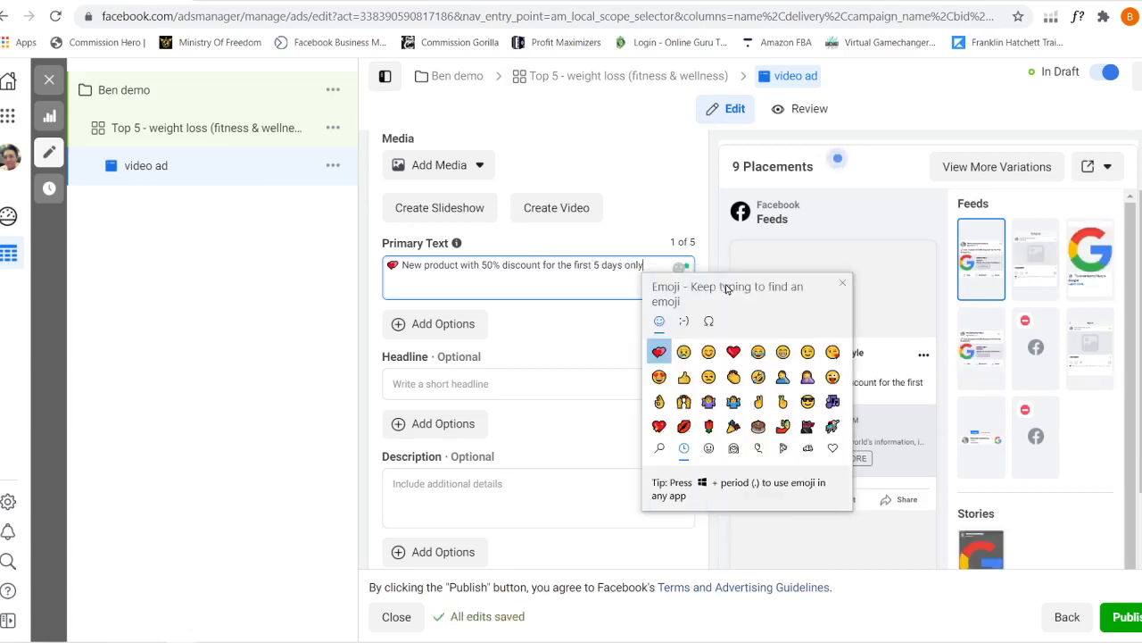
click(659, 352)
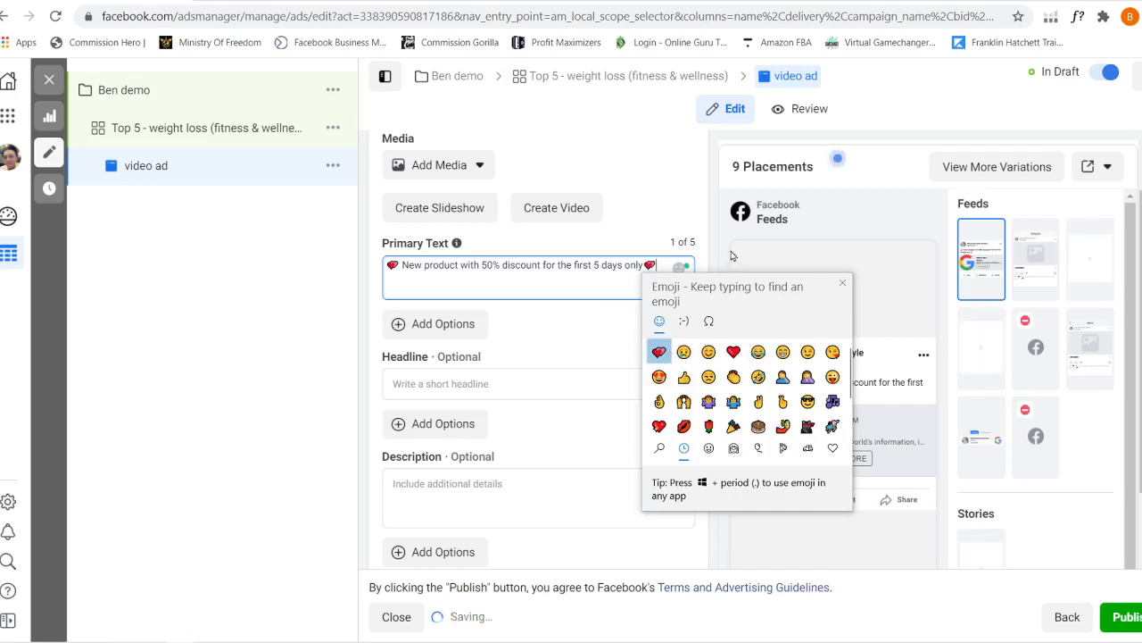
click(452, 271)
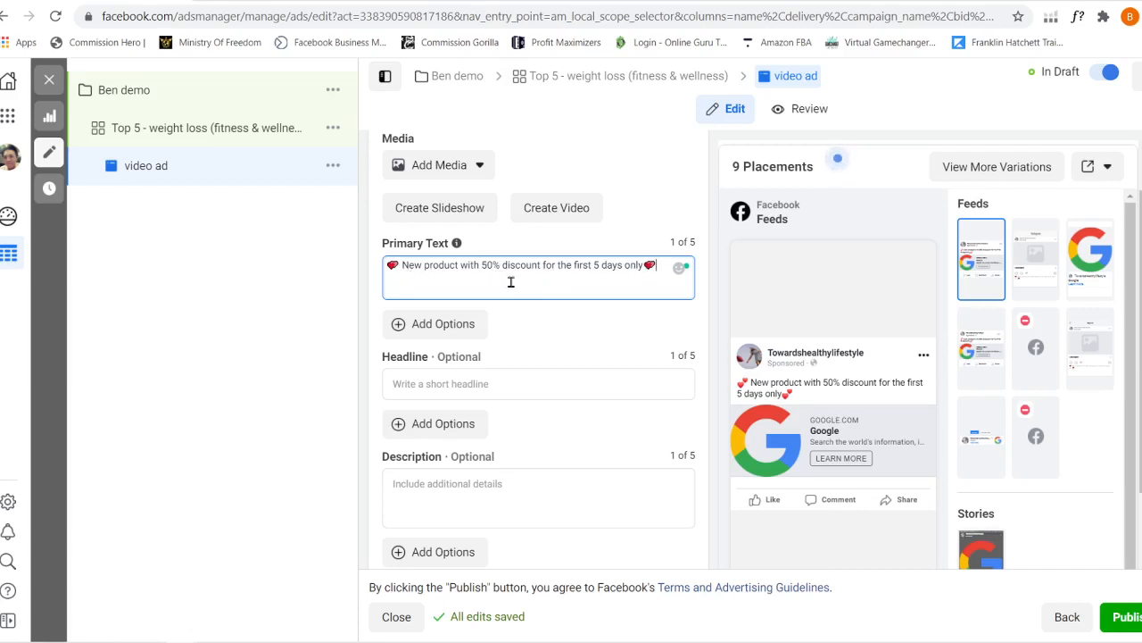
Set the video ad's headline to "Grab 50% discount by clicking here ---->"
click(512, 381)
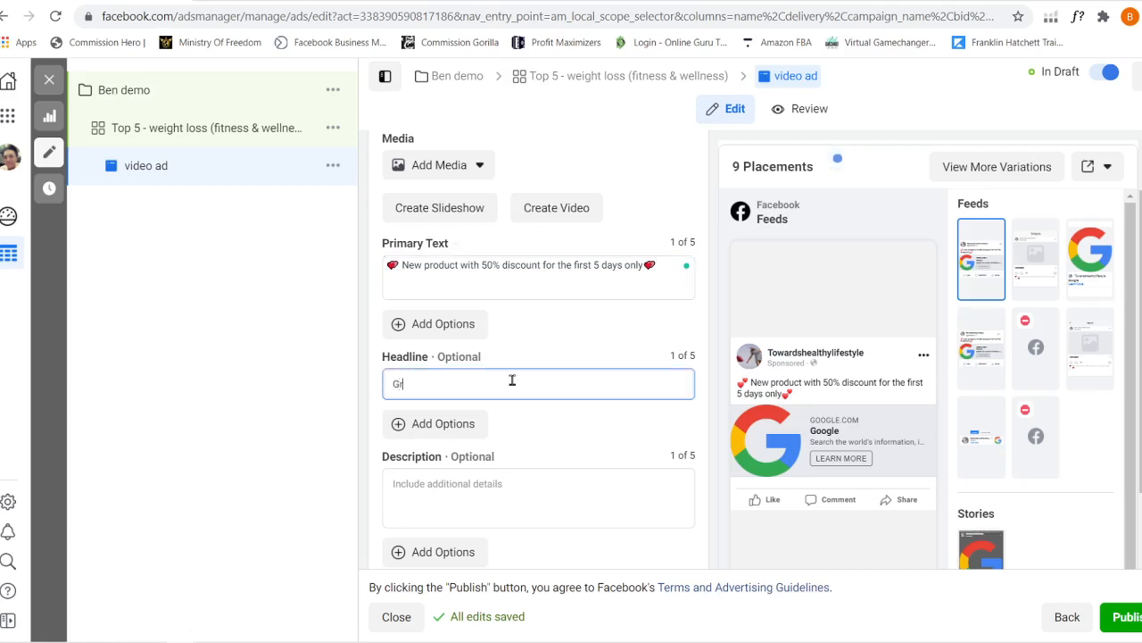
text(Grab 50)
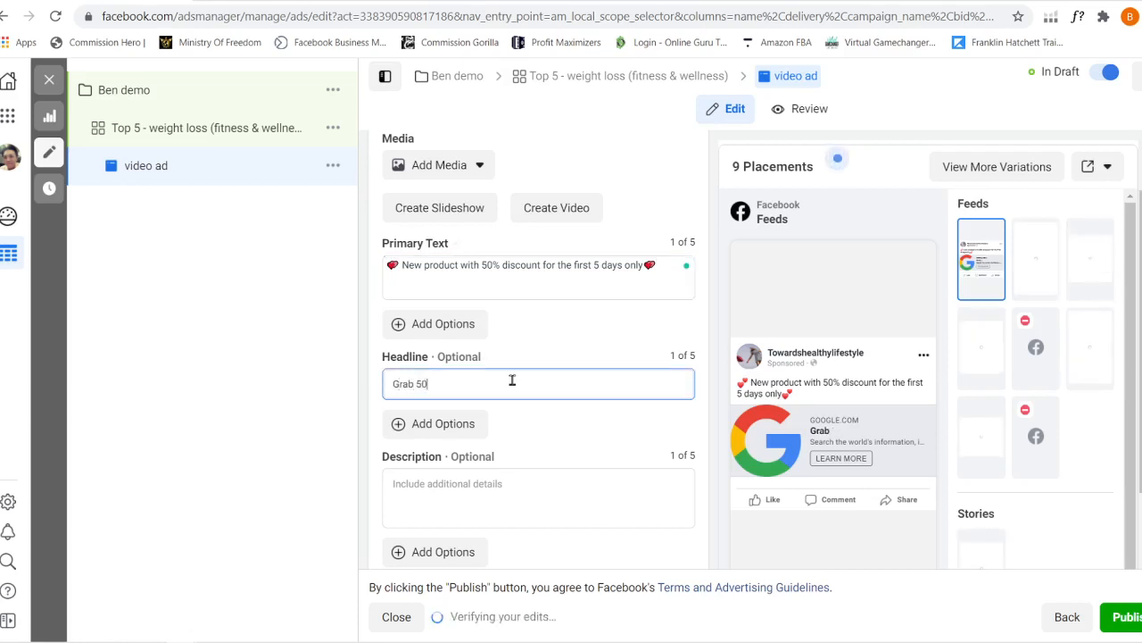
text(% discount )
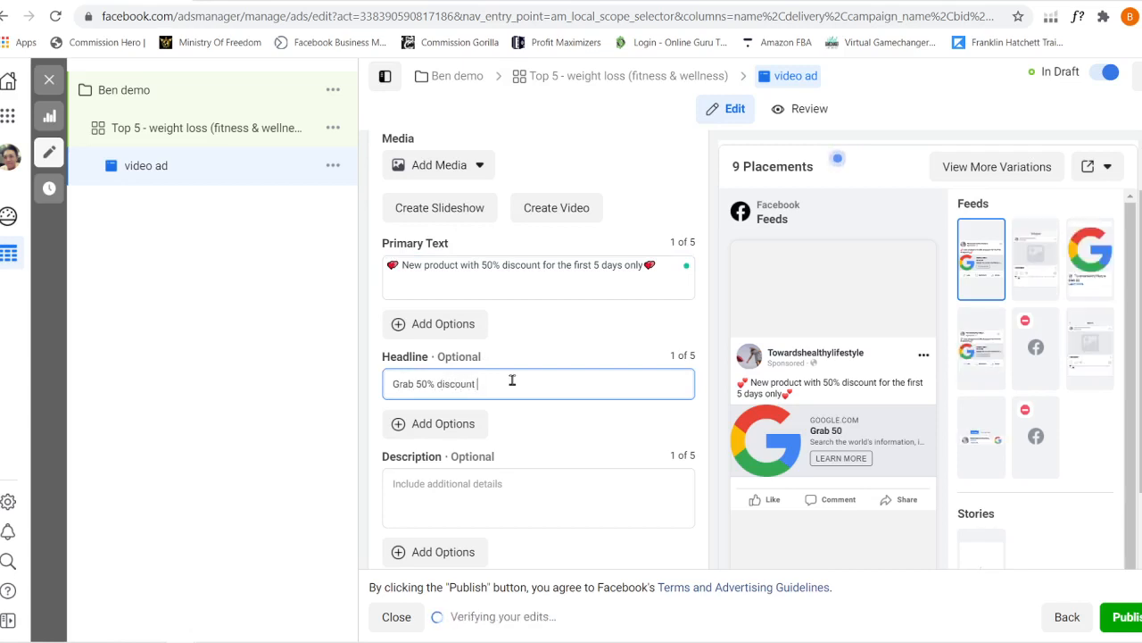
text(by clicking here)
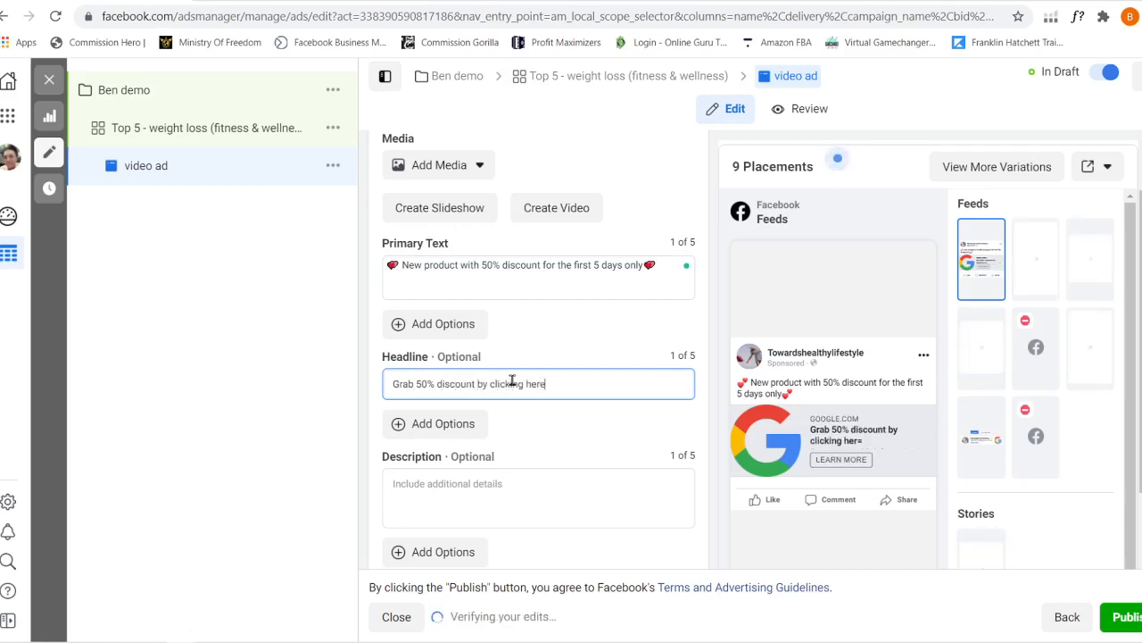
text( ---->)
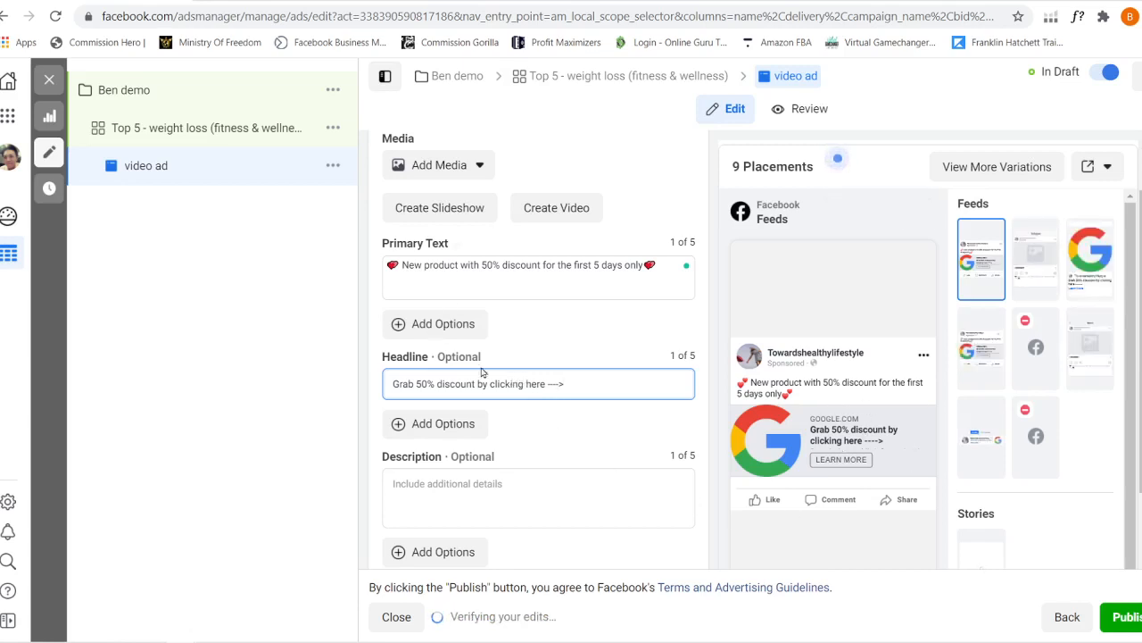
Try filler text in the ad's optional description and clear the description again
click(511, 489)
text(fgjhjgjjg)
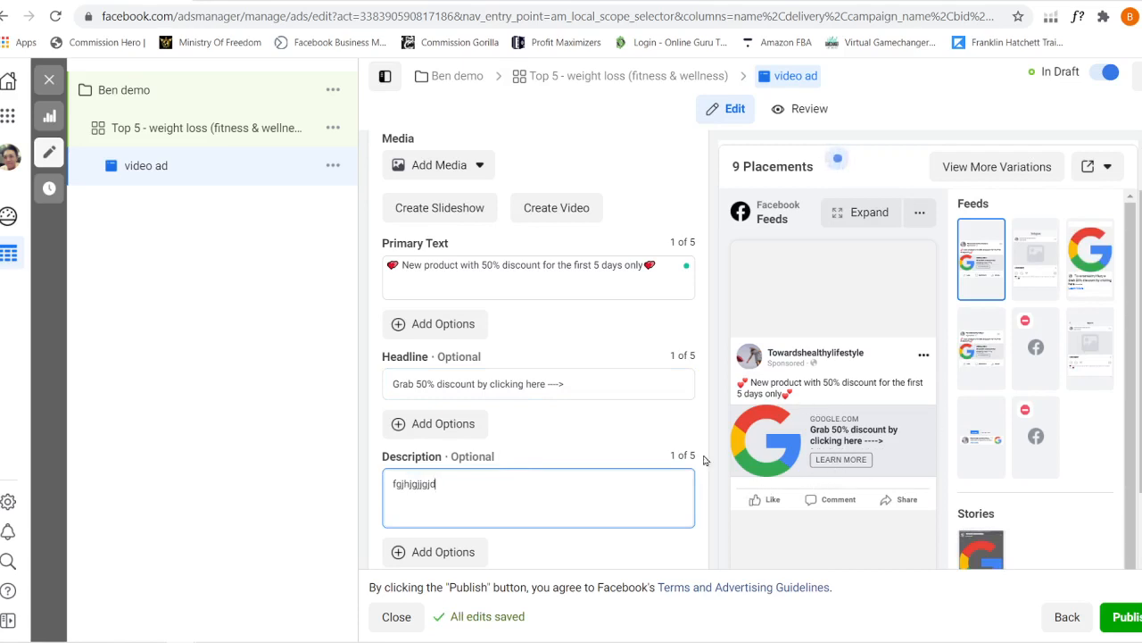
text(jdjgjdjdjdjdd)
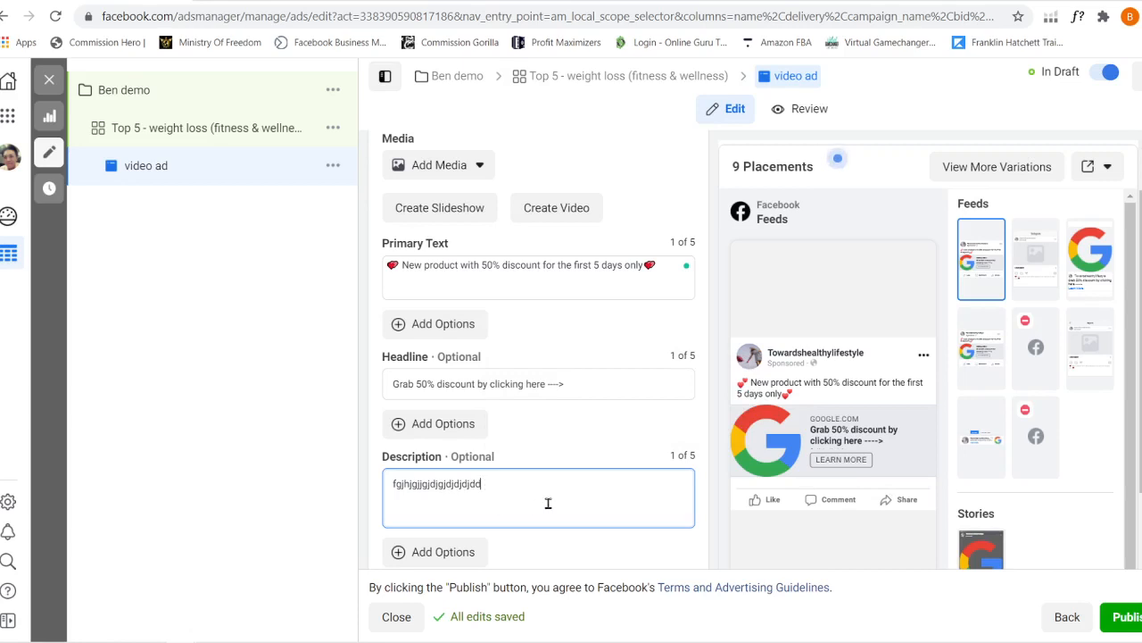
scroll(548, 502, down, 2)
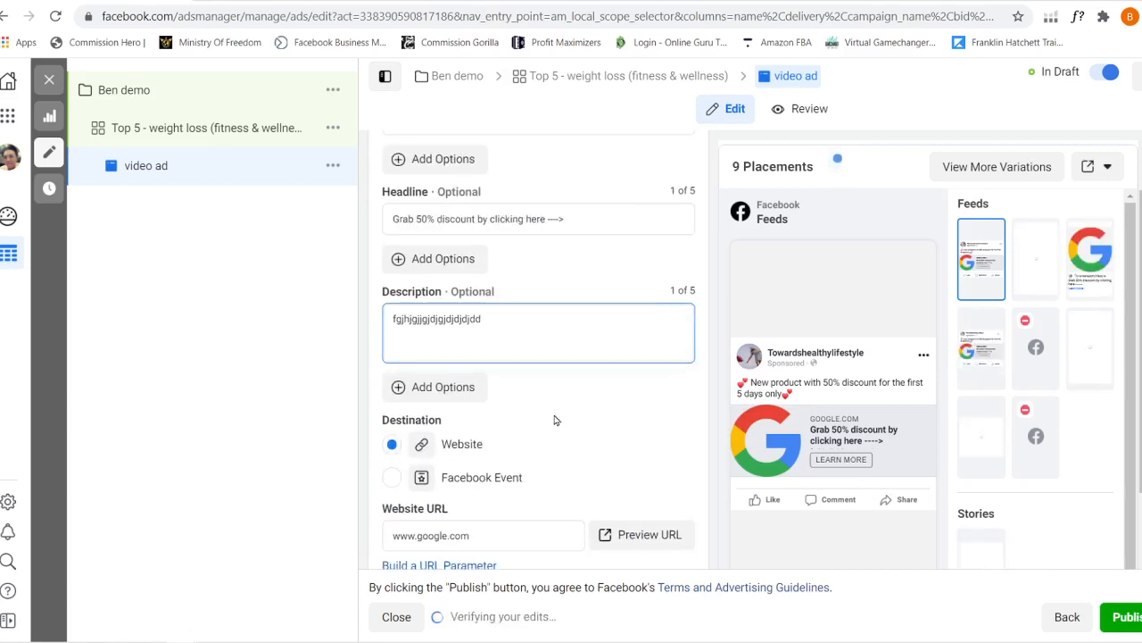
scroll(552, 413, up, 1)
drag(517, 400, 244, 398)
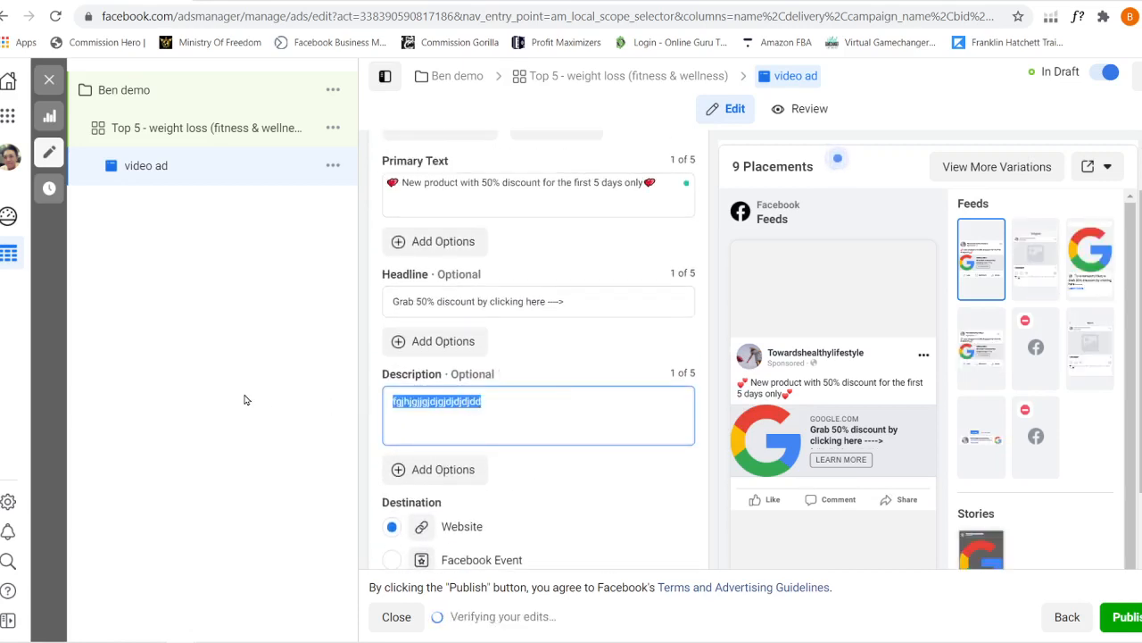
key(BackSpace)
Add a second primary text option to the ad and remove the empty option again
scroll(518, 389, up, 1)
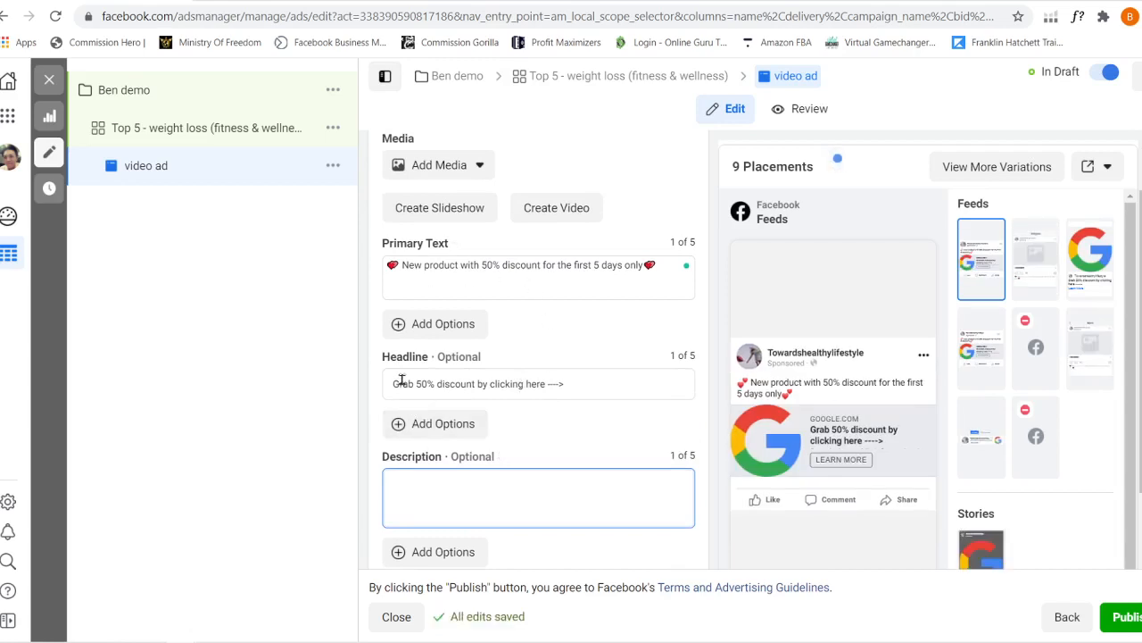
click(404, 327)
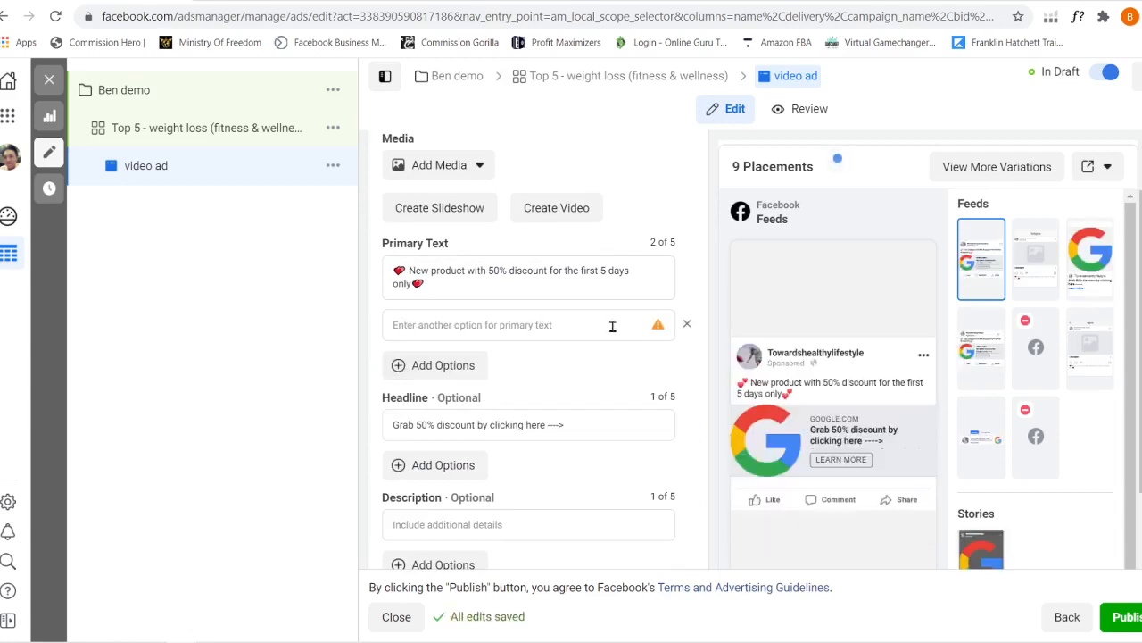
click(685, 326)
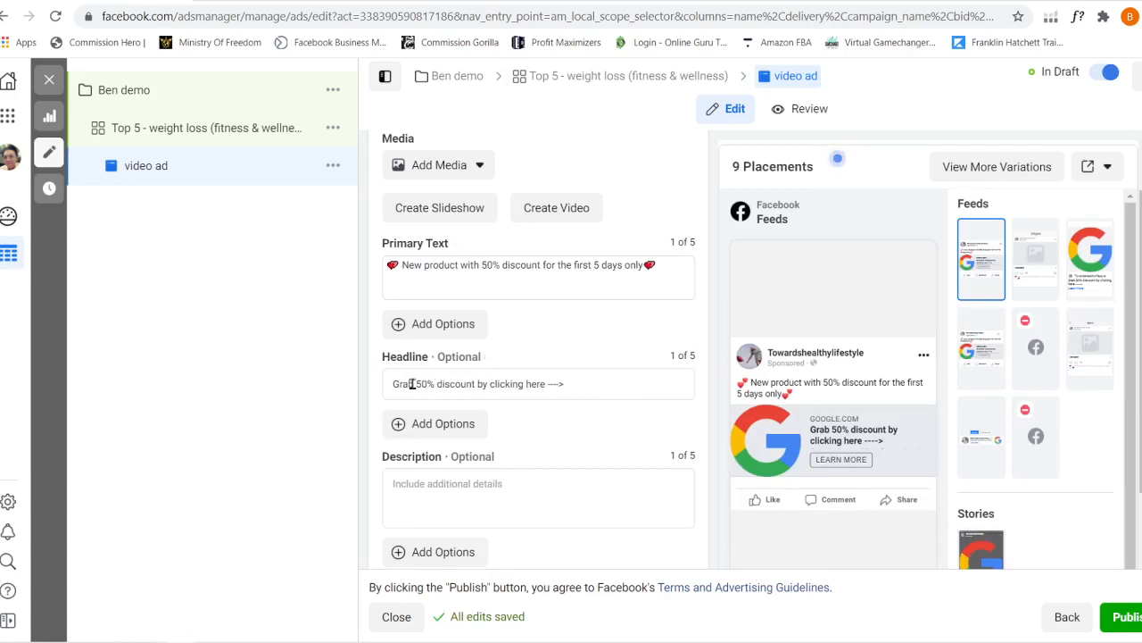
Look through the available call-to-action options and set the ad's call to action to Subscribe
scroll(601, 447, down, 4)
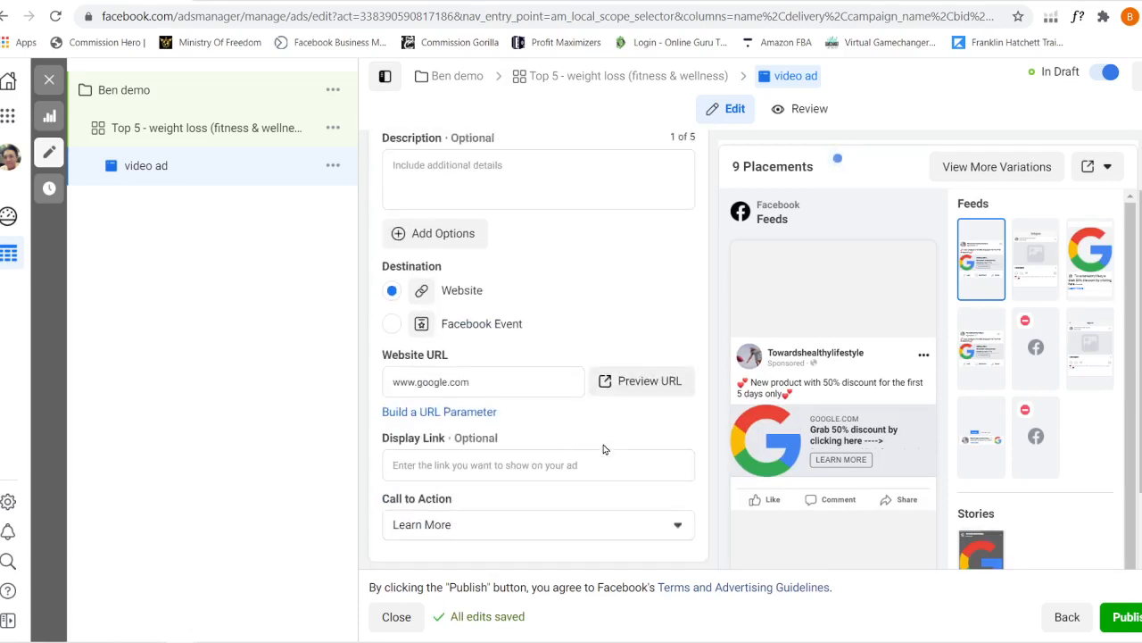
scroll(602, 448, up, 3)
scroll(603, 449, down, 4)
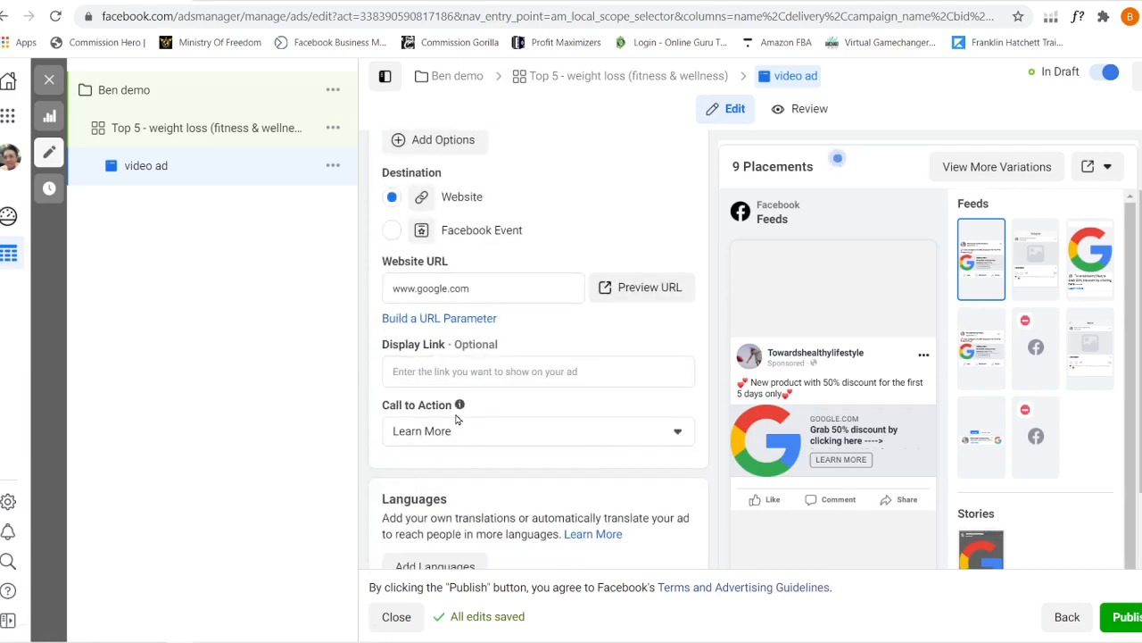
mouse_move(863, 466)
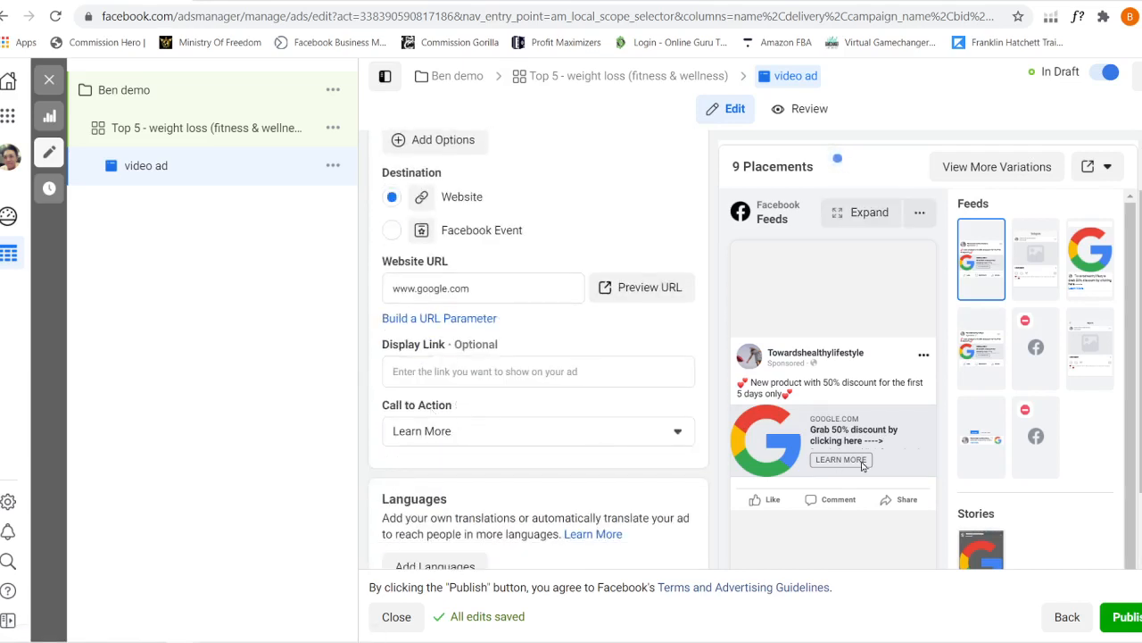
click(678, 432)
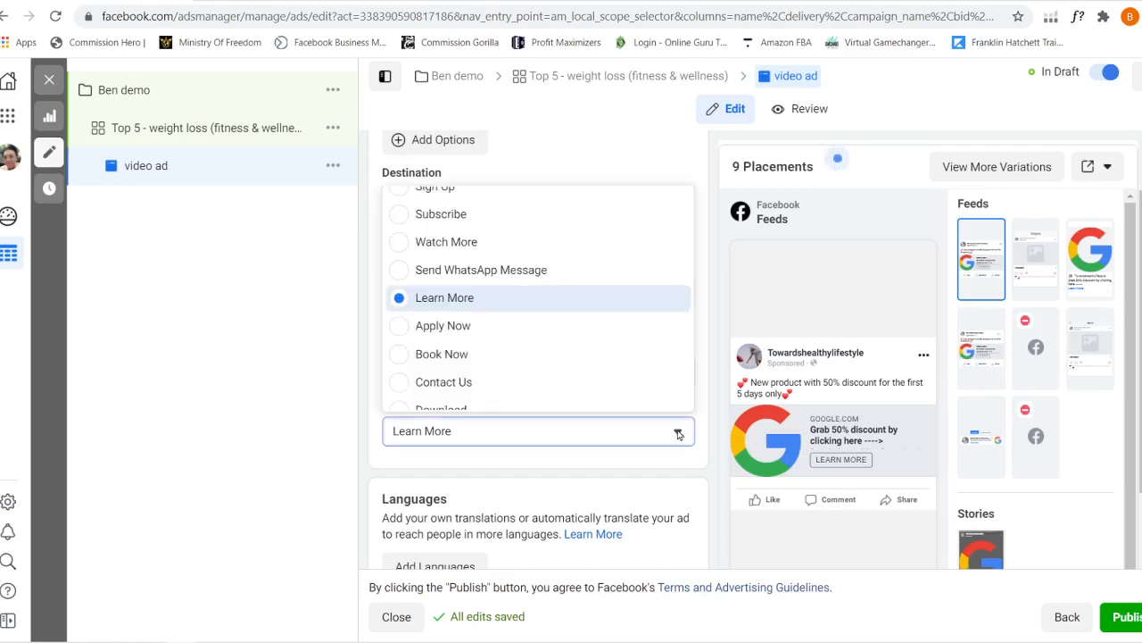
scroll(611, 389, up, 5)
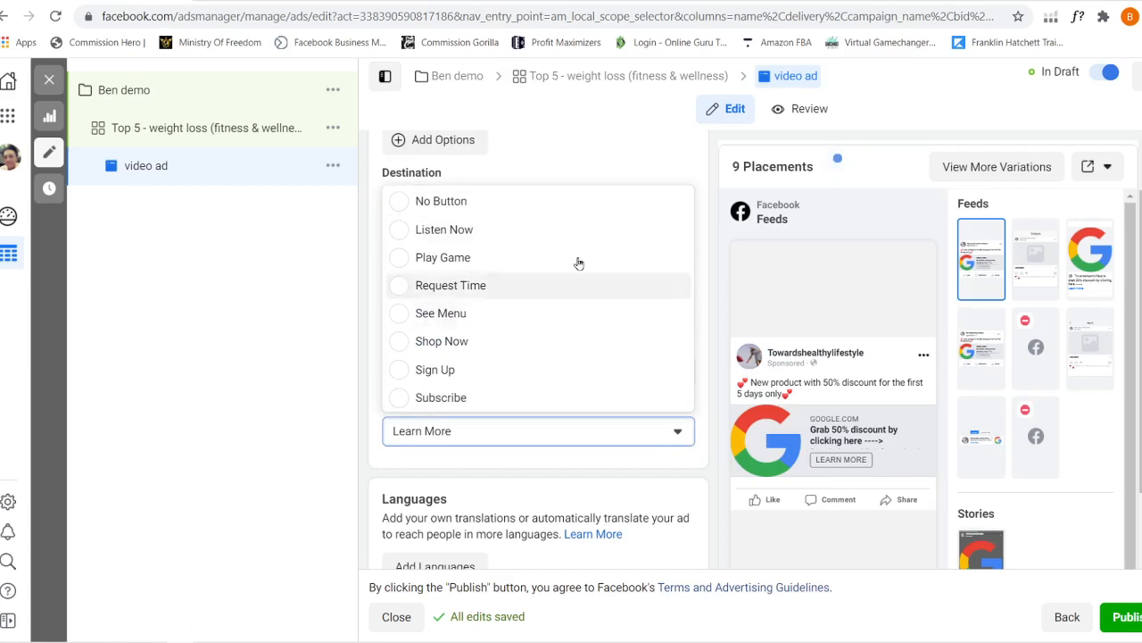
scroll(571, 307, down, 2)
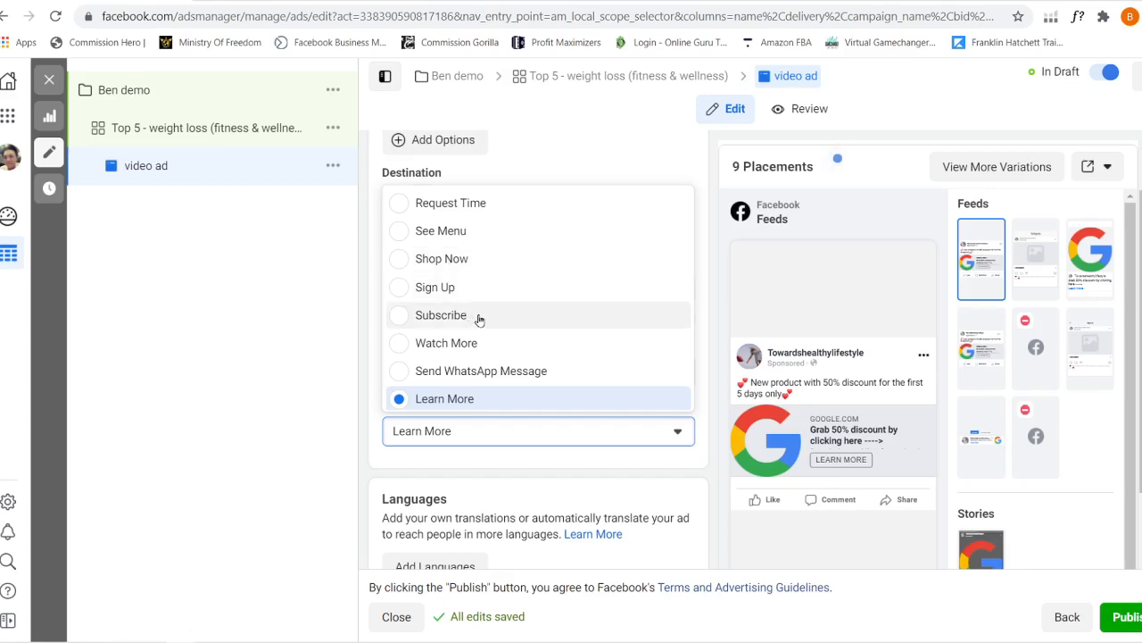
scroll(474, 316, up, 1)
scroll(470, 290, down, 3)
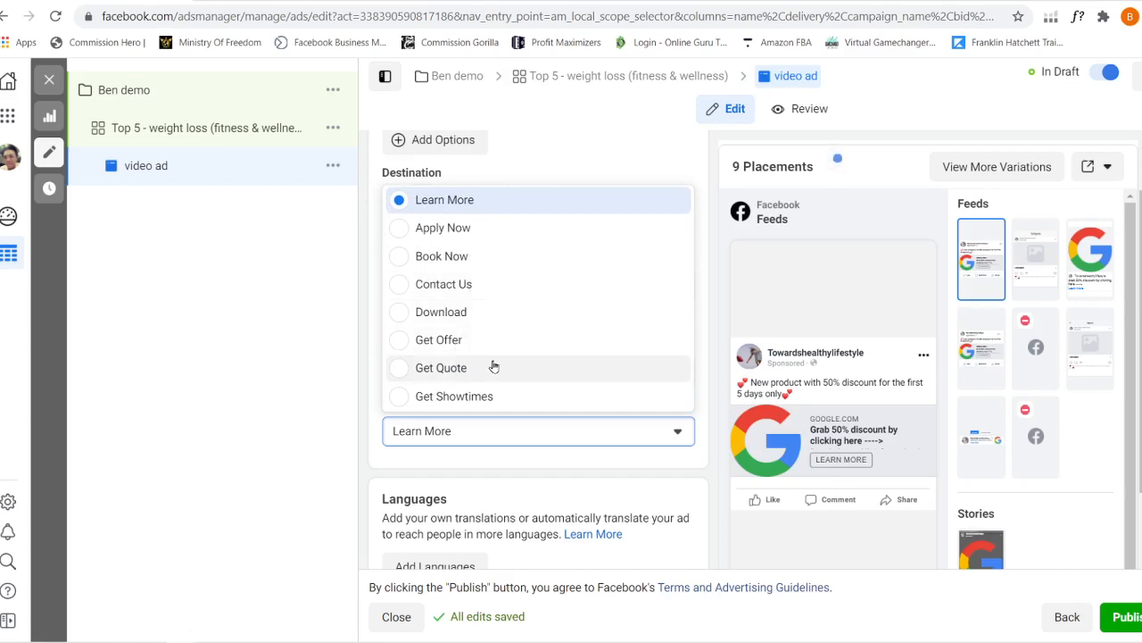
scroll(494, 366, up, 3)
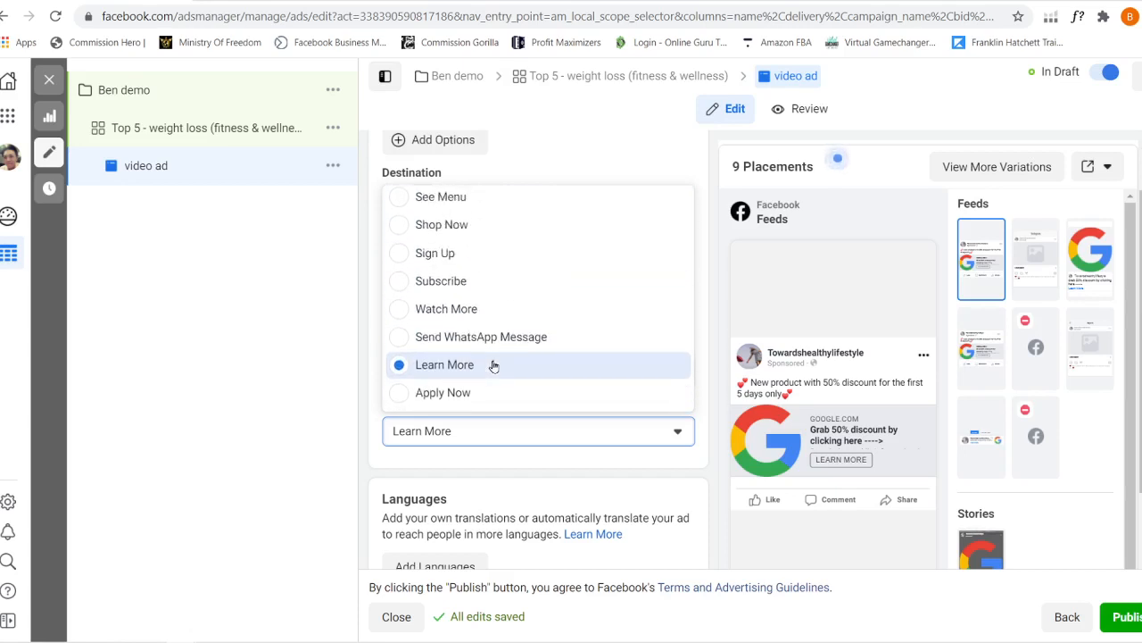
scroll(493, 365, down, 1)
scroll(492, 365, up, 1)
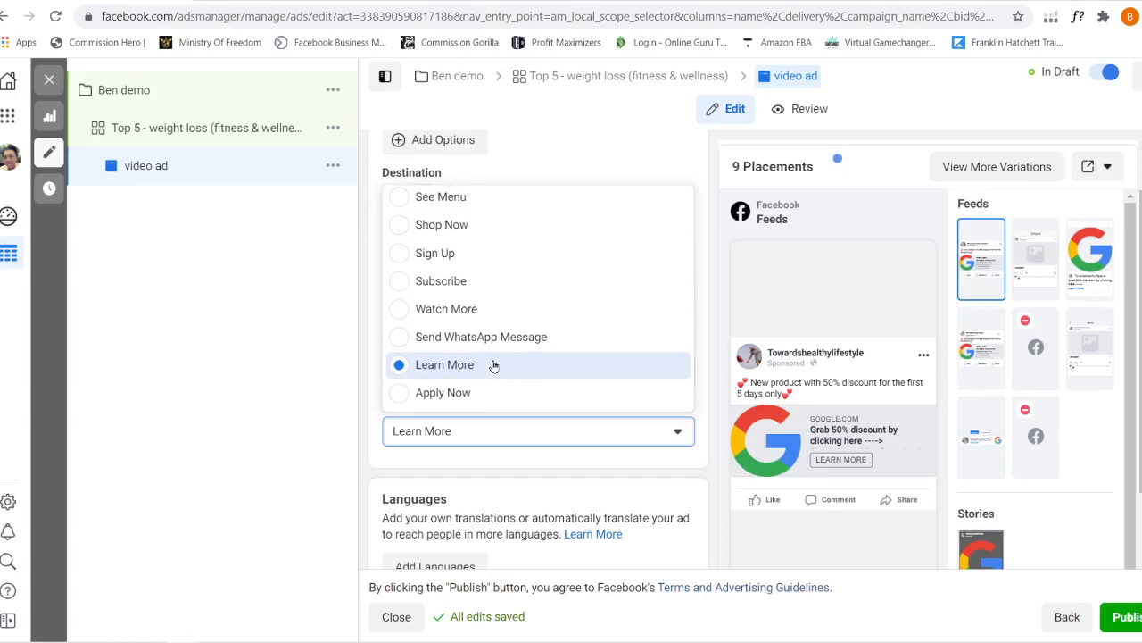
click(463, 282)
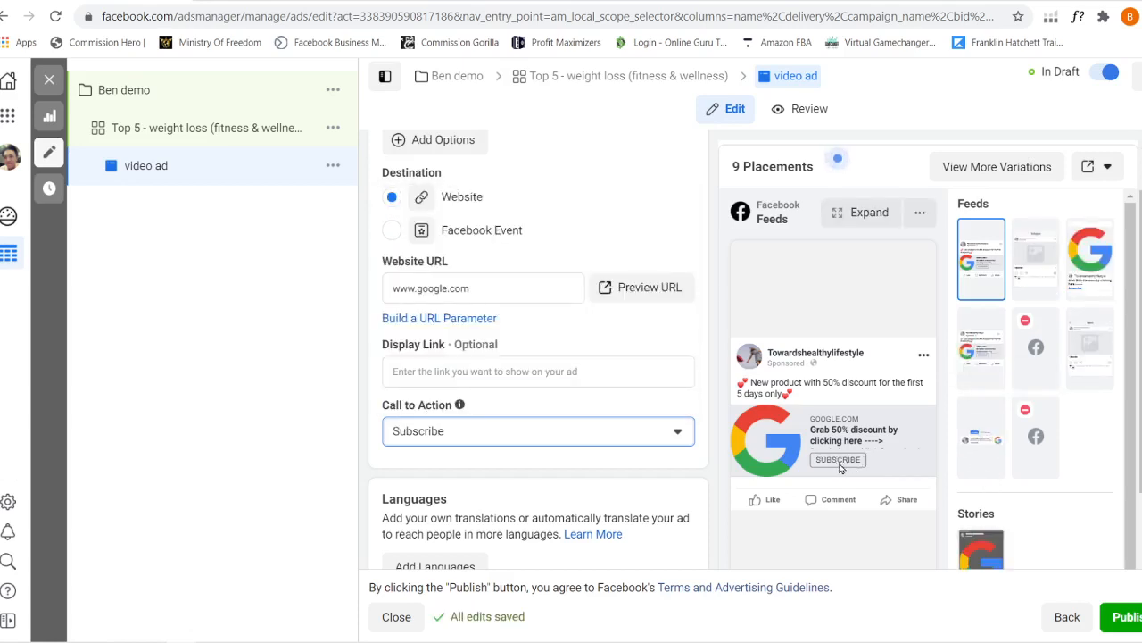
Review the ad's Languages, Tracking and Ad Setup sections up to the ad name, and dismiss the placement preview tip
scroll(705, 398, down, 3)
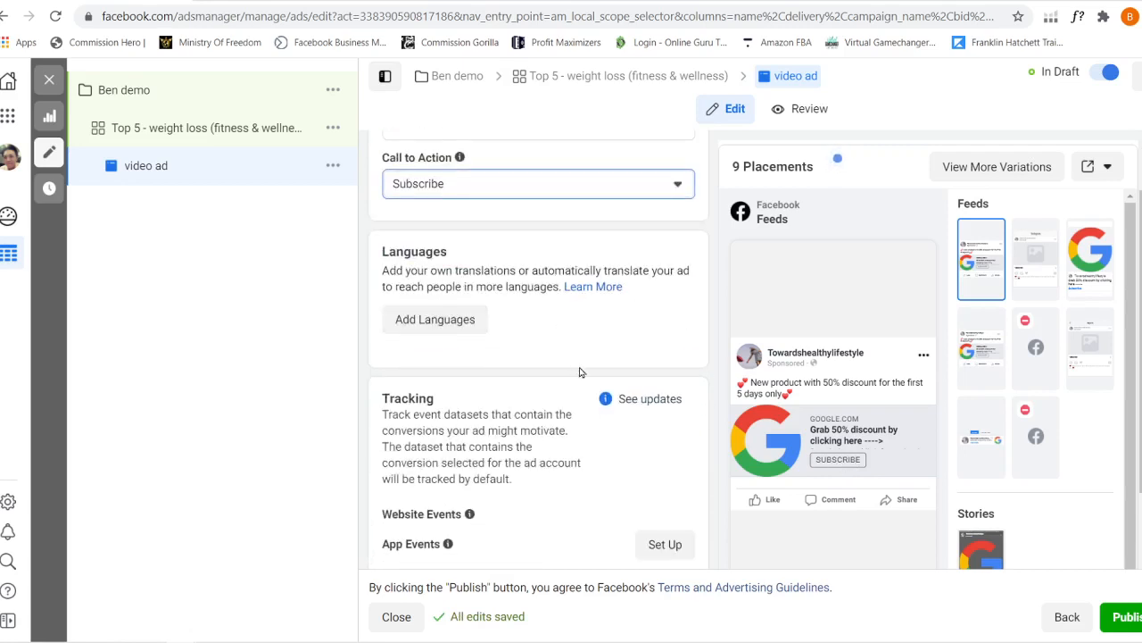
scroll(676, 375, down, 1)
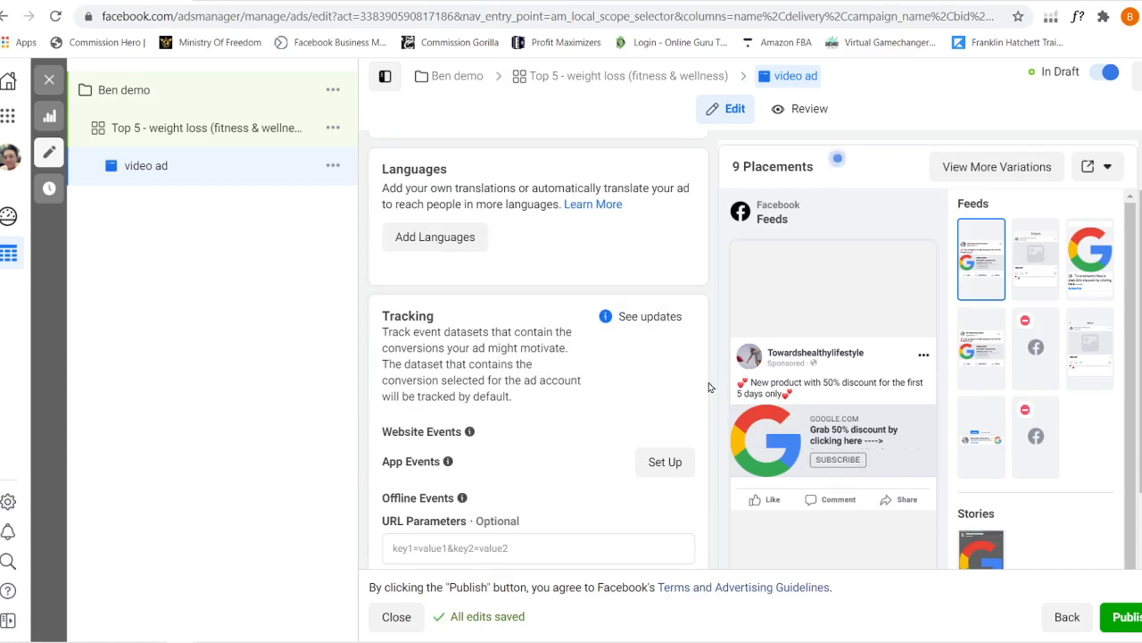
scroll(710, 386, down, 1)
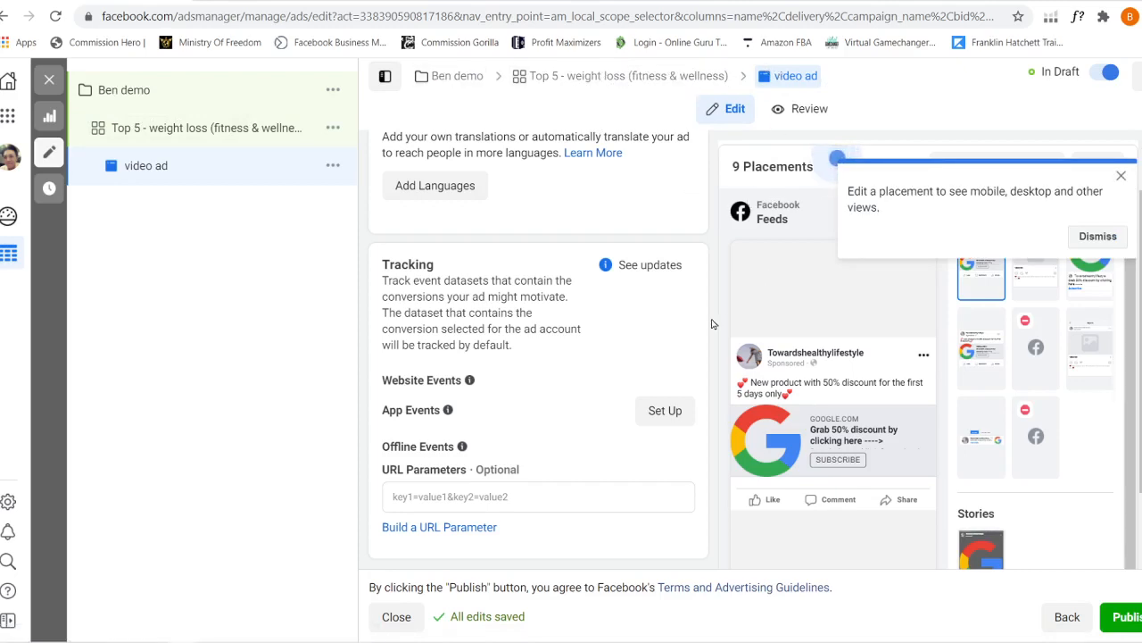
scroll(712, 323, up, 6)
scroll(712, 323, up, 8)
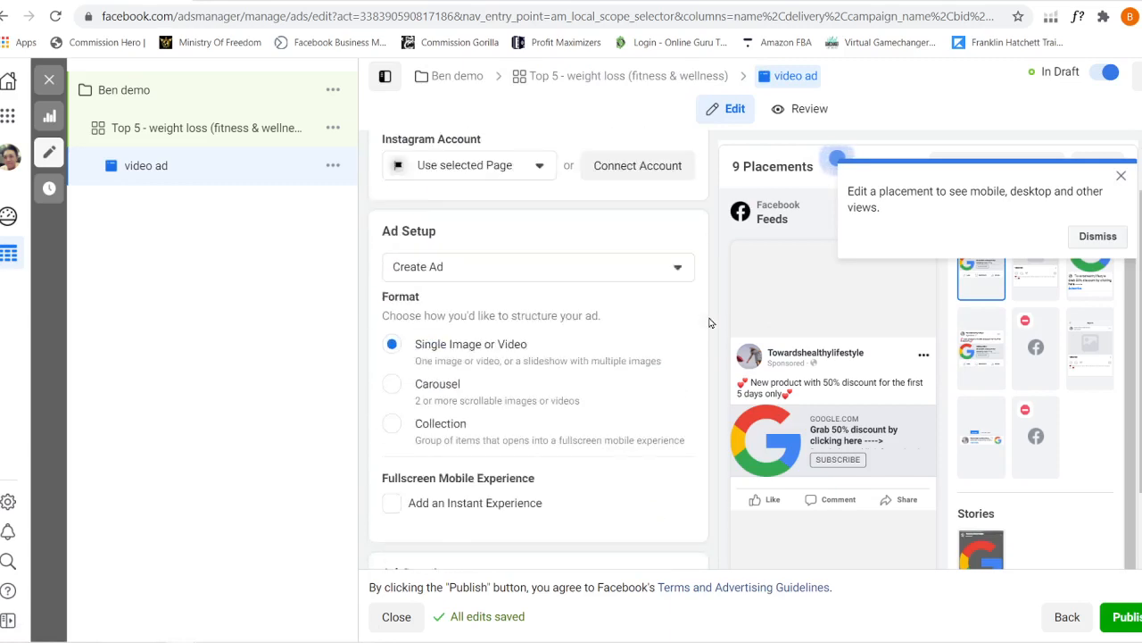
scroll(711, 323, up, 3)
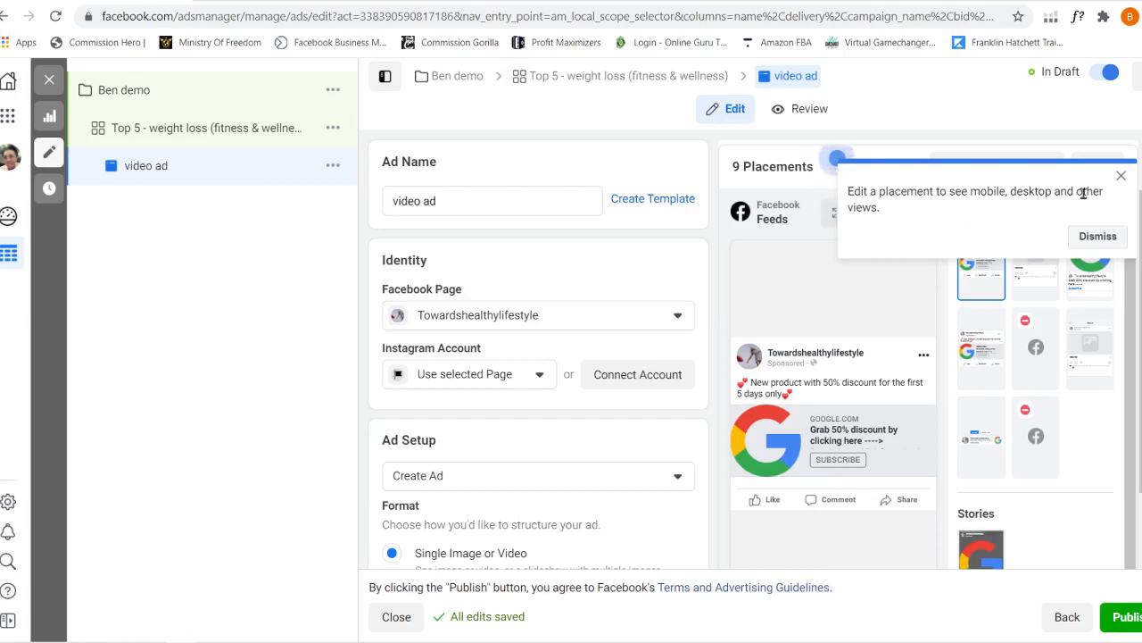
click(1122, 178)
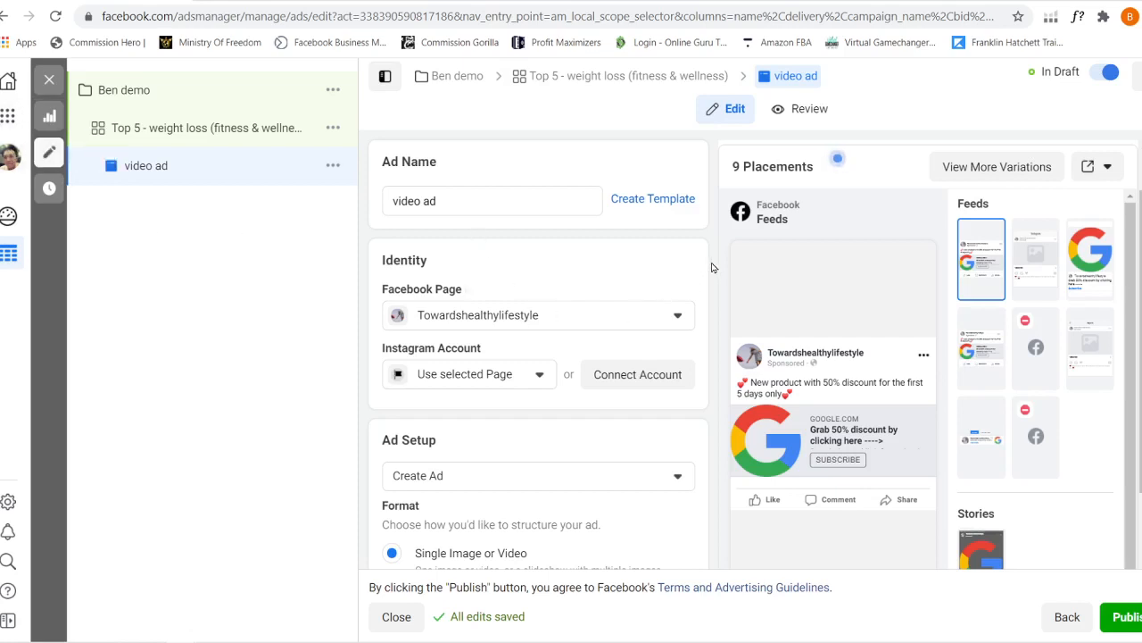
Leave the ad editor without publishing the draft items, and switch the video ad off and back on in the ads list
click(57, 80)
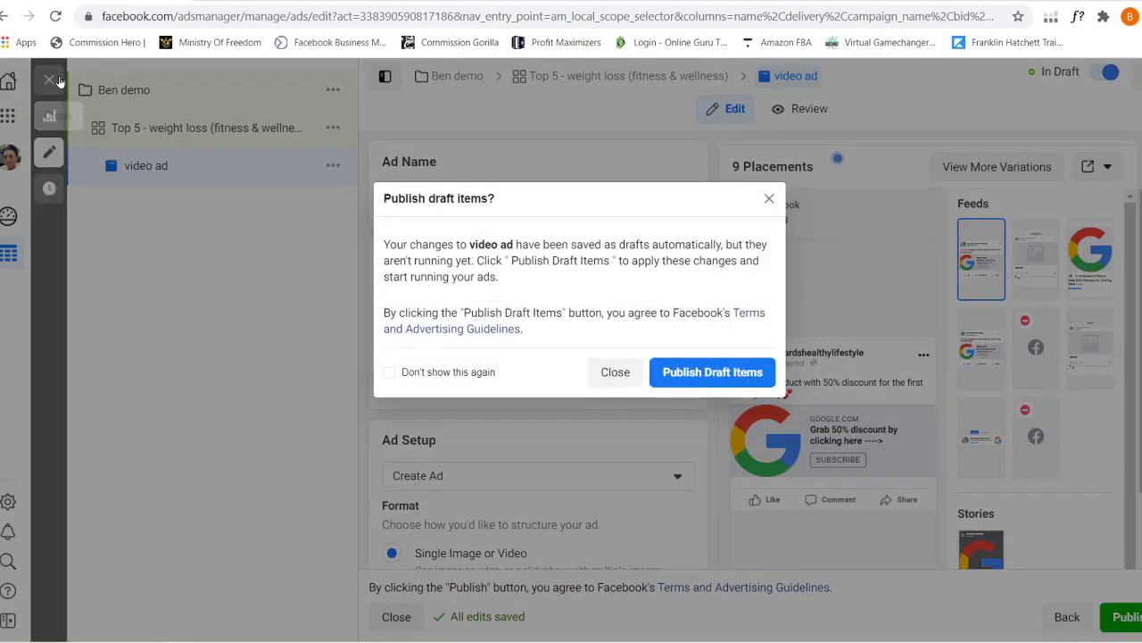
click(615, 371)
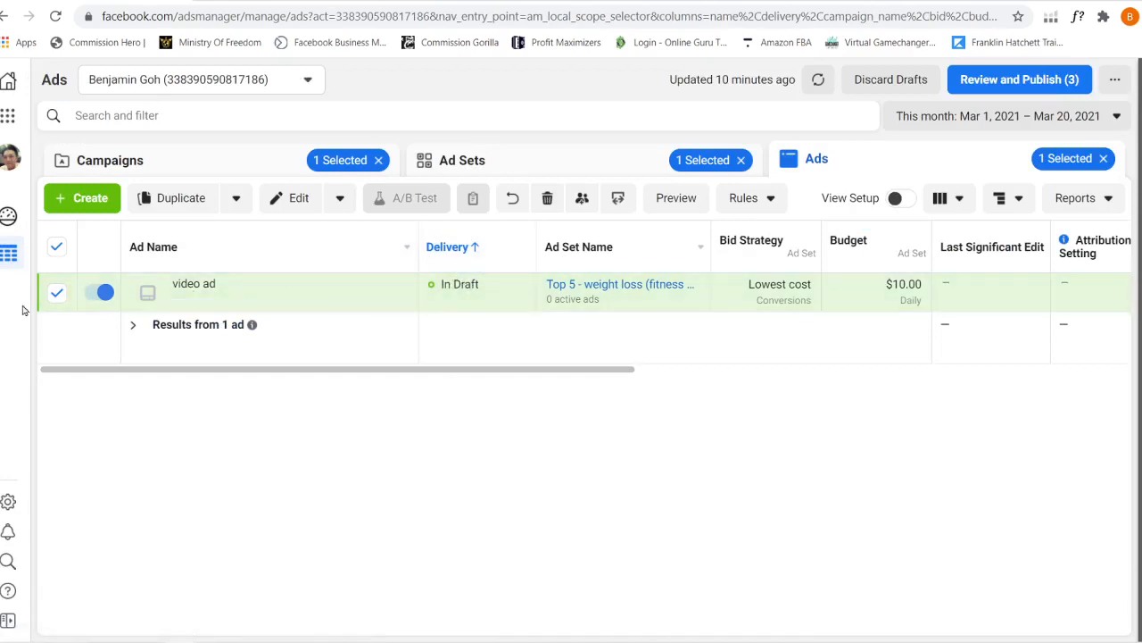
click(101, 293)
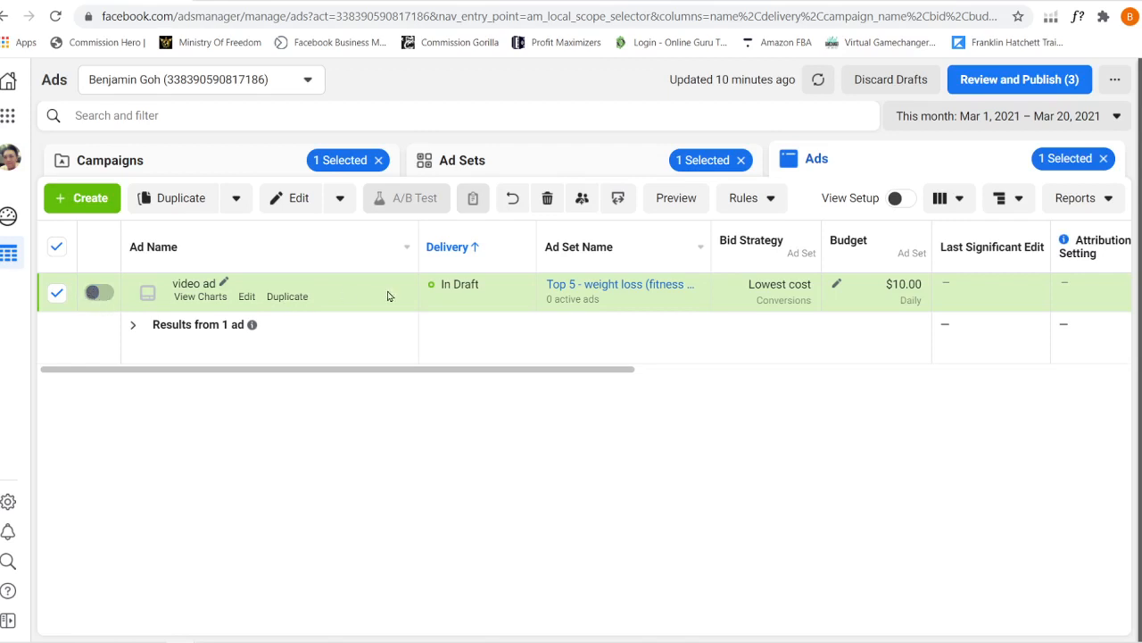
click(97, 293)
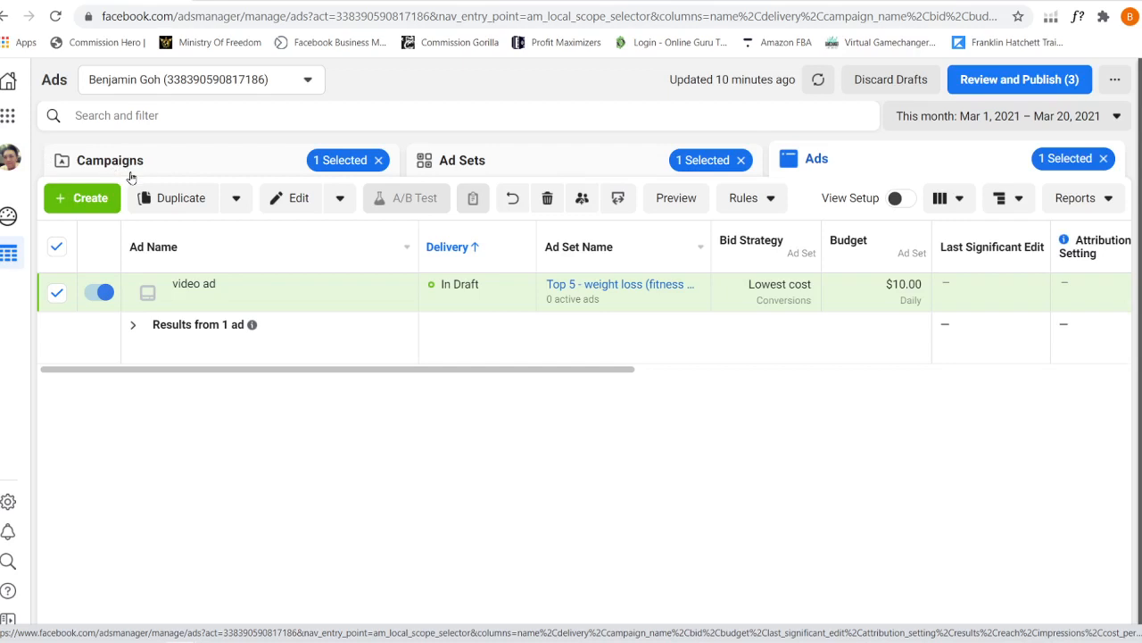
Go through the ad set level to the campaign level and delete the "Ben demo" campaign, confirming the deletion
click(525, 167)
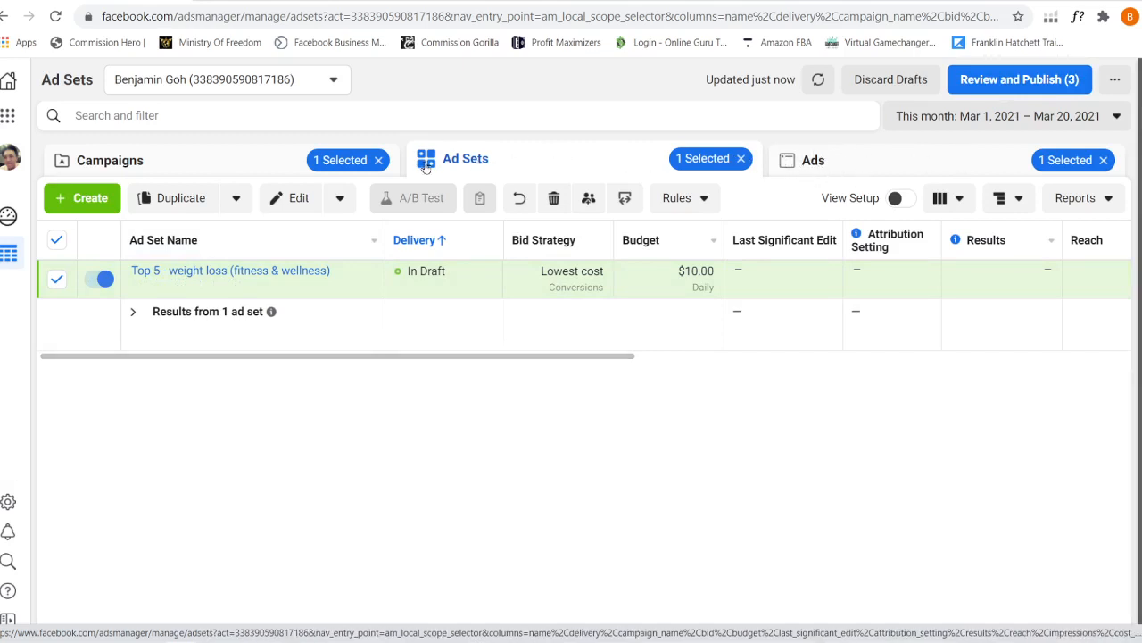
click(228, 162)
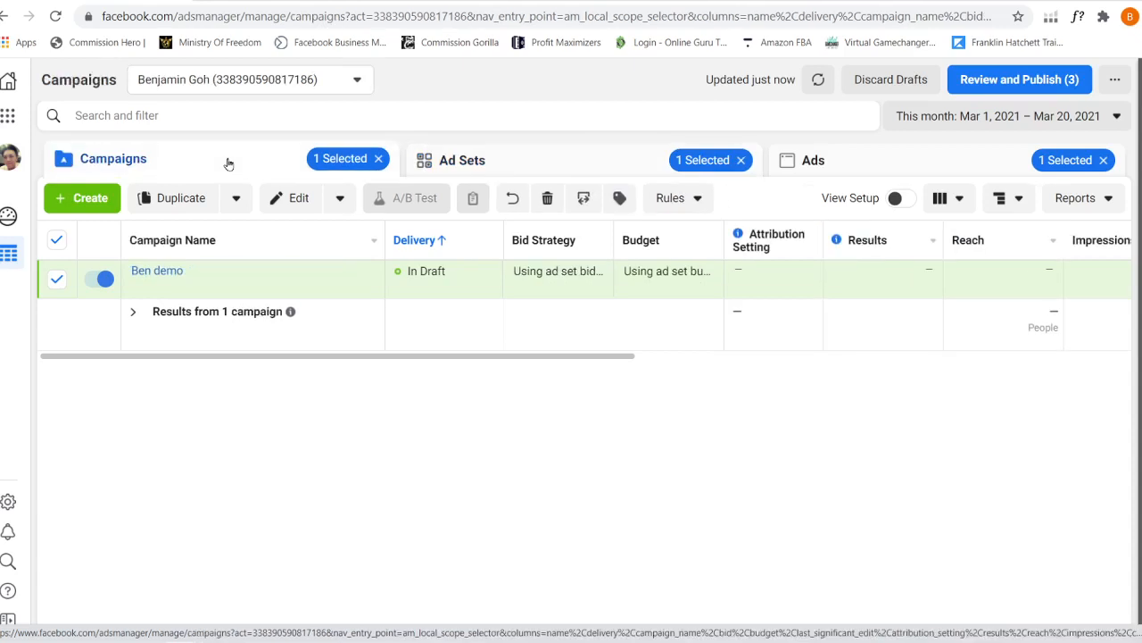
click(57, 281)
click(57, 282)
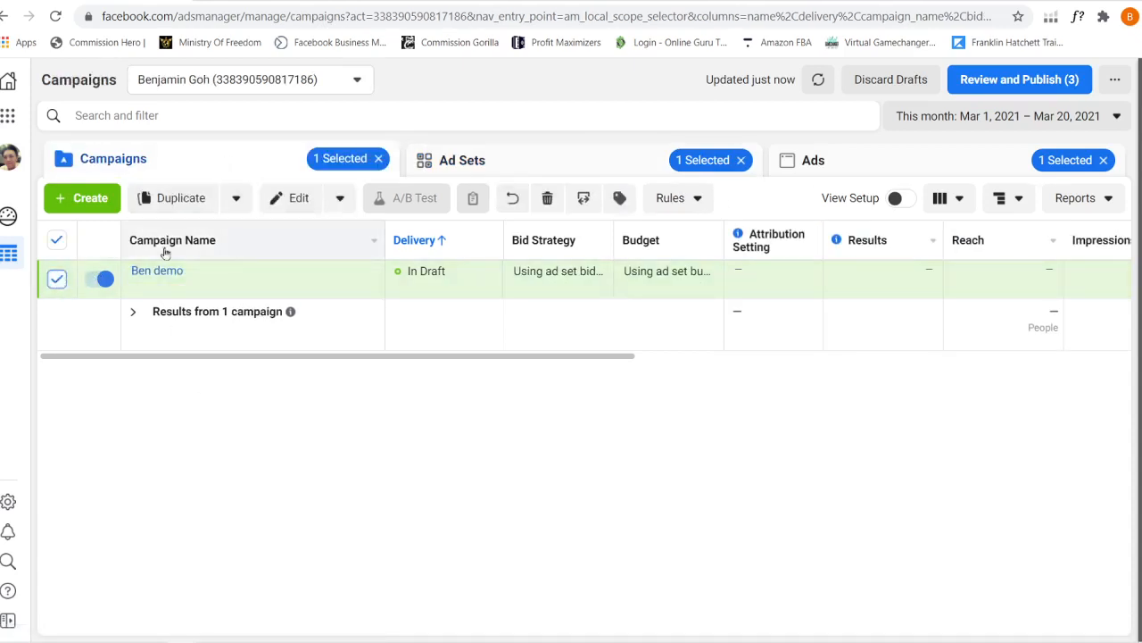
click(546, 201)
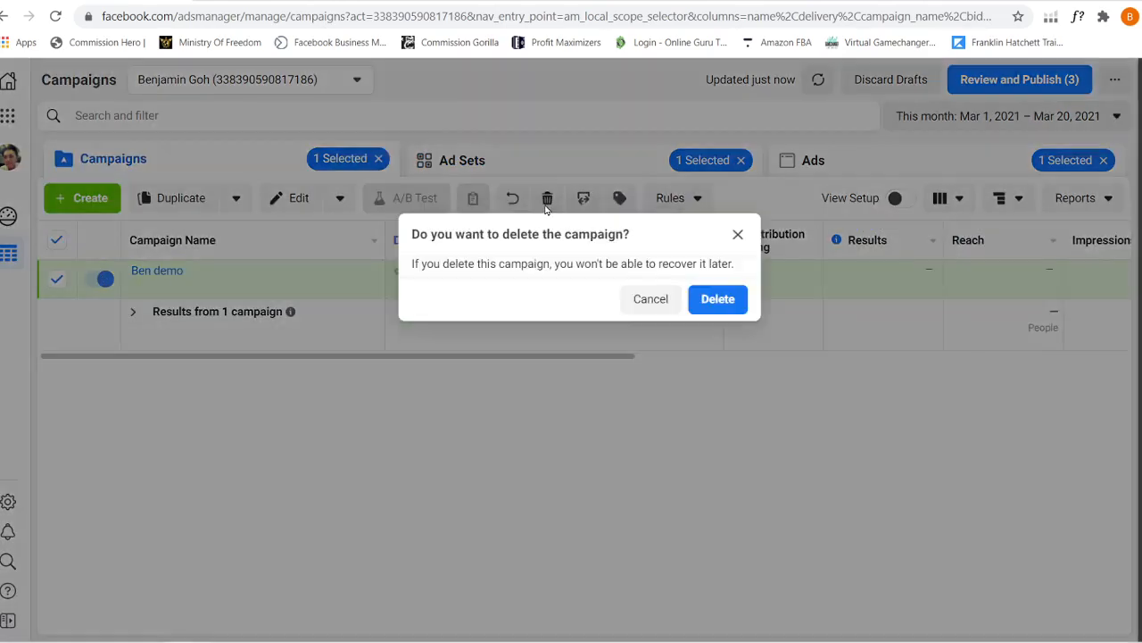
click(699, 307)
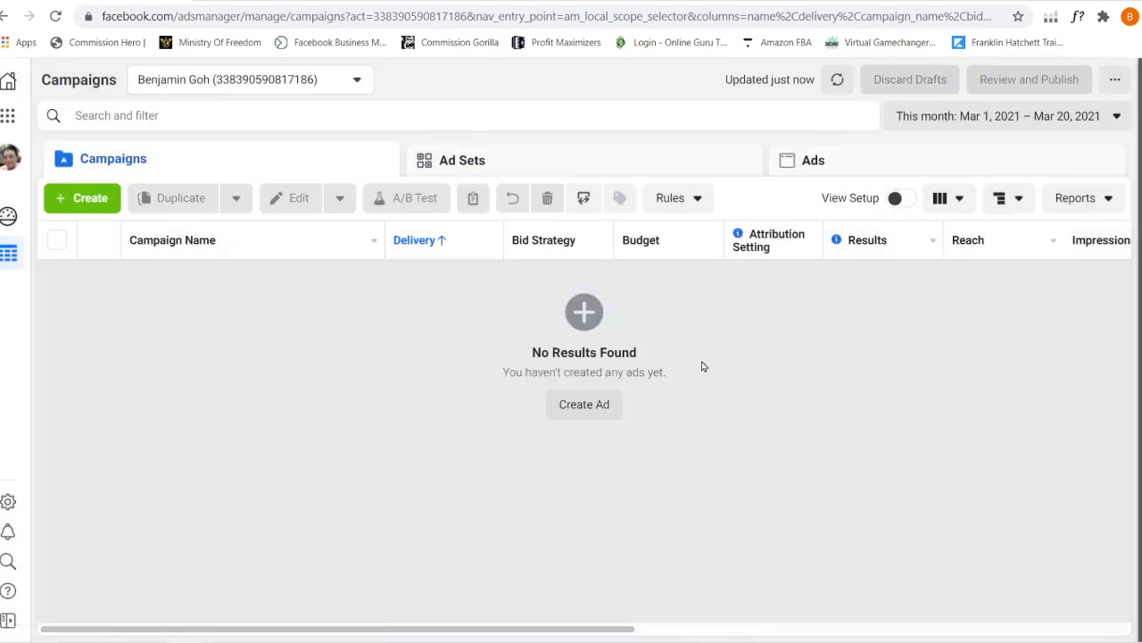